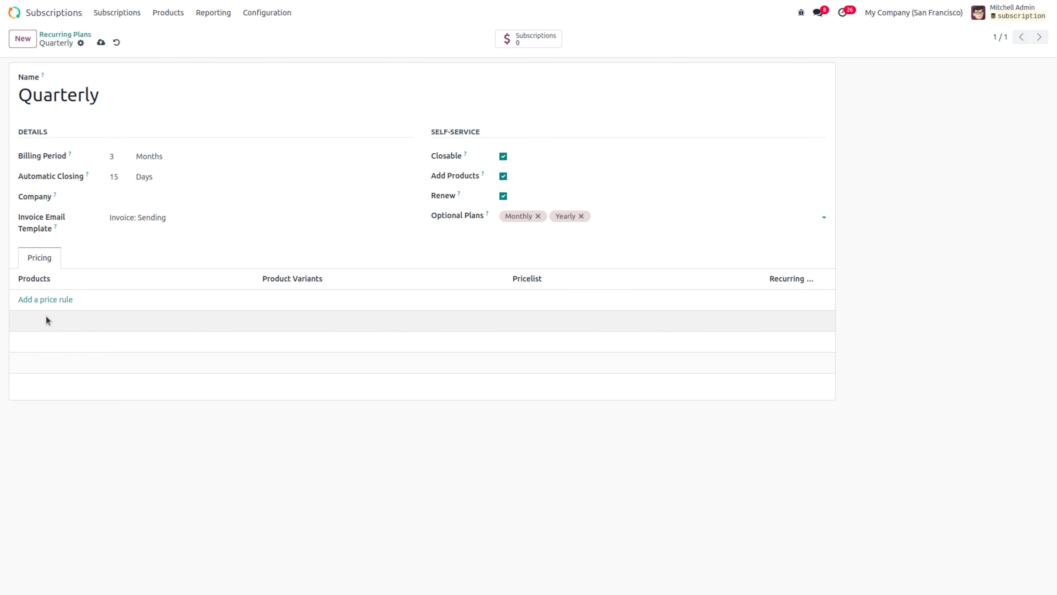
# Step: Discard an empty price rule on the Quarterly plan and save the plan with no pricing
pyautogui.click(50, 300)
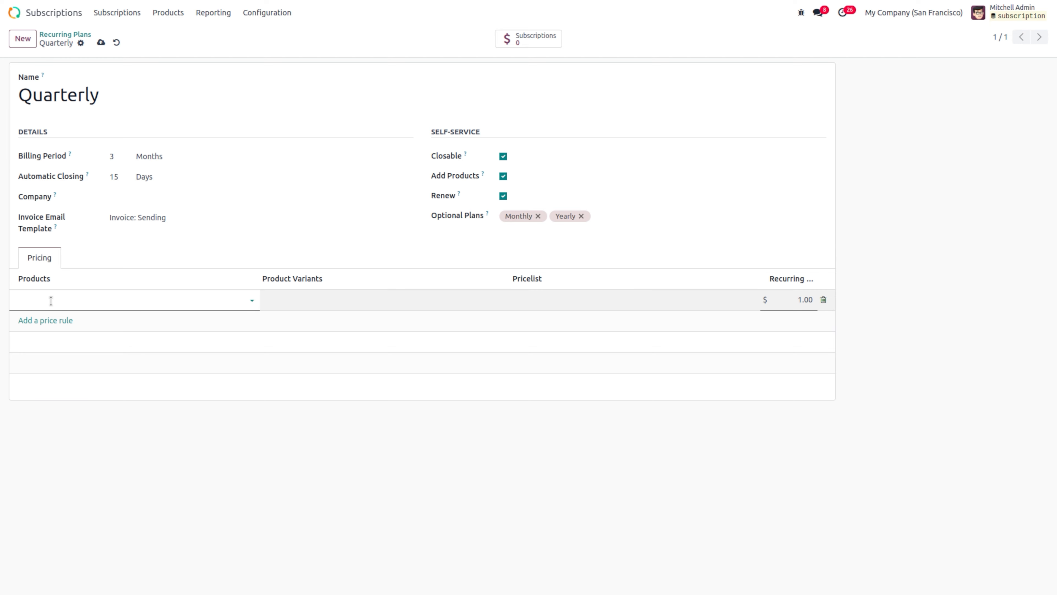
pyautogui.click(303, 304)
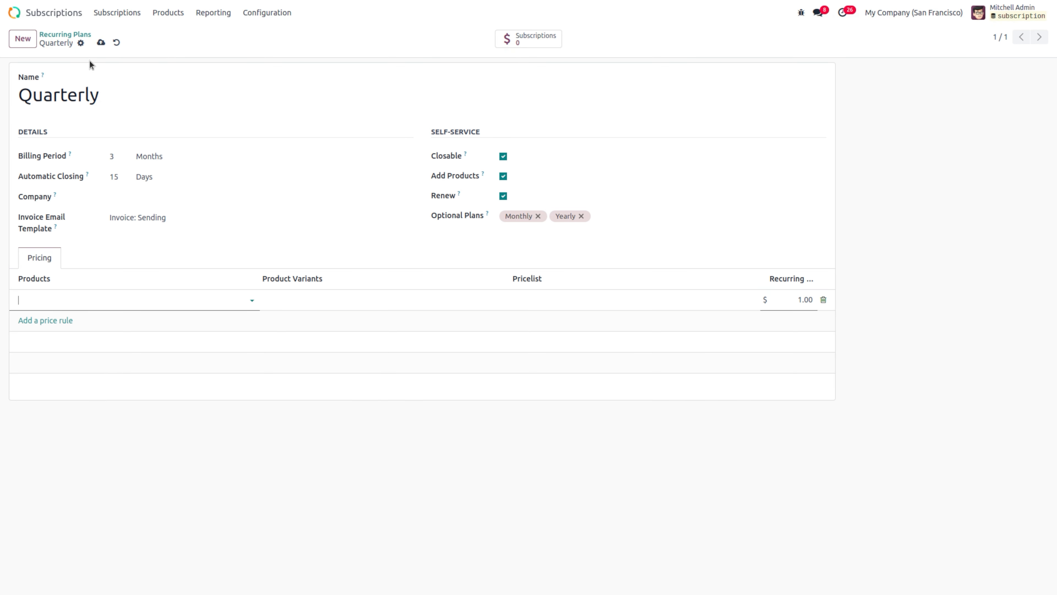
pyautogui.click(101, 42)
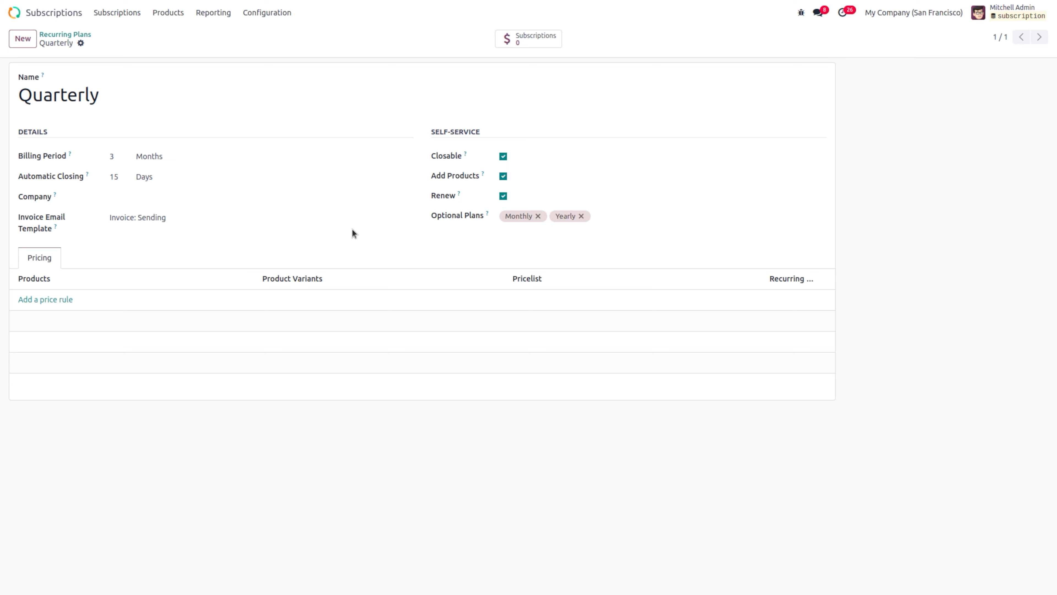
# Step: Create a new recurring product named 'premium subscription'
pyautogui.click(168, 13)
pyautogui.click(186, 34)
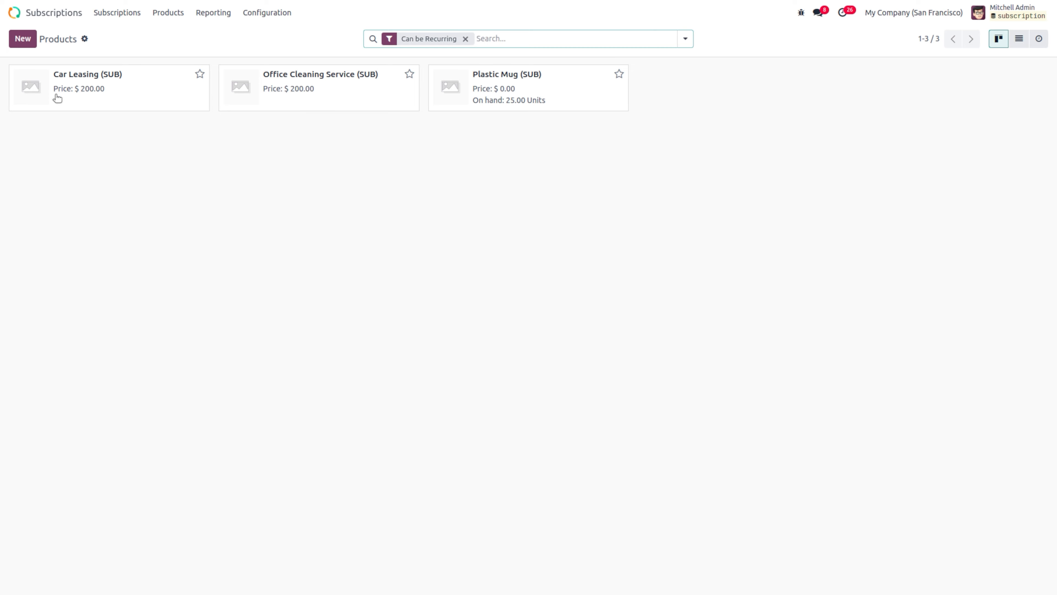
pyautogui.click(26, 44)
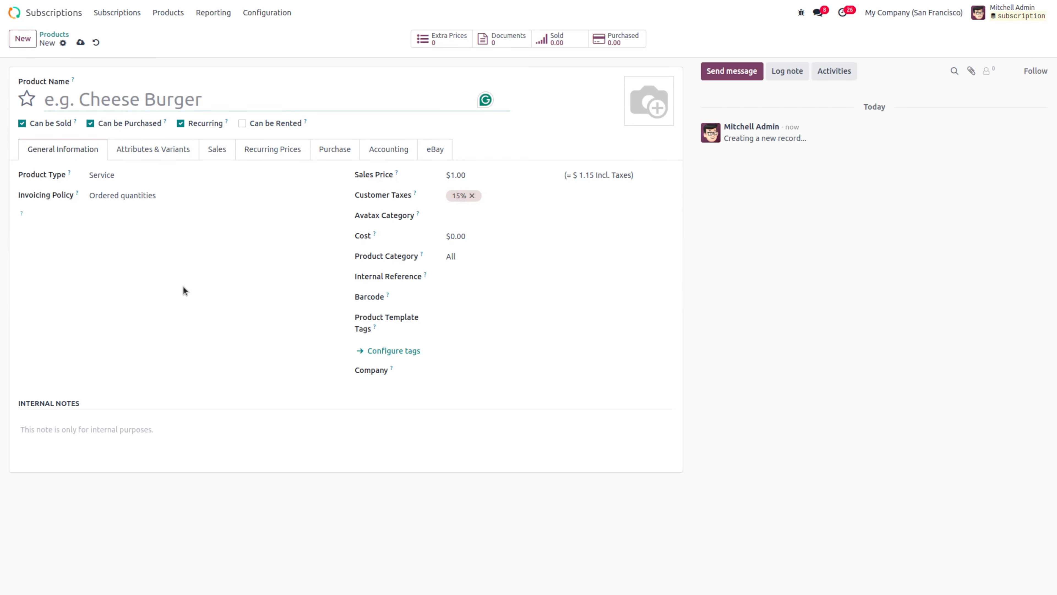
pyautogui.click(93, 101)
pyautogui.write('p')
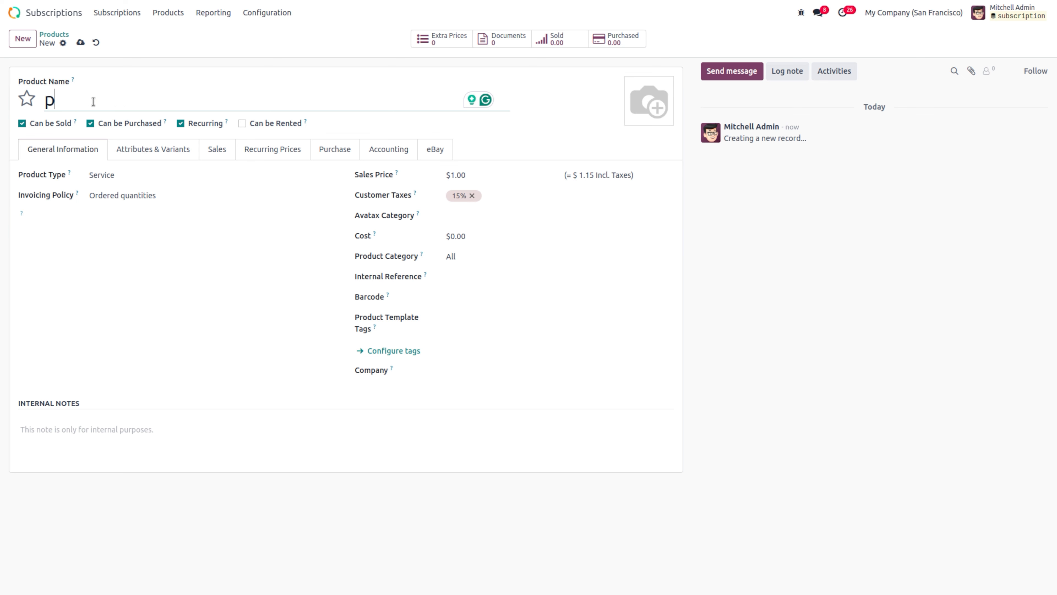
pyautogui.write('remium s')
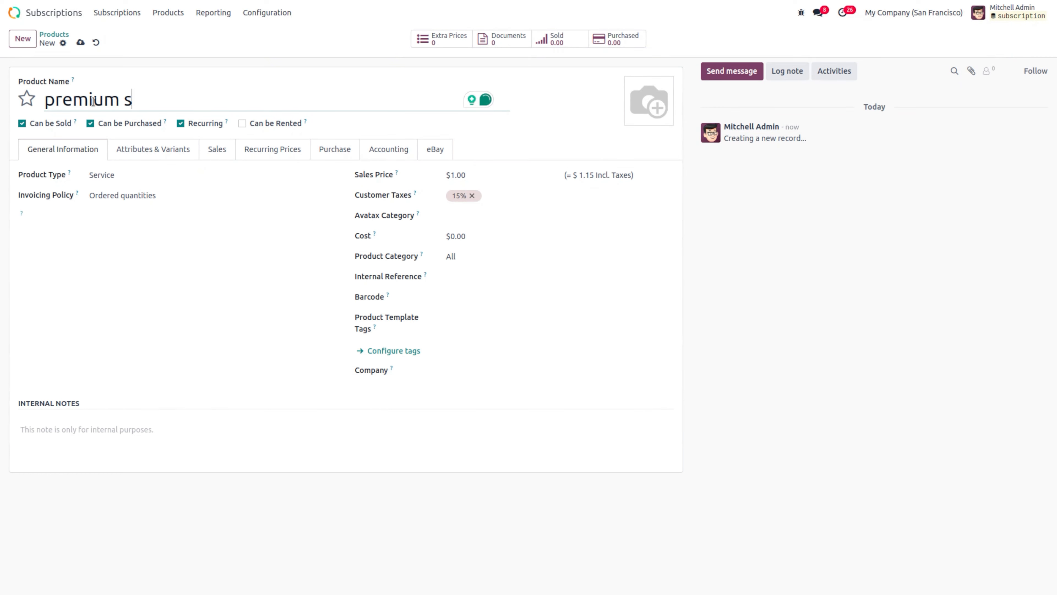
pyautogui.write('ubscri')
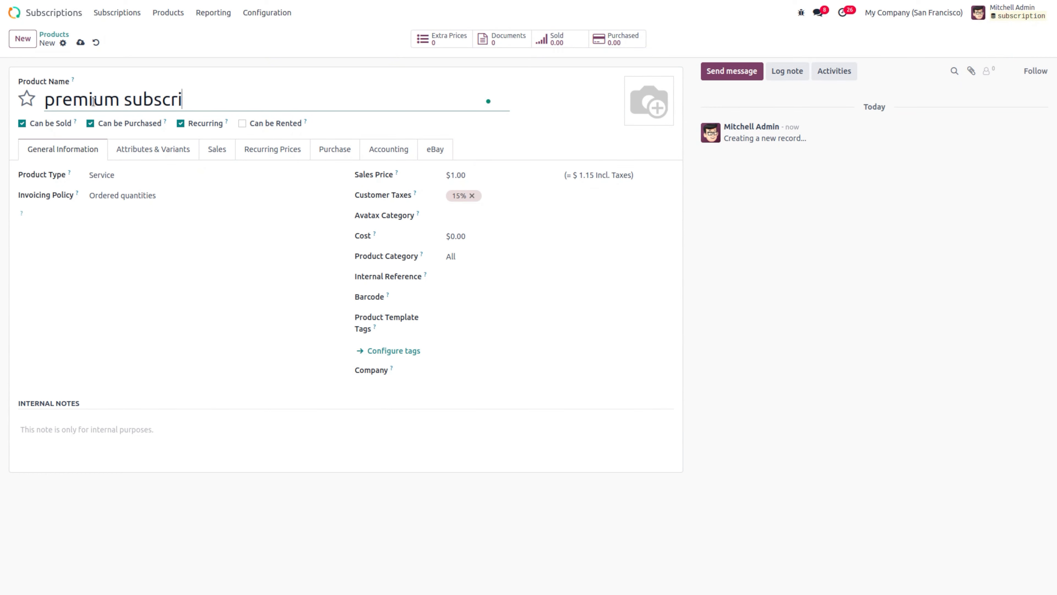
pyautogui.write('ption')
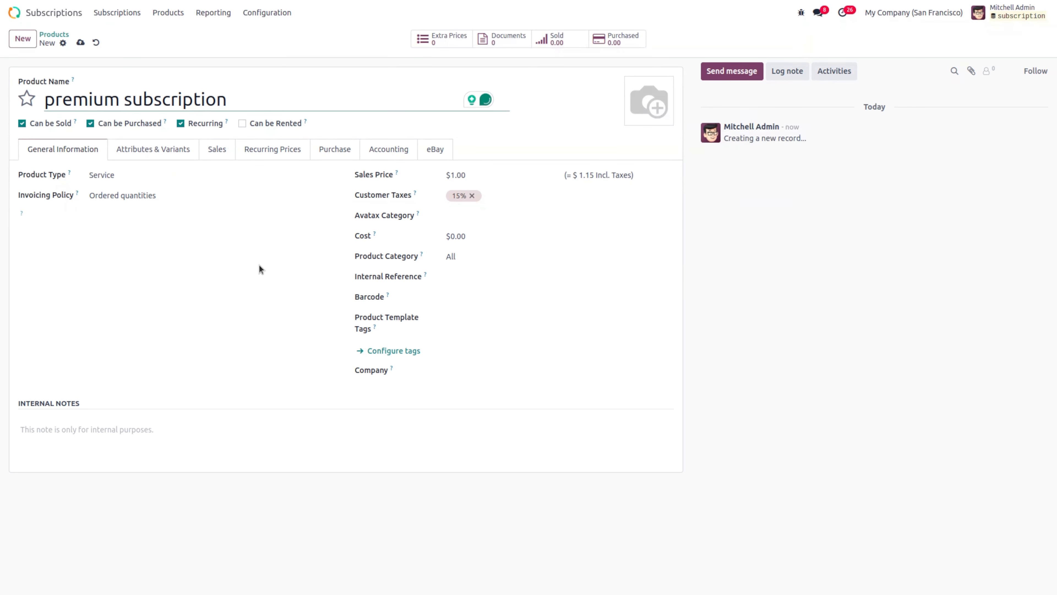
# Step: Set its sales price to $100.00 and review its tabs up to Recurring Prices
pyautogui.click(474, 173)
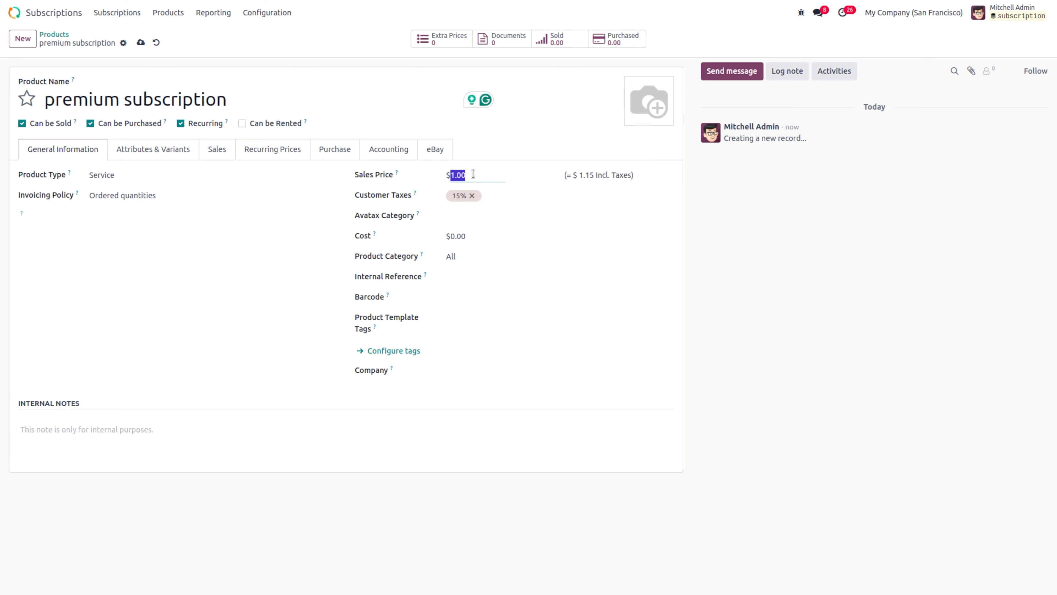
pyautogui.write('199')
pyautogui.press('BackSpace')
pyautogui.press('BackSpace')
pyautogui.press('BackSpace')
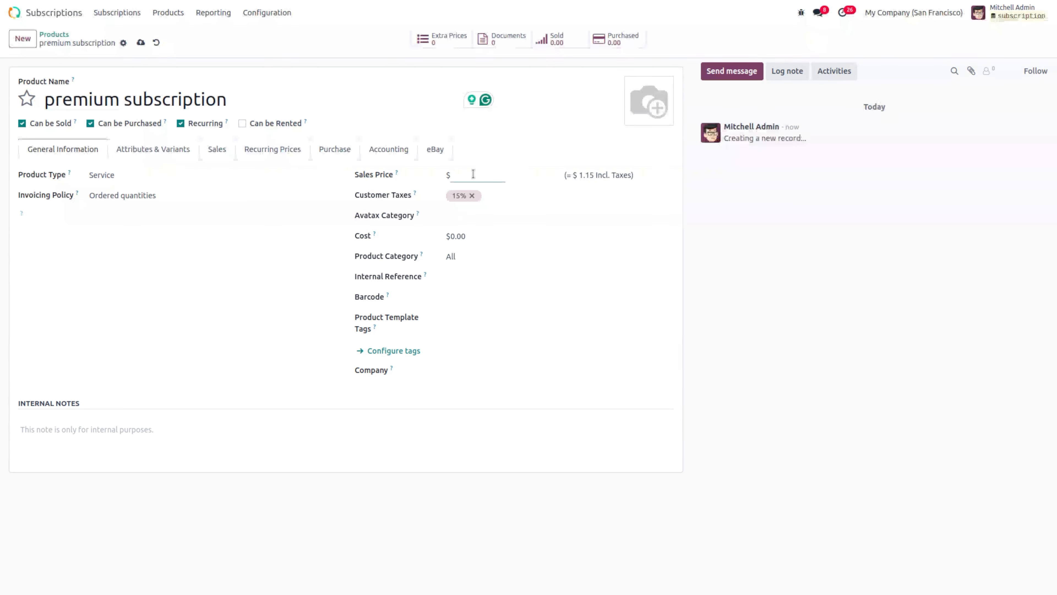
pyautogui.write('19')
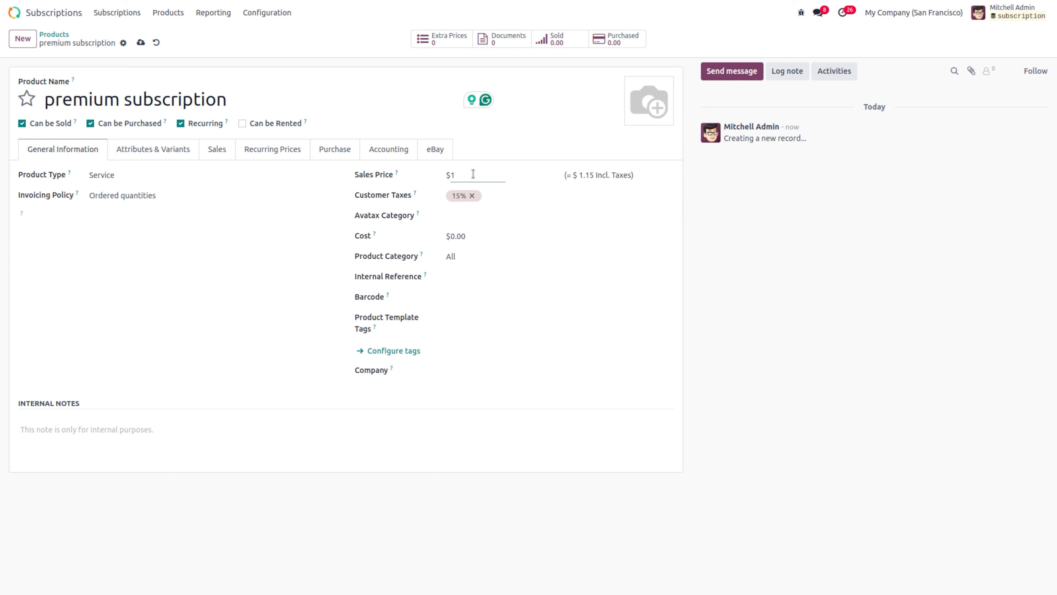
pyautogui.write('00')
pyautogui.click(464, 237)
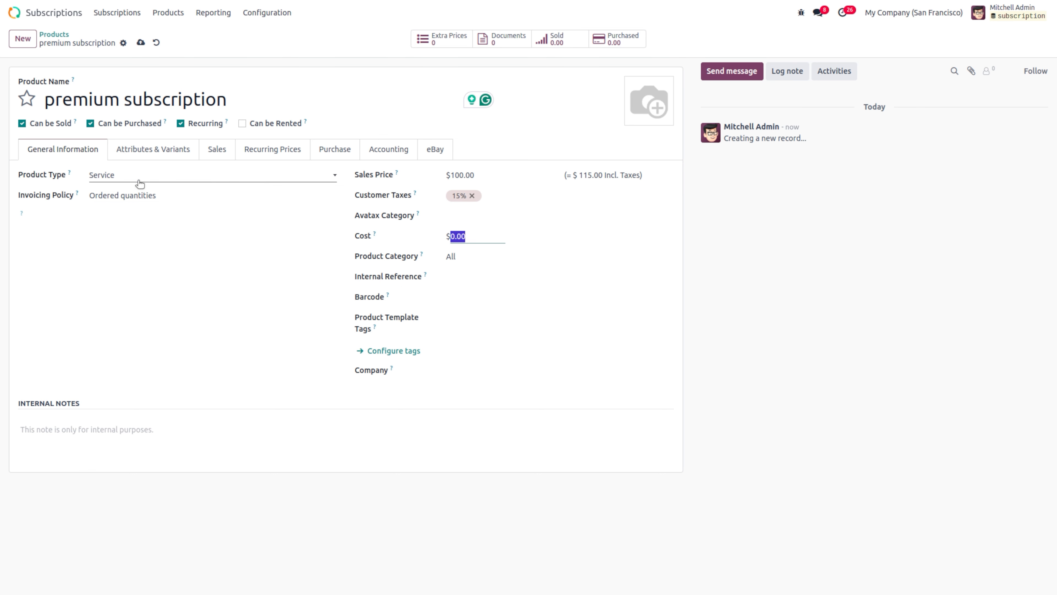
pyautogui.click(160, 149)
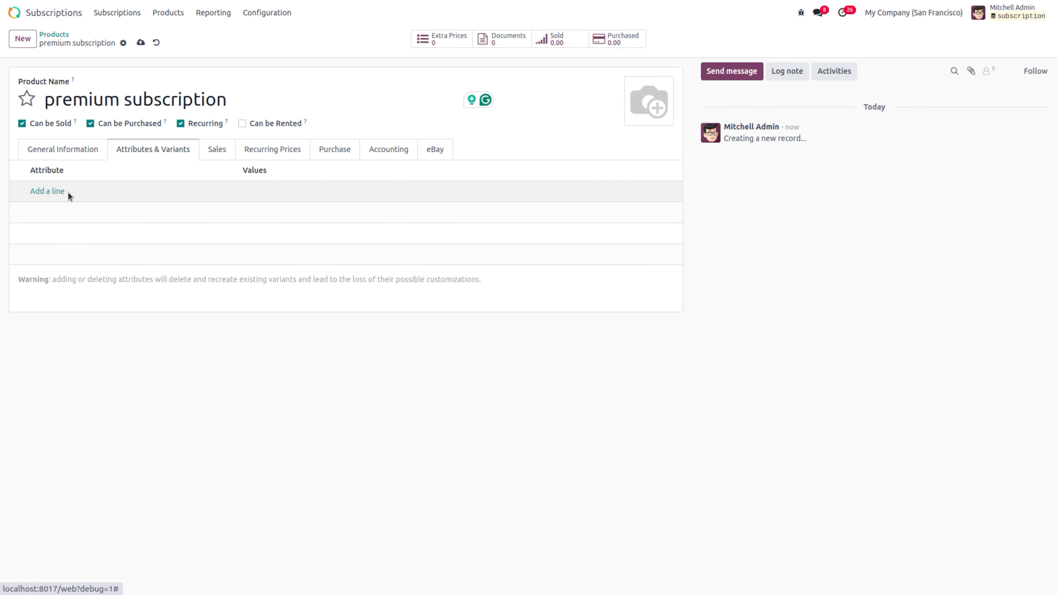
pyautogui.click(211, 156)
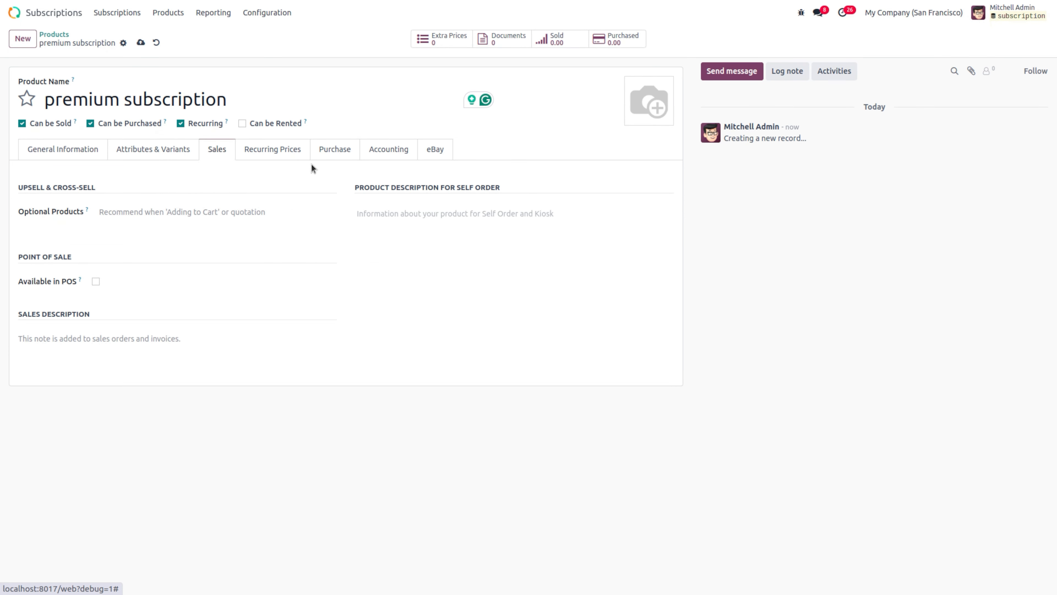
pyautogui.click(299, 153)
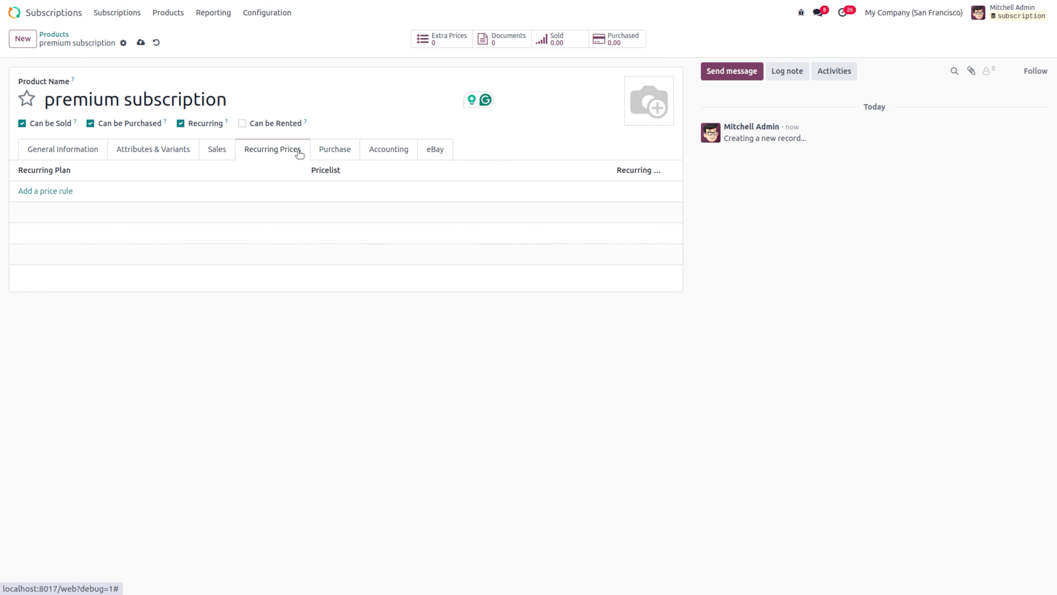
# Step: Add a Quarterly recurring price rule to premium subscription, leaving the pricelist empty
pyautogui.click(55, 191)
pyautogui.click(52, 187)
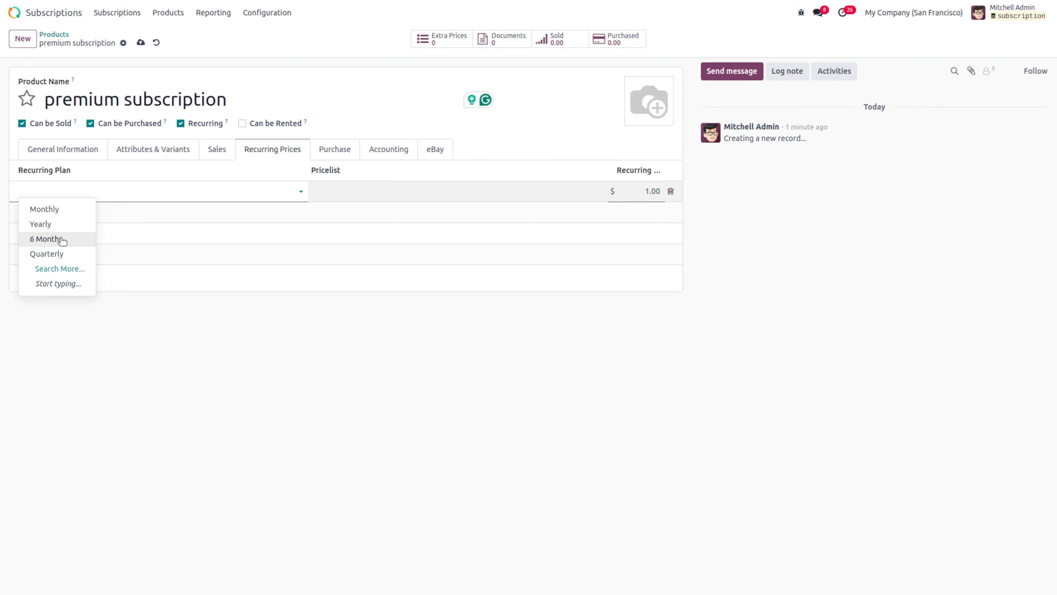
pyautogui.click(51, 255)
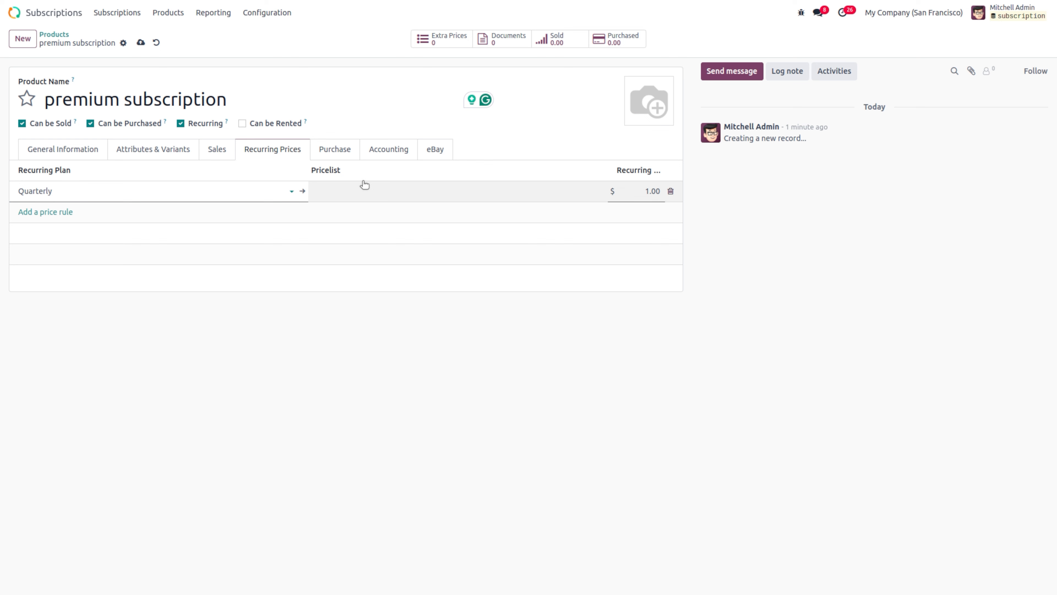
pyautogui.click(365, 184)
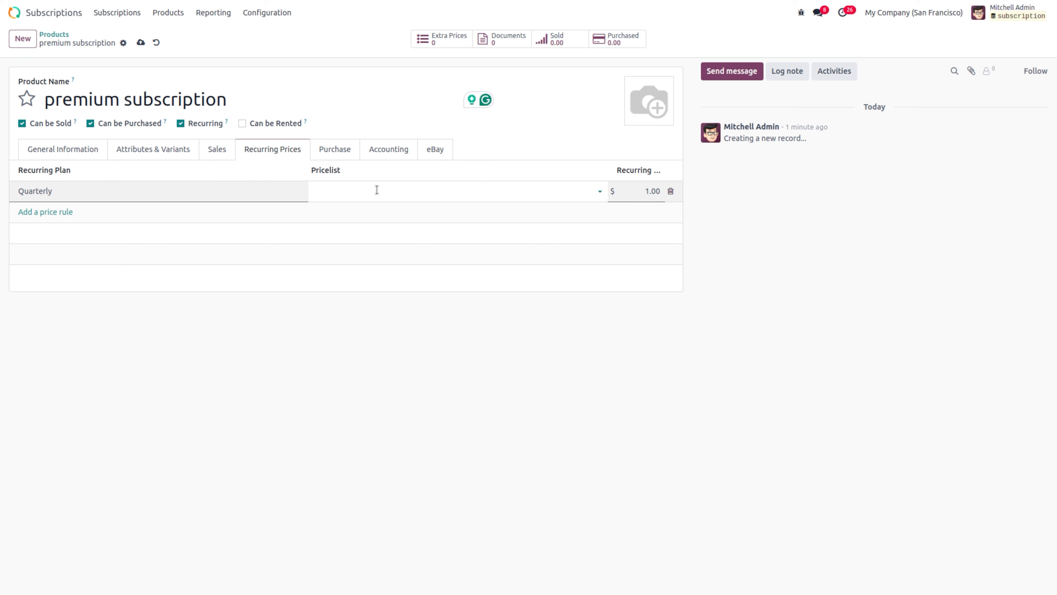
pyautogui.click(376, 190)
pyautogui.click(517, 181)
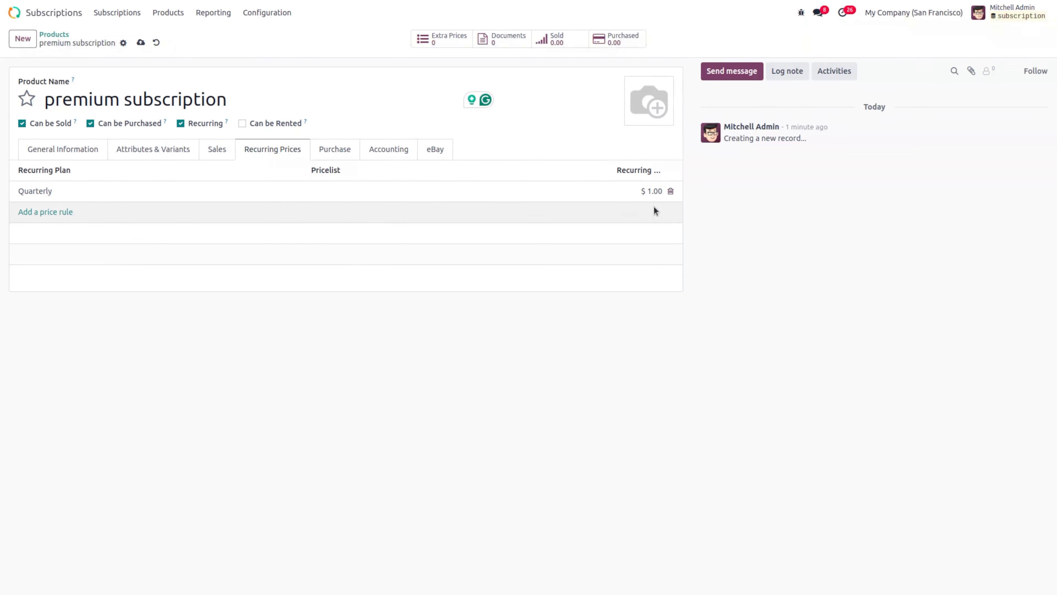
# Step: Set the Quarterly rule's price to 150 and save the product
pyautogui.click(653, 192)
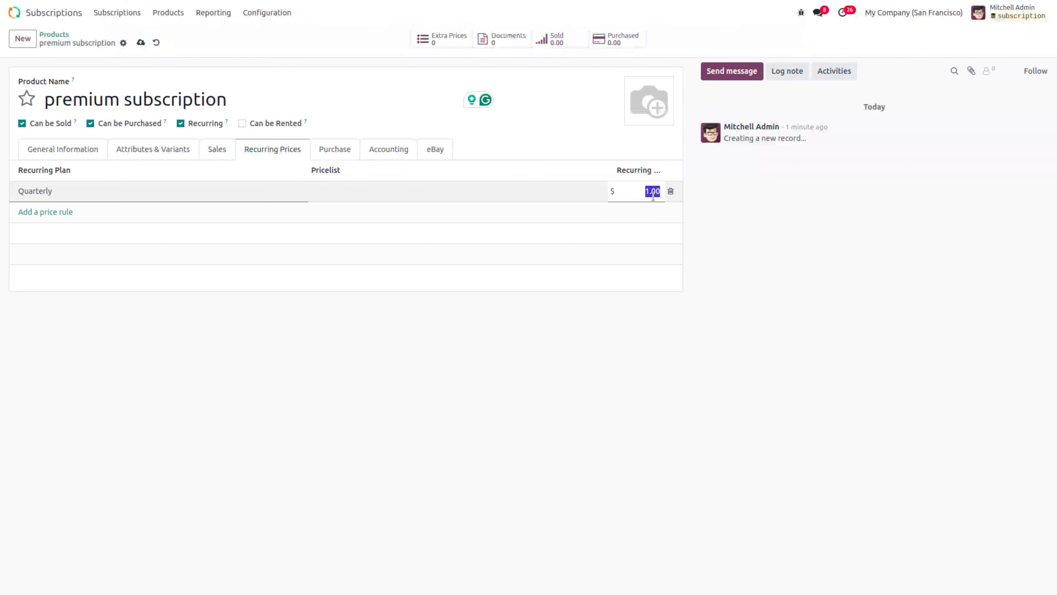
pyautogui.write('150')
pyautogui.click(653, 290)
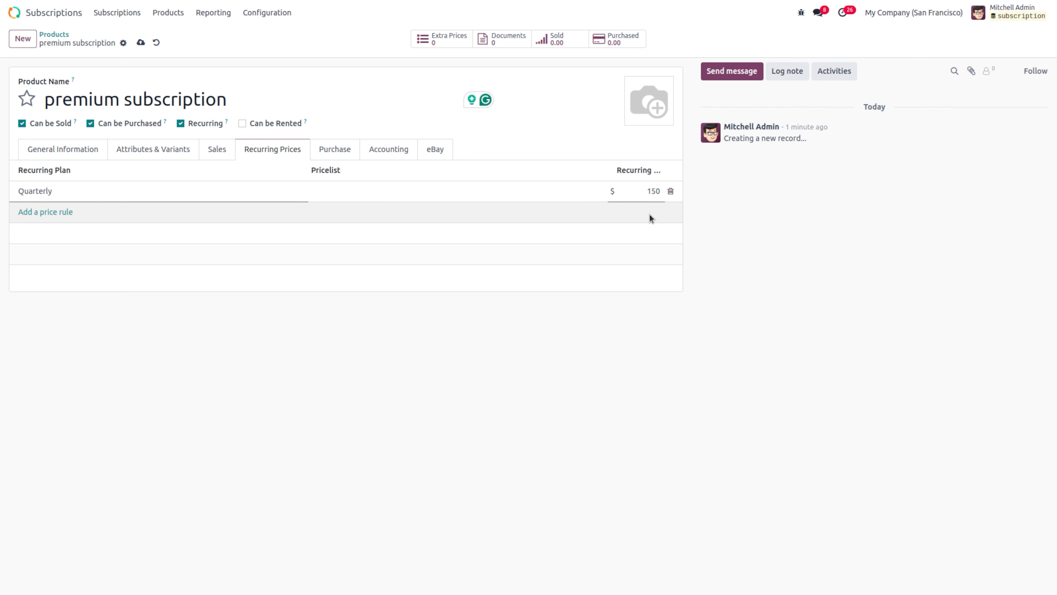
pyautogui.click(142, 45)
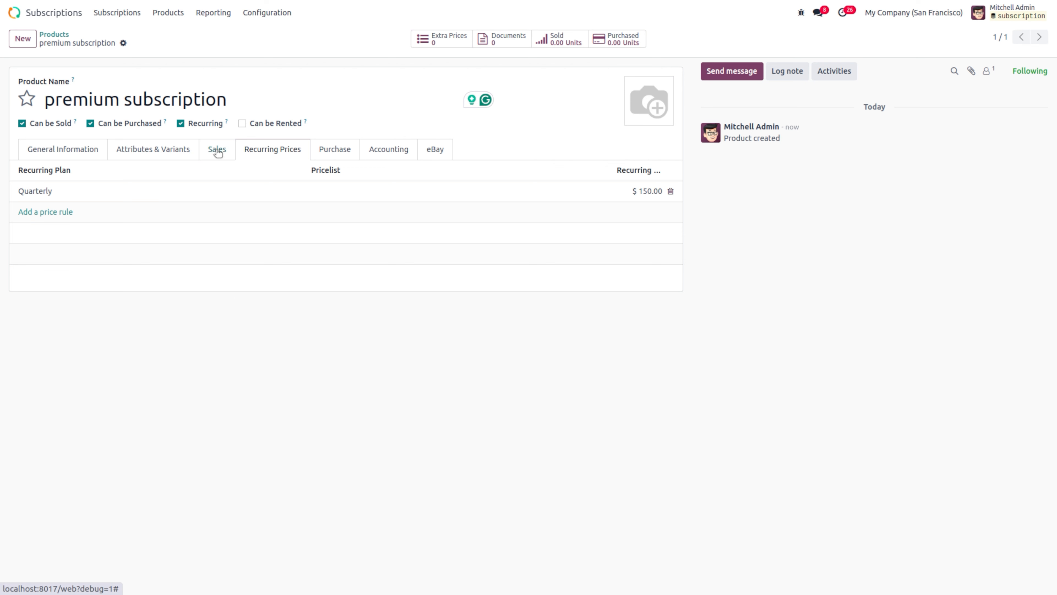
pyautogui.click(262, 16)
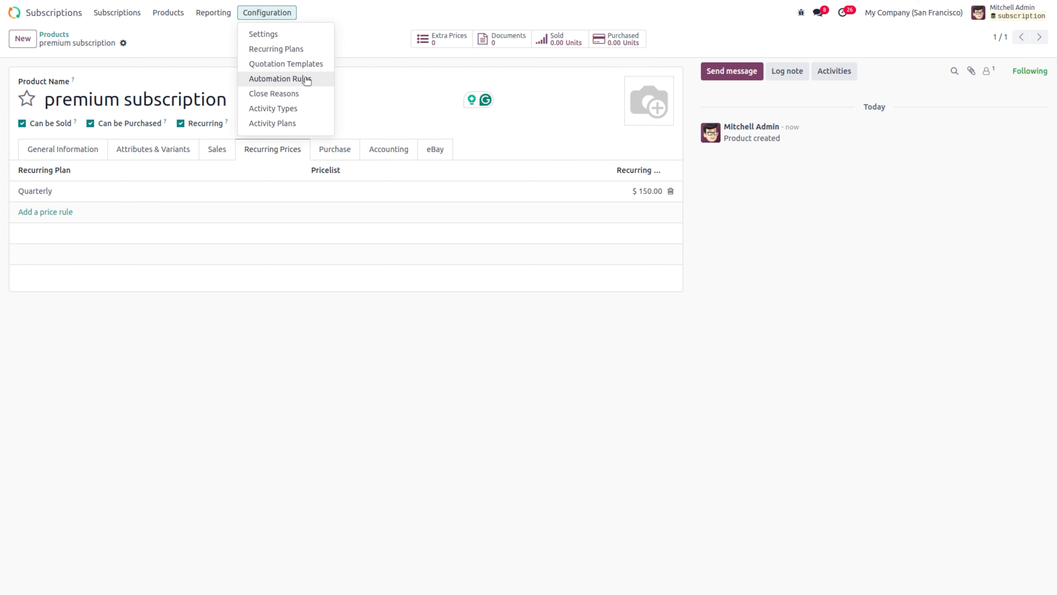
# Step: Open the Quarterly recurring plan to confirm premium subscription is listed at $150.00
pyautogui.click(297, 48)
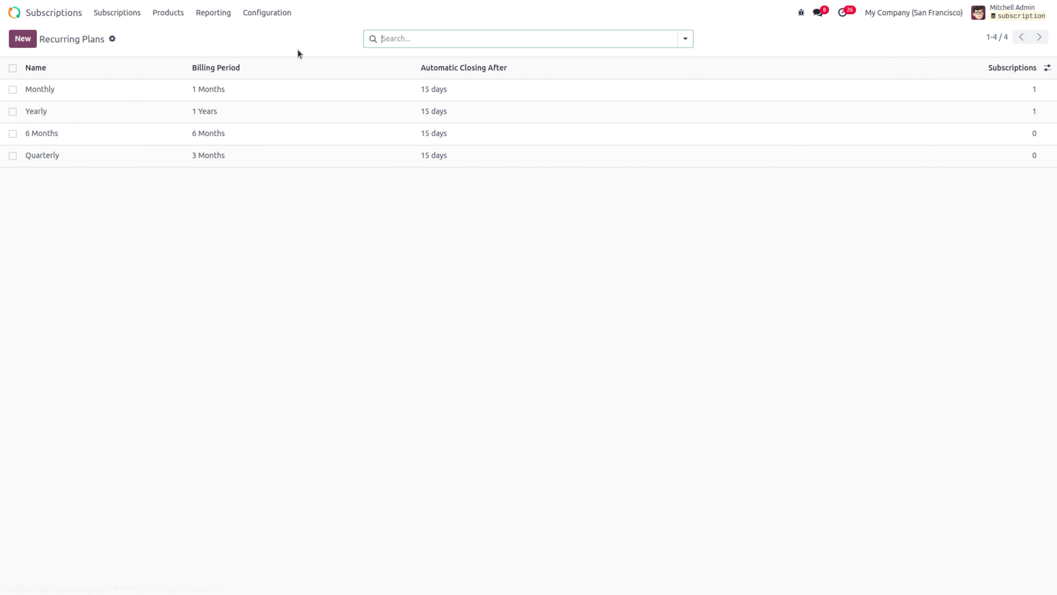
pyautogui.click(112, 166)
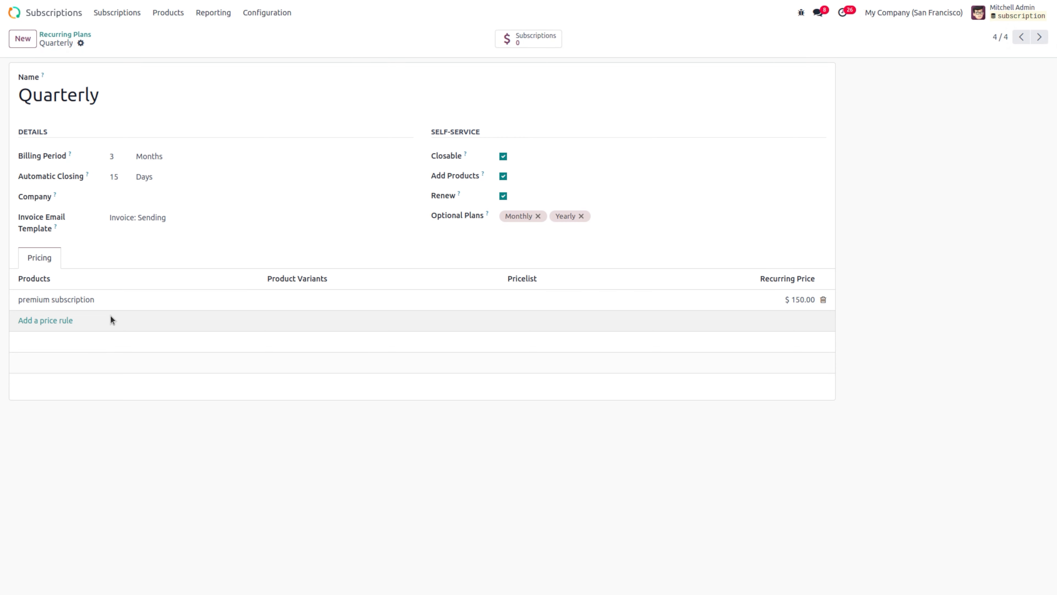
pyautogui.click(116, 17)
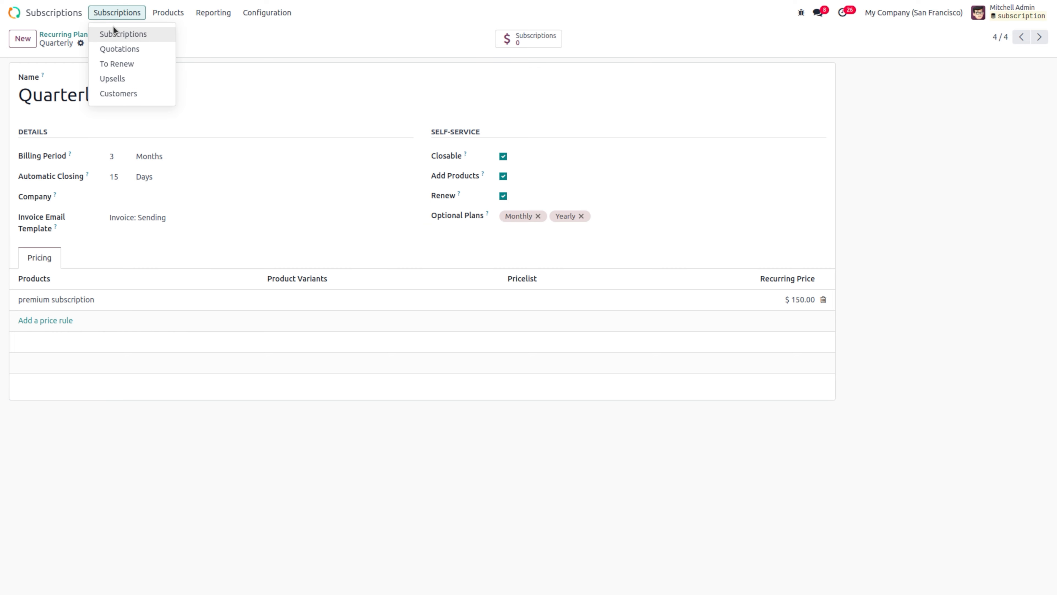
# Step: Start a new subscription for the YourCompany contact, with no template and the Quarterly plan
pyautogui.click(114, 34)
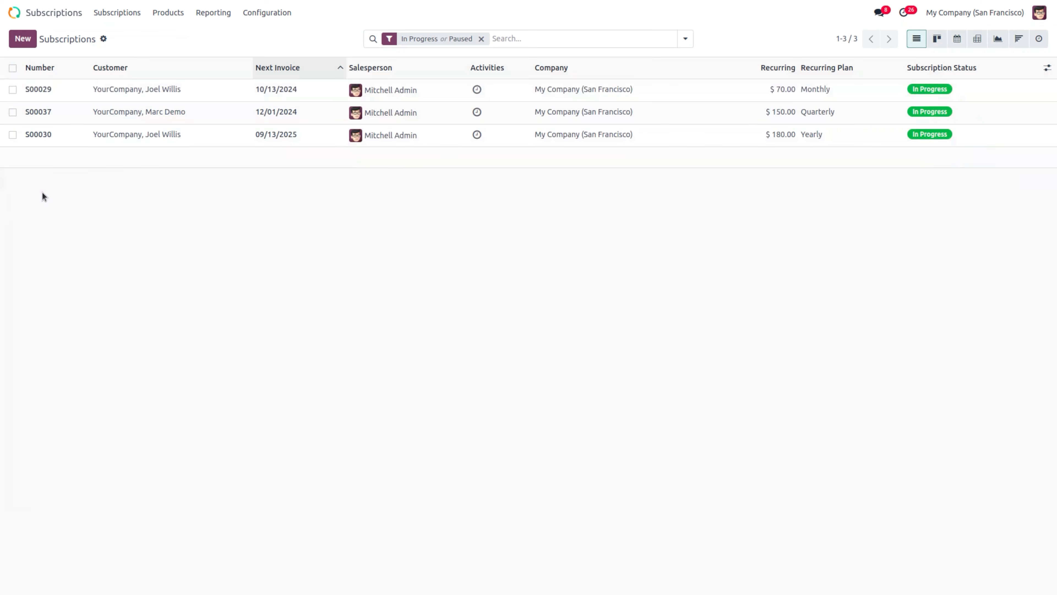
pyautogui.click(25, 42)
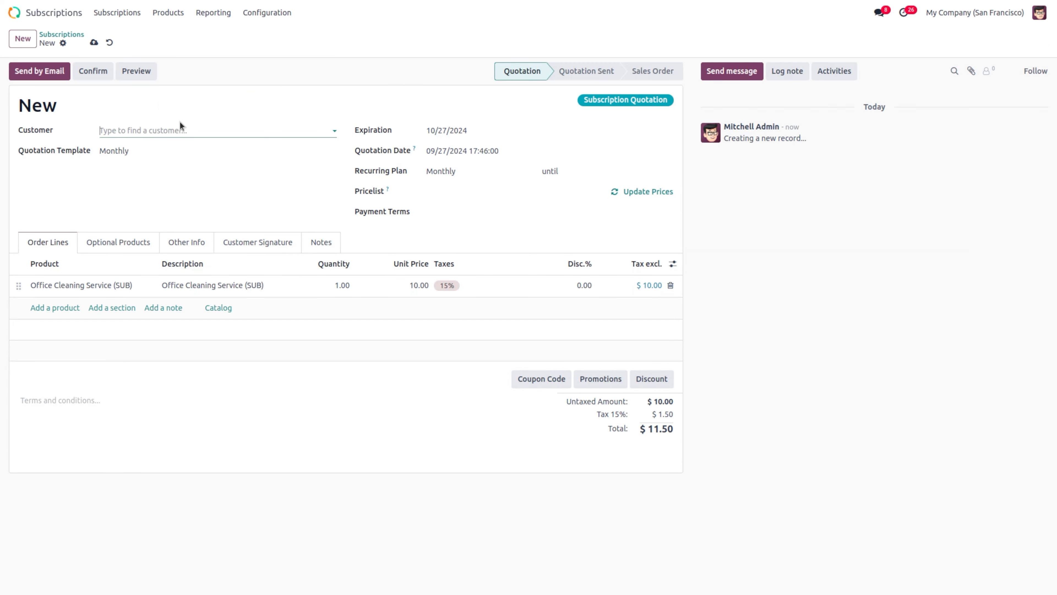
pyautogui.click(173, 129)
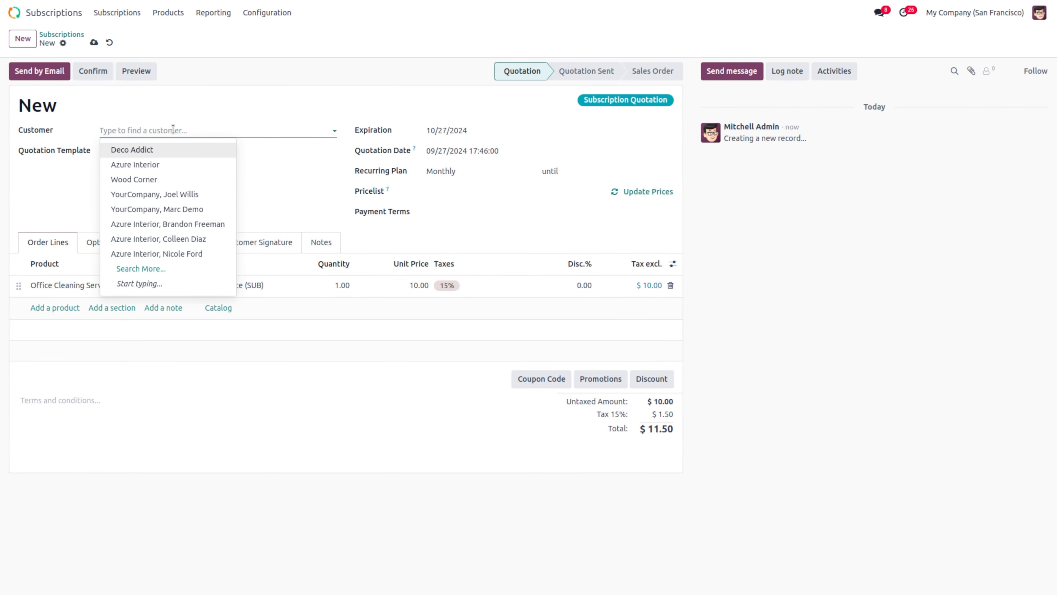
pyautogui.click(201, 197)
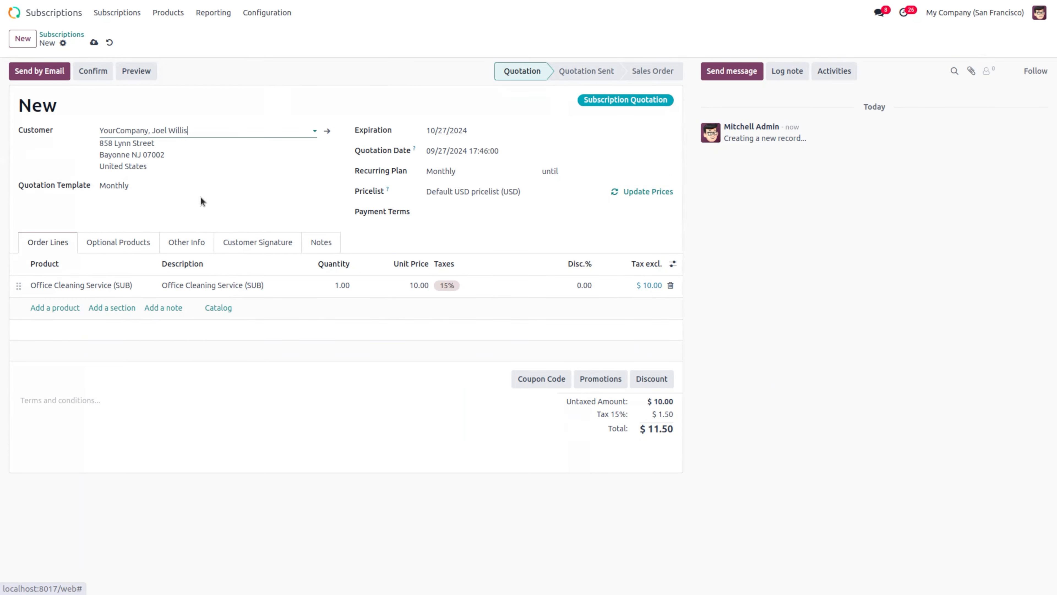
pyautogui.click(146, 186)
pyautogui.press('BackSpace')
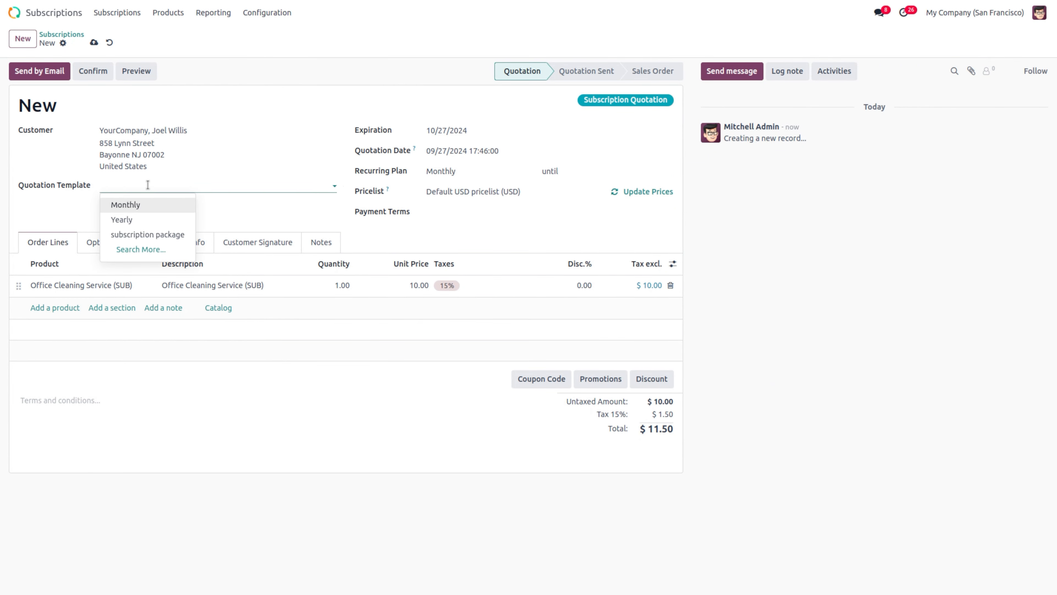
pyautogui.click(507, 174)
pyautogui.press('BackSpace')
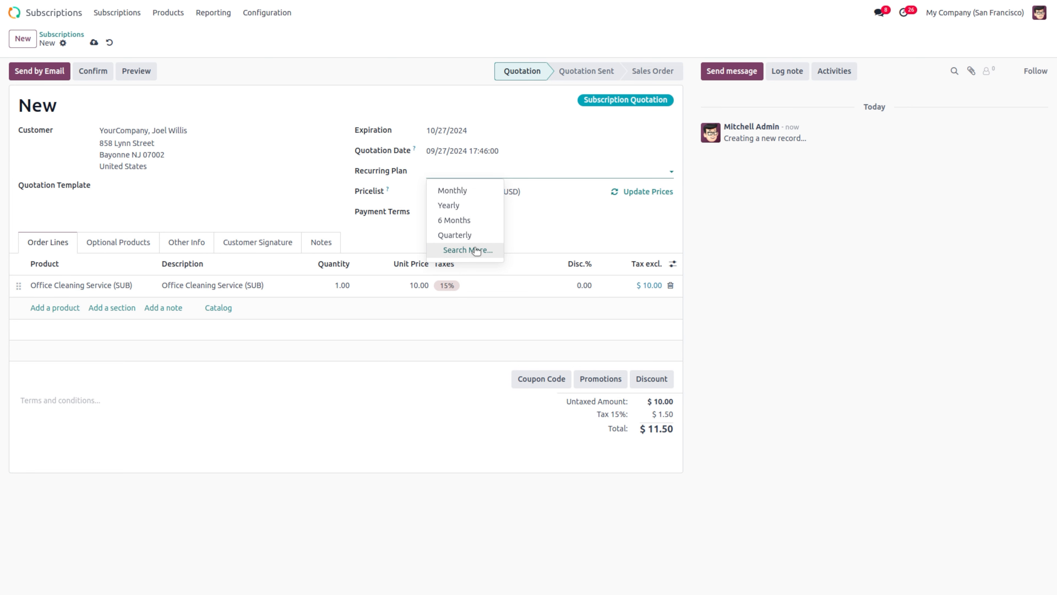
pyautogui.click(474, 236)
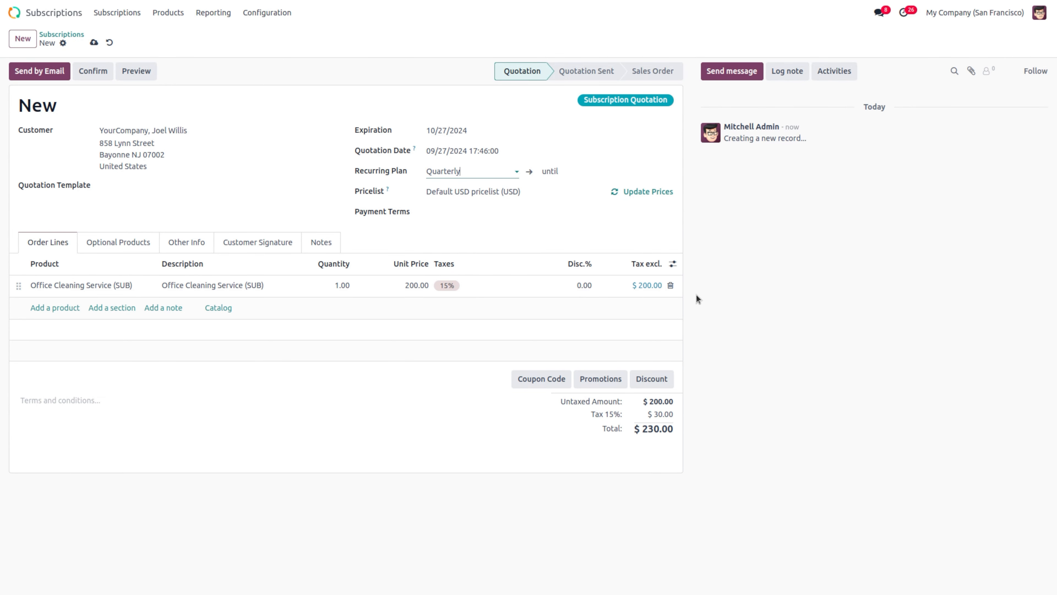
# Step: Replace the Office Cleaning Service line with a premium subscription line
pyautogui.click(670, 286)
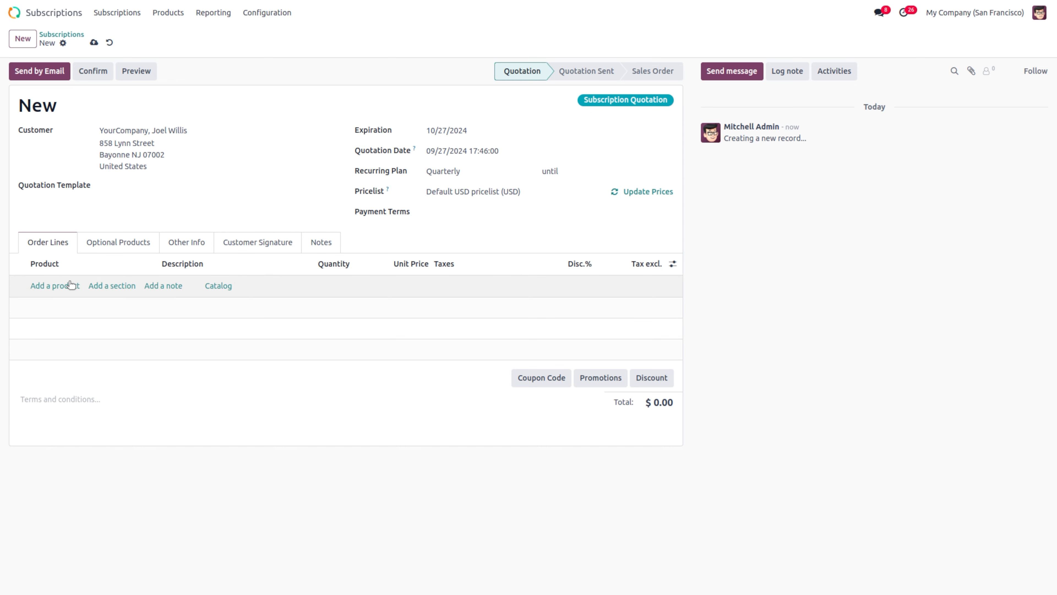
pyautogui.click(56, 288)
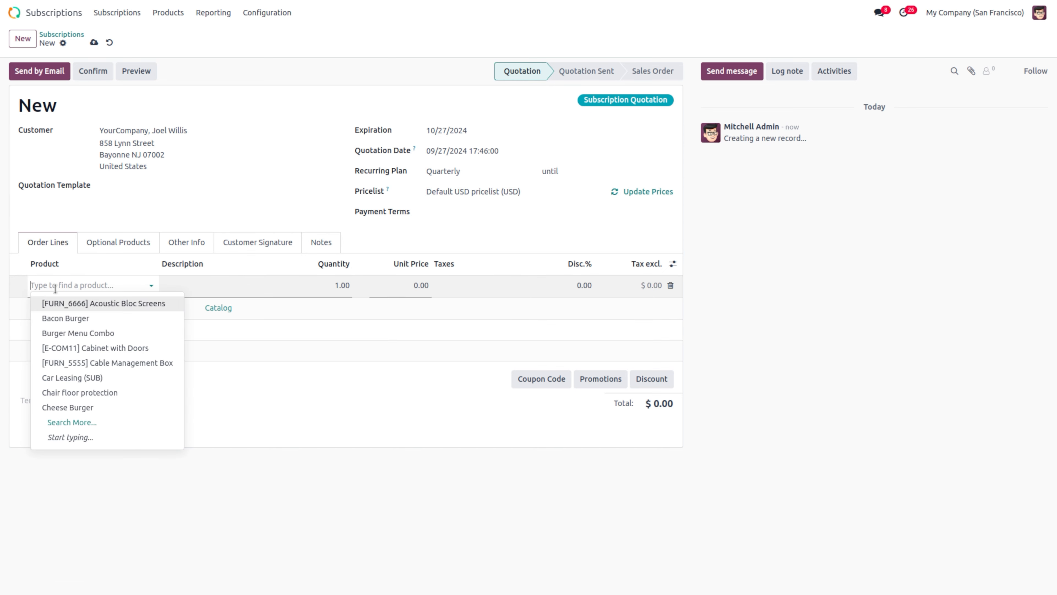
pyautogui.write('pre')
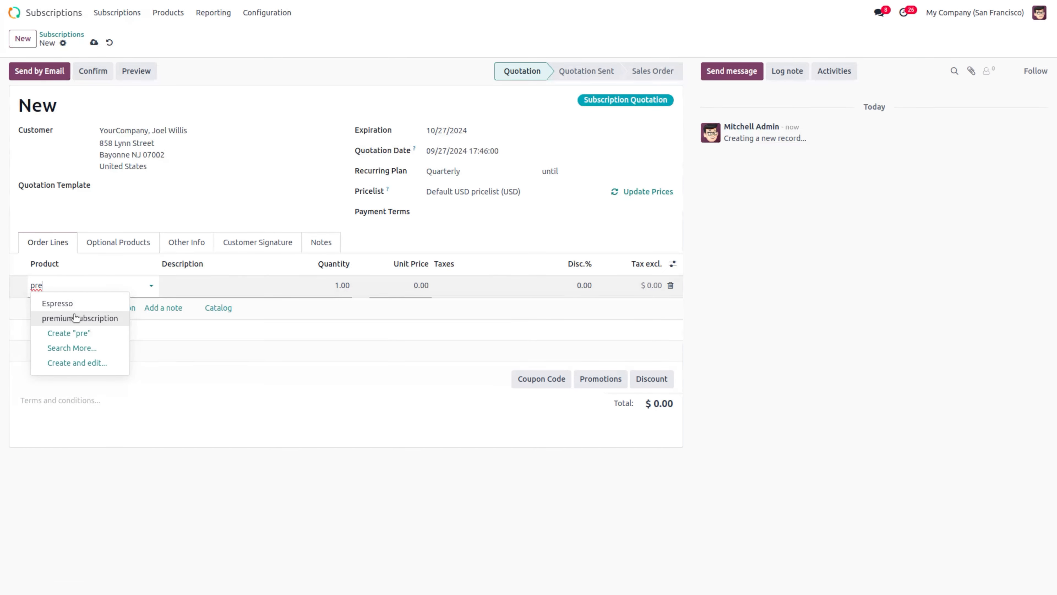
pyautogui.click(75, 317)
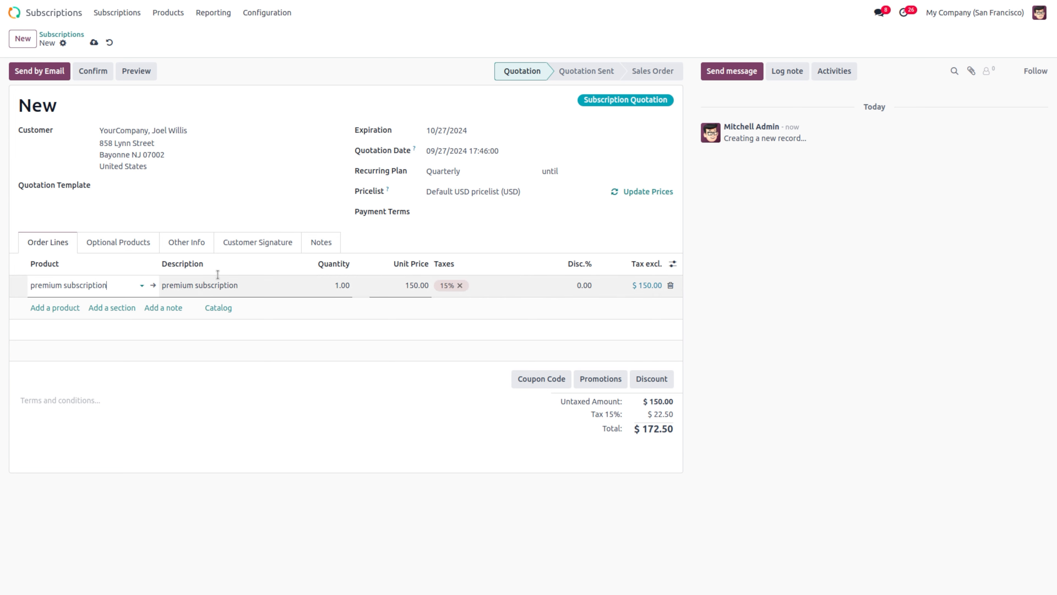
pyautogui.click(132, 244)
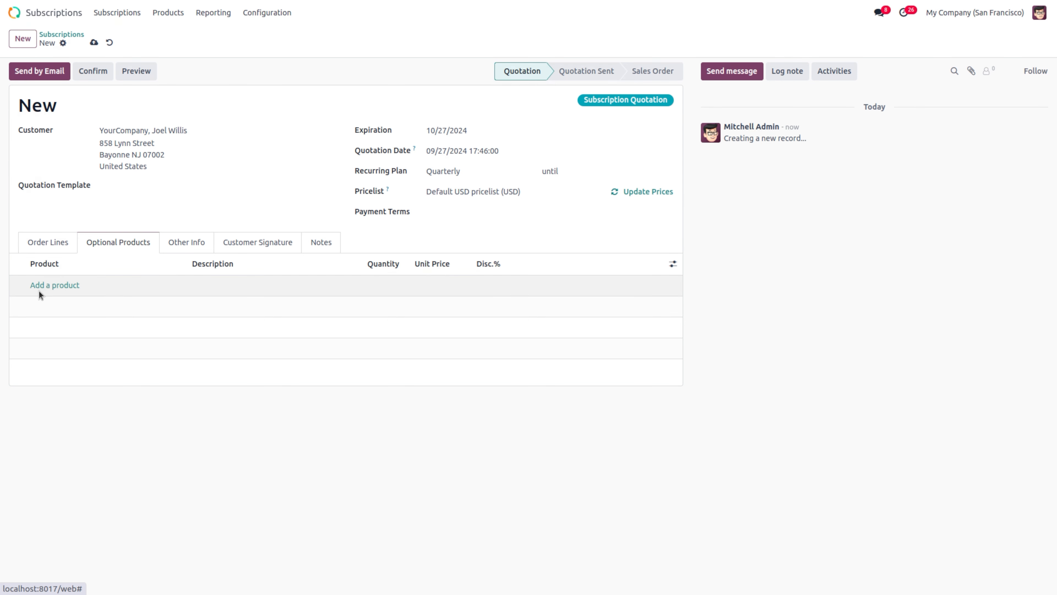
pyautogui.click(183, 238)
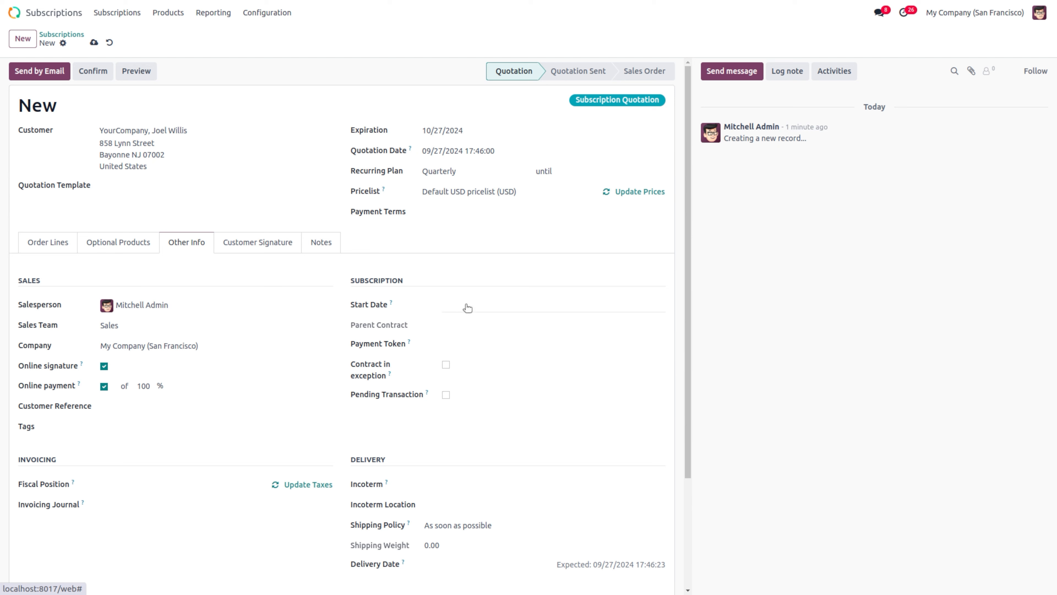
# Step: Set the start date to 09/01/2024, leave both exception flags off, and save as S00038
pyautogui.click(467, 308)
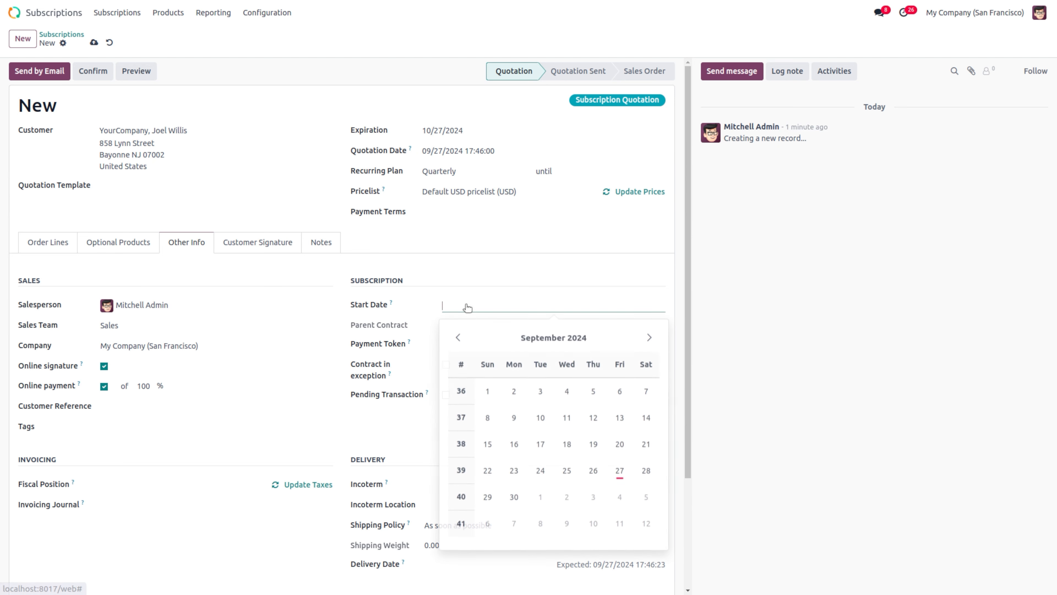
pyautogui.click(489, 387)
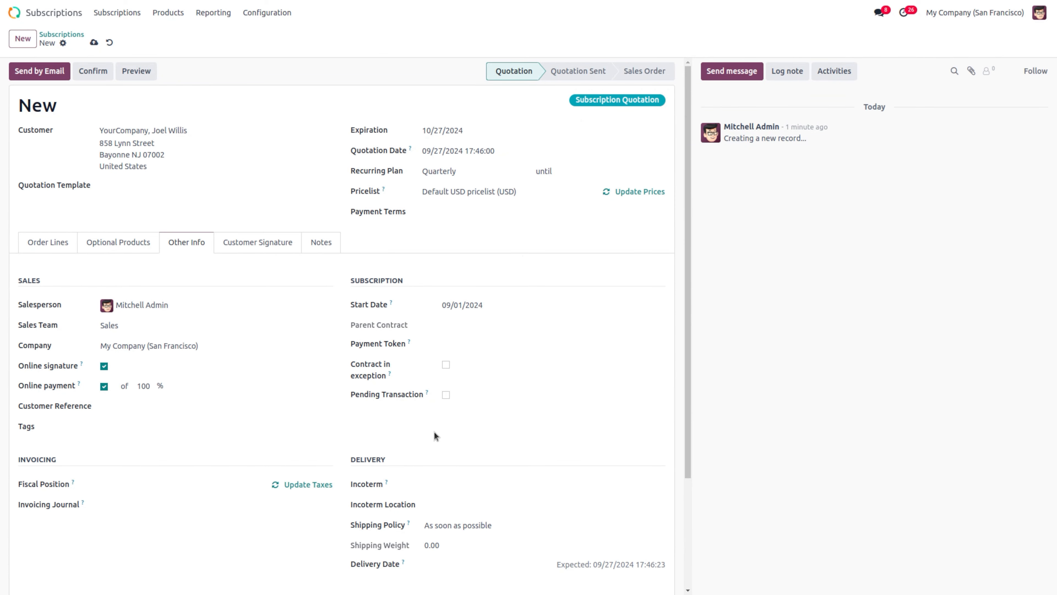
pyautogui.click(446, 395)
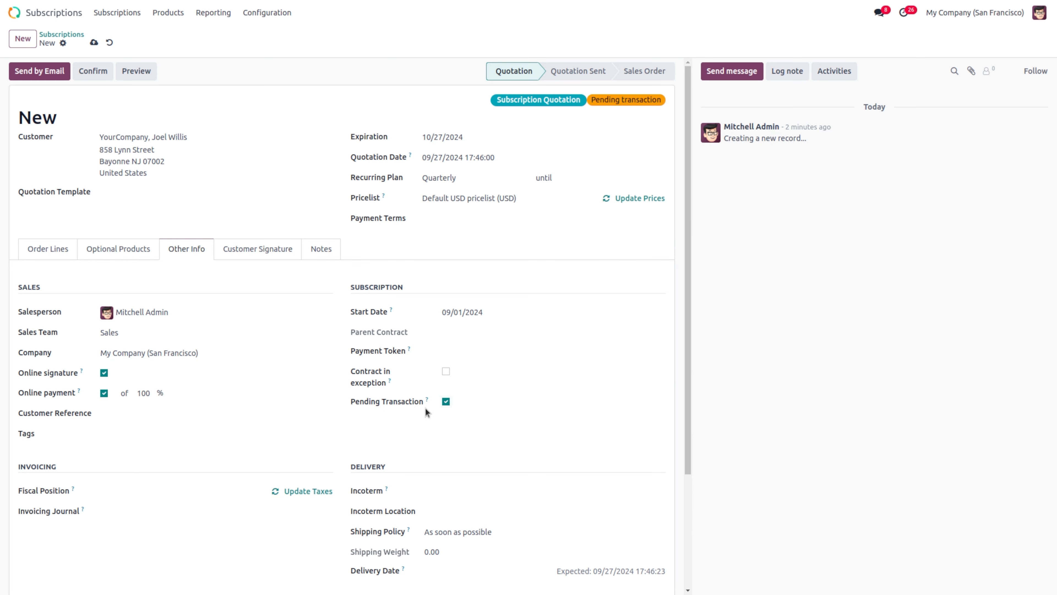
pyautogui.click(446, 401)
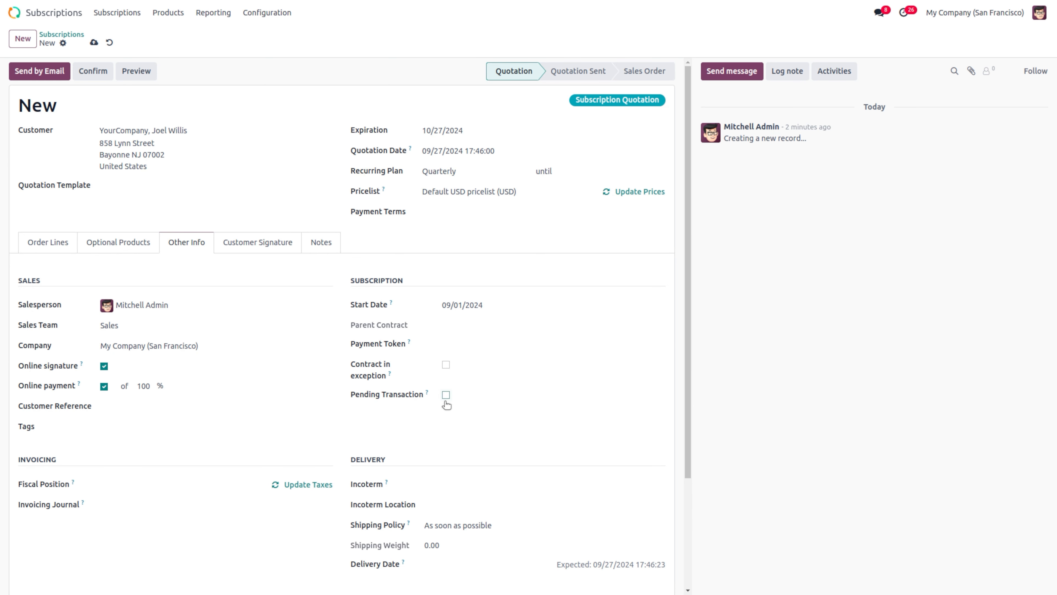
pyautogui.click(446, 365)
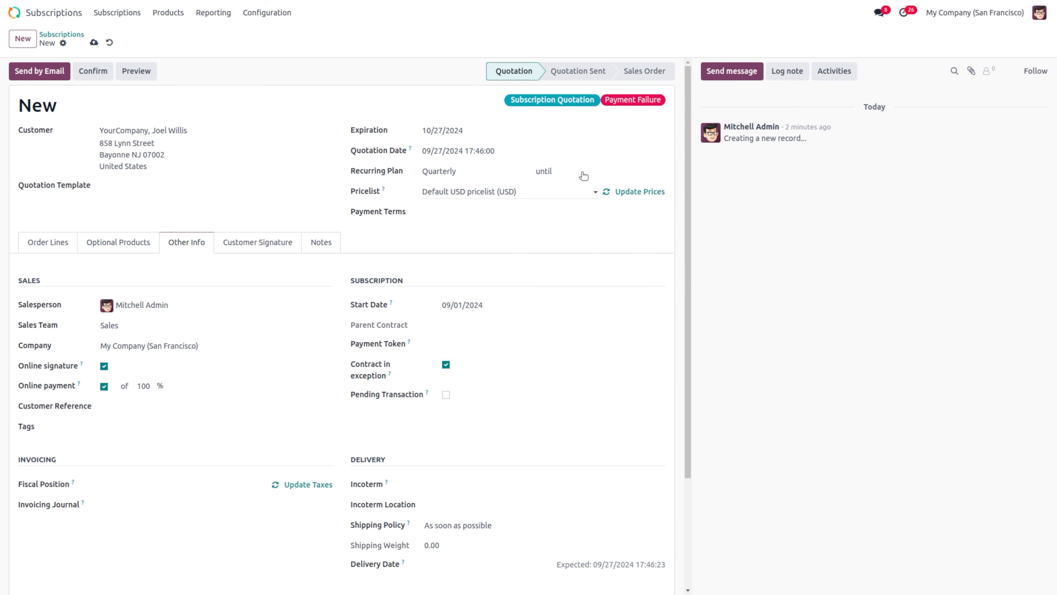
pyautogui.click(446, 365)
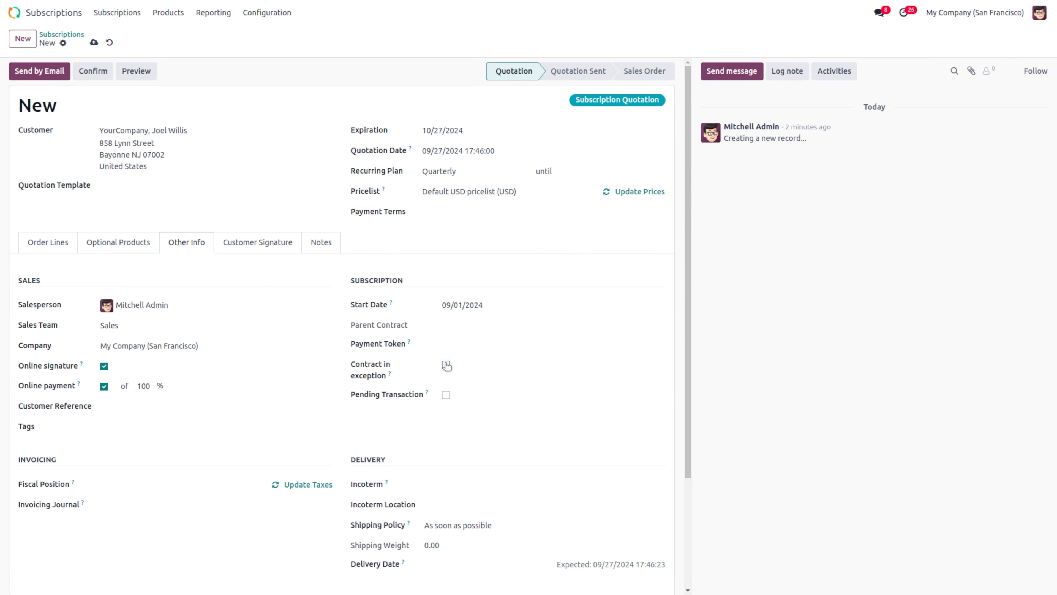
pyautogui.click(94, 43)
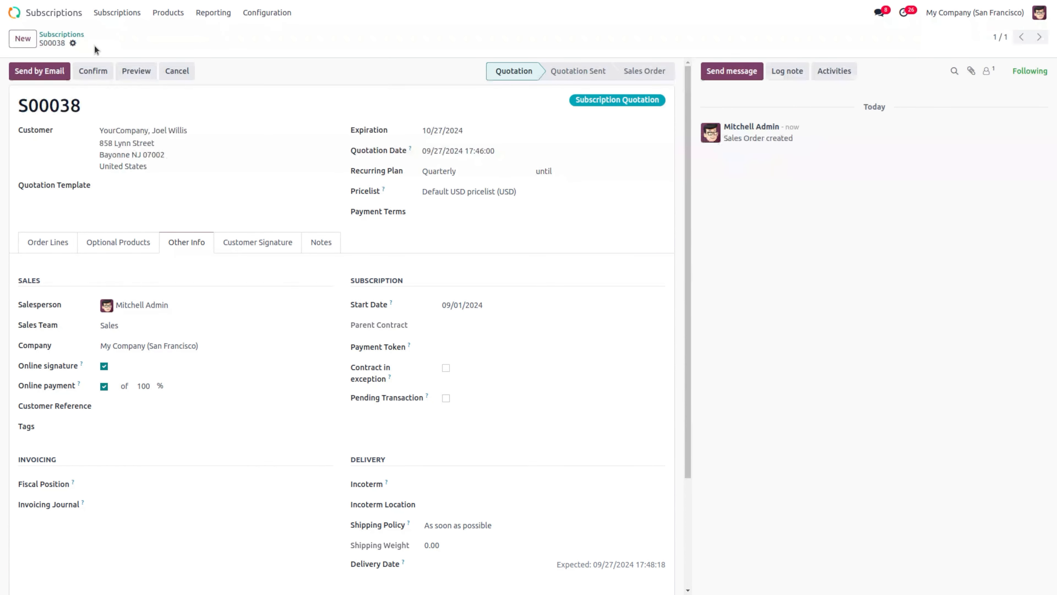
# Step: Confirm S00038 as a sales order, check its $50.00 MRR, and begin invoicing it
pyautogui.click(91, 70)
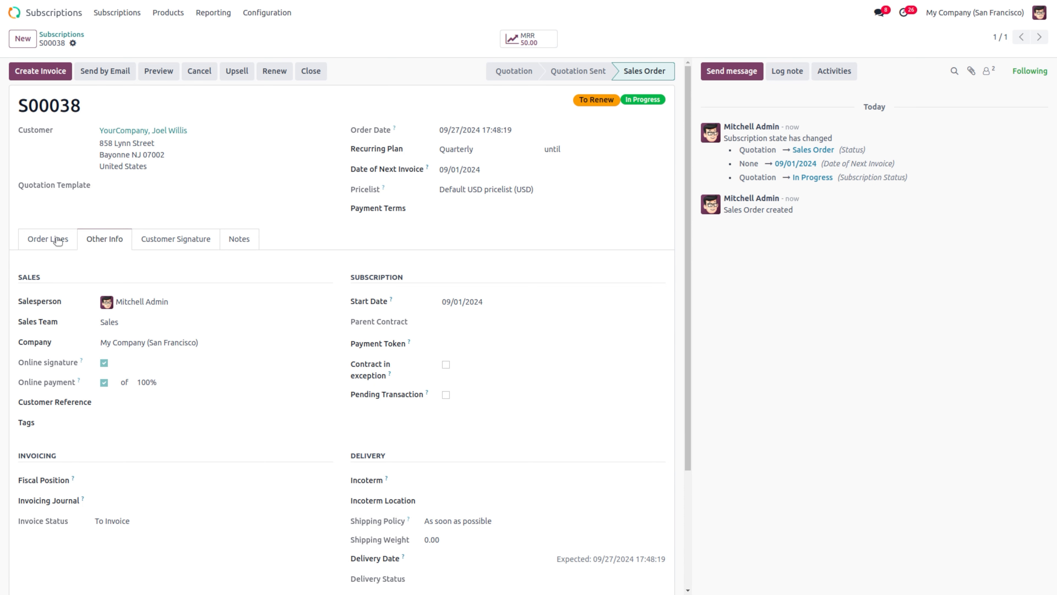
pyautogui.click(35, 245)
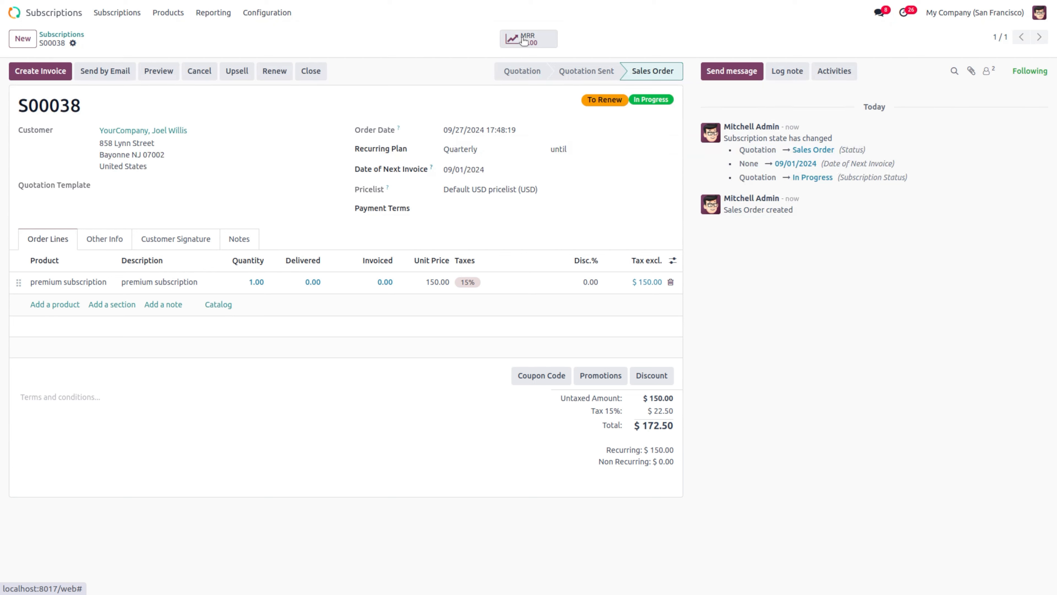
pyautogui.click(543, 45)
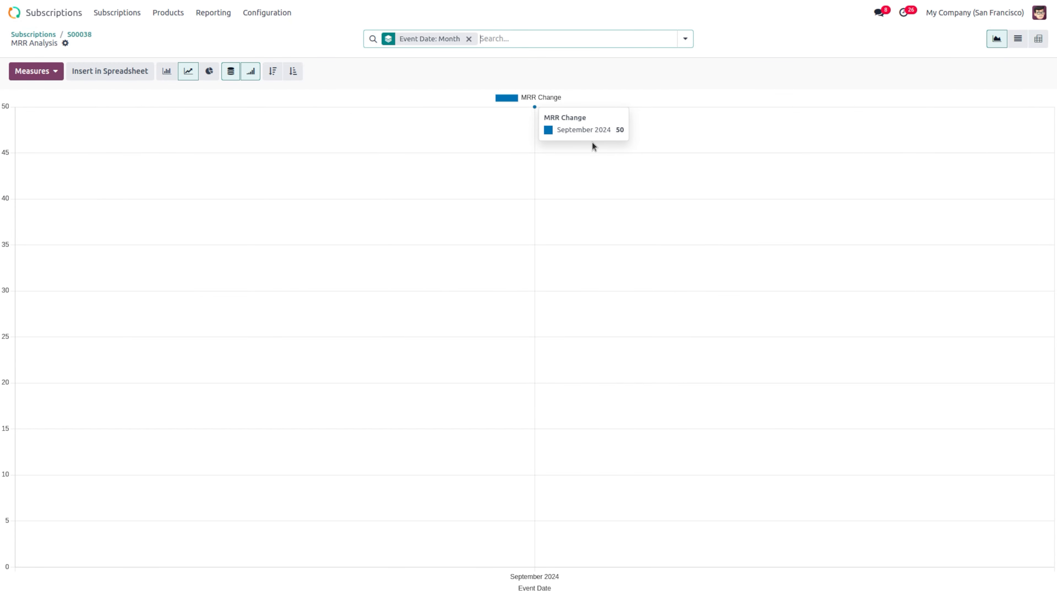
pyautogui.click(83, 34)
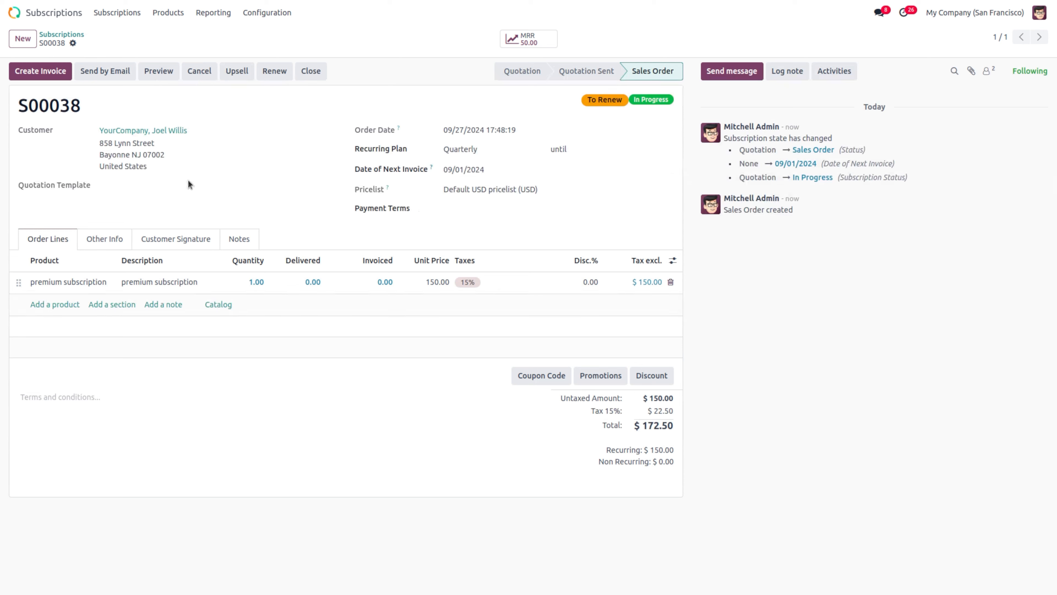
pyautogui.click(44, 75)
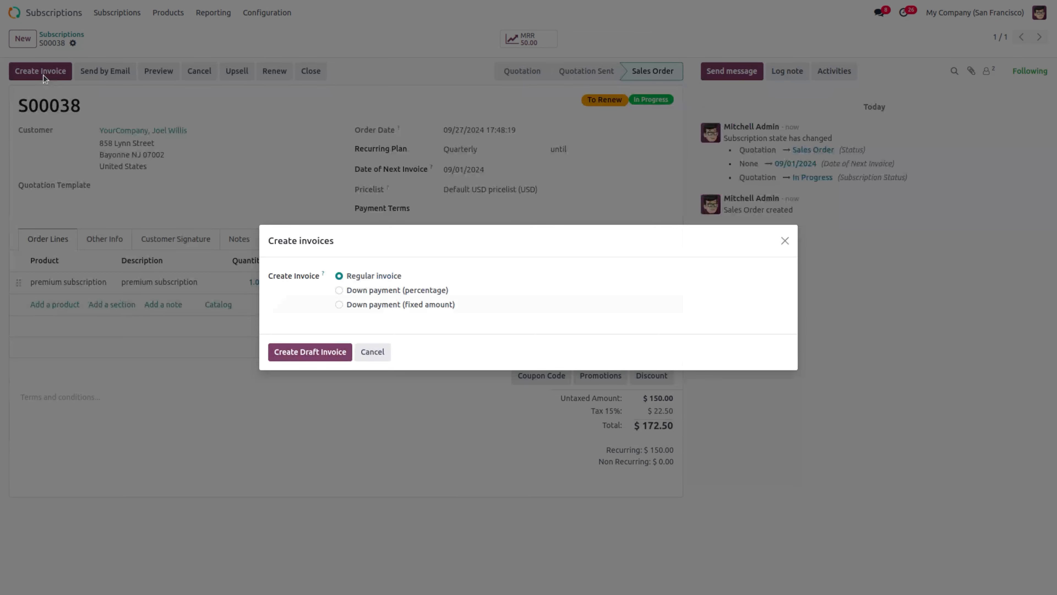
# Step: Create and post invoice INV/2024/00008, then register its $172.50 payment with the Manual method
pyautogui.click(288, 358)
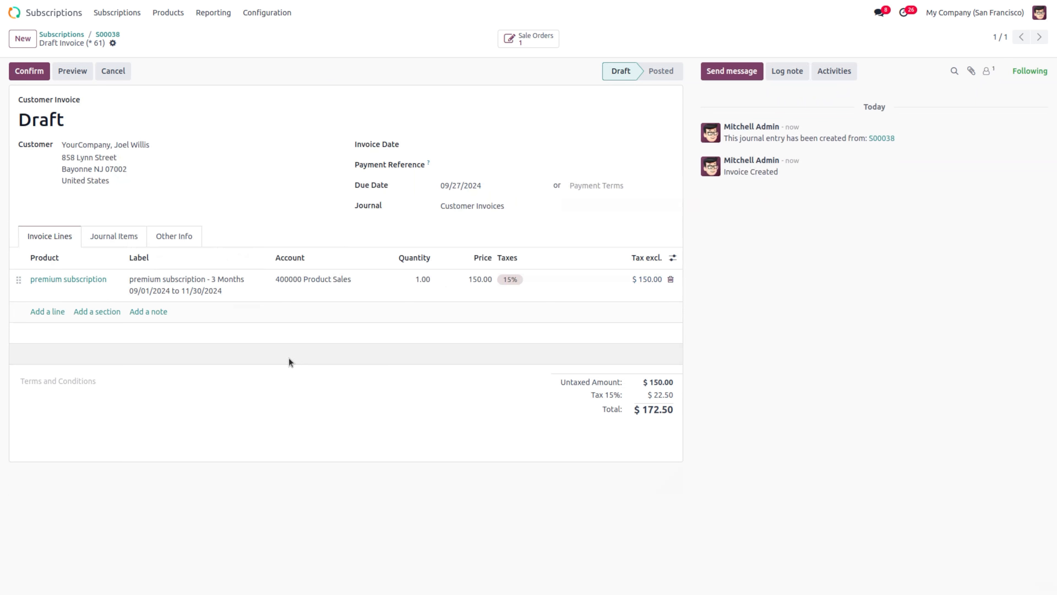
pyautogui.click(24, 73)
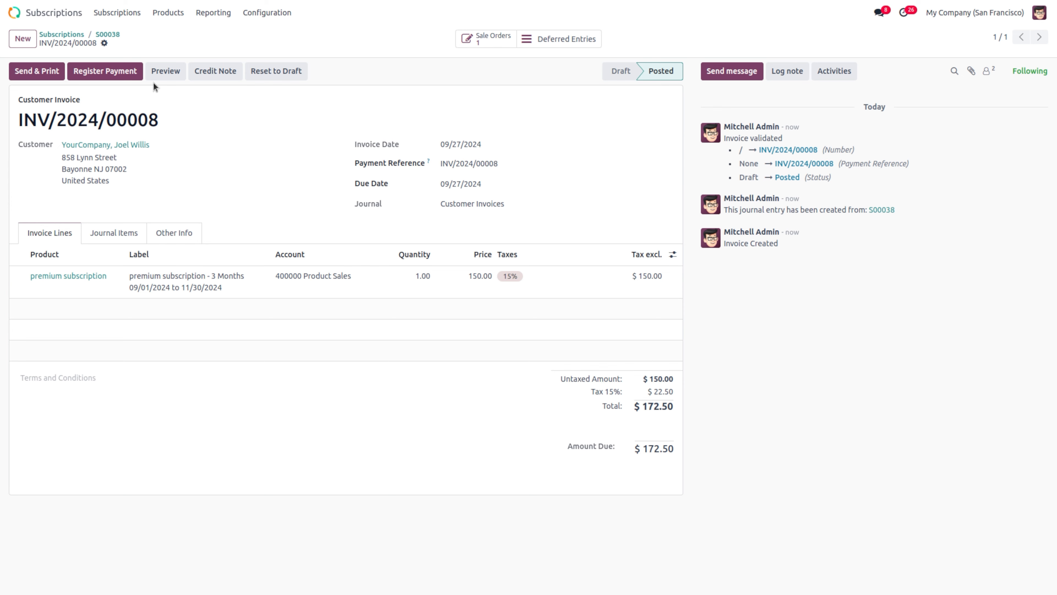
pyautogui.click(100, 77)
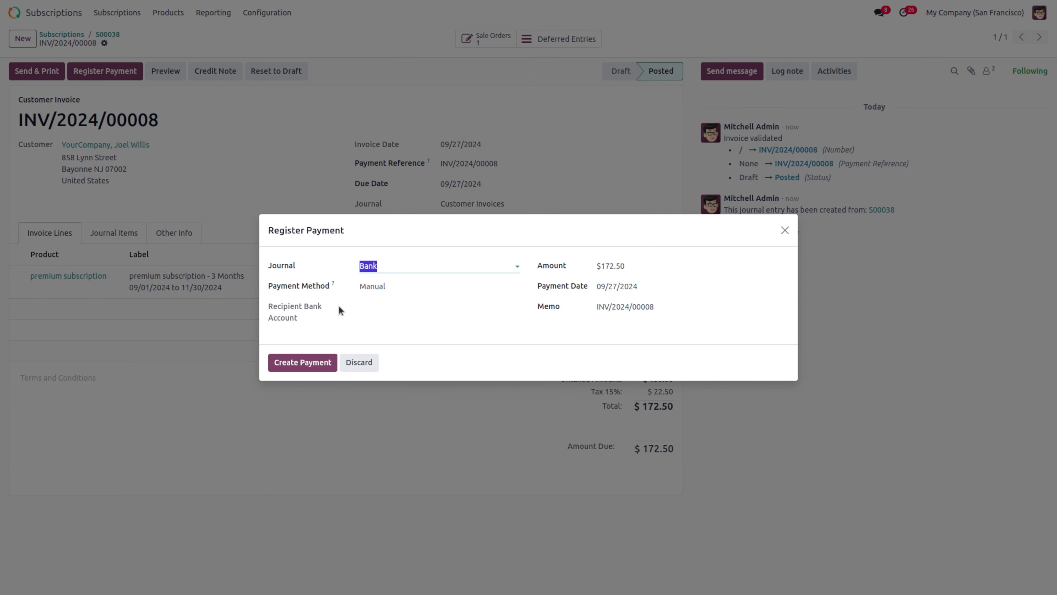
pyautogui.click(413, 286)
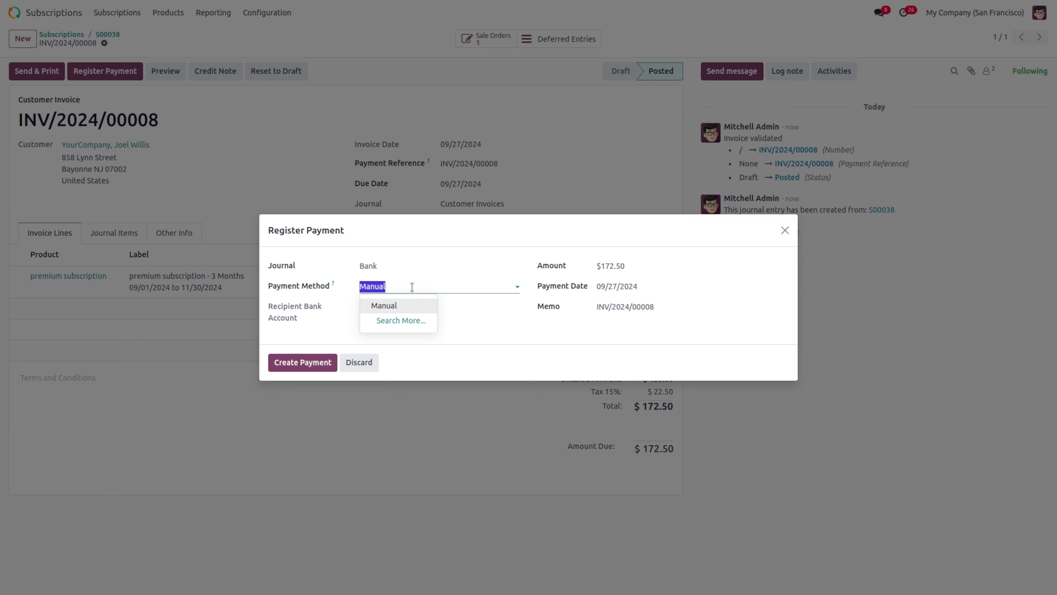
pyautogui.click(412, 287)
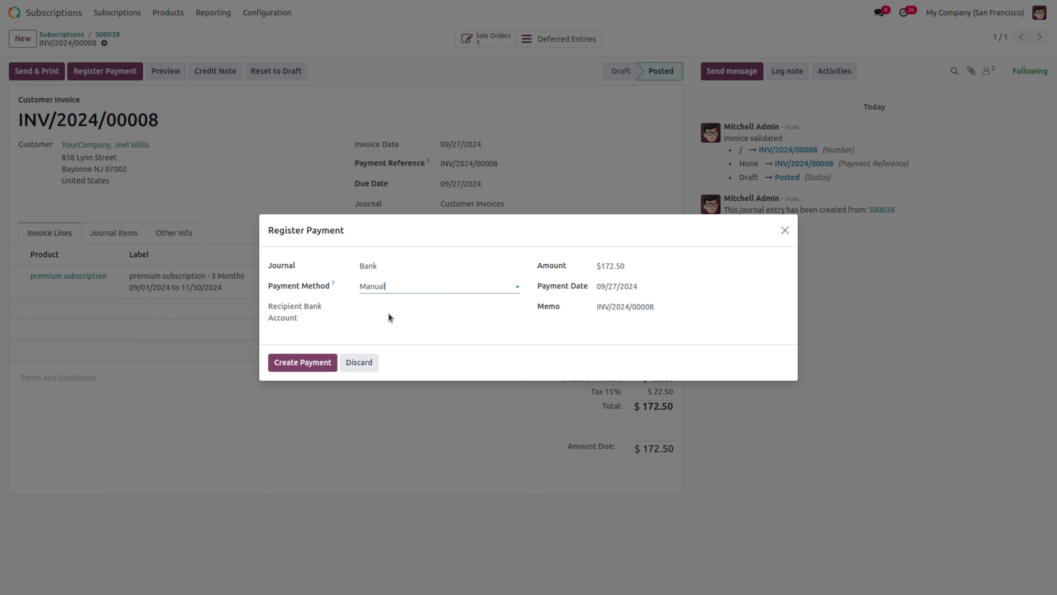
pyautogui.click(294, 366)
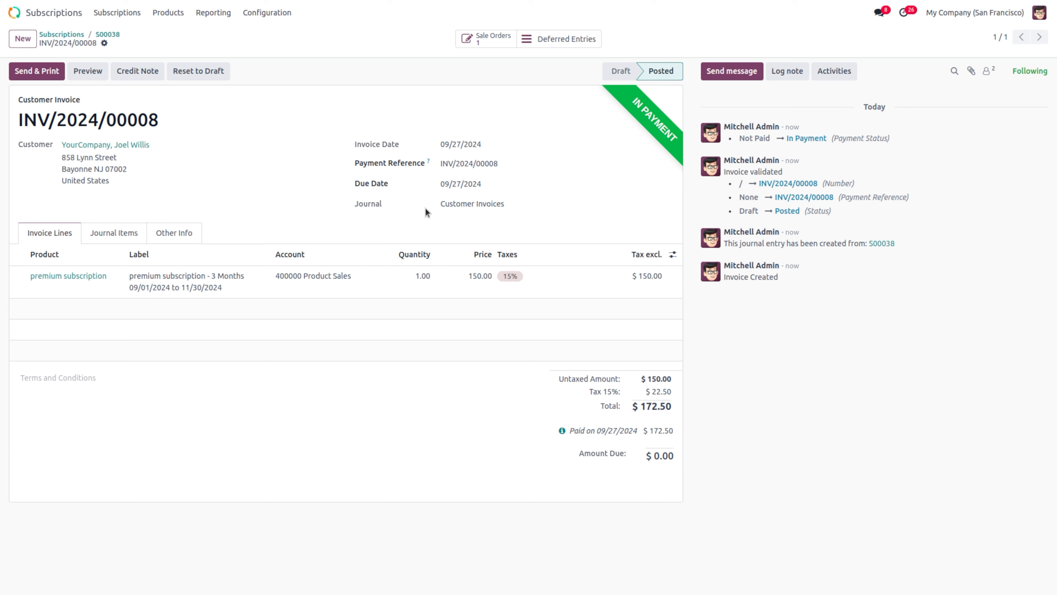
# Step: Log out of the back office and sign in with the portal user's login and password
pyautogui.click(1038, 14)
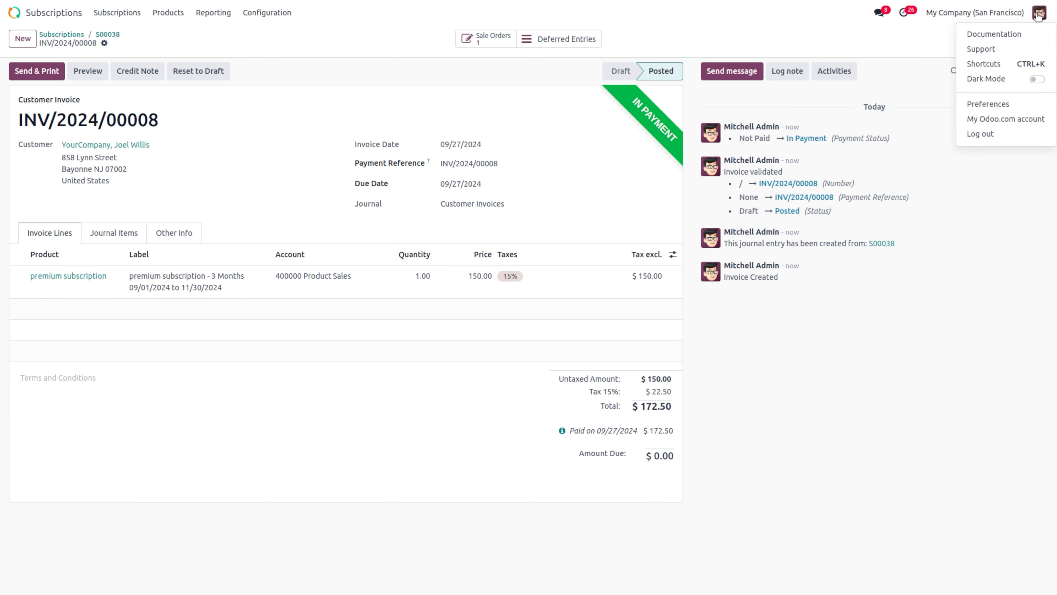
pyautogui.click(1000, 134)
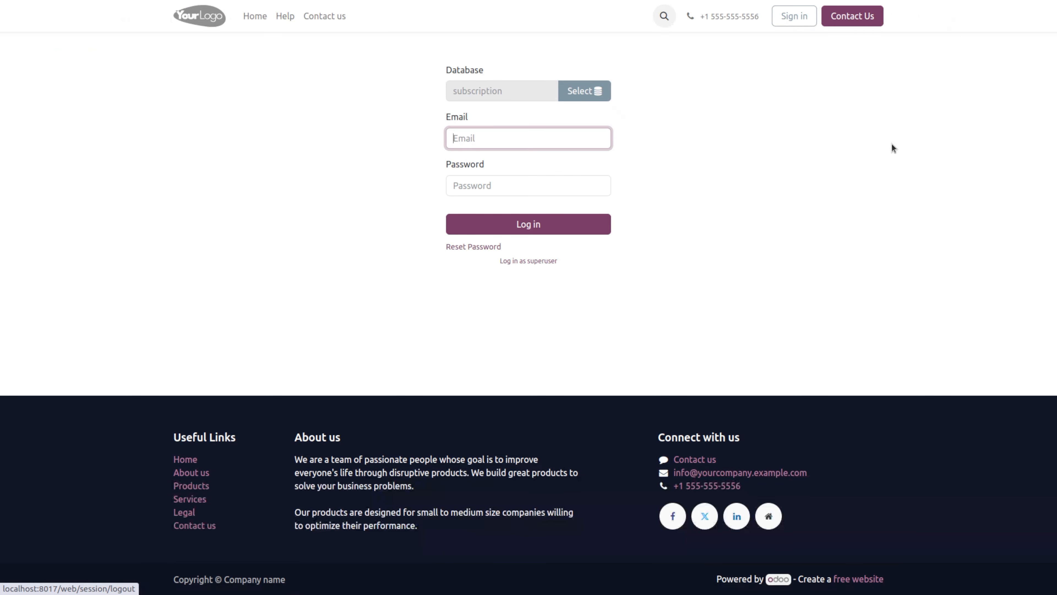
pyautogui.click(515, 138)
pyautogui.write('po')
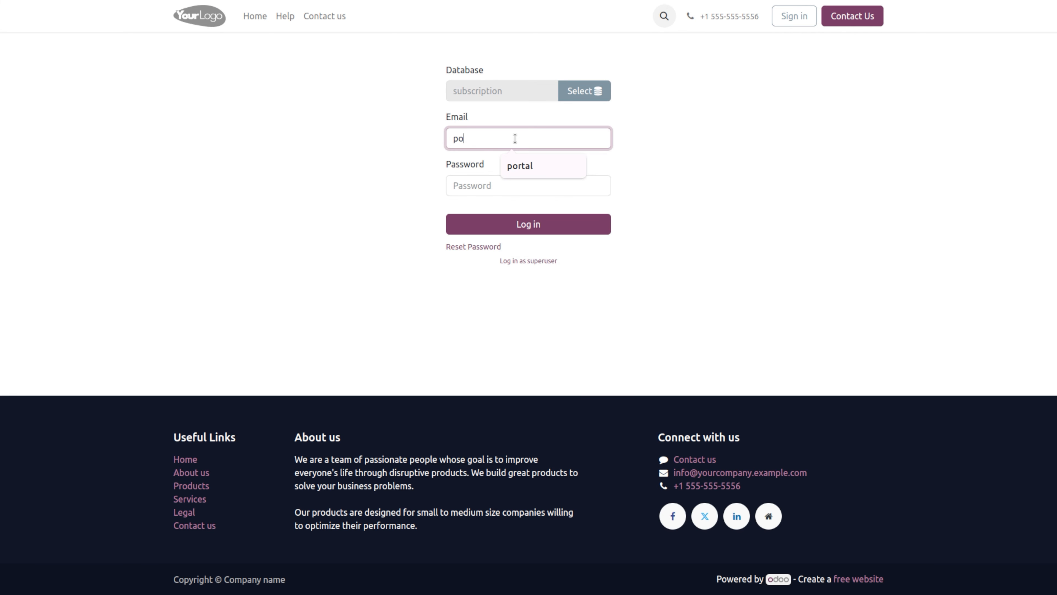
pyautogui.write('rtal')
pyautogui.click(504, 182)
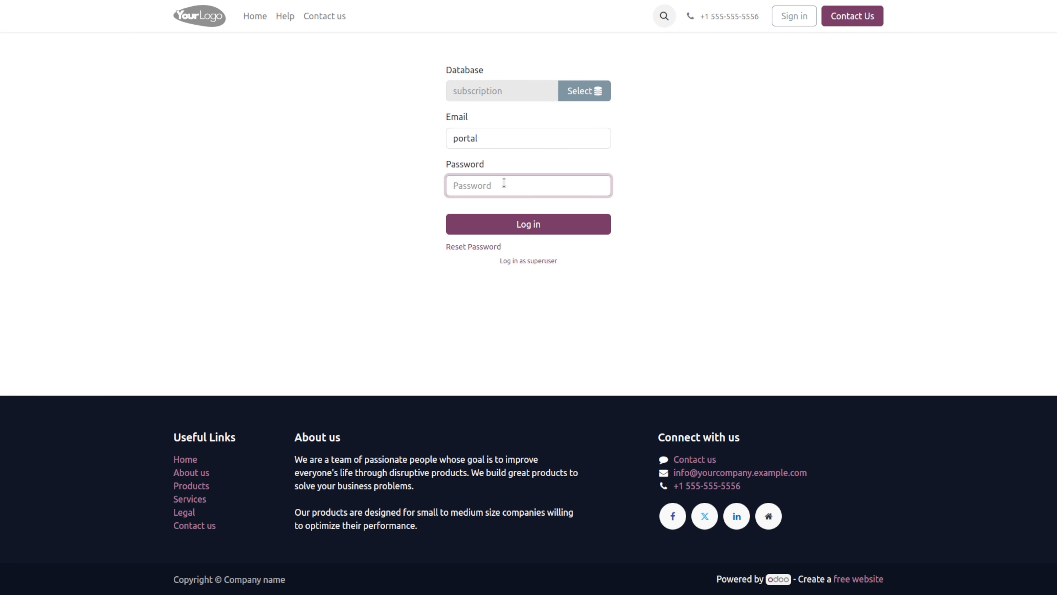
pyautogui.write('portal')
pyautogui.press('Return')
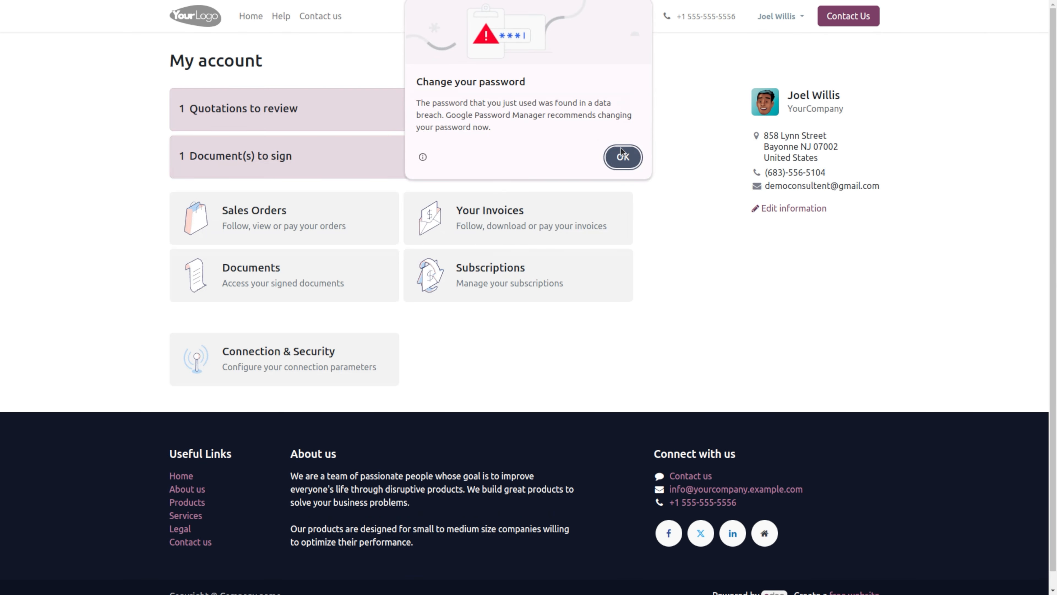
pyautogui.click(622, 156)
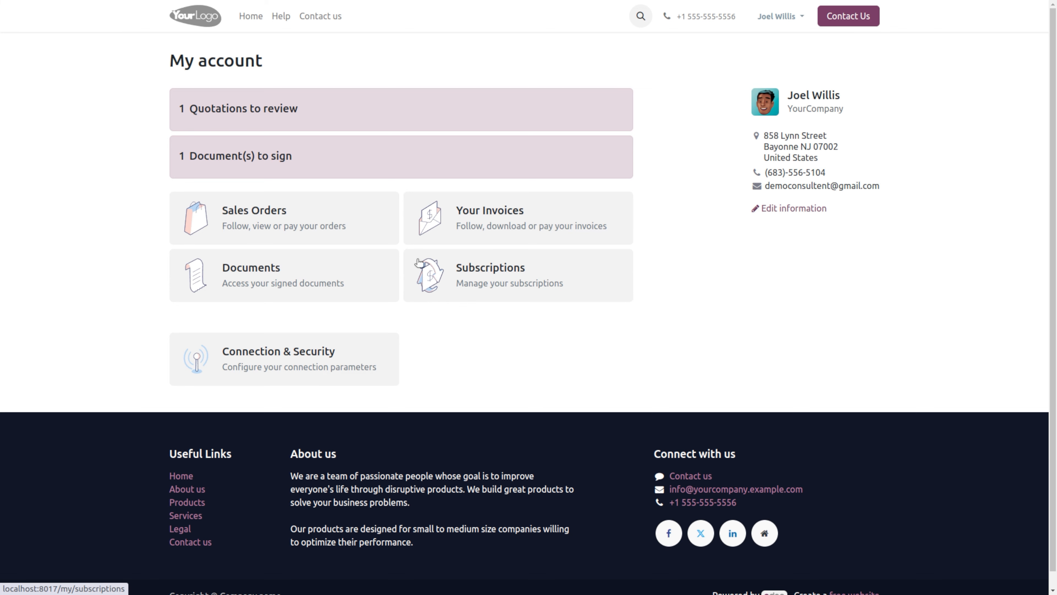
# Step: Open subscription S00038 from the portal's Subscriptions list and start changing its plan
pyautogui.click(447, 271)
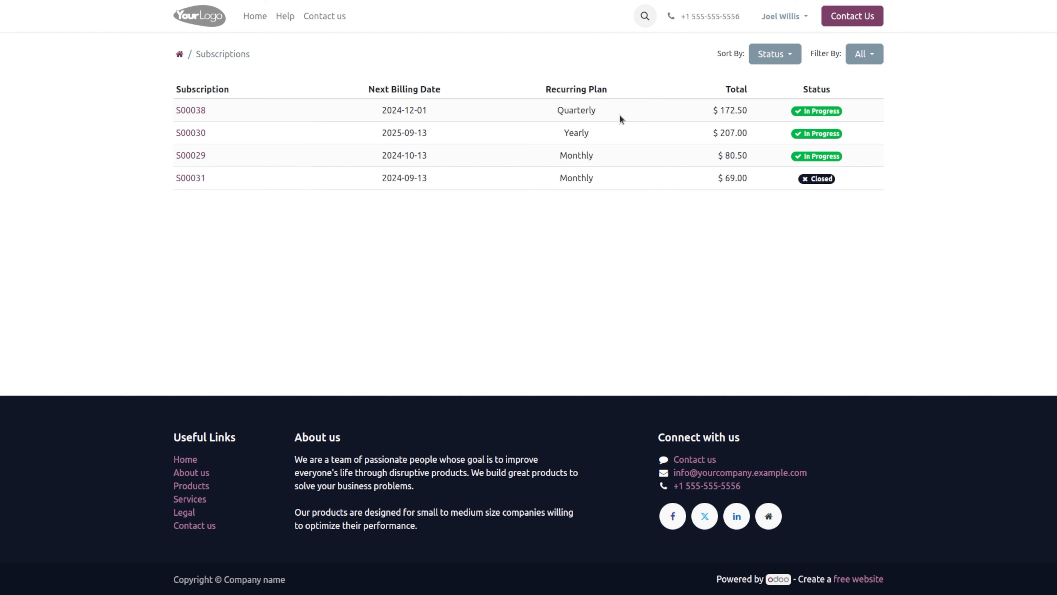
pyautogui.click(190, 110)
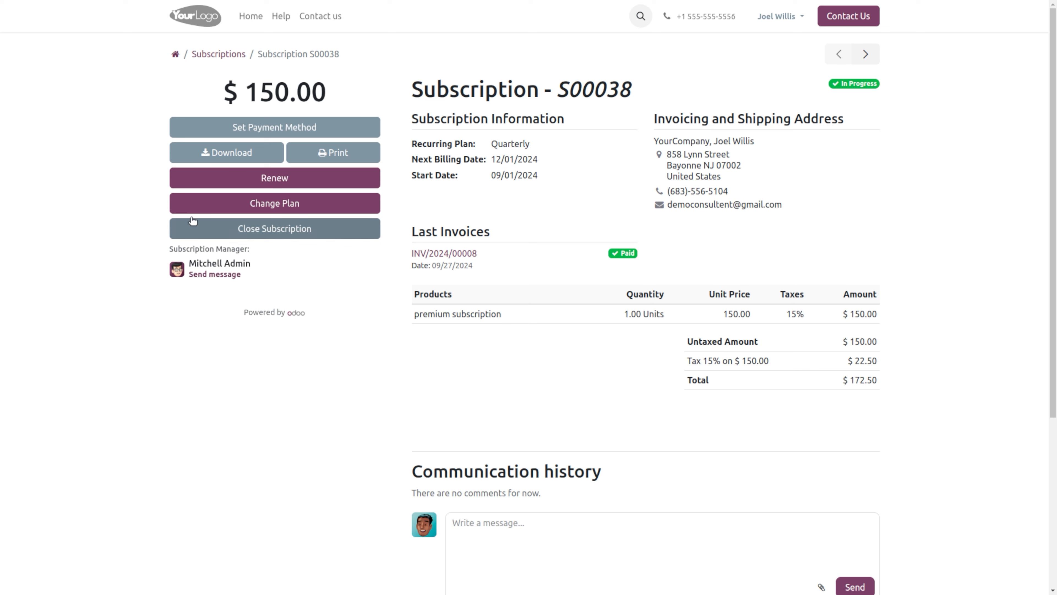
pyautogui.click(304, 207)
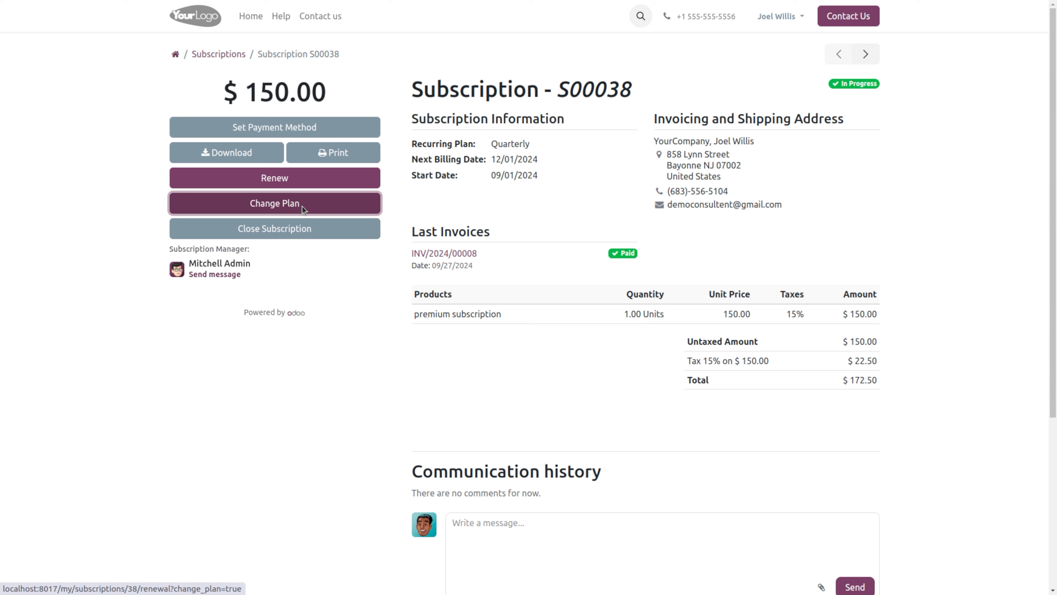
# Step: Keep S00038 on the Quarterly plan, abandon the plan change and go back to the subscription
pyautogui.click(301, 208)
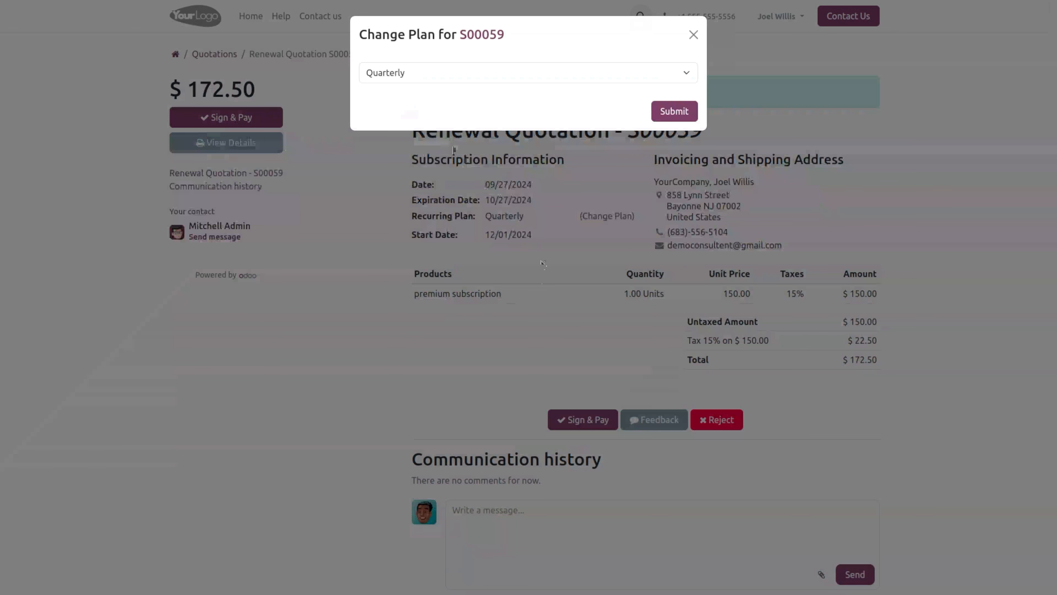
pyautogui.click(487, 72)
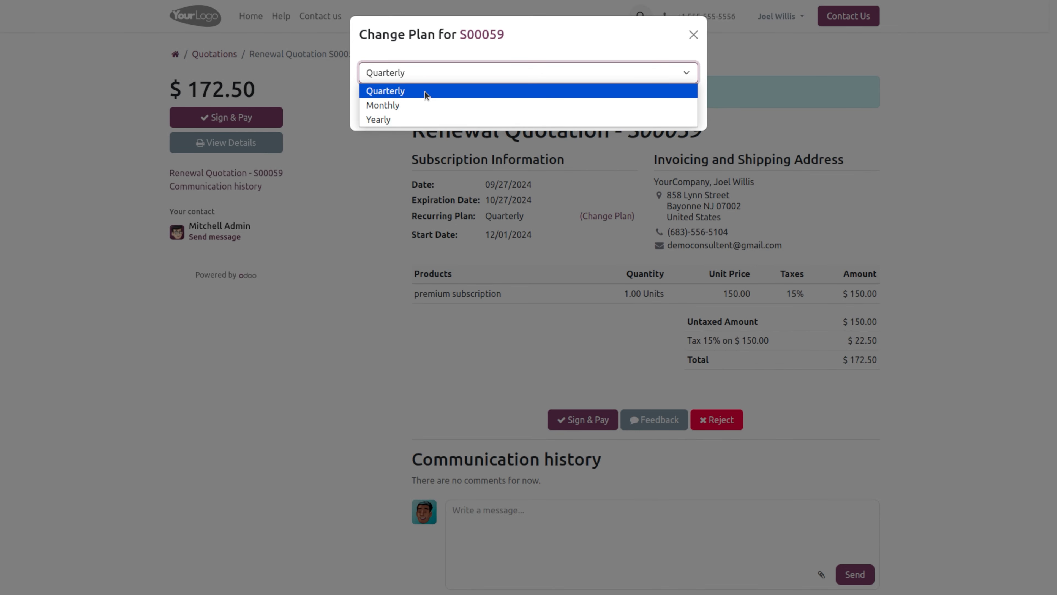
pyautogui.click(445, 90)
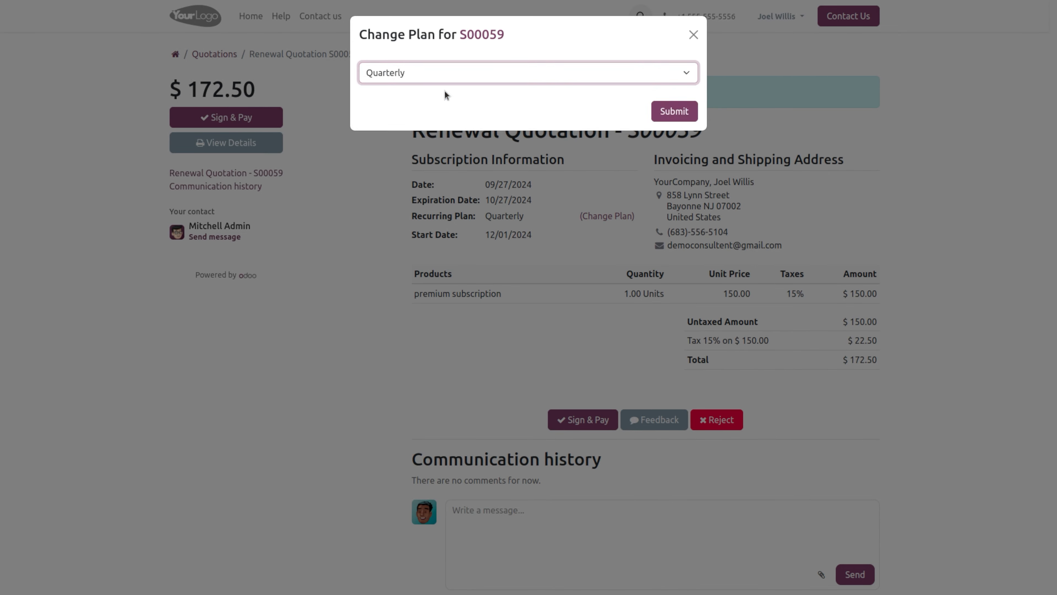
pyautogui.click(693, 35)
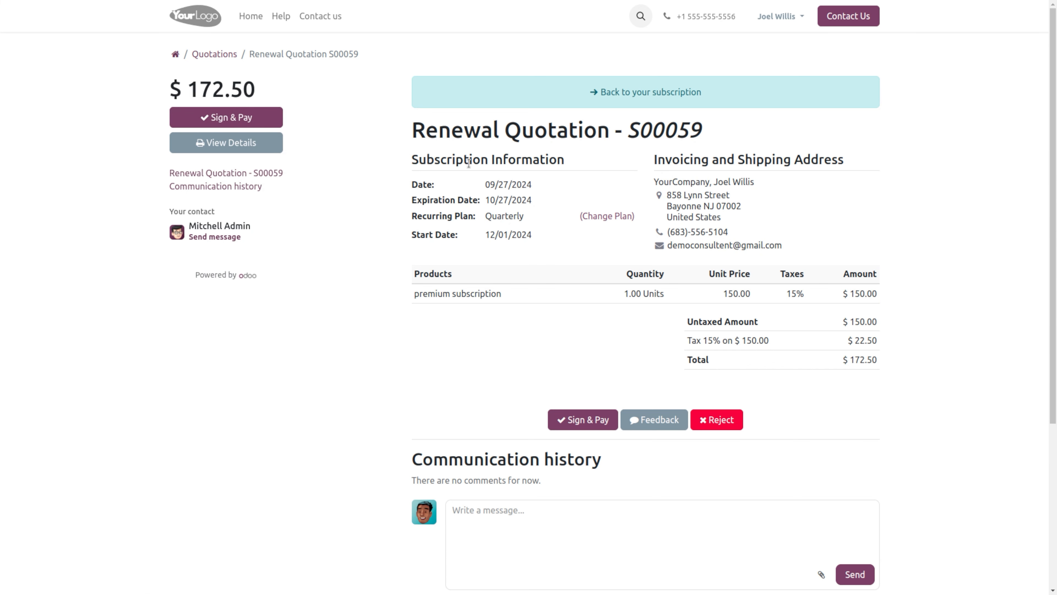
pyautogui.click(631, 92)
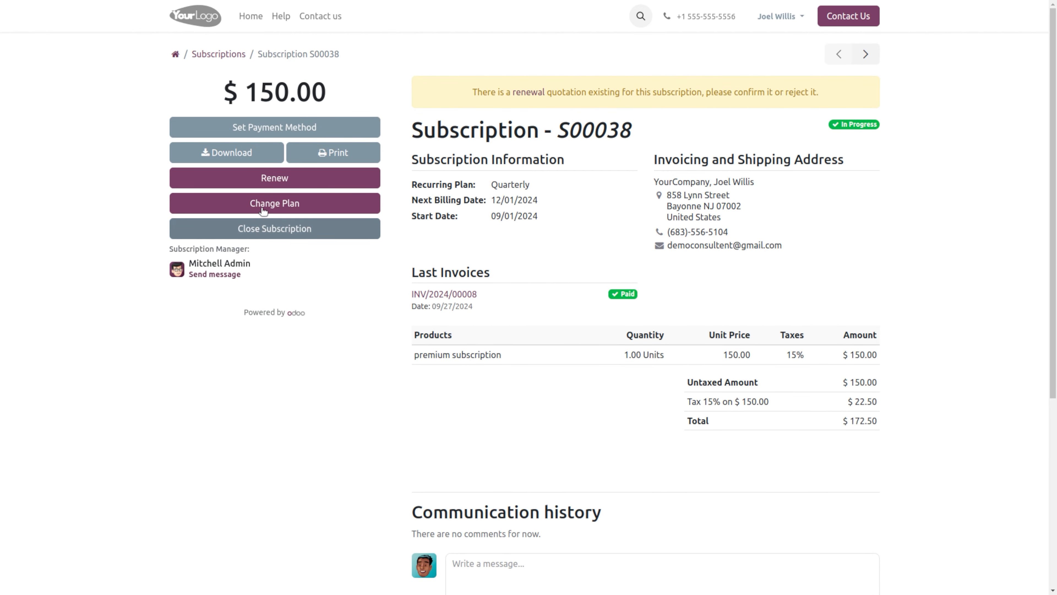
pyautogui.click(275, 179)
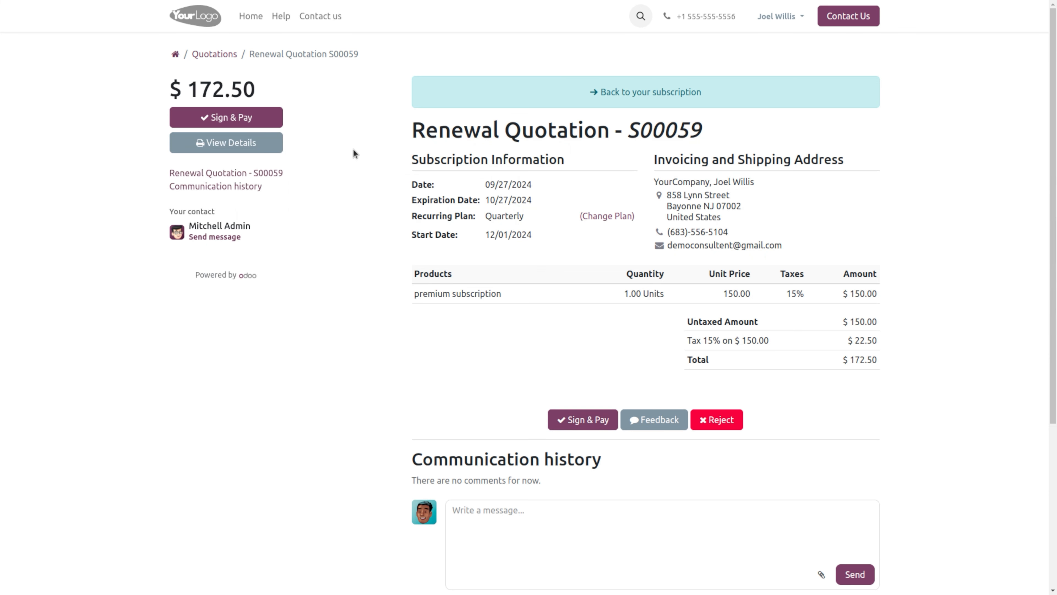
pyautogui.click(600, 93)
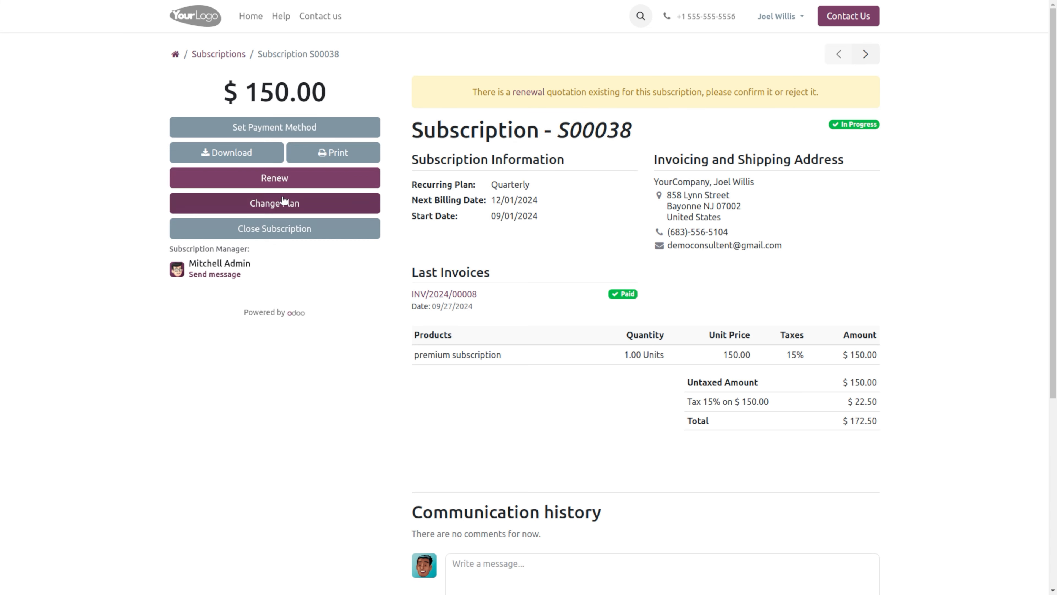
pyautogui.click(282, 228)
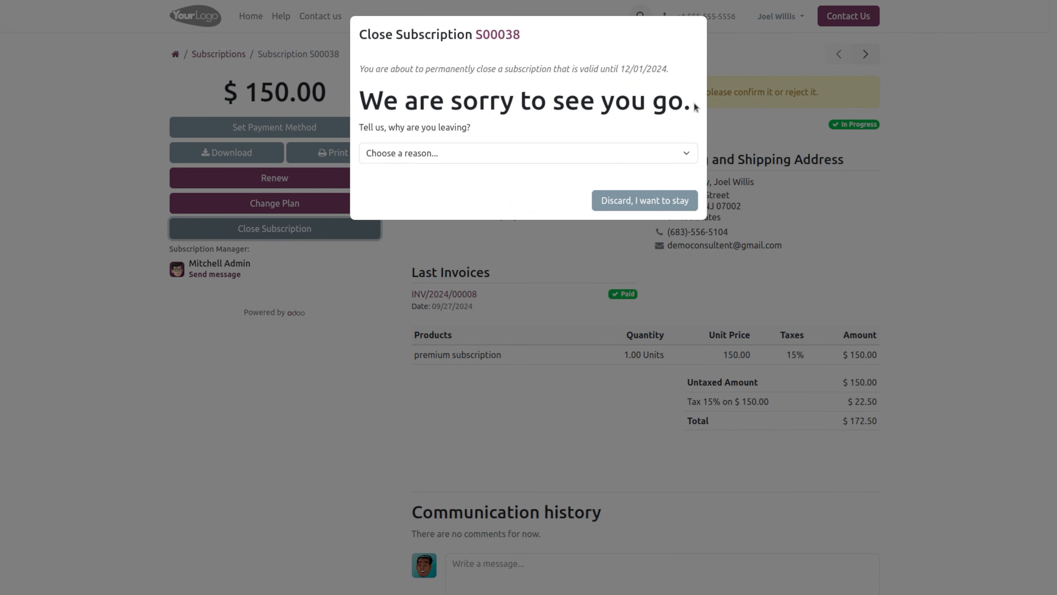
pyautogui.click(391, 155)
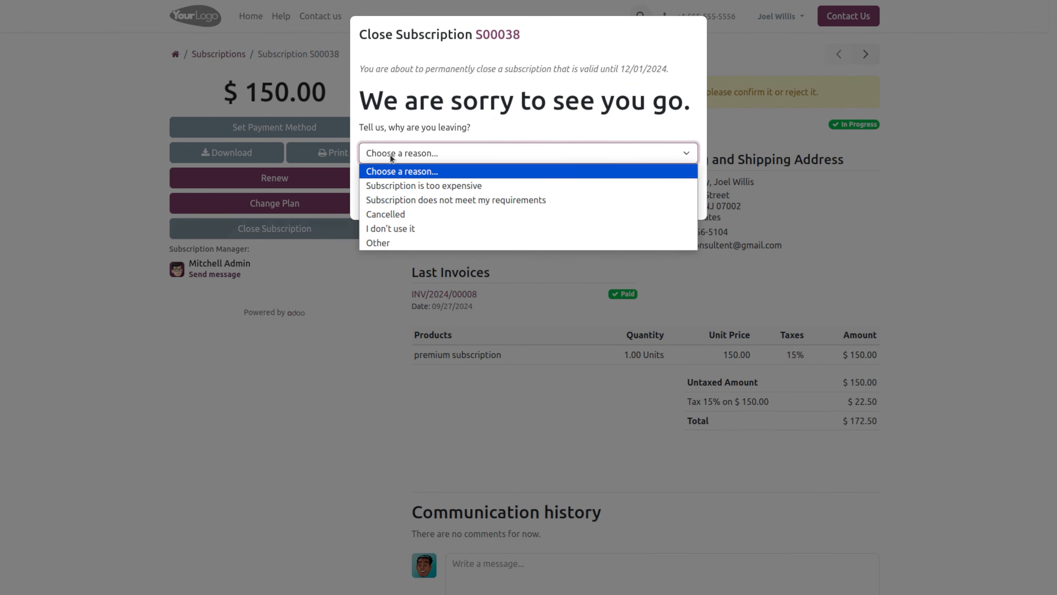
pyautogui.click(390, 154)
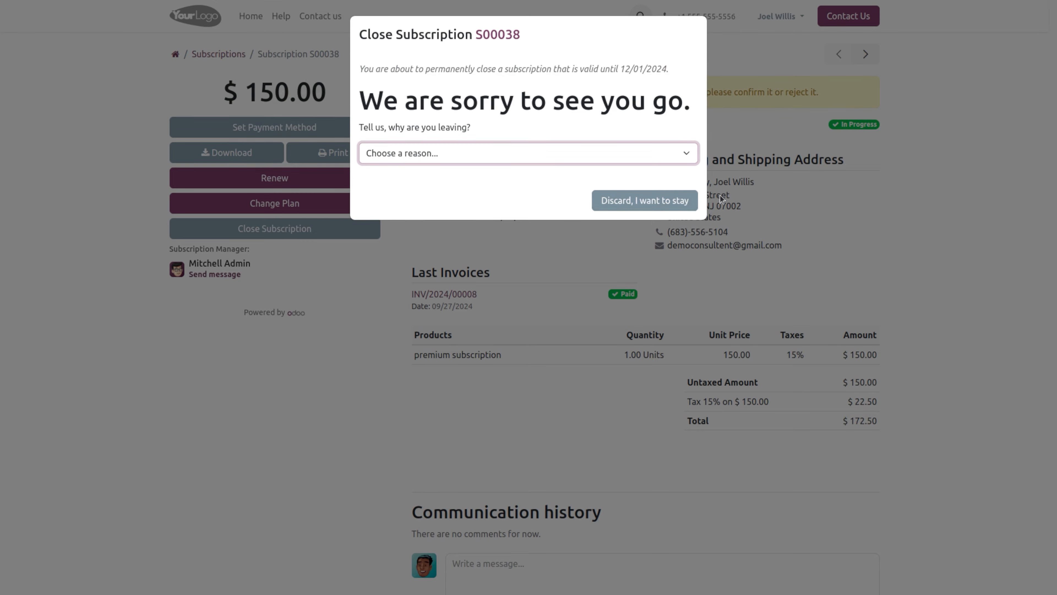
pyautogui.click(823, 185)
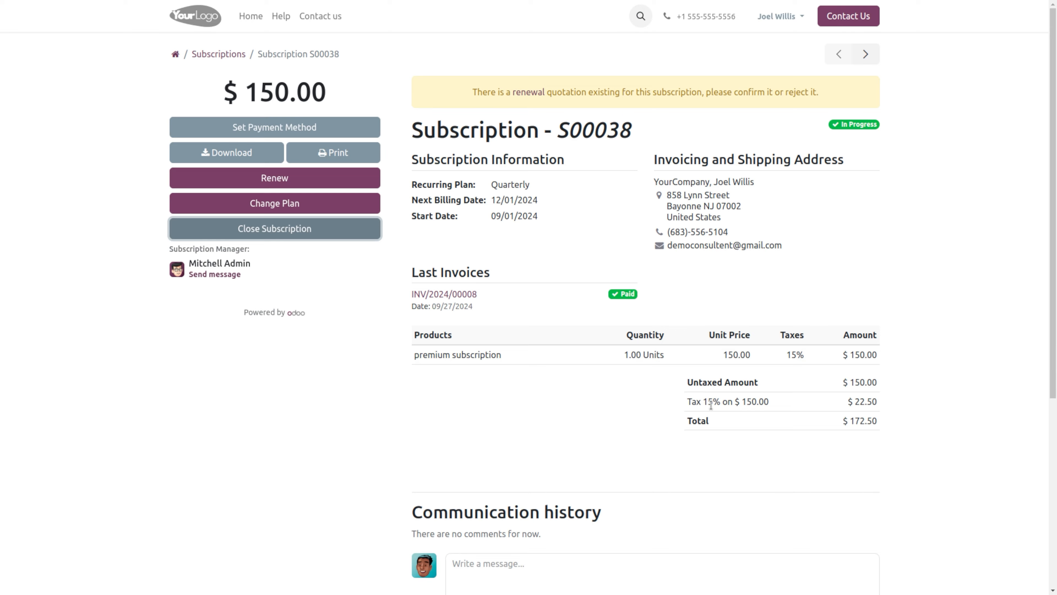
# Step: Log the customer out of the portal
pyautogui.scroll(-5, 712, 404)
pyautogui.scroll(5, 712, 406)
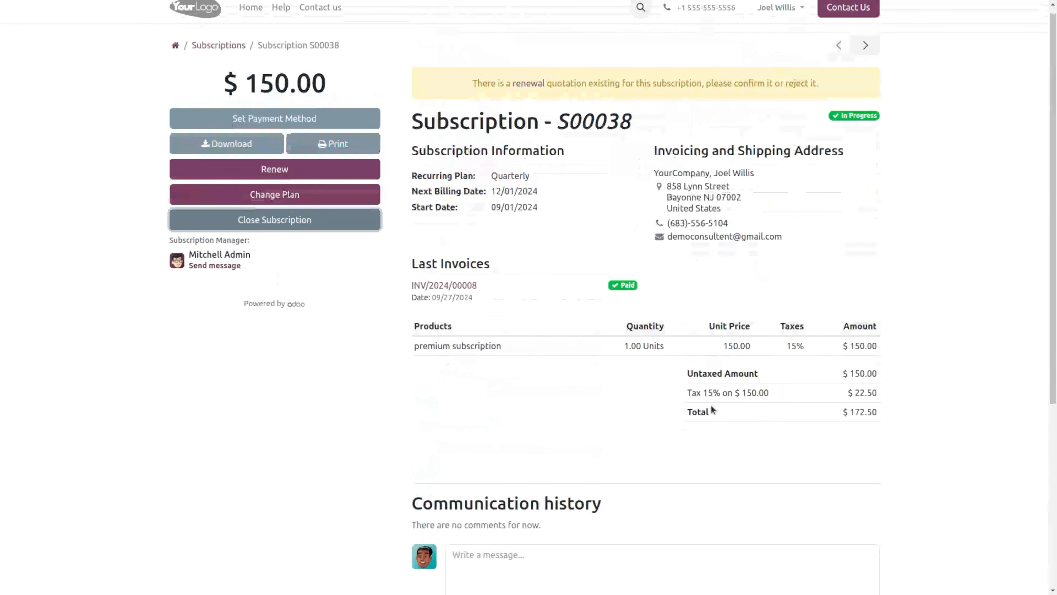
pyautogui.click(788, 13)
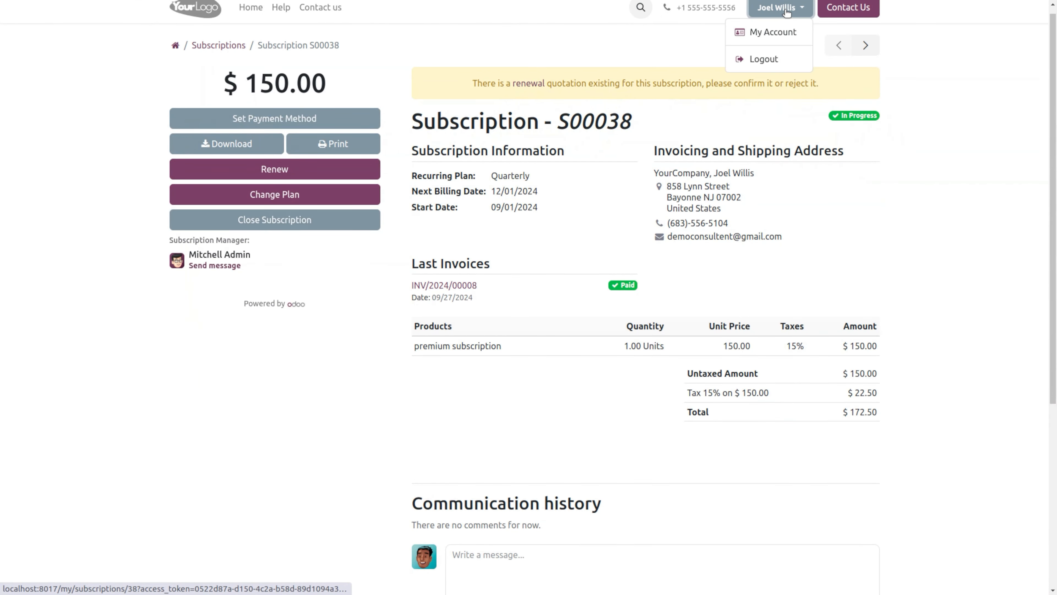
pyautogui.click(775, 56)
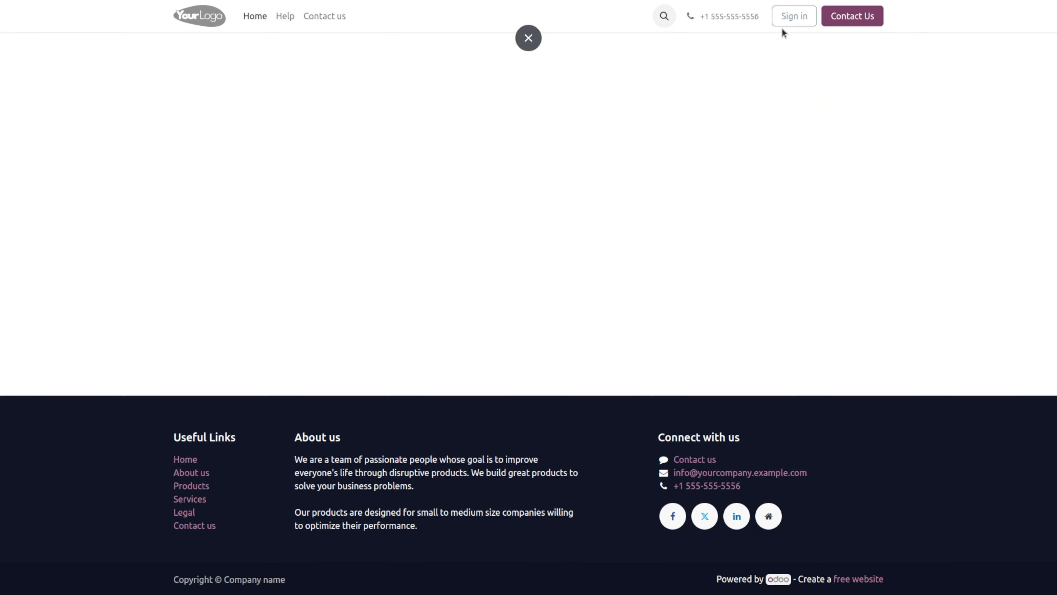
# Step: Sign in with a different account's login and password
pyautogui.click(788, 17)
pyautogui.click(494, 139)
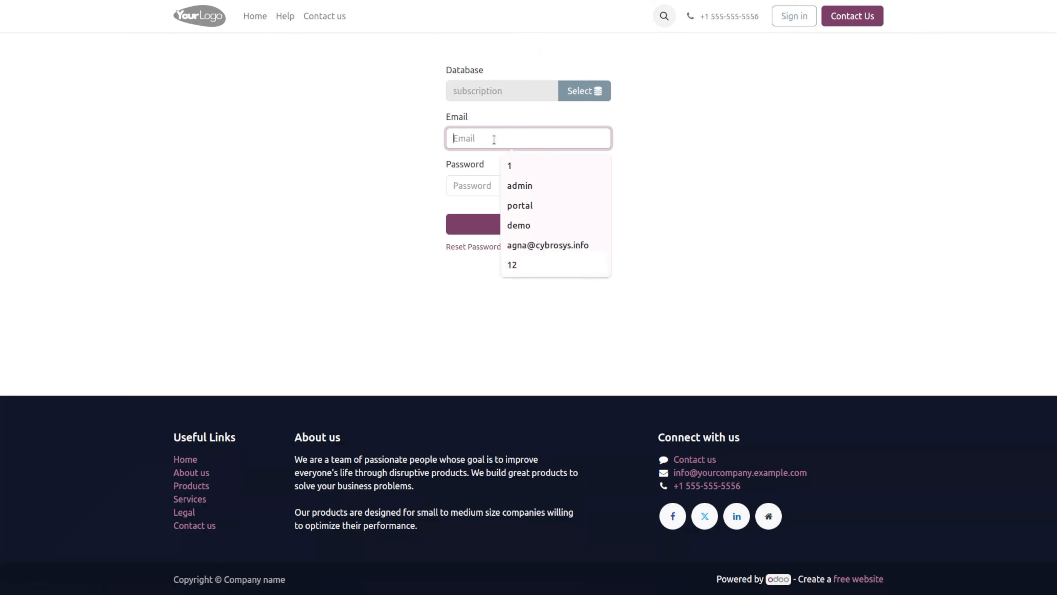
pyautogui.write('1')
pyautogui.press('Return')
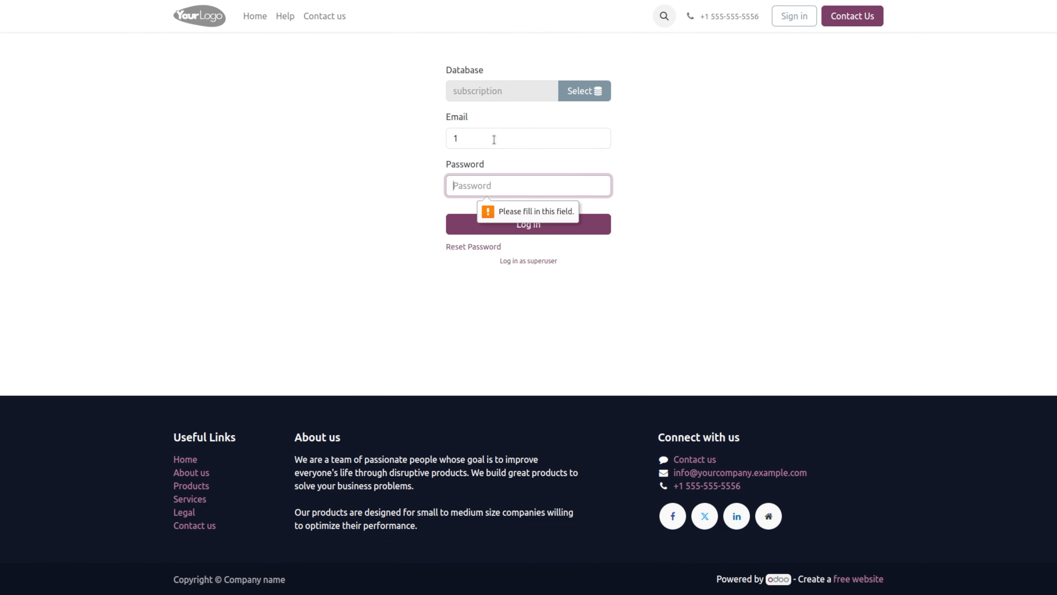
pyautogui.write('1')
pyautogui.press('Return')
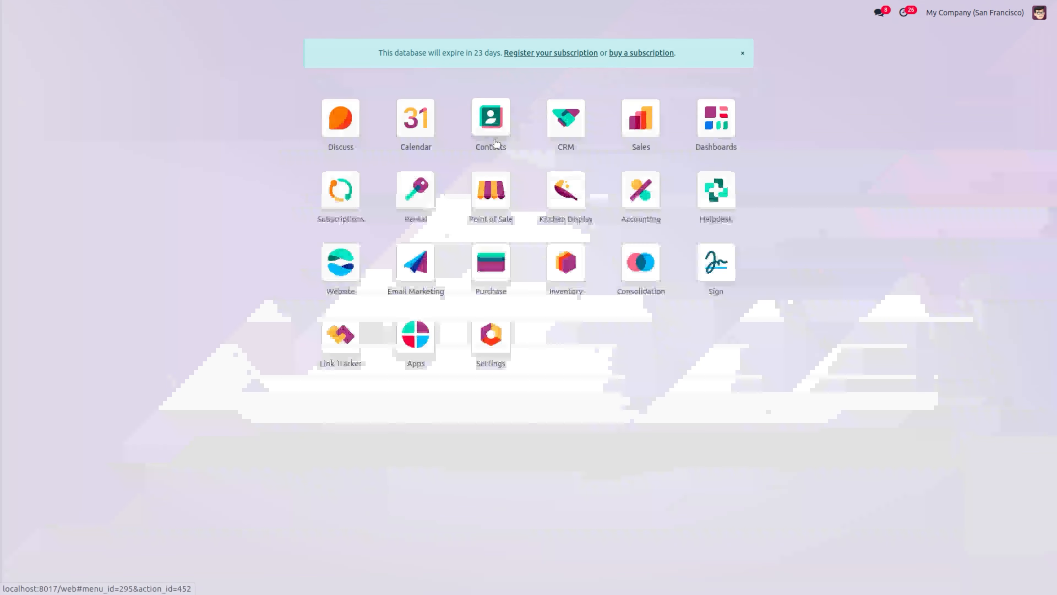
# Step: In Subscriptions, review the Quotation Templates, then return to the four in-progress subscriptions
pyautogui.click(337, 190)
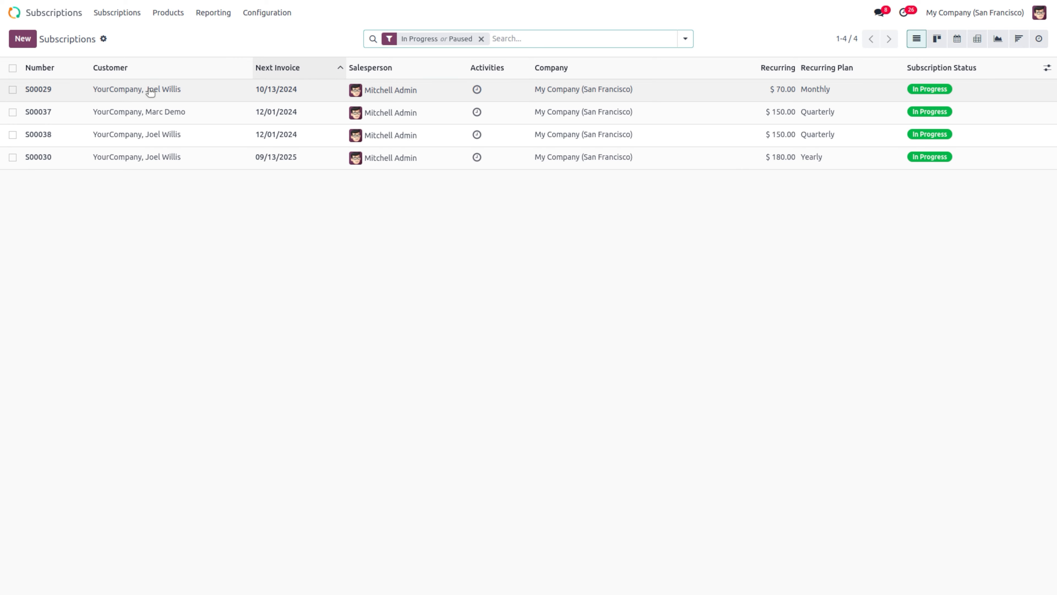
pyautogui.click(271, 11)
pyautogui.click(306, 68)
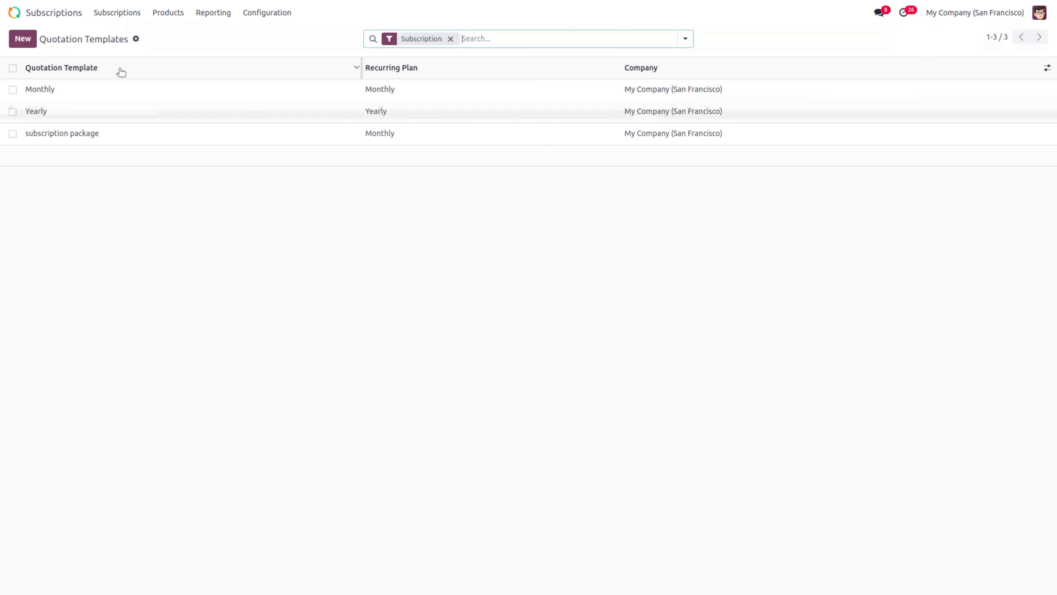
pyautogui.click(117, 17)
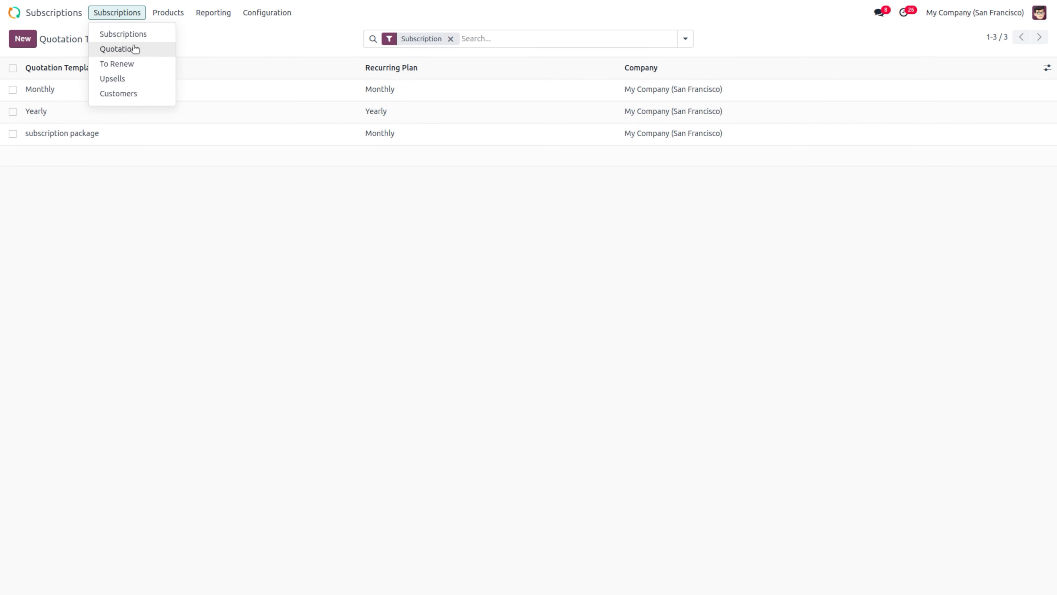
pyautogui.click(140, 34)
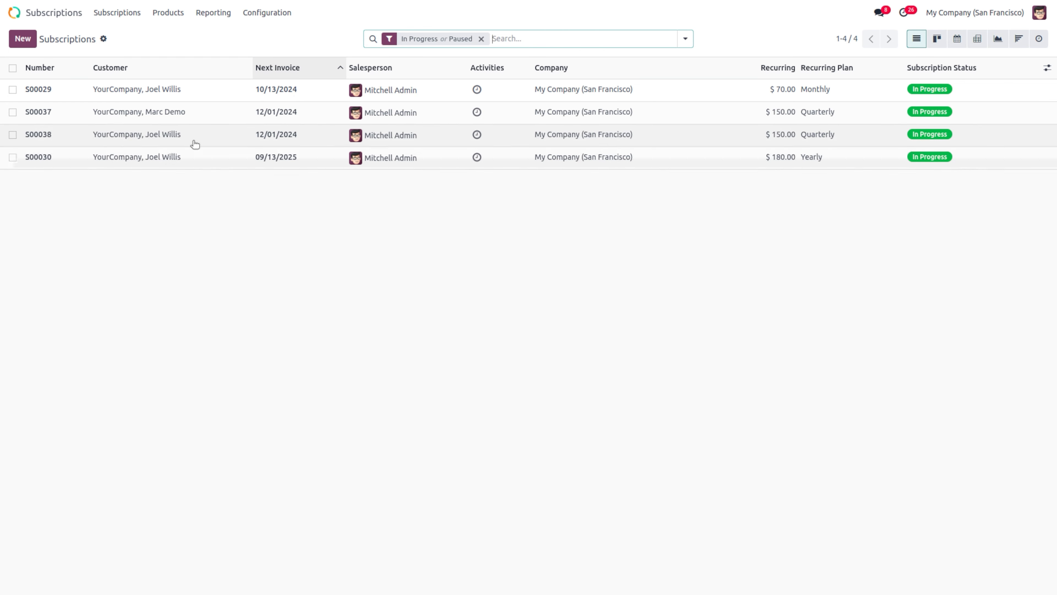
# Step: Open subscription S00038 and scroll through its renewal-quotation history in the chatter
pyautogui.click(185, 135)
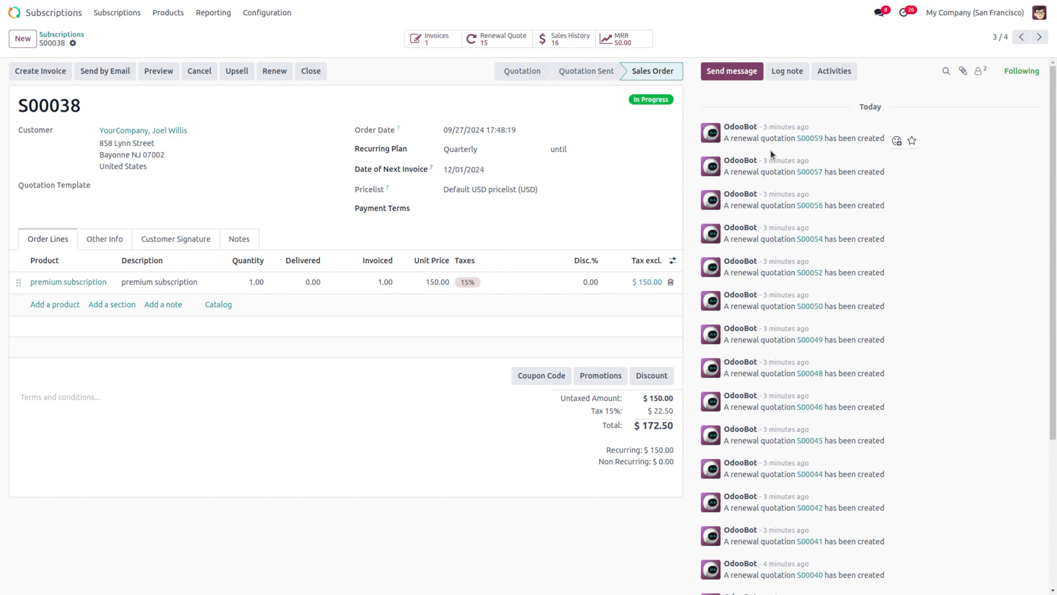
pyautogui.scroll(-4, 779, 436)
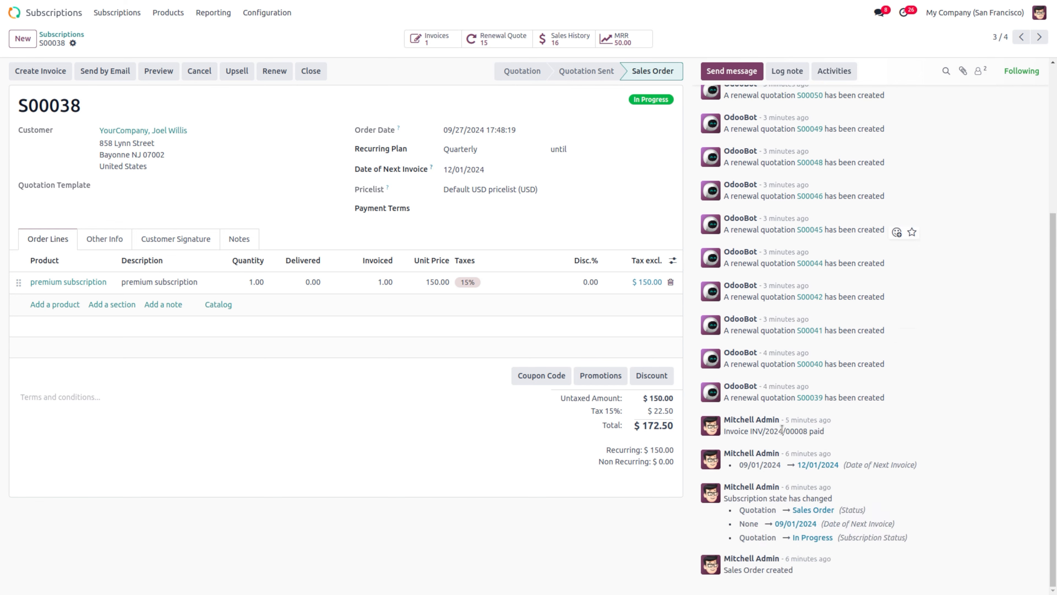
pyautogui.scroll(4, 782, 429)
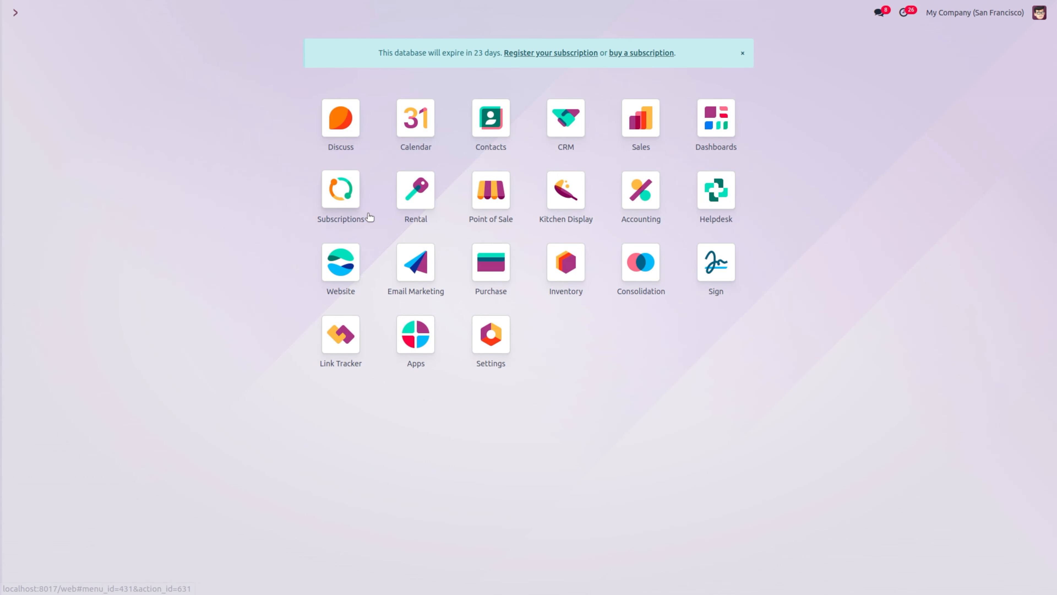
# Step: Start a new subscription quotation for a YourCompany customer with no quotation template
pyautogui.click(337, 191)
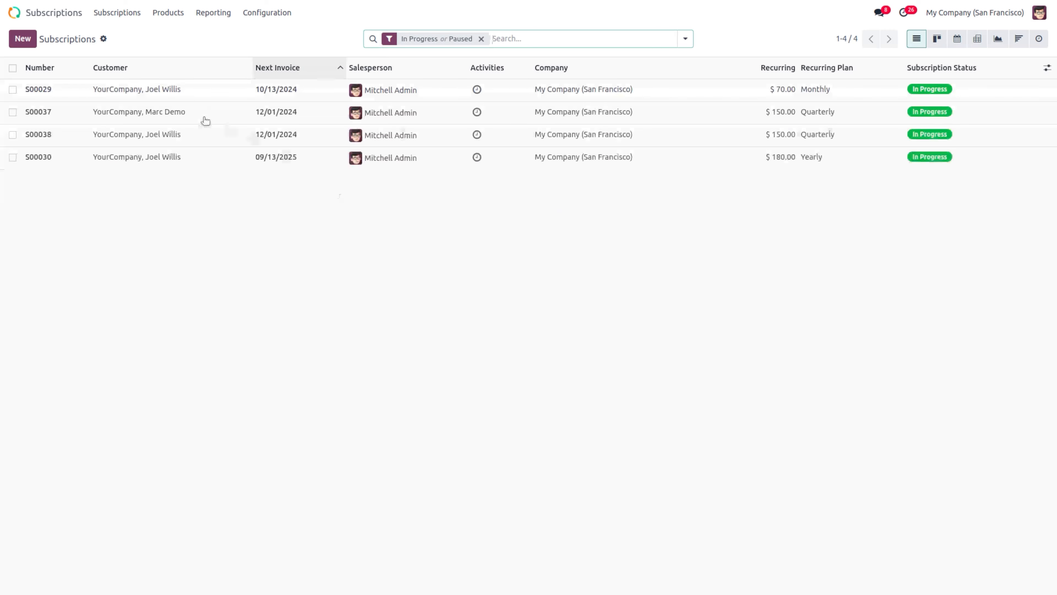
pyautogui.click(21, 39)
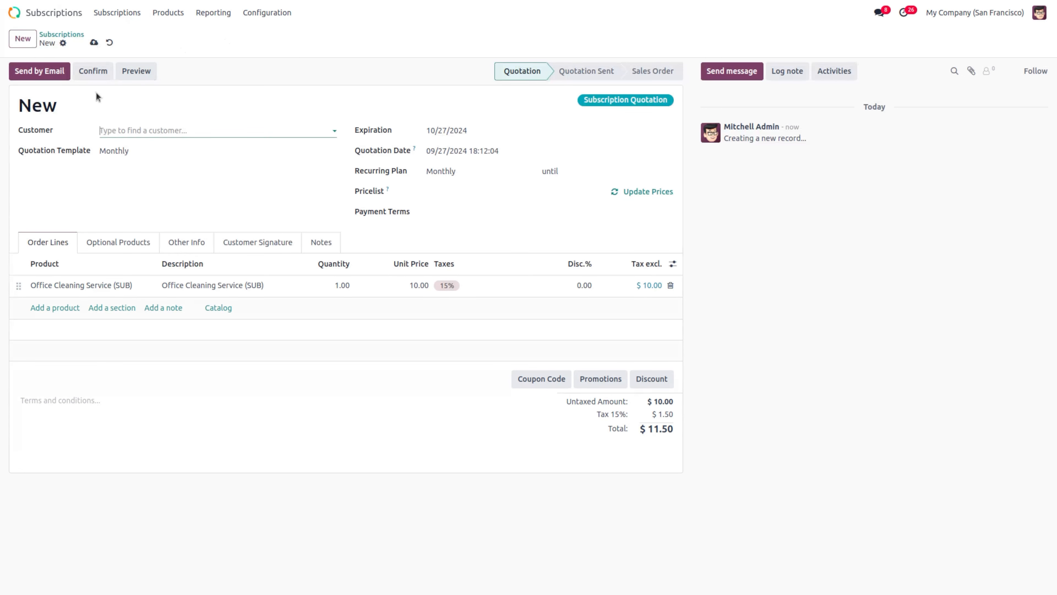
pyautogui.click(153, 129)
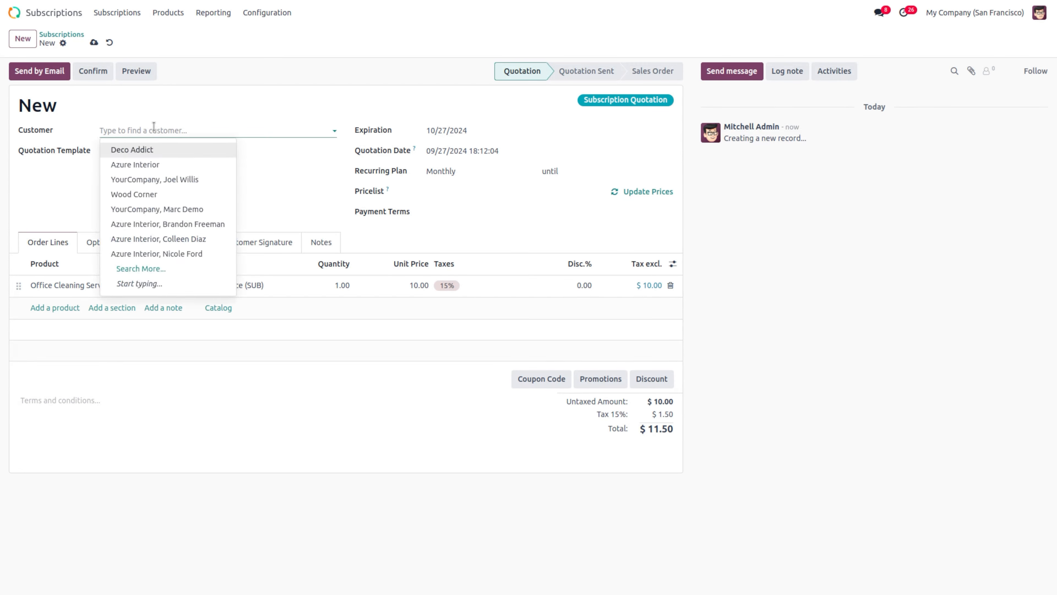
pyautogui.click(185, 179)
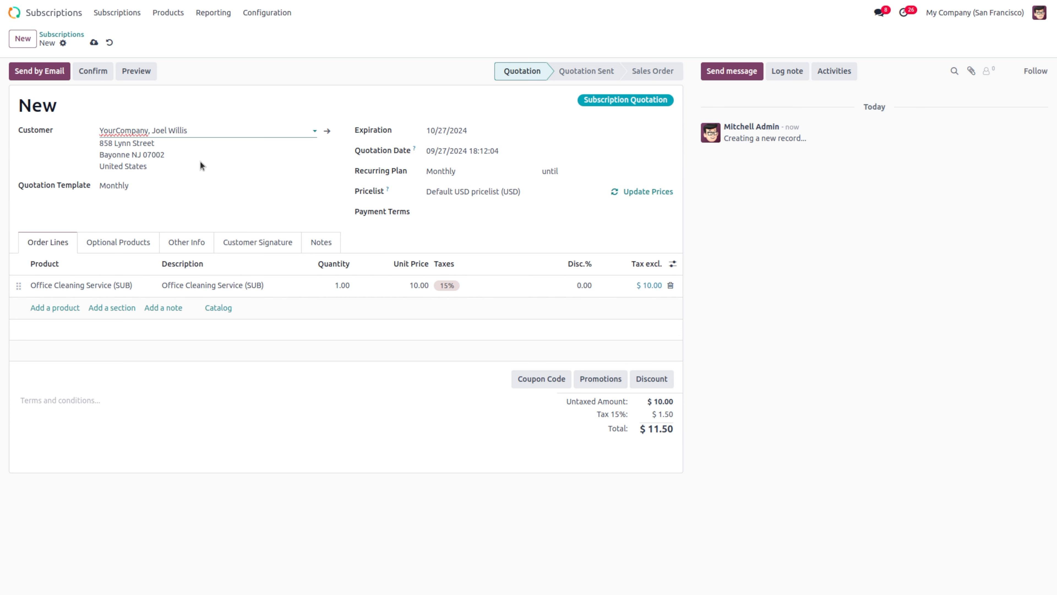
pyautogui.click(113, 188)
pyautogui.press('BackSpace')
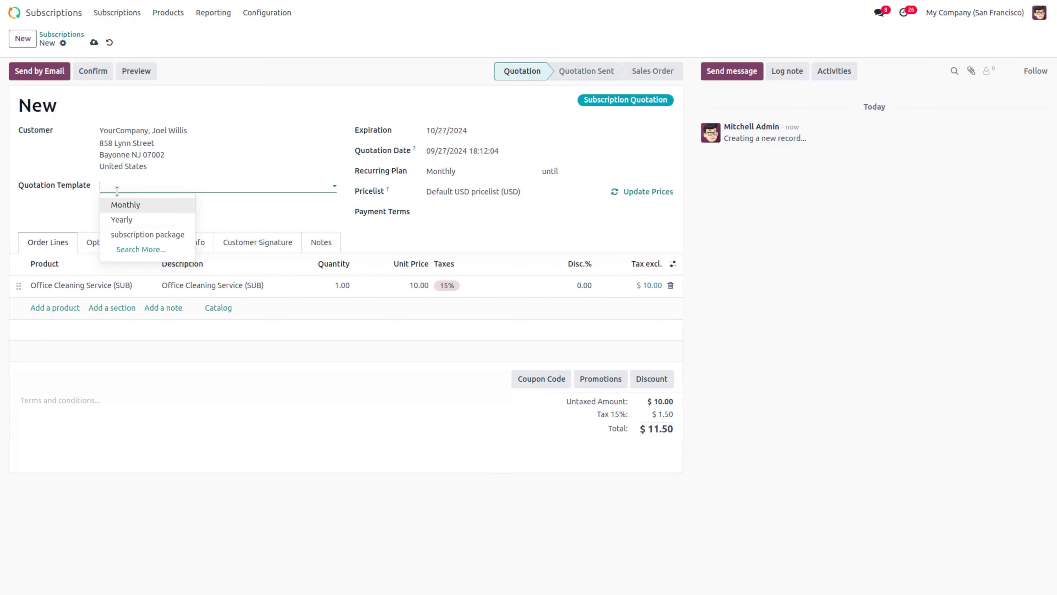
# Step: Set the recurring plan to Quarterly and change the line product to premium subscription at $150
pyautogui.click(475, 171)
pyautogui.press('BackSpace')
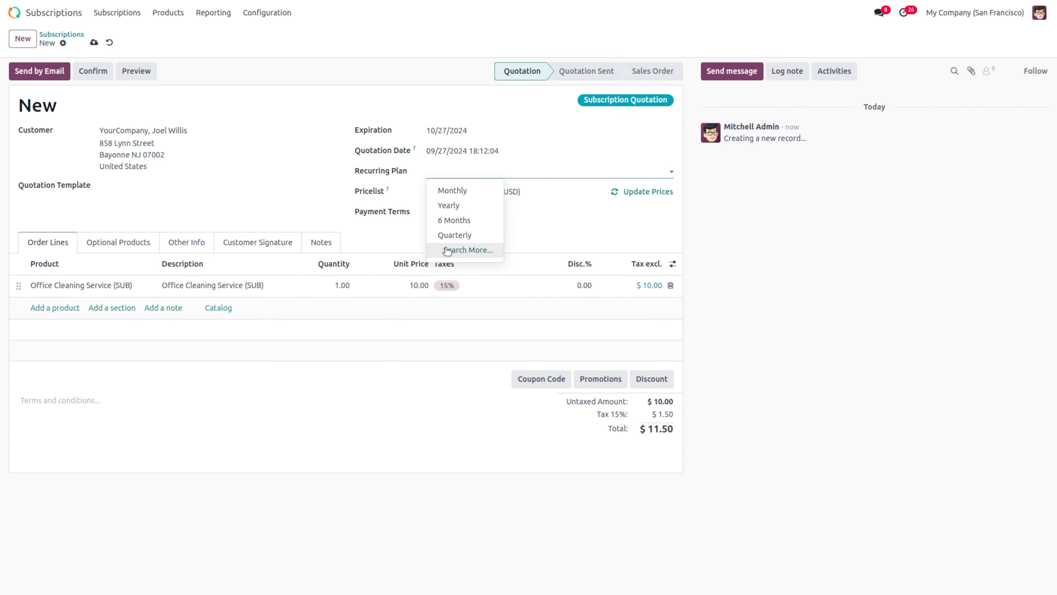
pyautogui.click(448, 237)
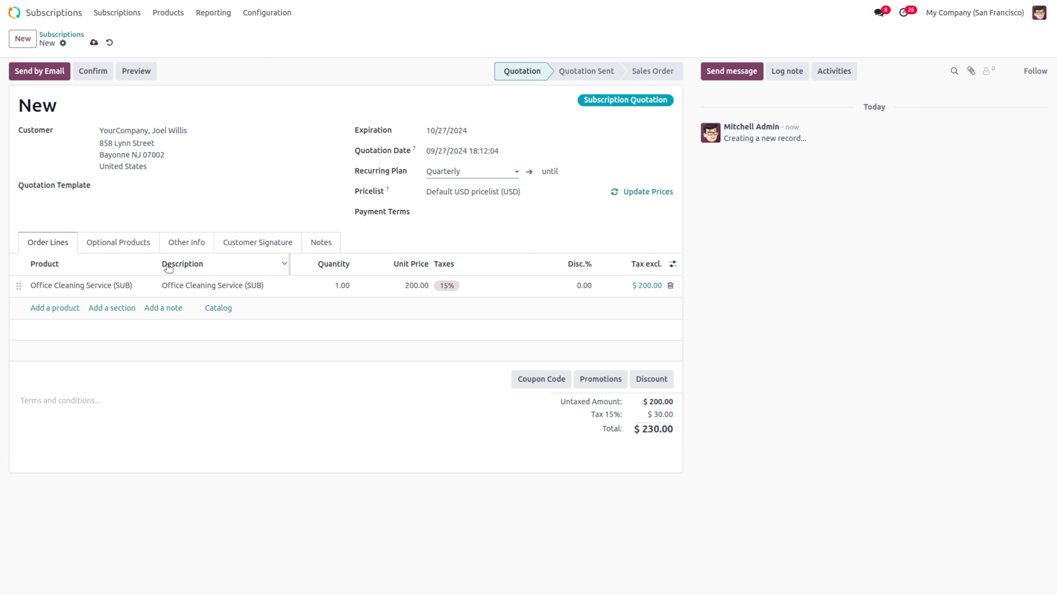
pyautogui.click(60, 296)
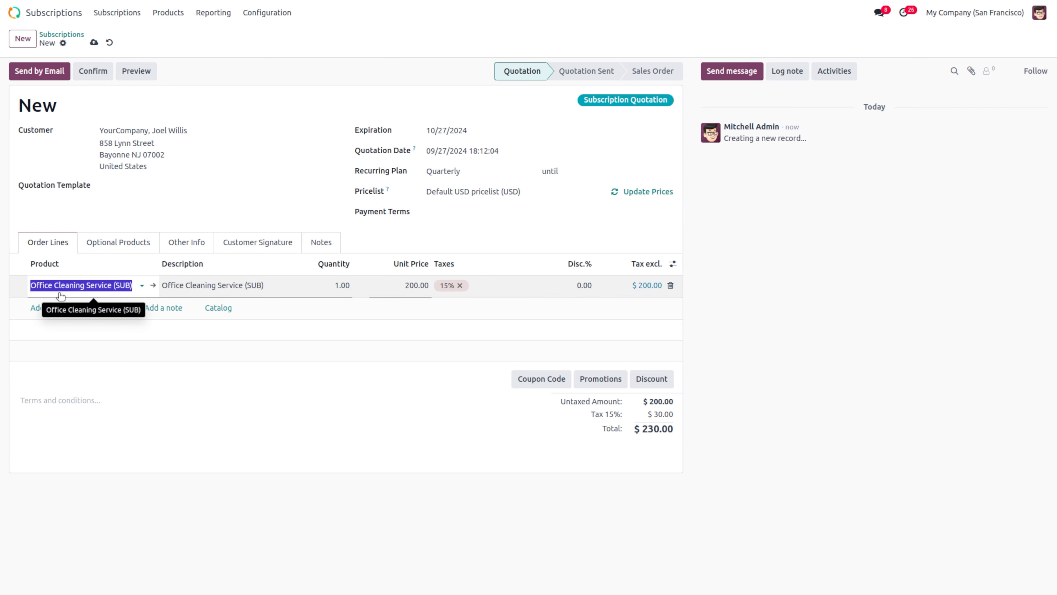
pyautogui.press('BackSpace')
pyautogui.write('pre')
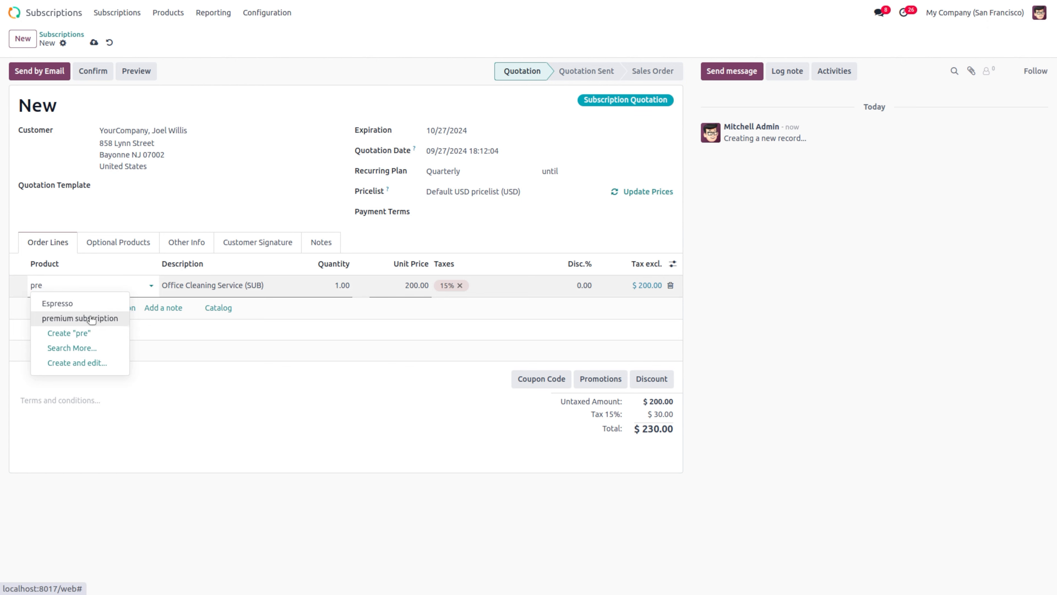
pyautogui.click(89, 318)
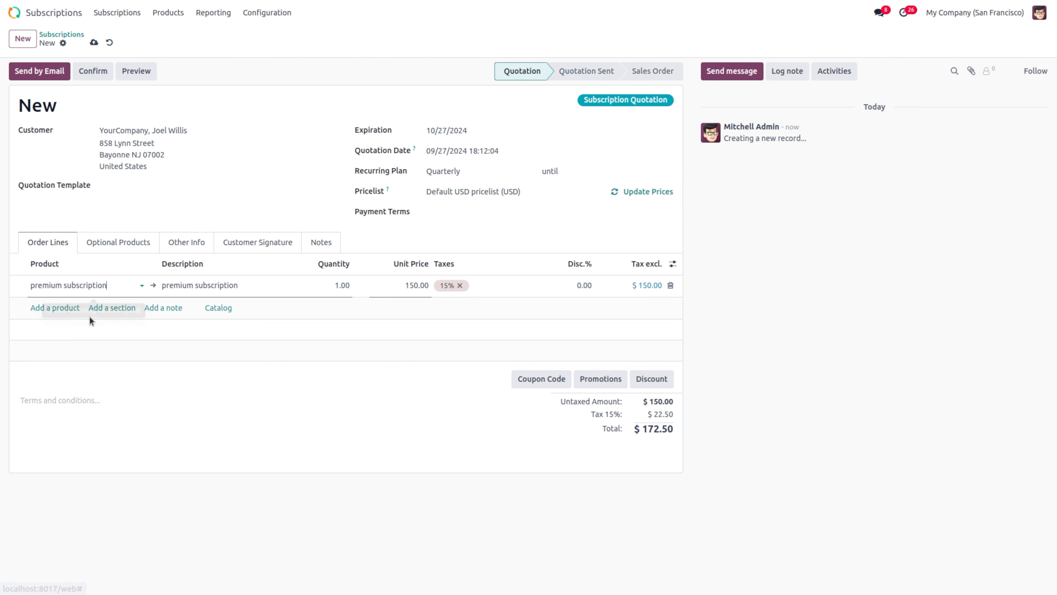
pyautogui.click(184, 244)
# Step: Set the start date to 06/01/2024 and confirm the quotation as sales order S00060
pyautogui.click(492, 312)
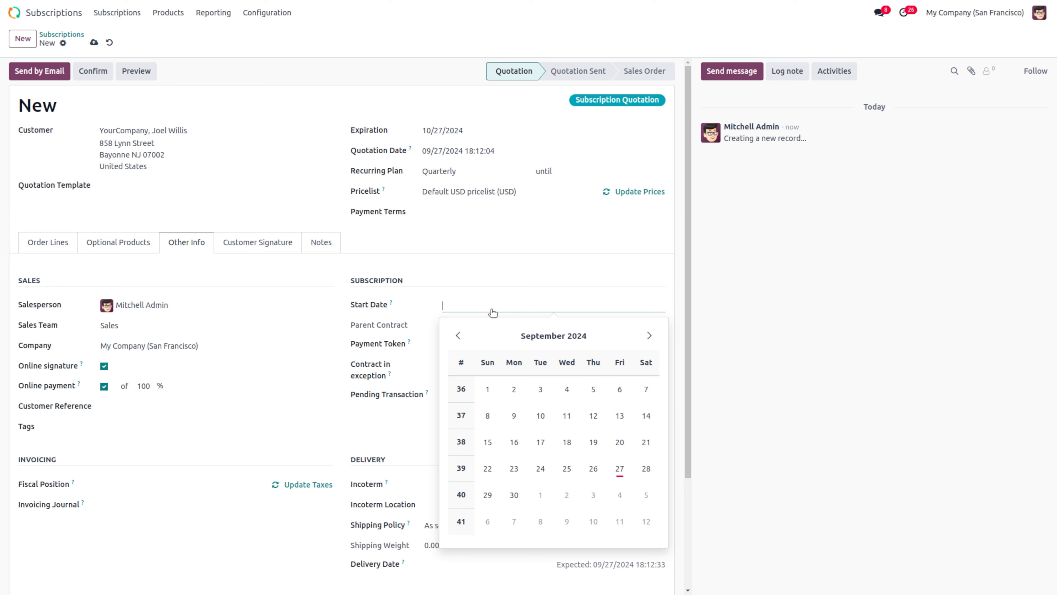
pyautogui.click(458, 336)
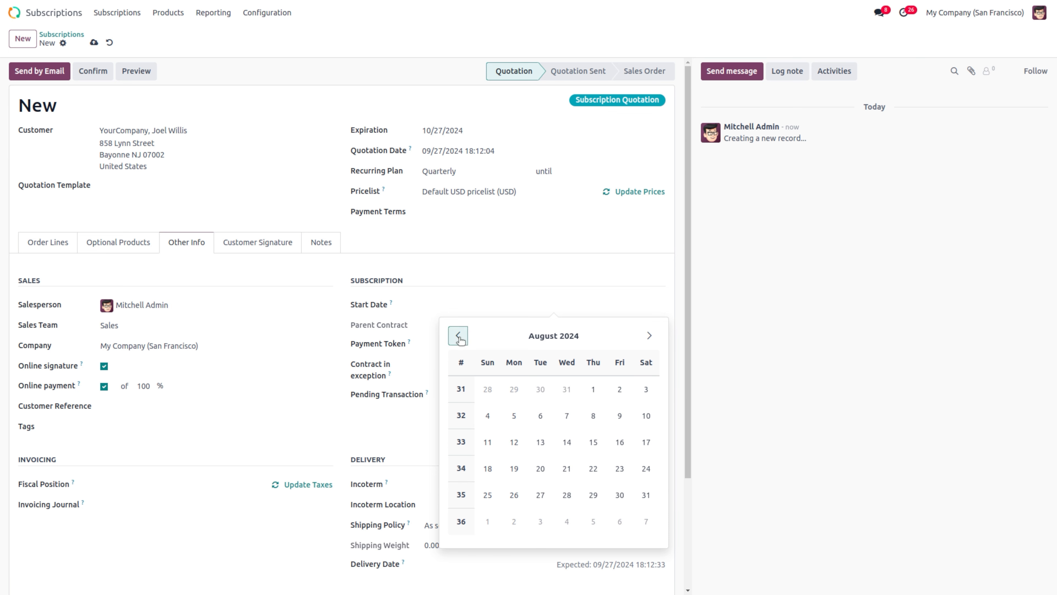
pyautogui.click(459, 337)
pyautogui.click(459, 336)
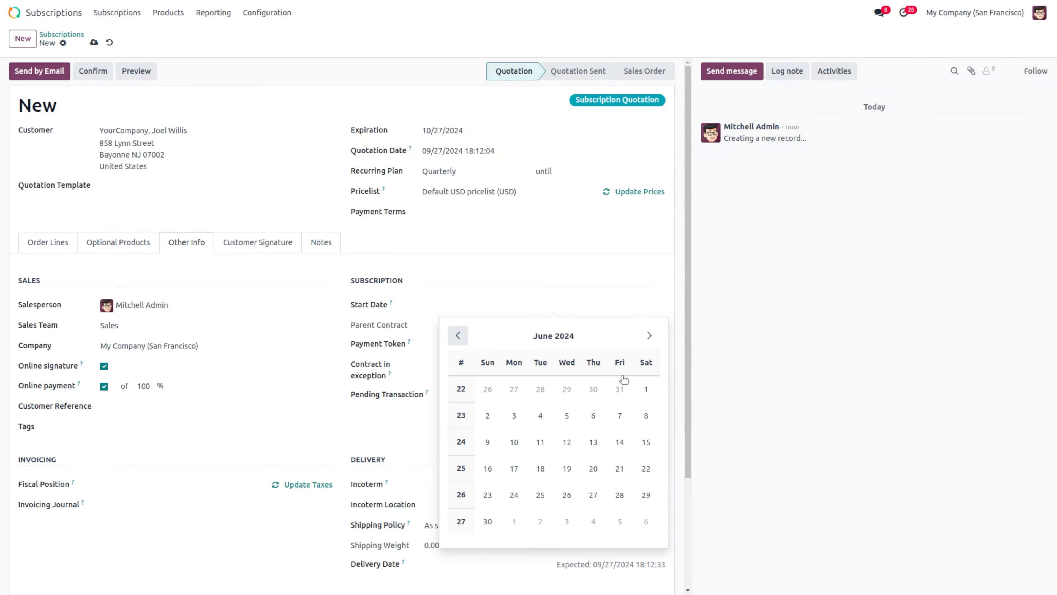
pyautogui.click(646, 389)
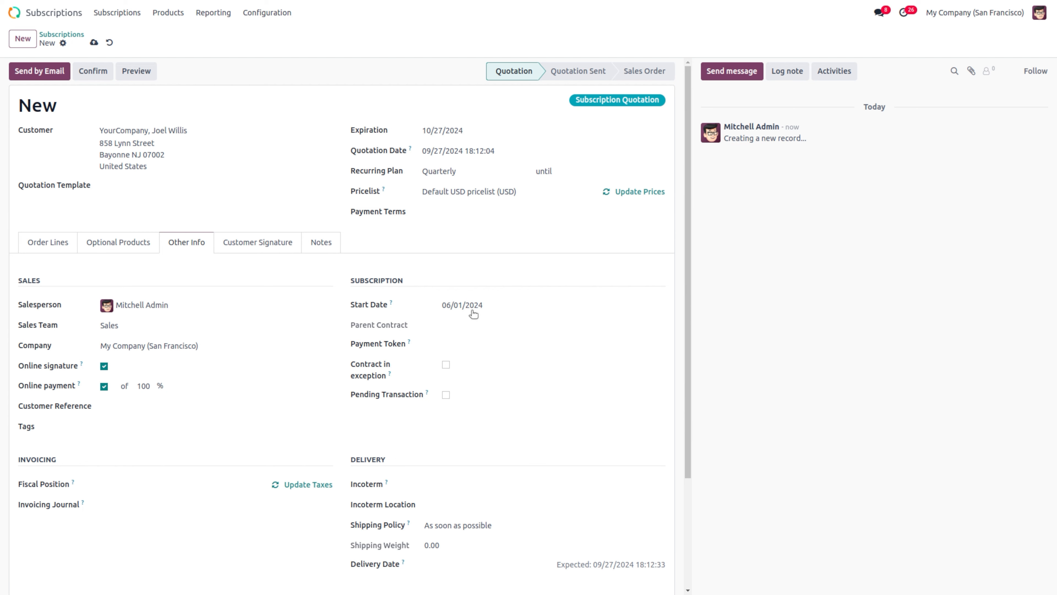
pyautogui.click(100, 71)
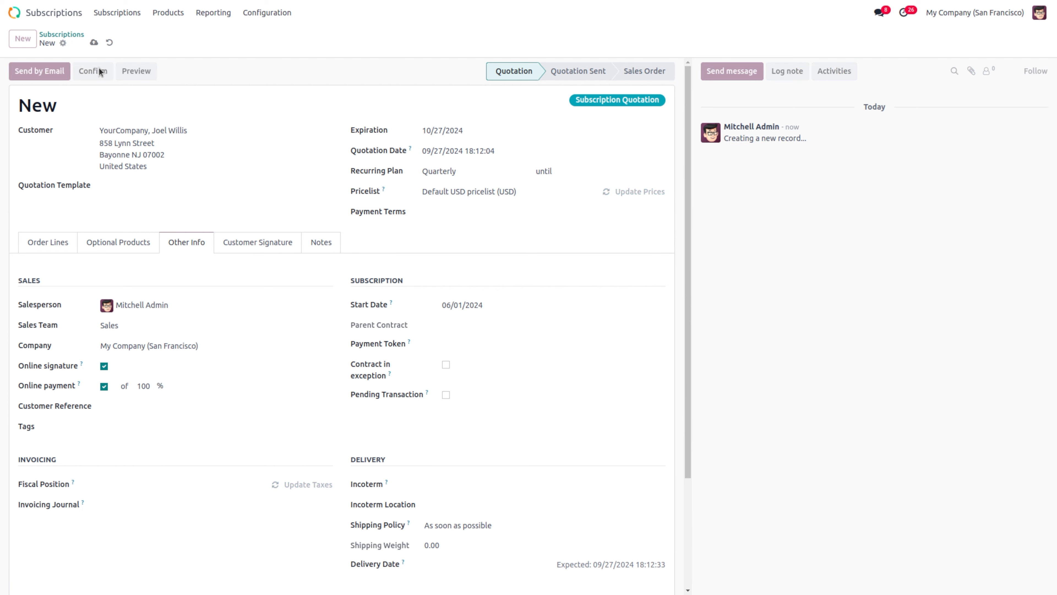
# Step: Invoice S00060, post INV/2024/00009 and register full payment of $172.50
pyautogui.click(41, 71)
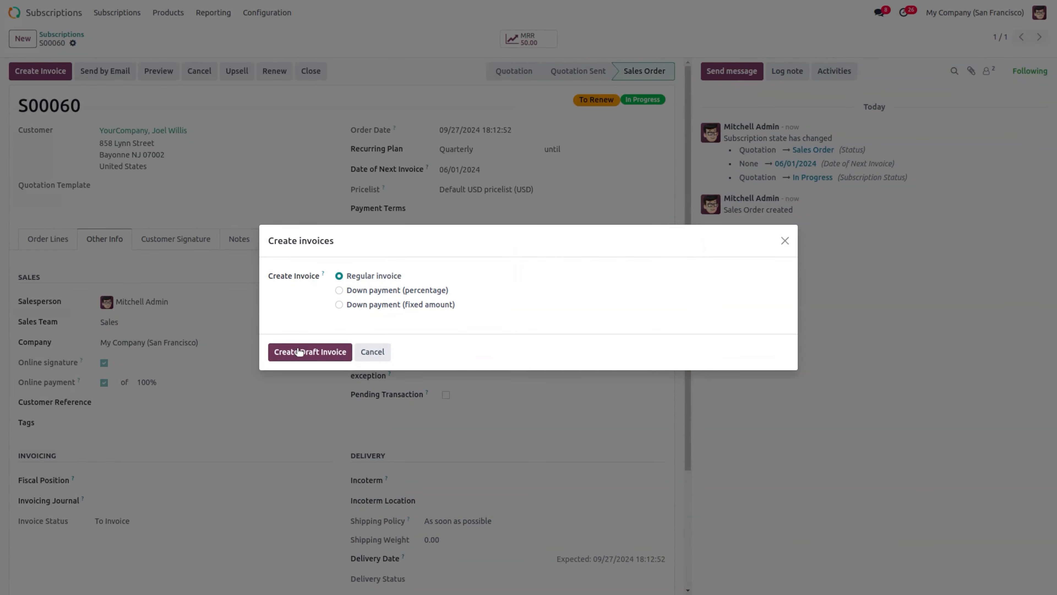
pyautogui.click(299, 352)
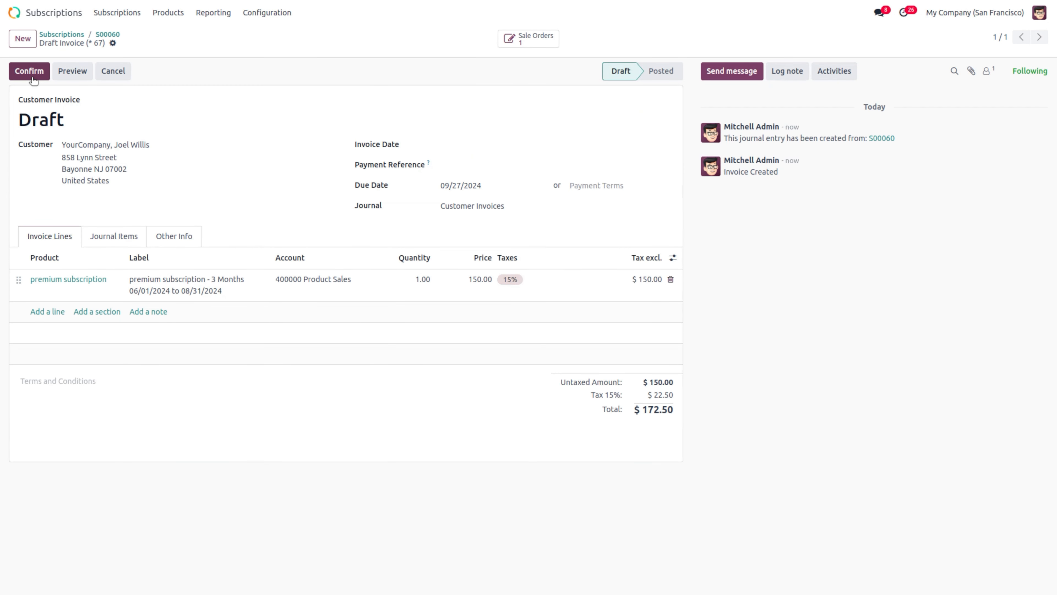
pyautogui.click(31, 77)
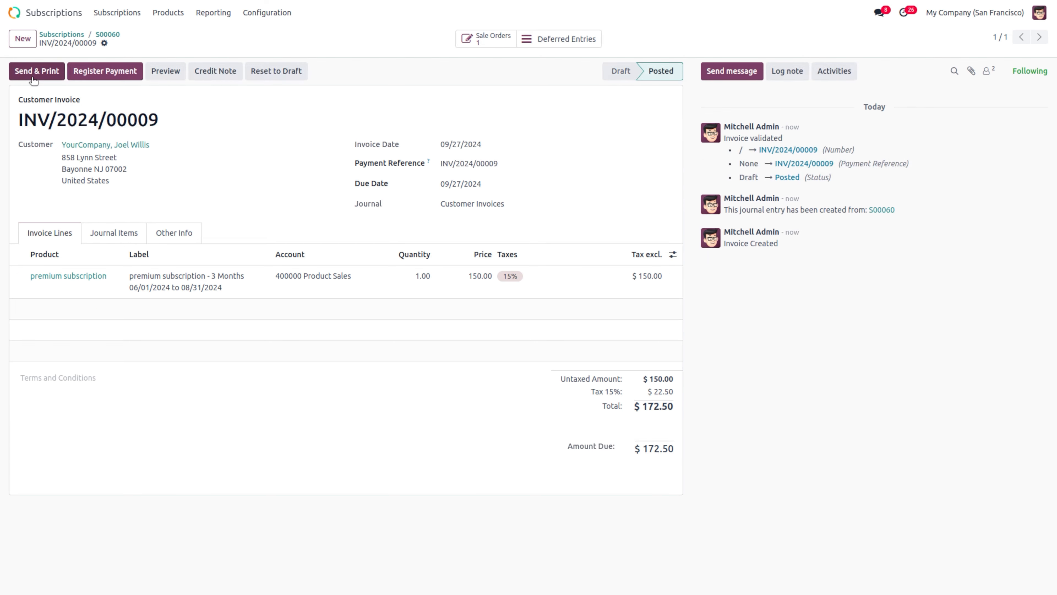
pyautogui.click(106, 72)
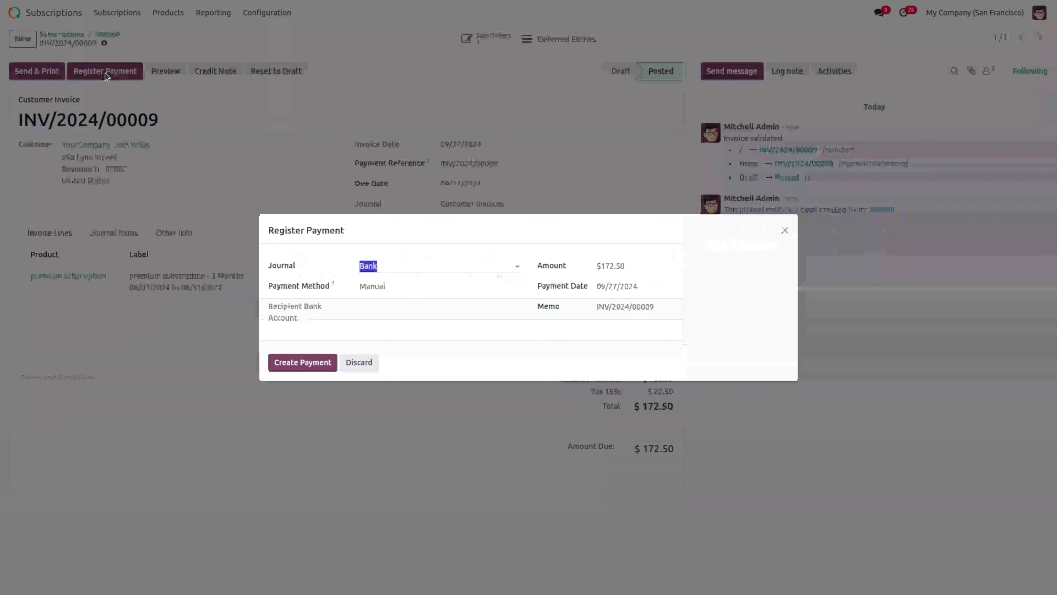
pyautogui.click(283, 362)
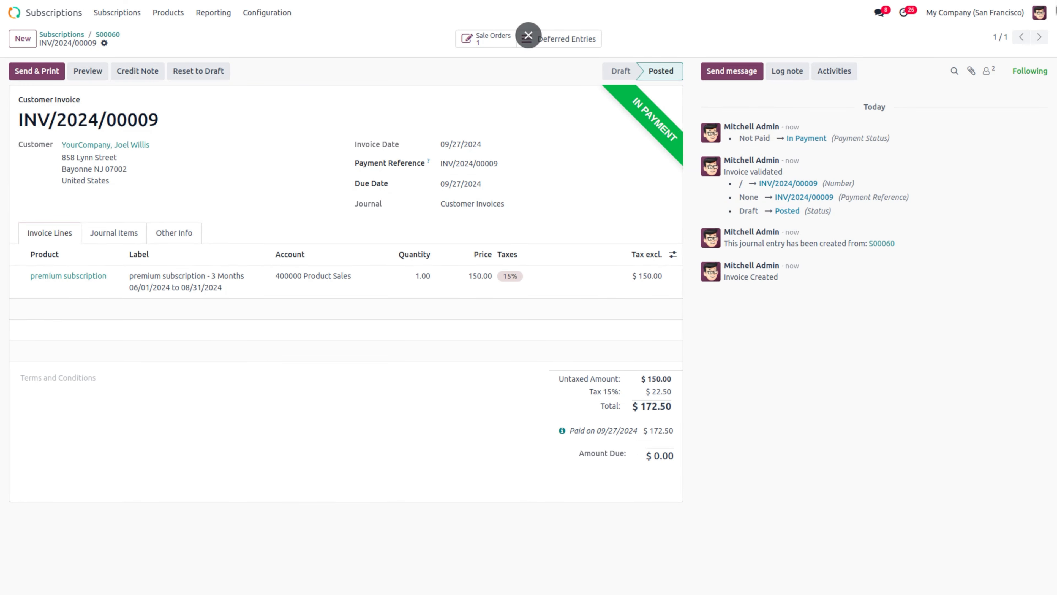
pyautogui.click(1041, 17)
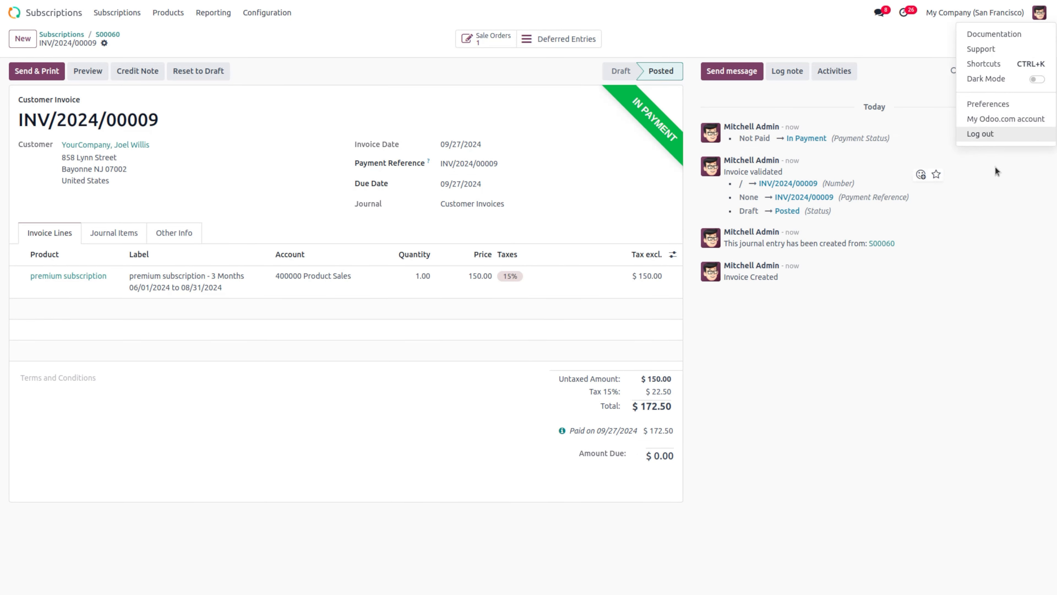
# Step: Log out of the back end and sign in as the portal user, dismissing Chrome's breach warning
pyautogui.click(978, 133)
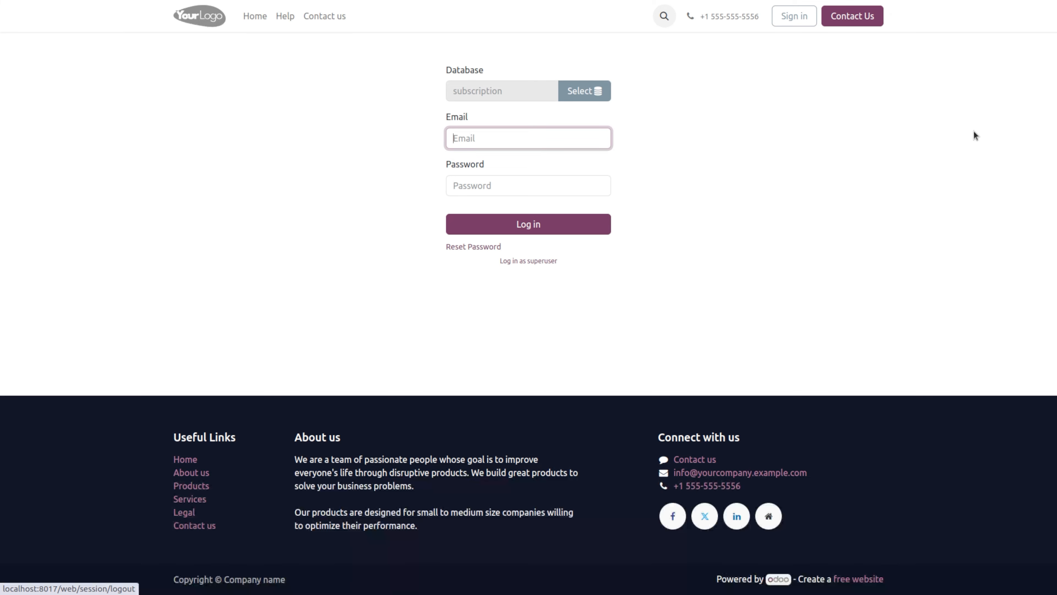
pyautogui.write('p')
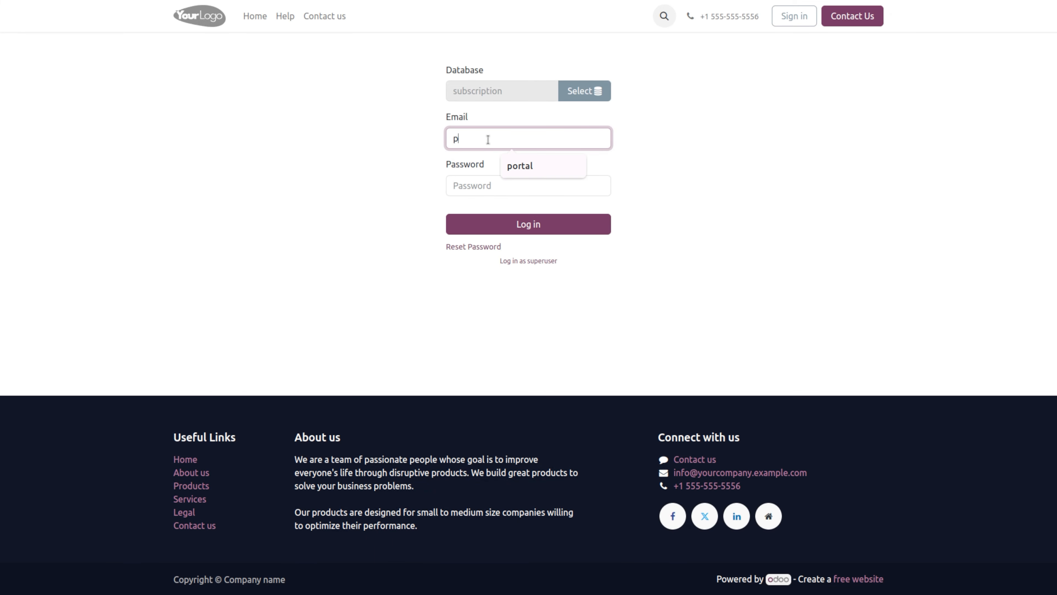
pyautogui.write('ortal')
pyautogui.click(482, 181)
pyautogui.write('po')
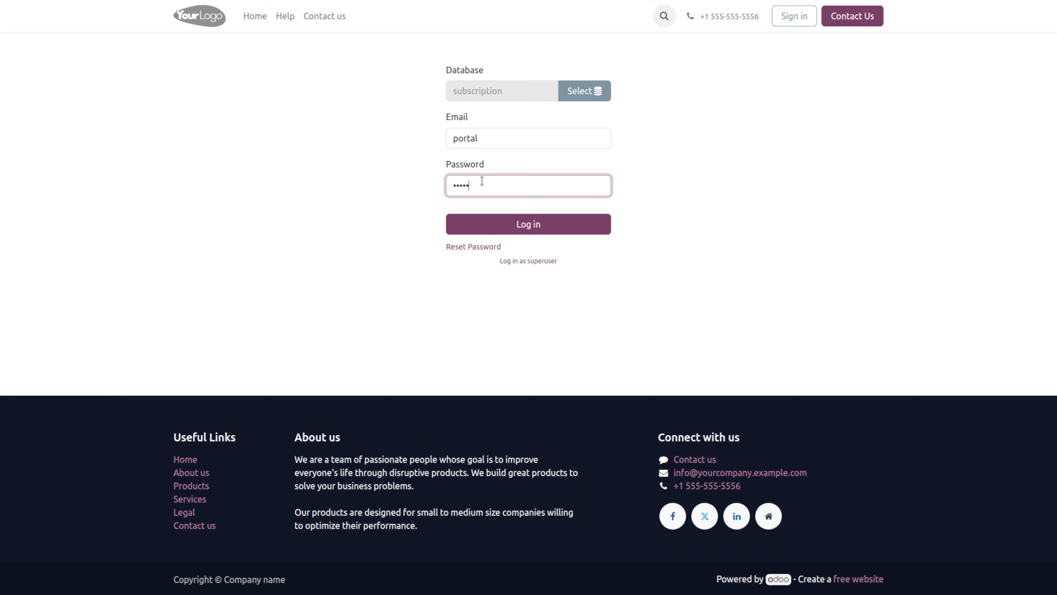
pyautogui.write('rtal')
pyautogui.press('Return')
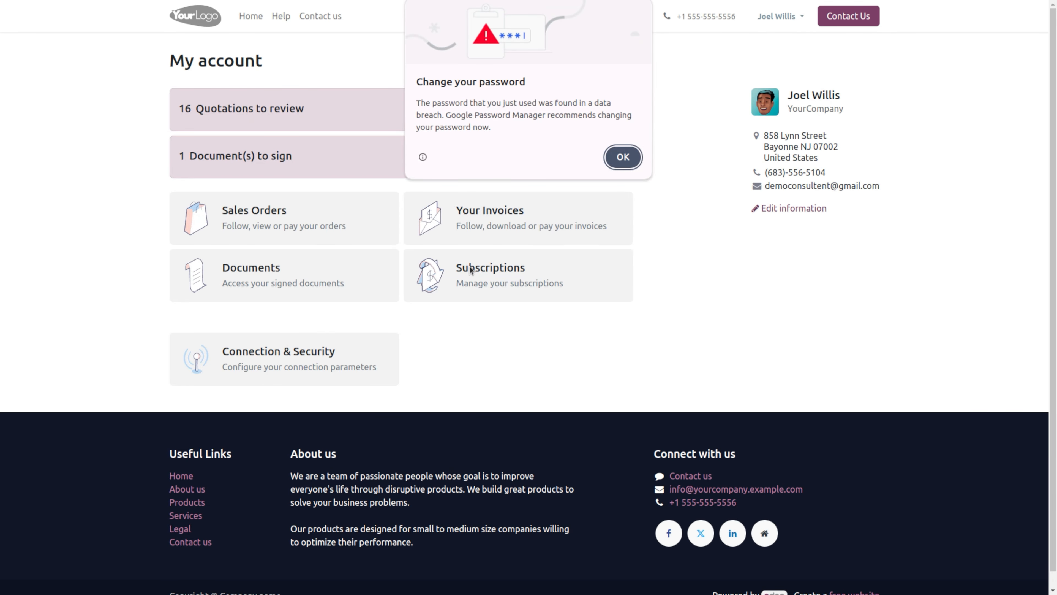
pyautogui.click(623, 157)
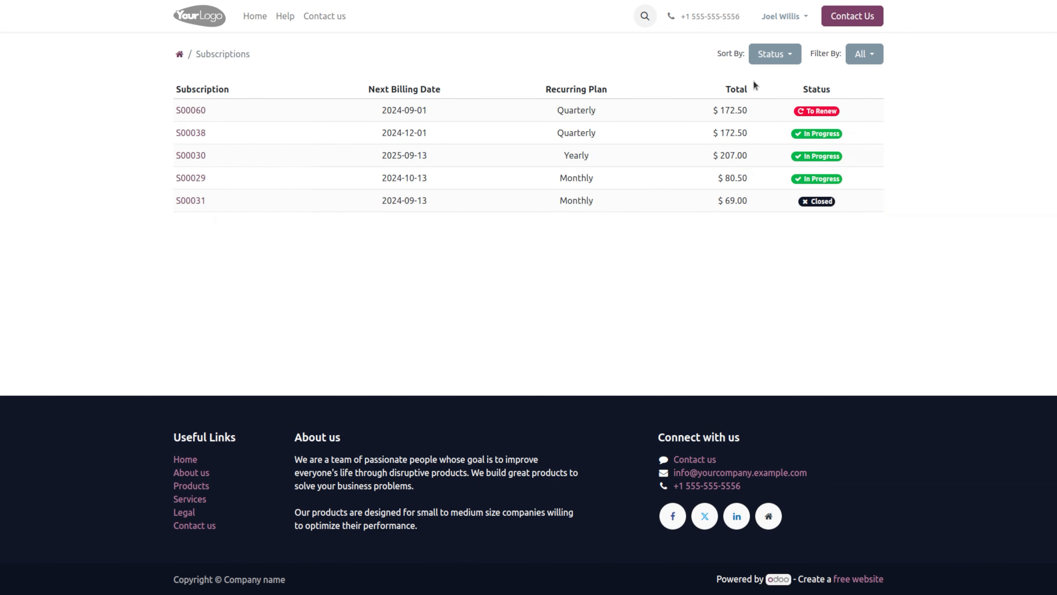
# Step: Open S00060 and renew it, producing renewal quotation S00061 for $172.50
pyautogui.click(185, 111)
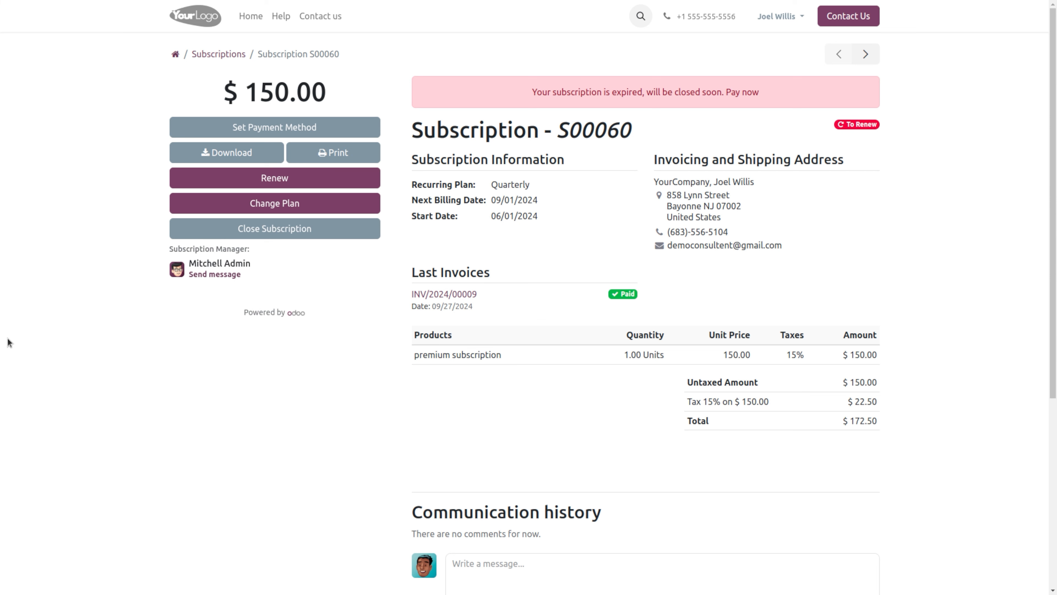
pyautogui.click(289, 182)
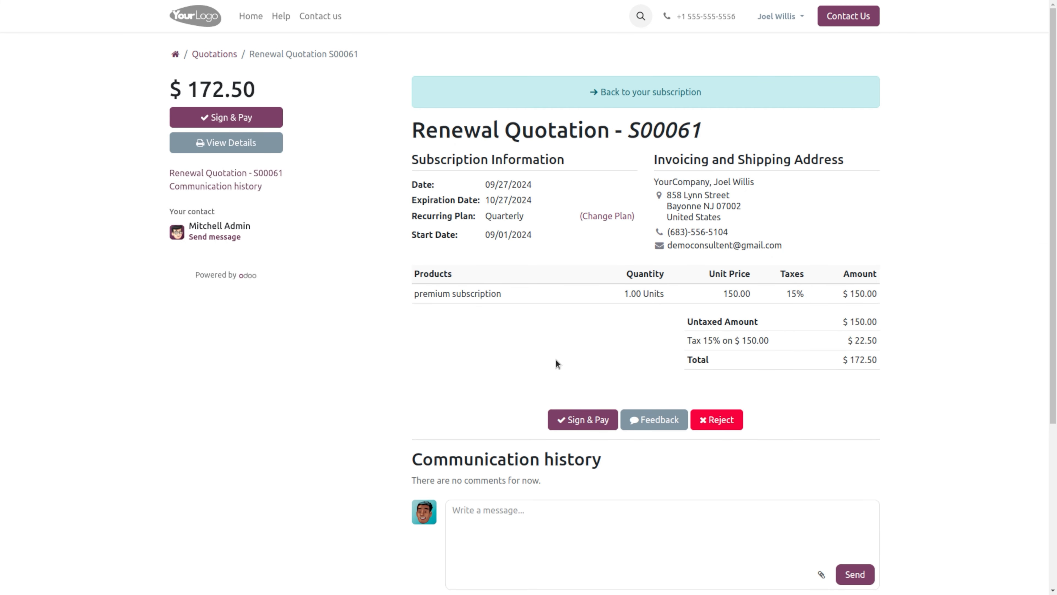
# Step: Sign renewal quotation S00061, dismiss the payment notices, and return to subscription S00060
pyautogui.click(597, 416)
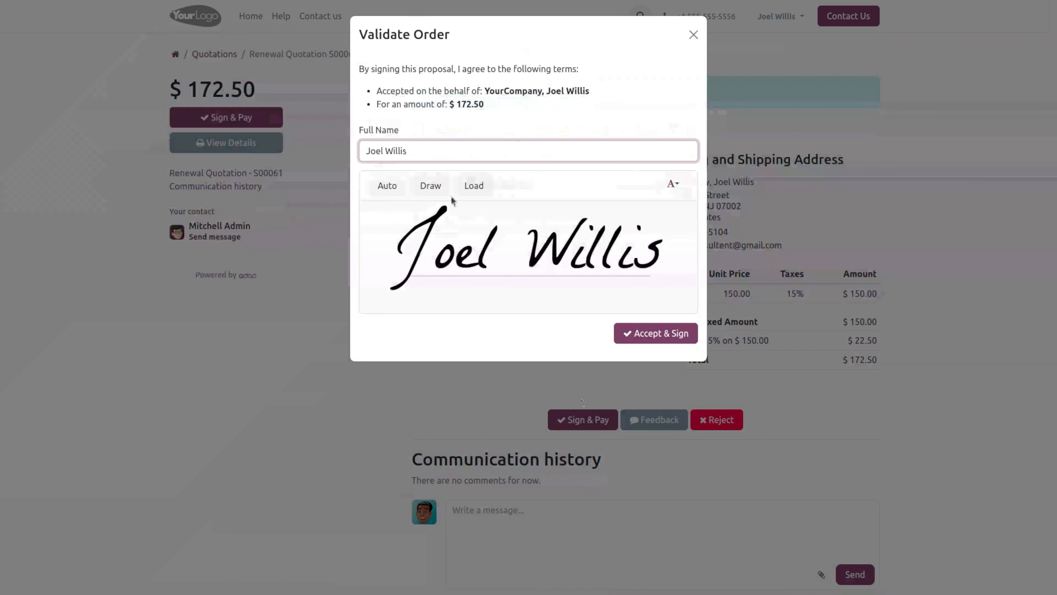
pyautogui.click(641, 333)
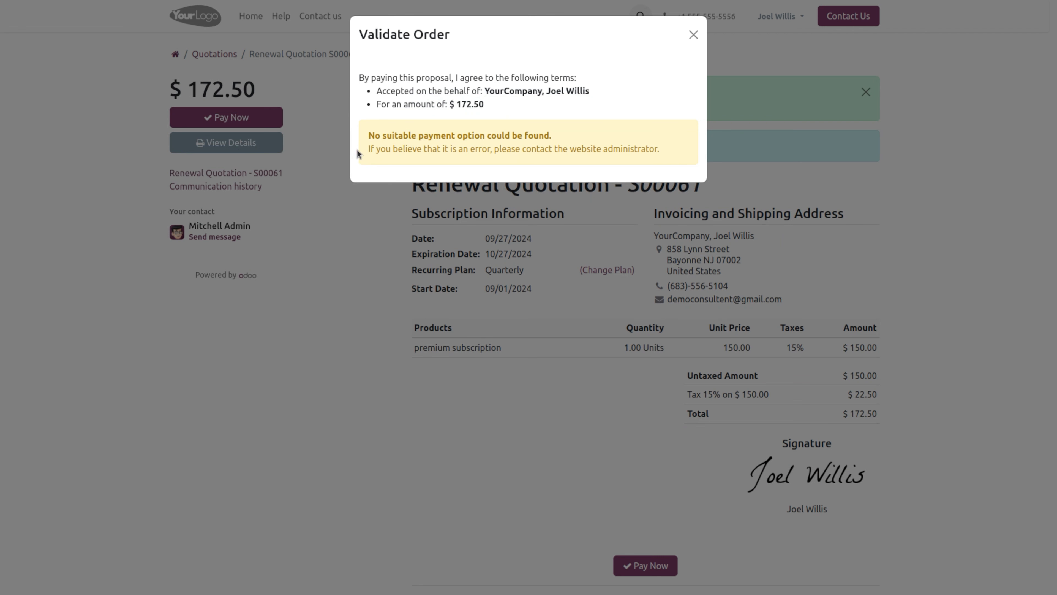
pyautogui.click(694, 32)
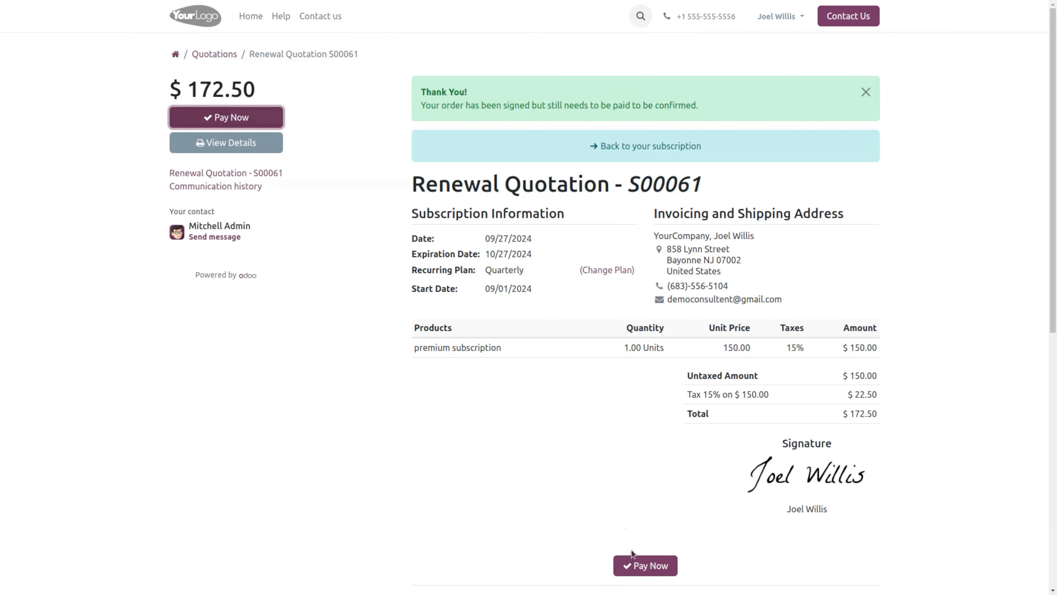
pyautogui.click(641, 566)
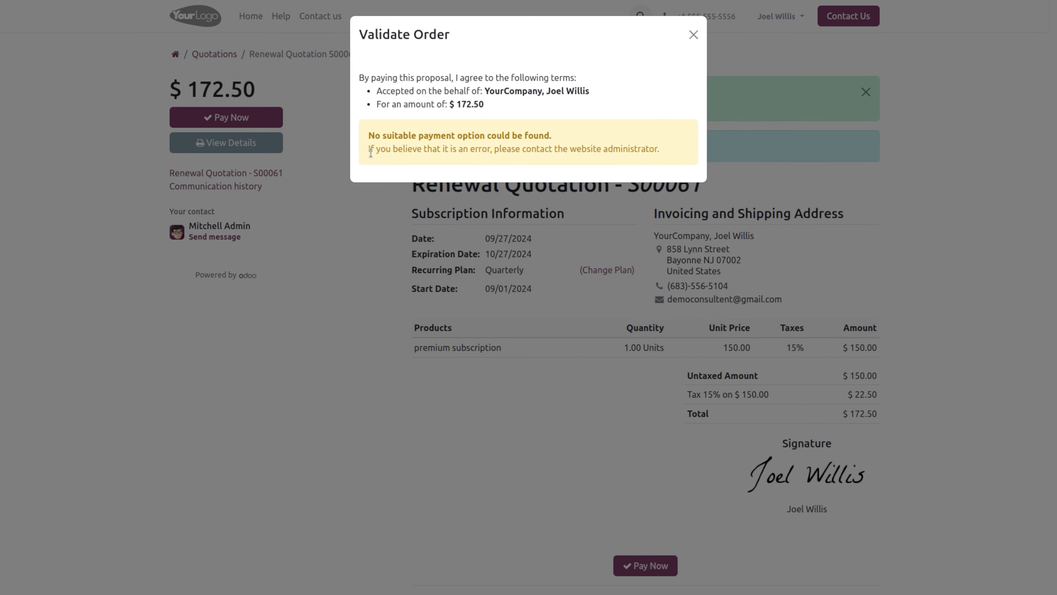
pyautogui.click(701, 35)
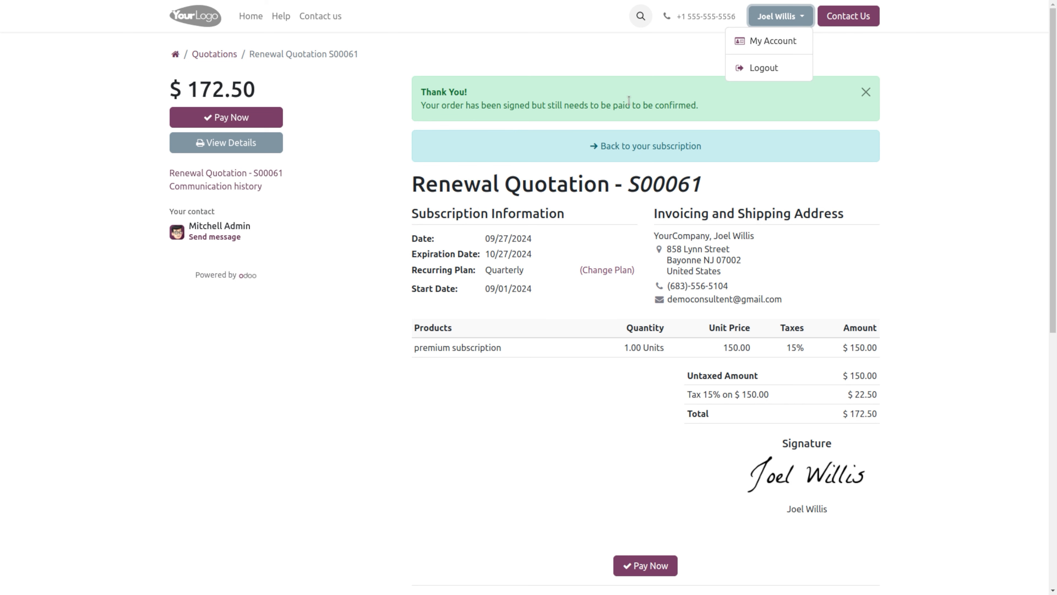
pyautogui.click(631, 144)
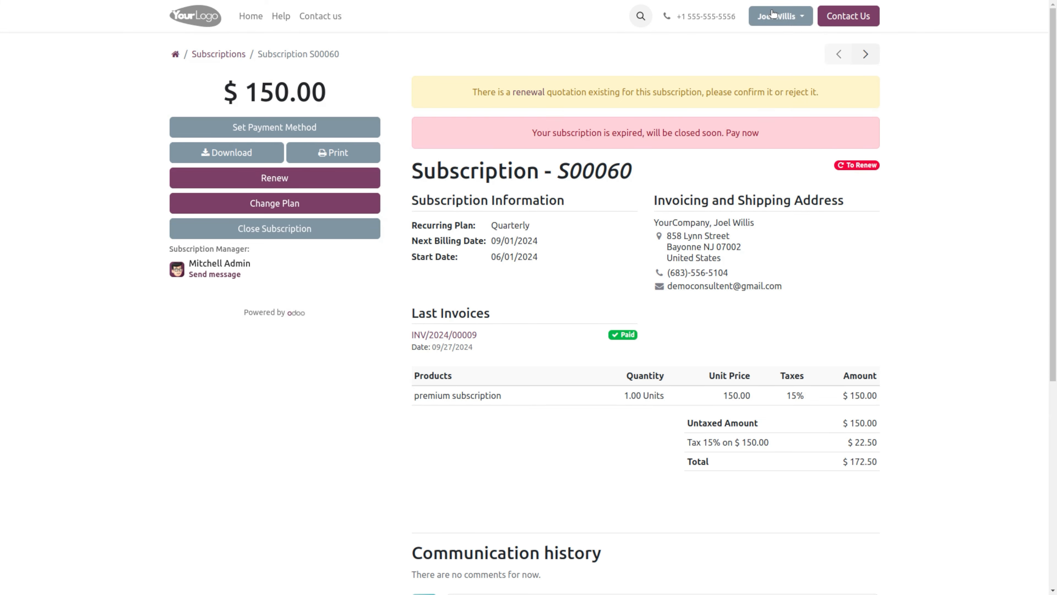
# Step: Visit the My account overview, then log out of the customer portal
pyautogui.click(778, 16)
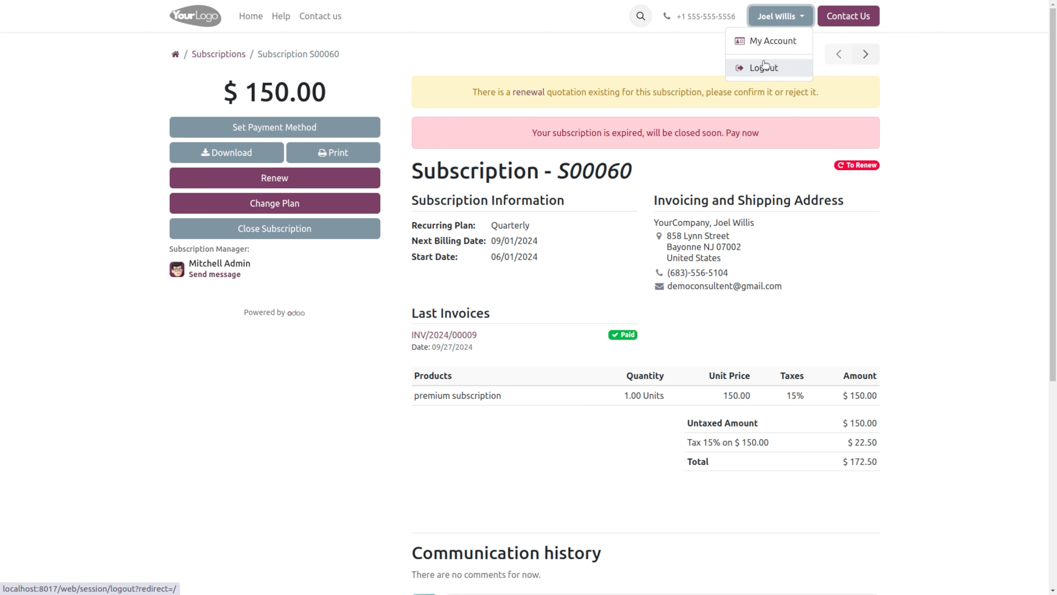
pyautogui.click(782, 42)
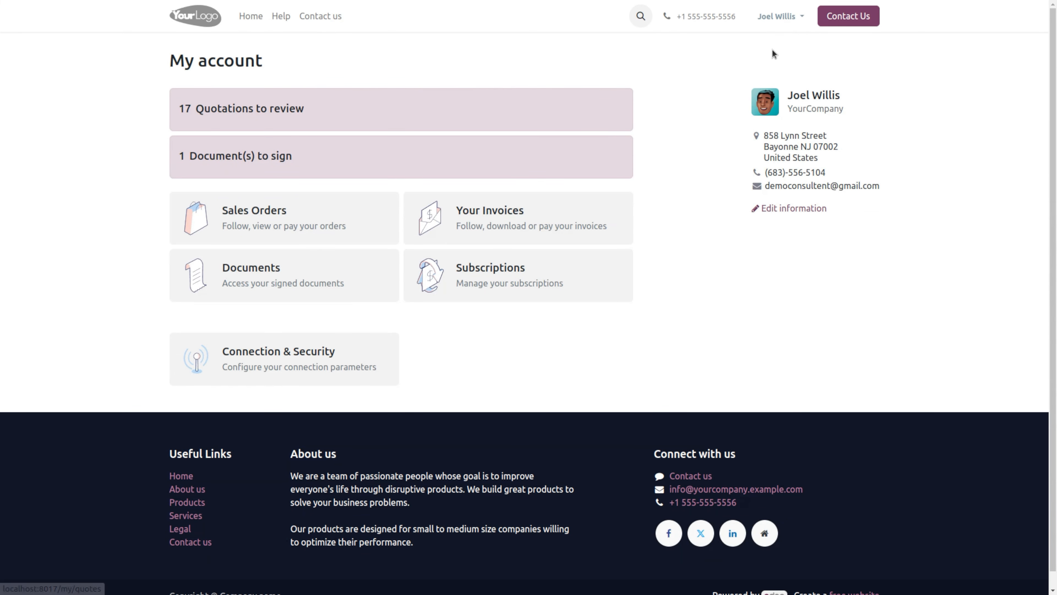
pyautogui.click(787, 22)
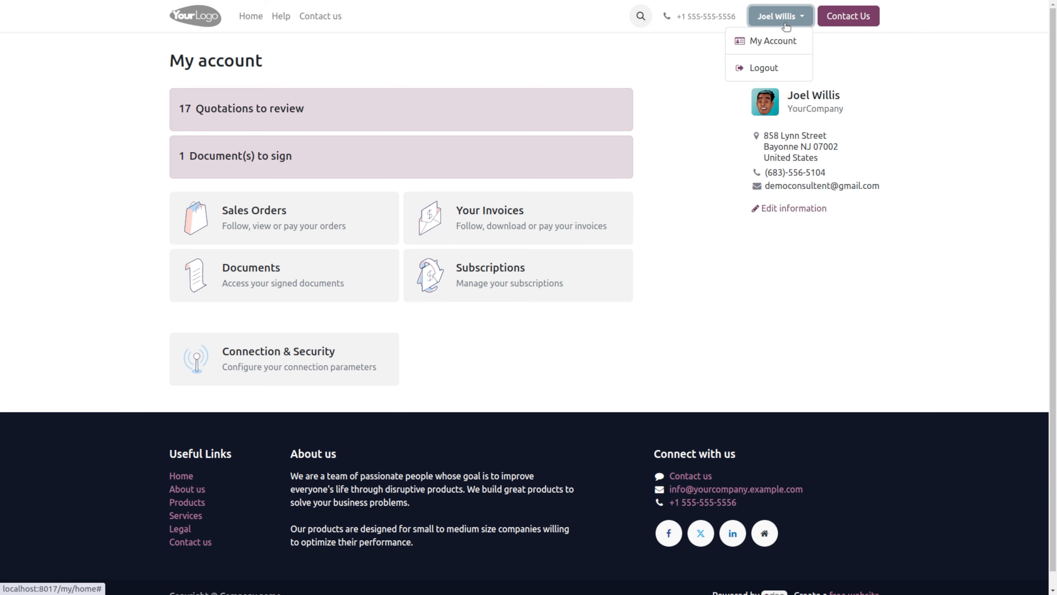
pyautogui.click(765, 67)
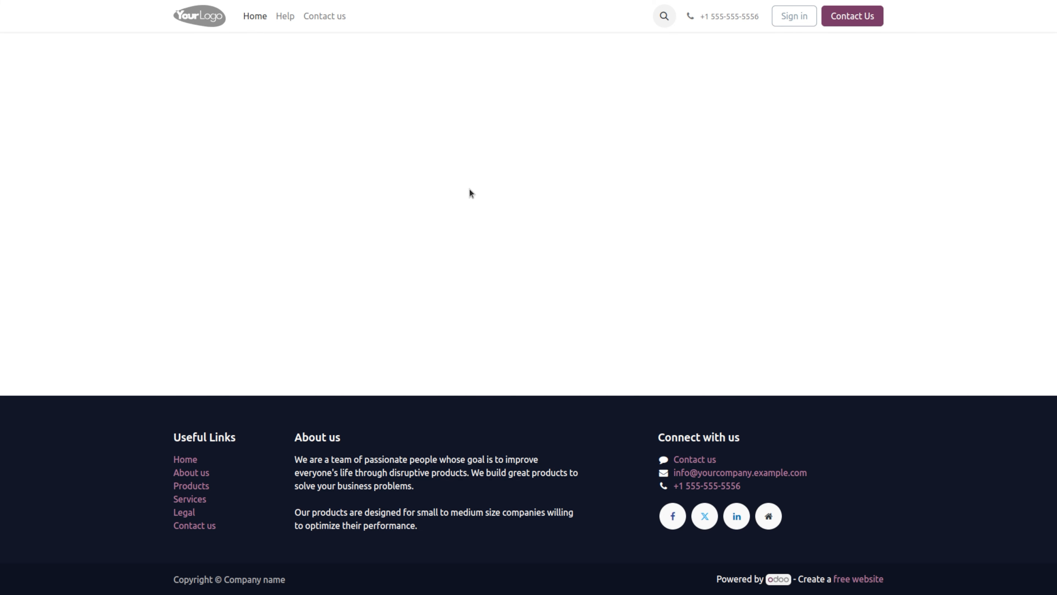
# Step: Sign back in to the Odoo back end with the admin login and password
pyautogui.click(795, 16)
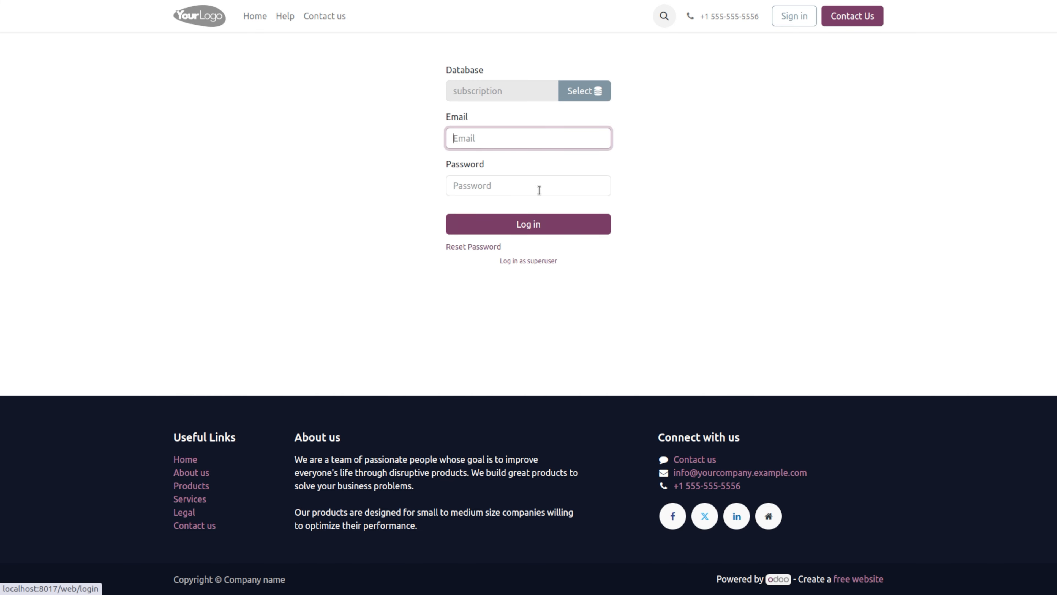
pyautogui.click(475, 134)
pyautogui.write('1')
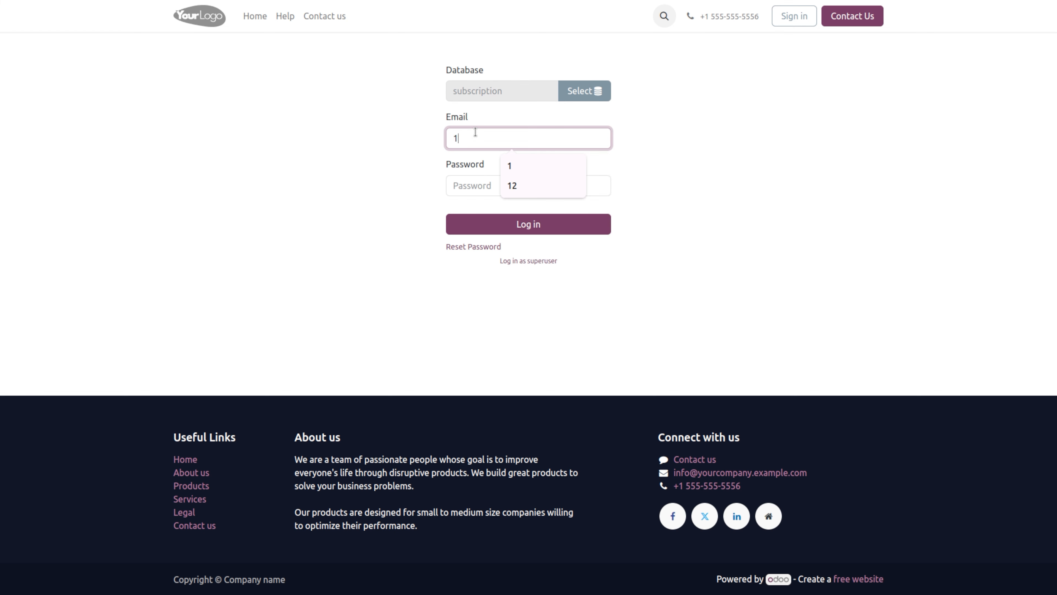
pyautogui.press('Tab')
pyautogui.write('1')
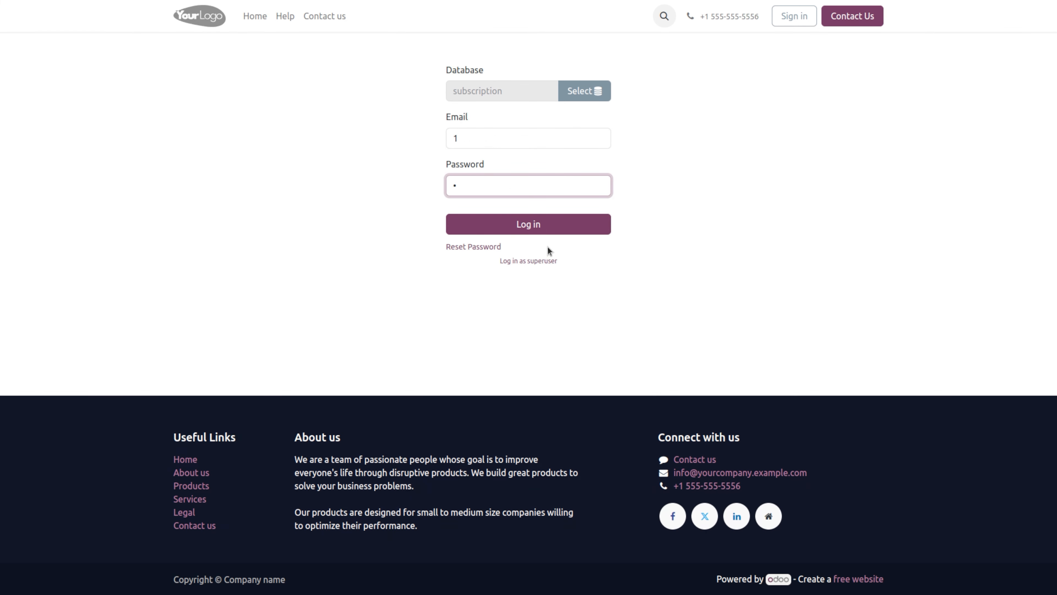
pyautogui.click(551, 238)
pyautogui.click(554, 230)
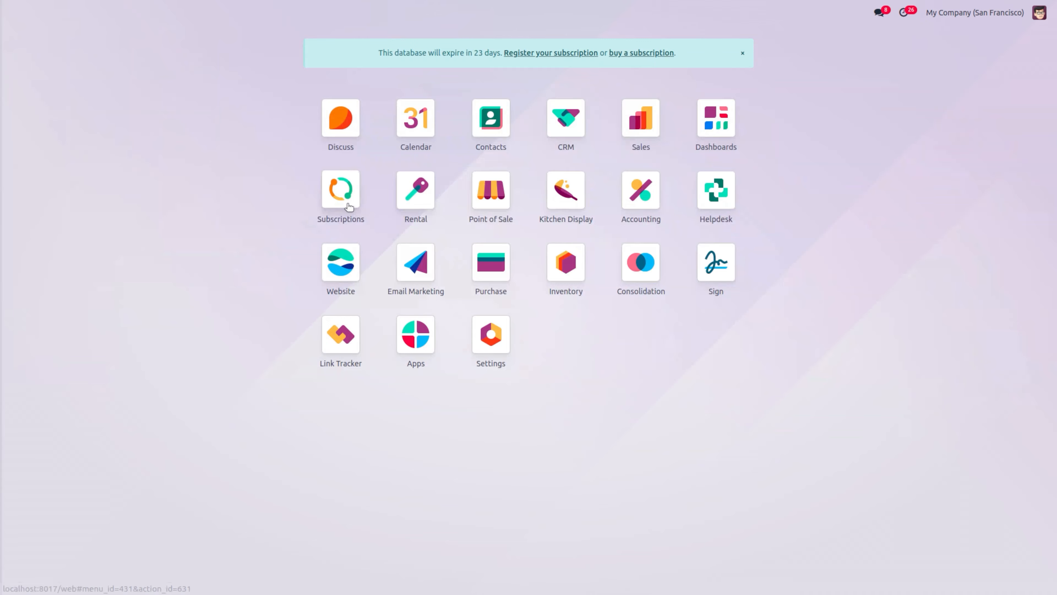
# Step: Open renewal quotation S00061 from S00060, confirm it, and create its draft invoice
pyautogui.click(347, 206)
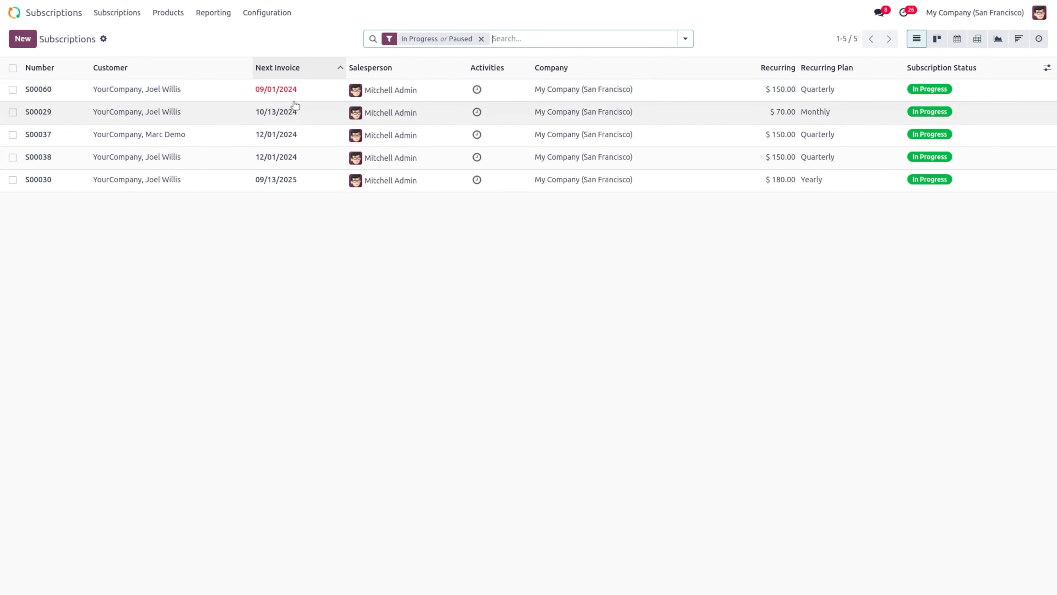
pyautogui.click(245, 95)
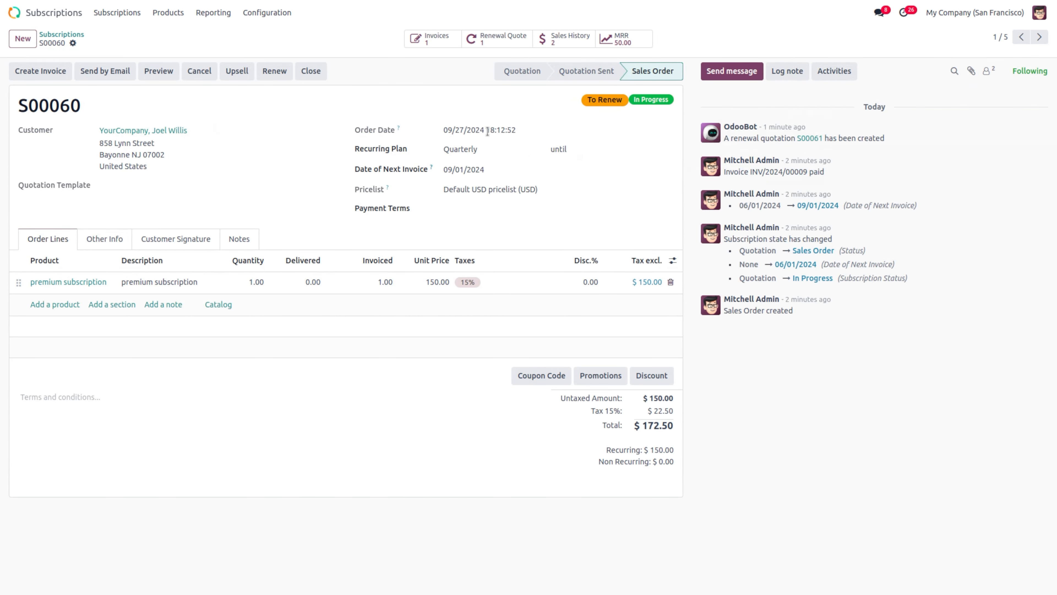
pyautogui.click(500, 37)
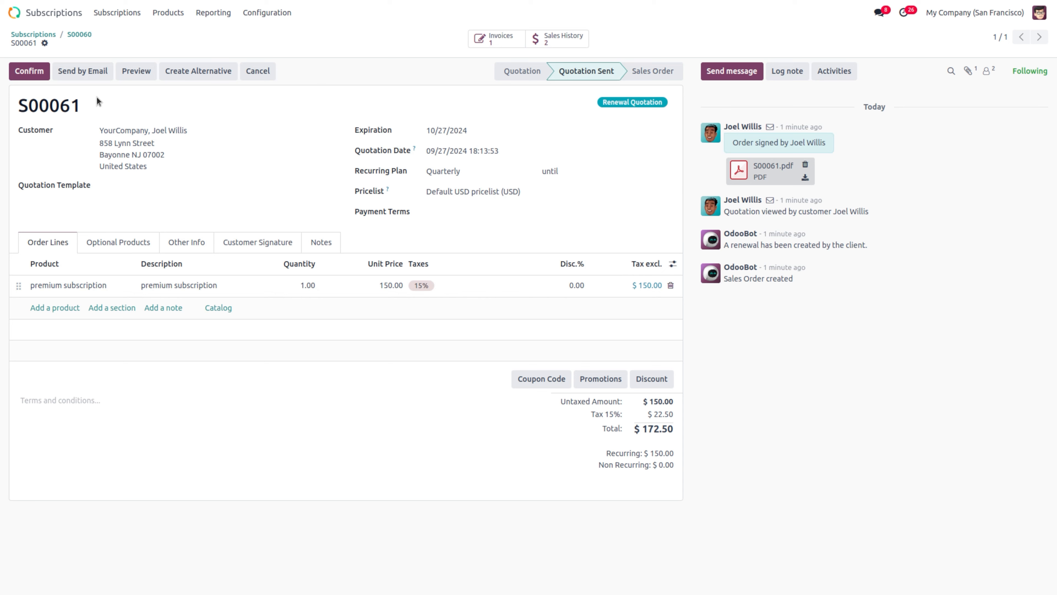
pyautogui.click(26, 73)
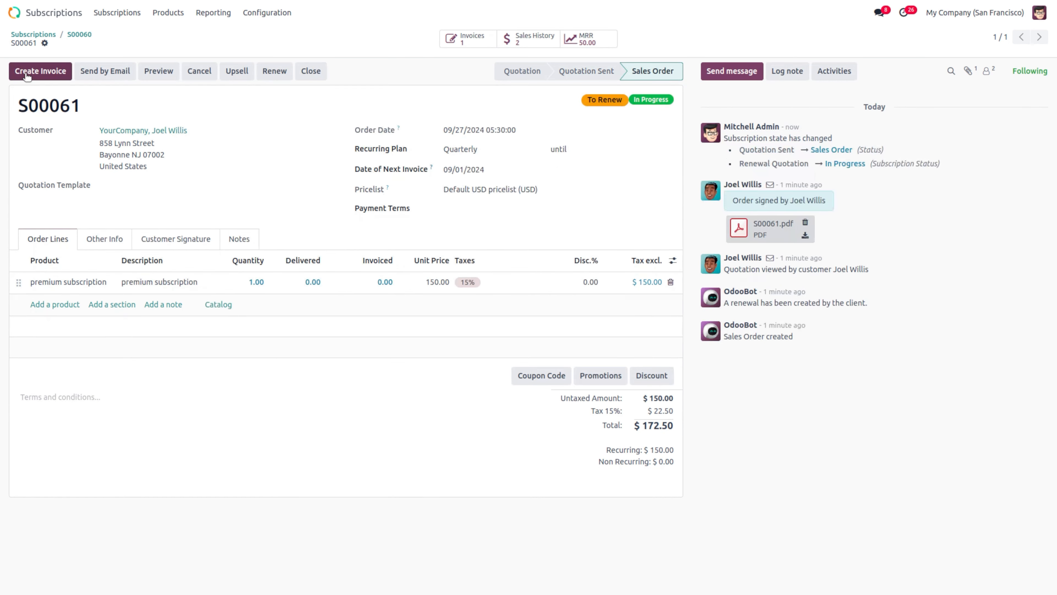
pyautogui.click(34, 78)
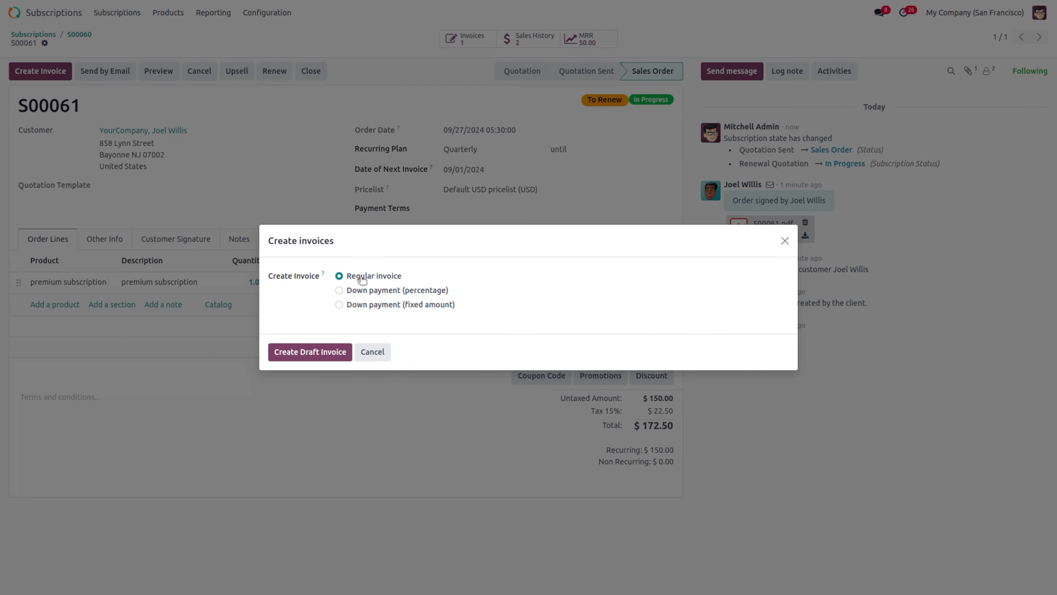
pyautogui.click(308, 353)
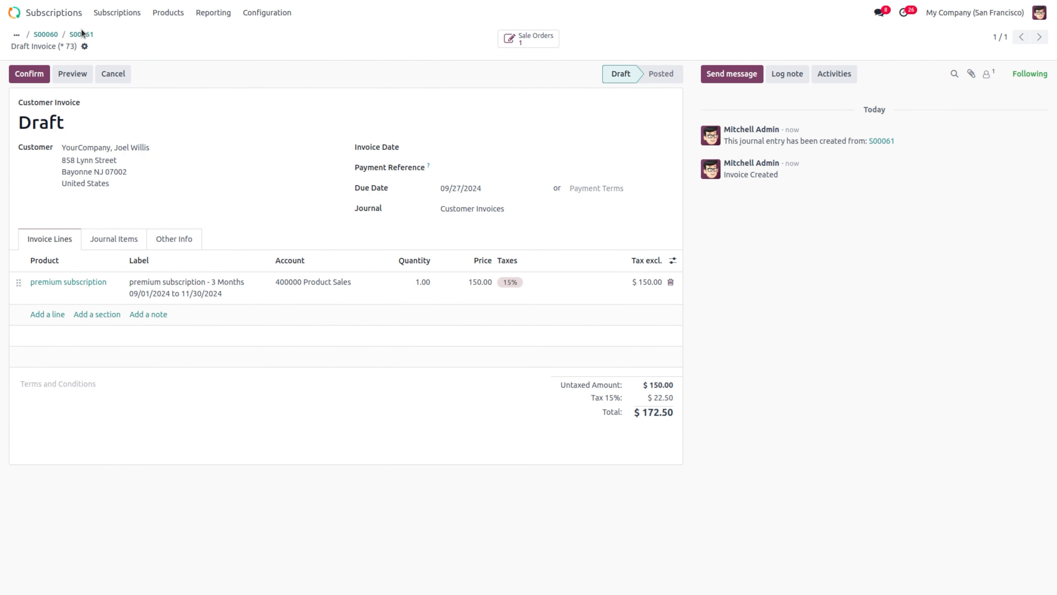
# Step: Post invoice INV/2024/00010, register its $172.50 payment, and return to S00061
pyautogui.click(31, 70)
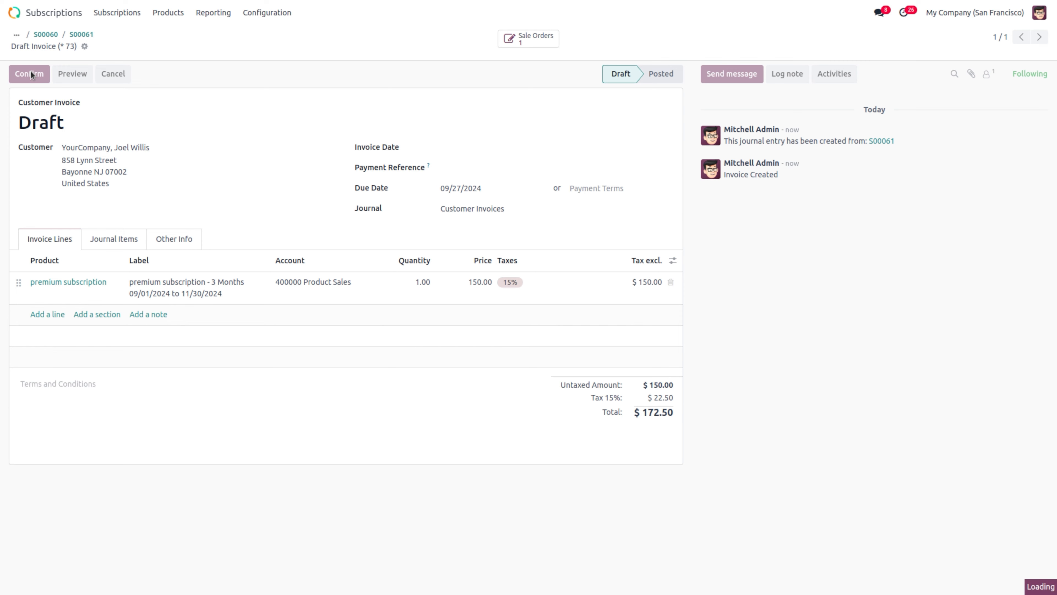
pyautogui.click(98, 77)
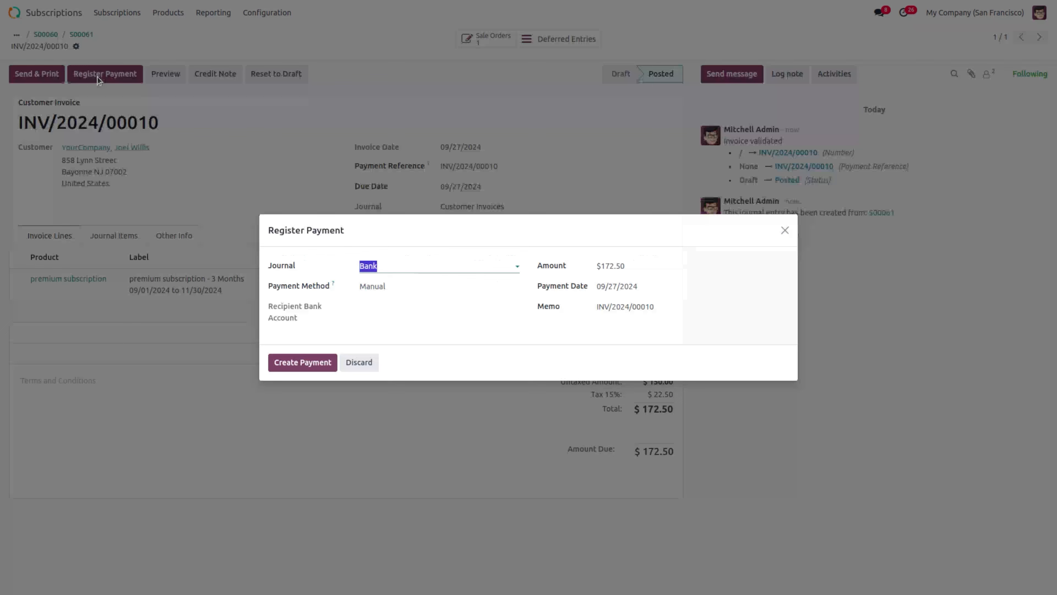
pyautogui.click(324, 364)
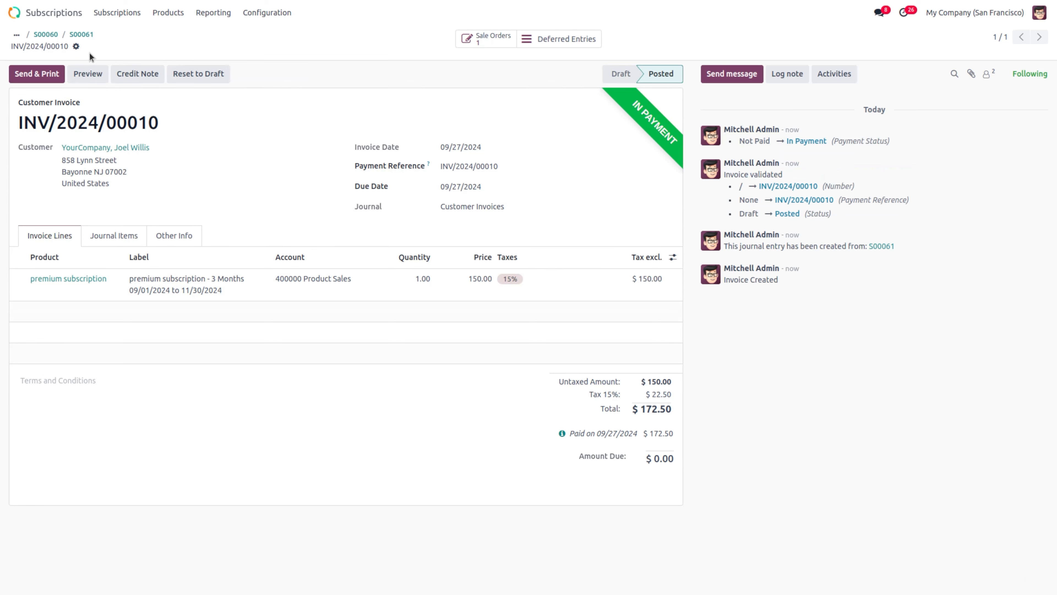
pyautogui.click(87, 37)
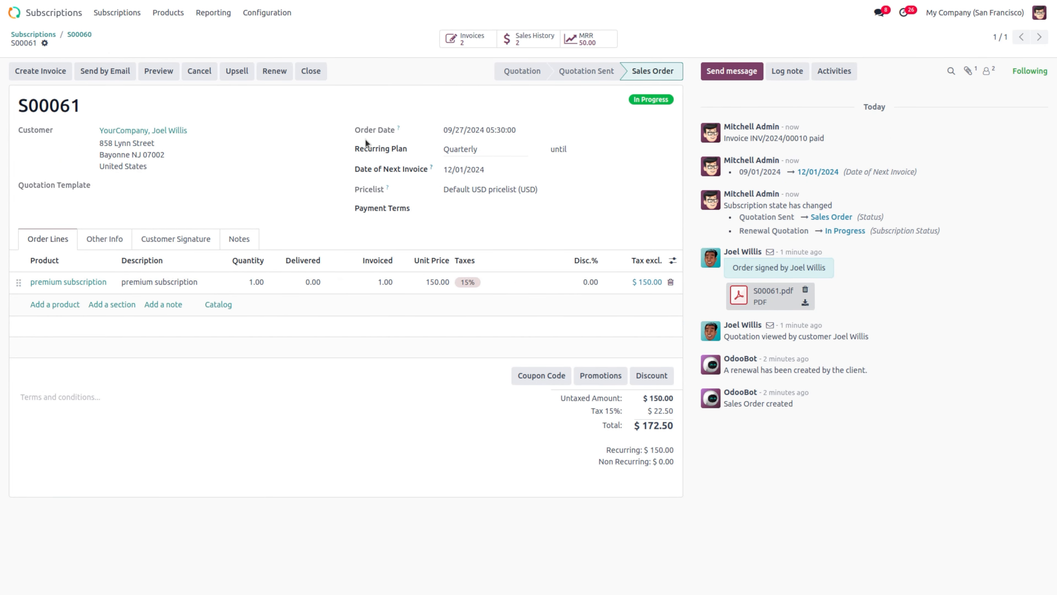
# Step: Revisit S00060, then open S00061 to check its Other Info and Sales History
pyautogui.click(87, 35)
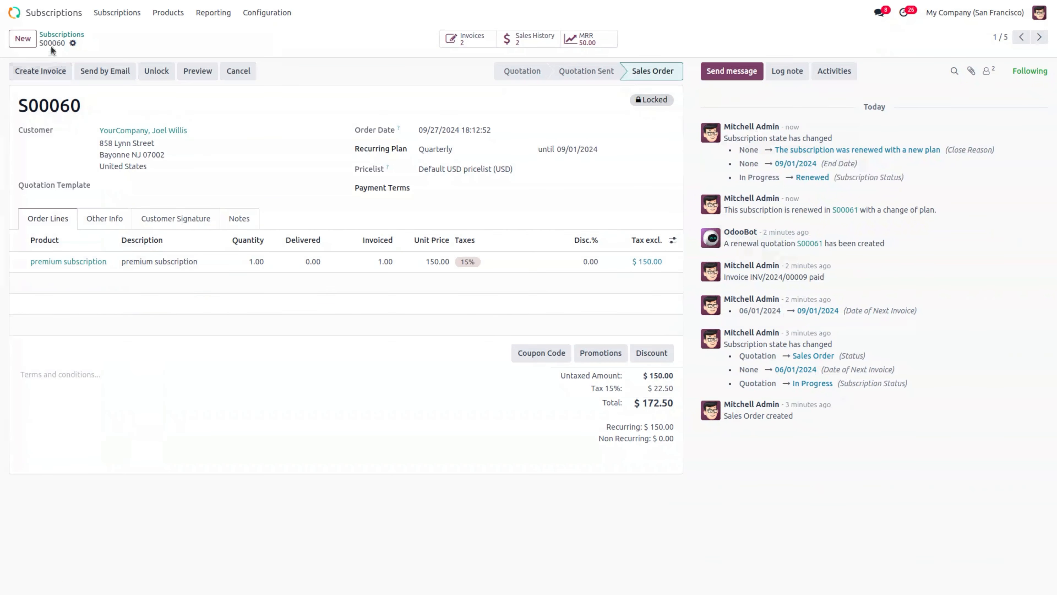
pyautogui.click(56, 36)
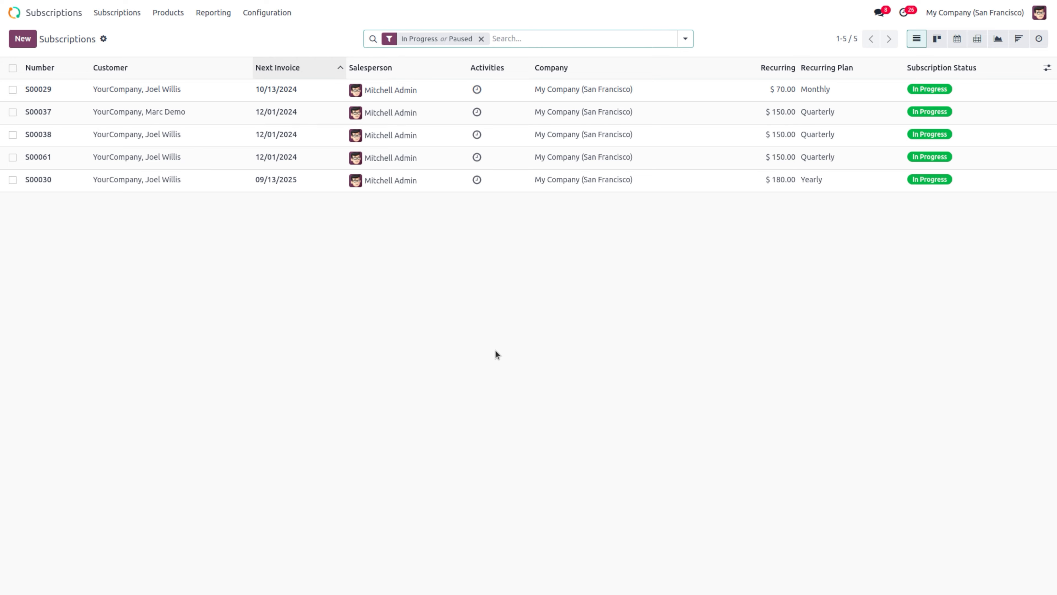
pyautogui.click(102, 161)
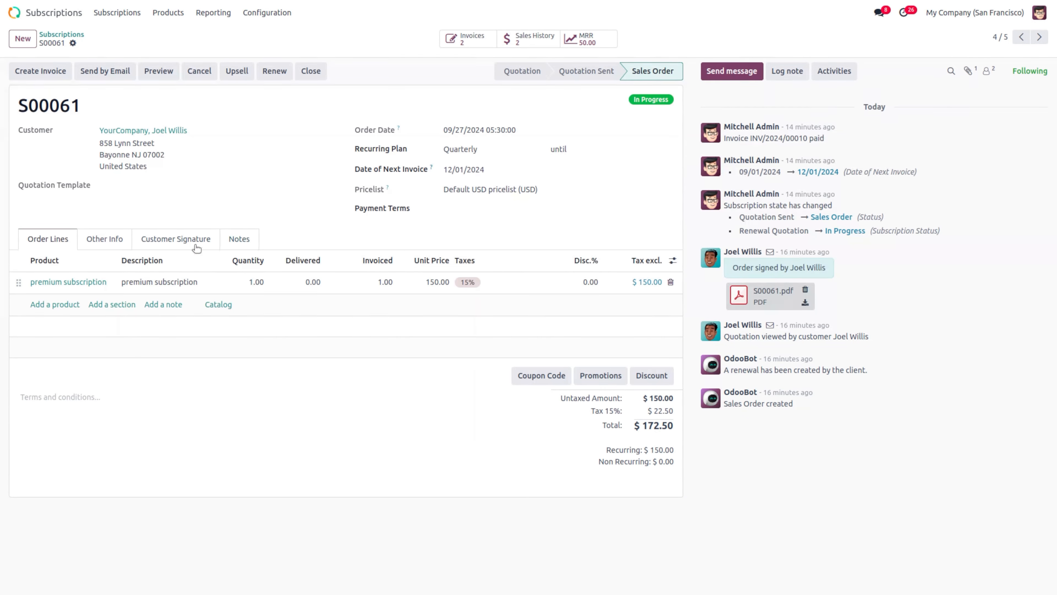
pyautogui.click(108, 240)
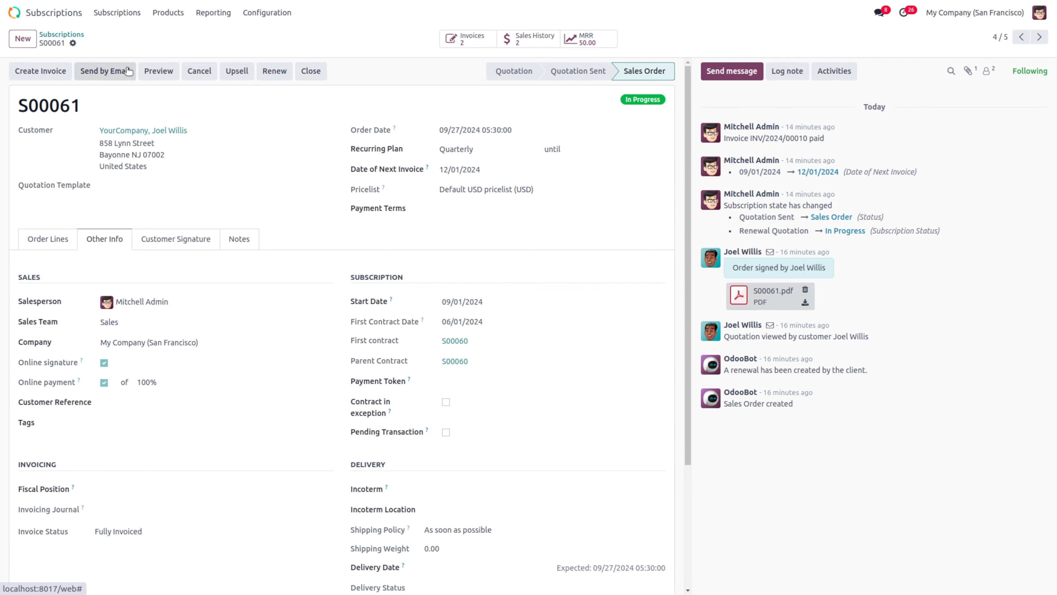
pyautogui.click(515, 41)
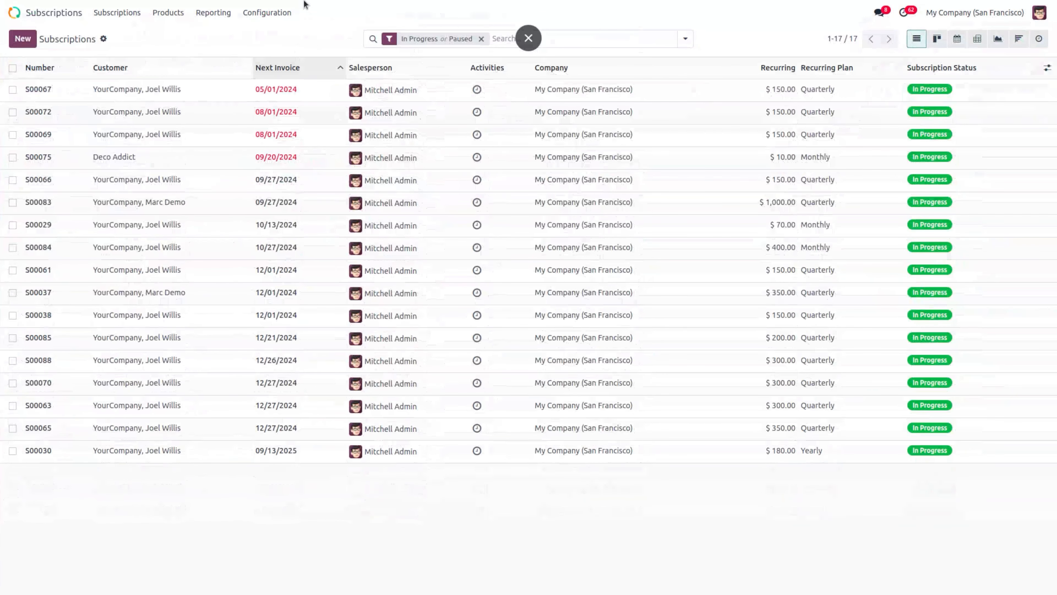
# Step: Glance at the Upsells list, then start a new quotation for the YourCompany customer
pyautogui.click(135, 19)
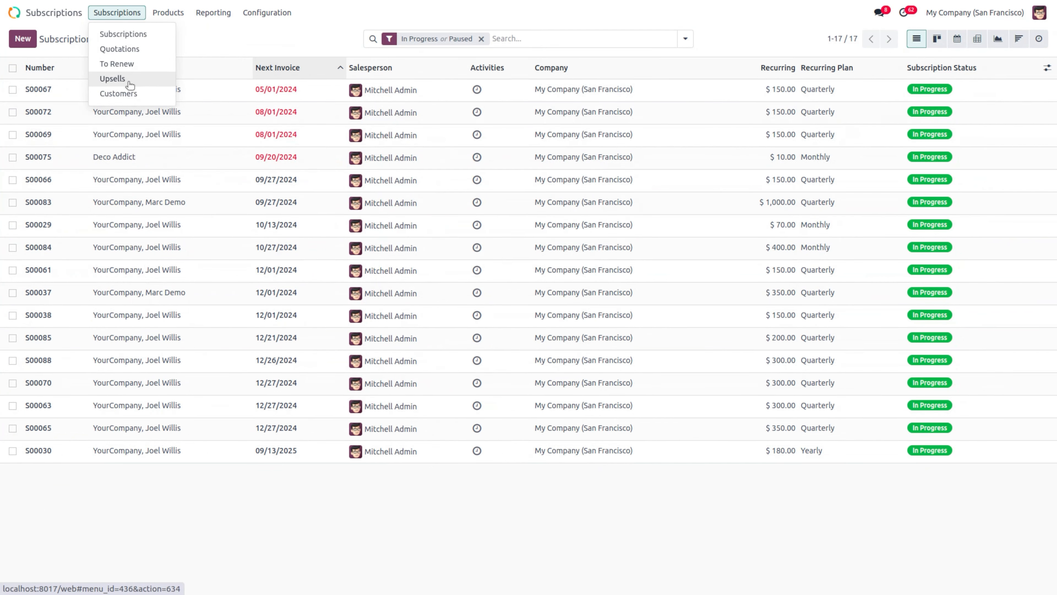
pyautogui.click(111, 79)
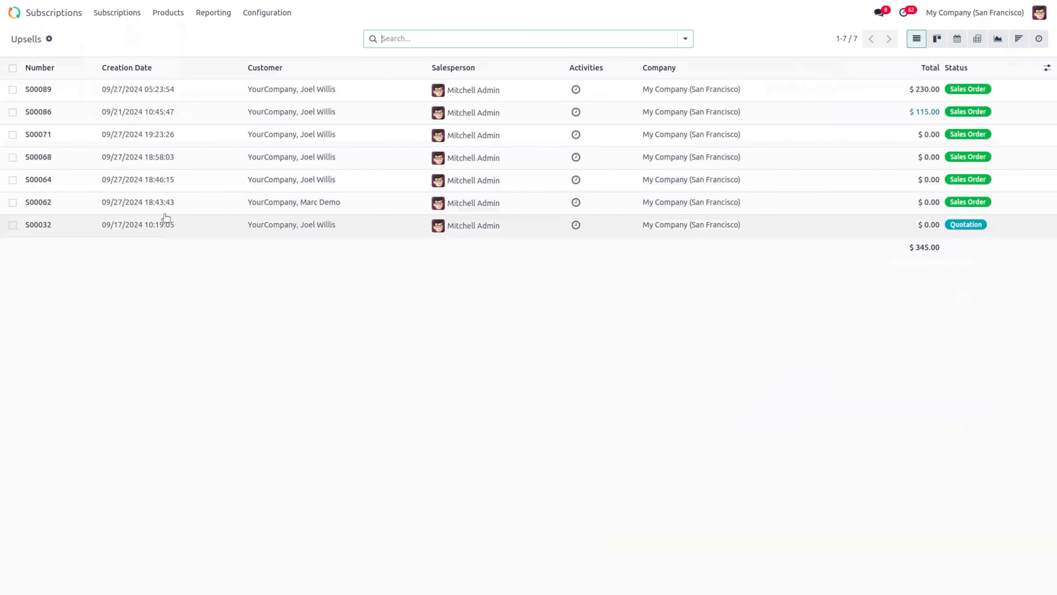
pyautogui.click(109, 14)
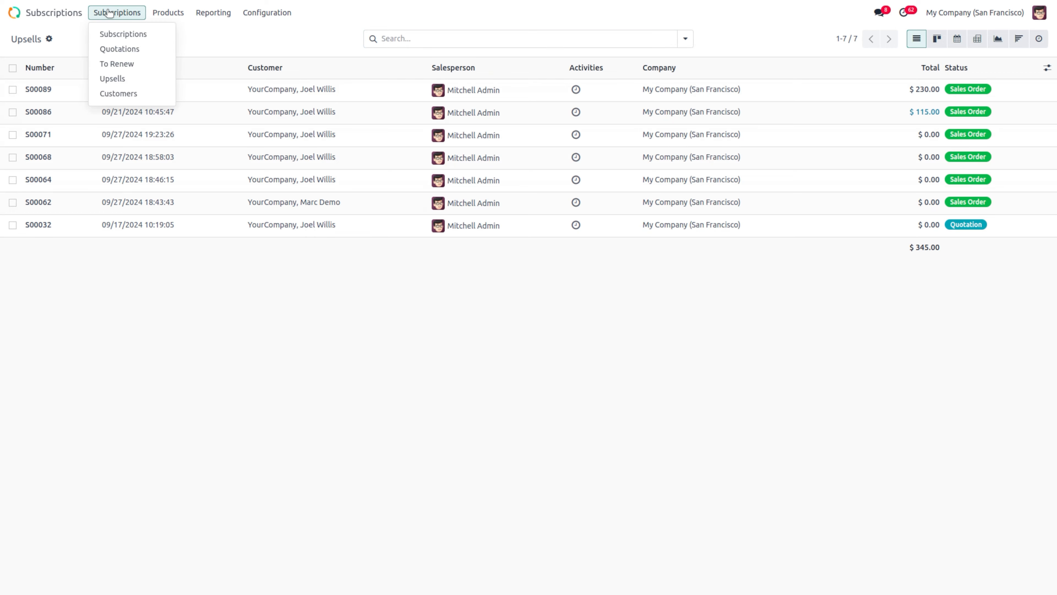
pyautogui.click(125, 33)
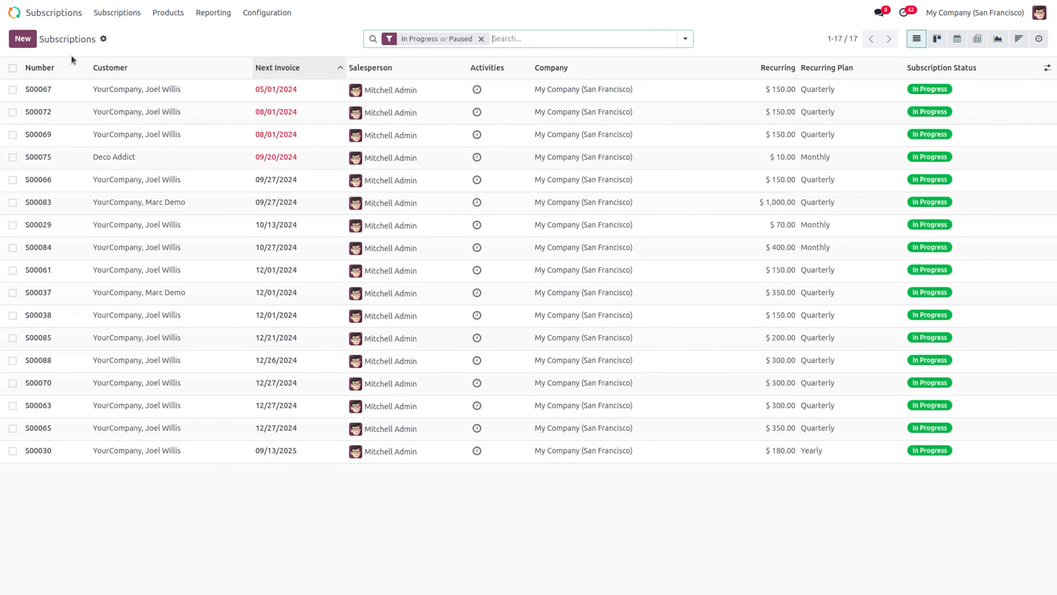
pyautogui.click(22, 39)
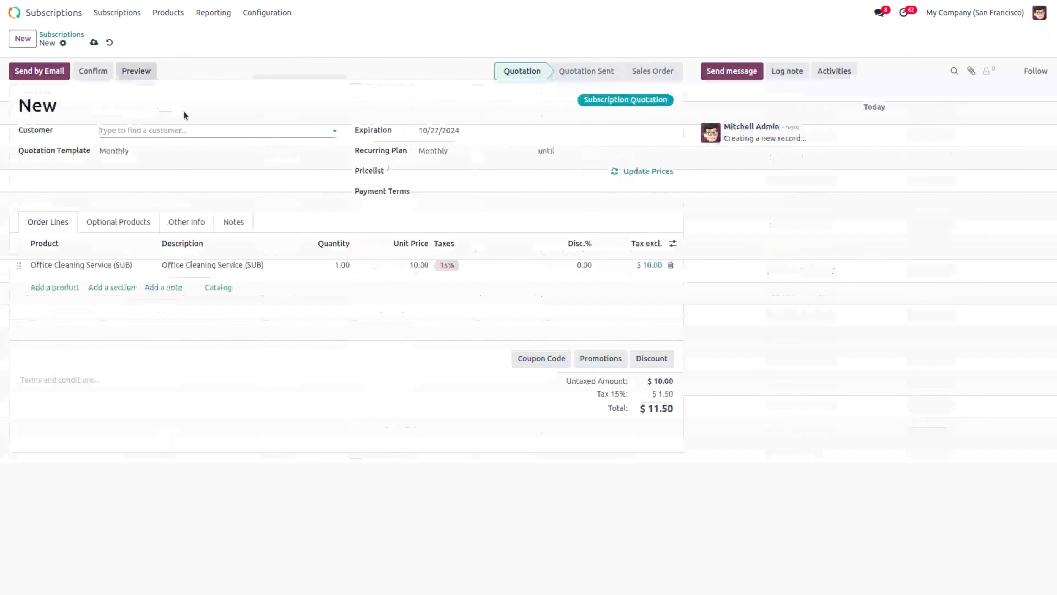
pyautogui.click(161, 129)
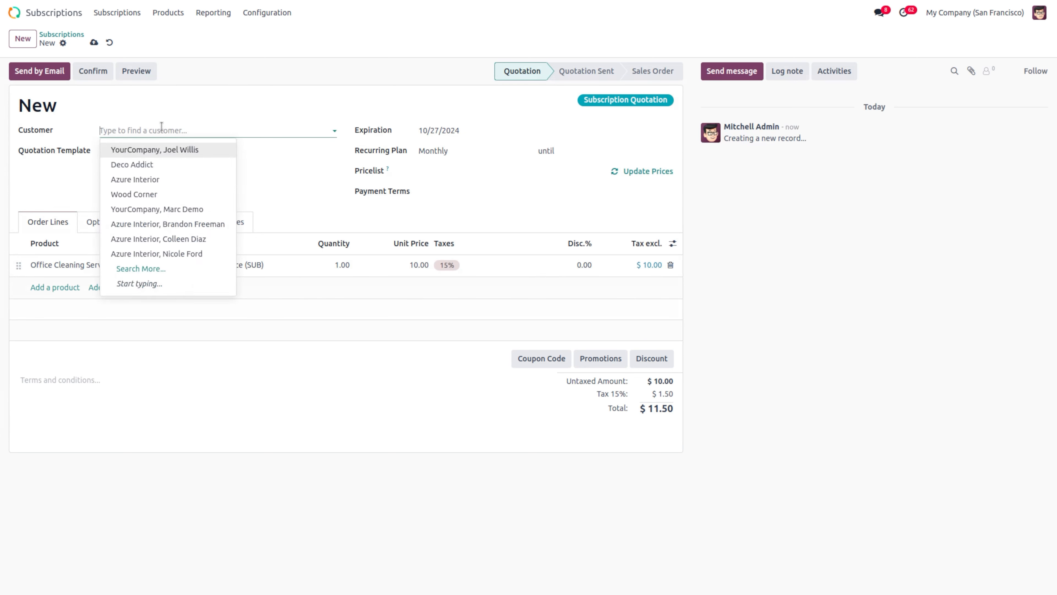
pyautogui.click(177, 146)
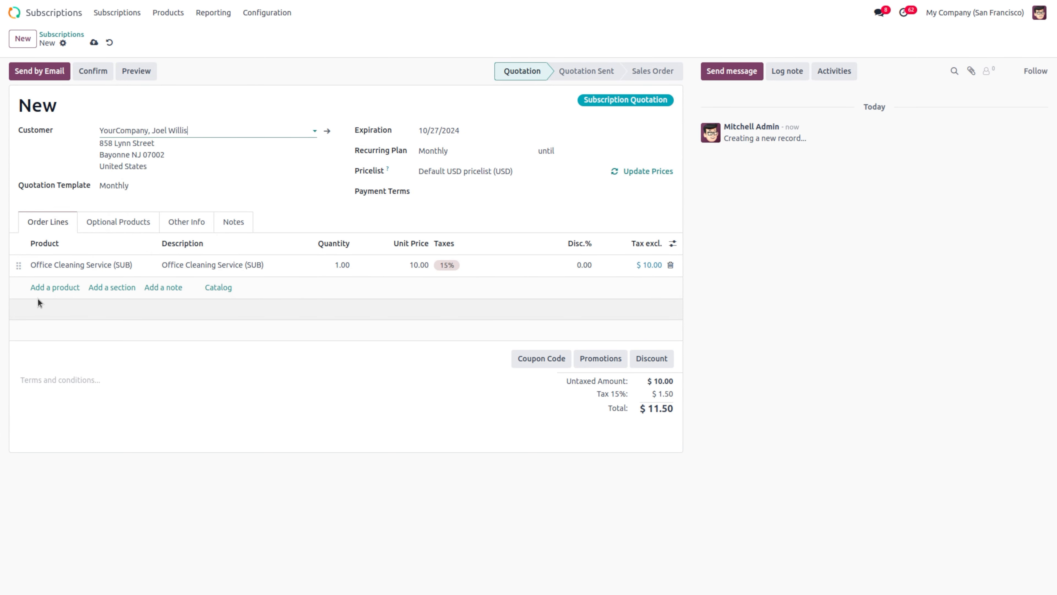
# Step: Replace the Office Cleaning line with premium subscription, set the plan to Quarterly, and confirm
pyautogui.click(673, 265)
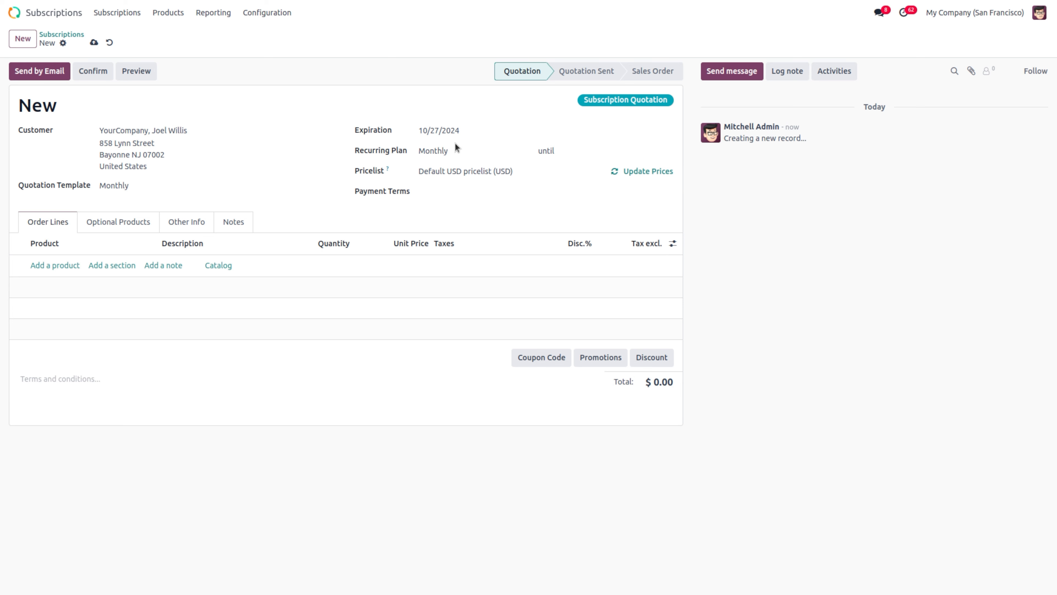
pyautogui.click(451, 152)
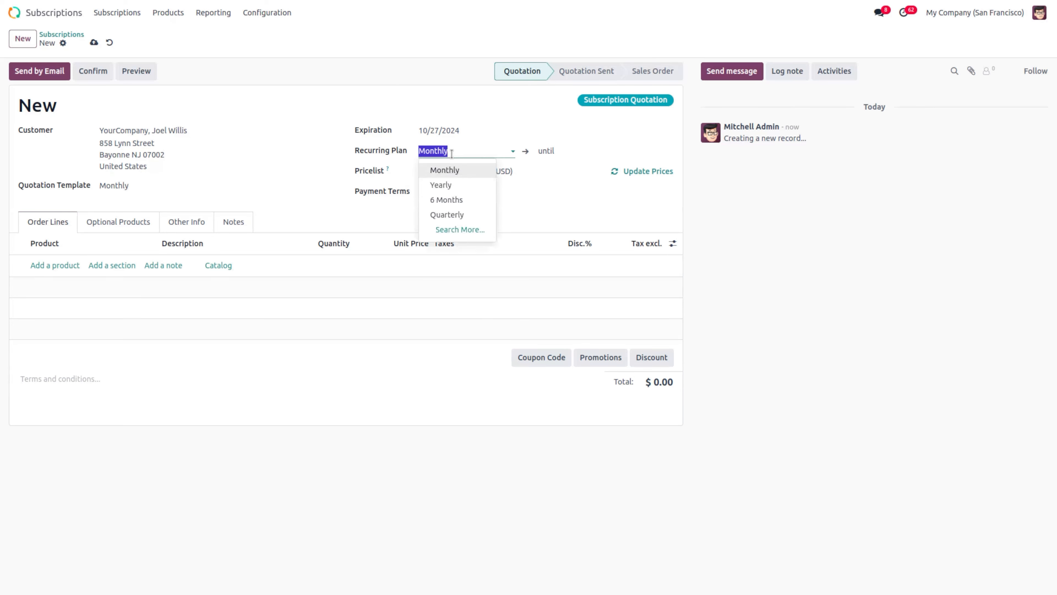
pyautogui.click(462, 214)
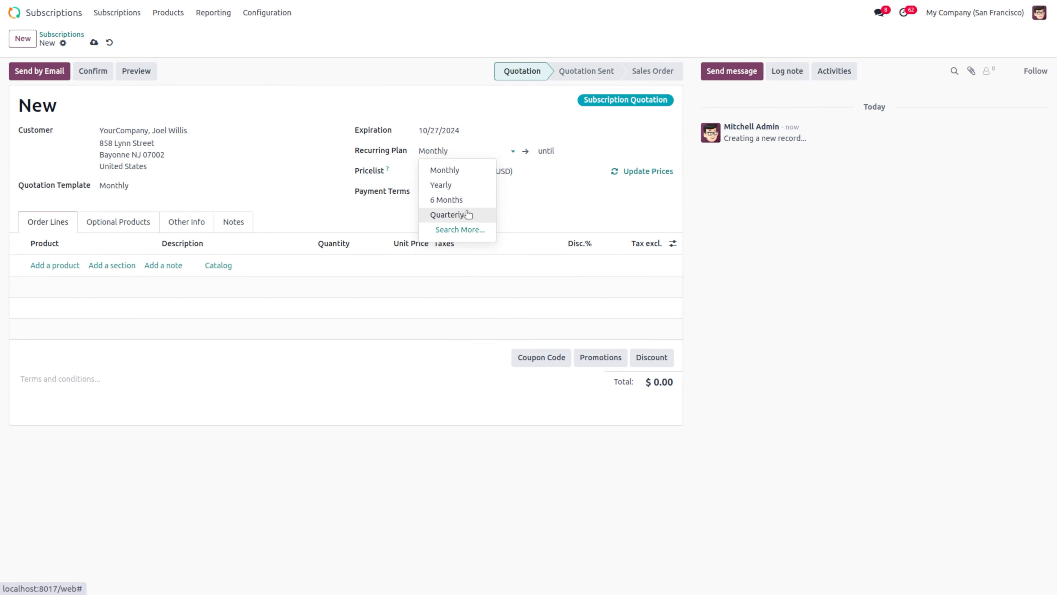
pyautogui.click(56, 266)
pyautogui.write('premium')
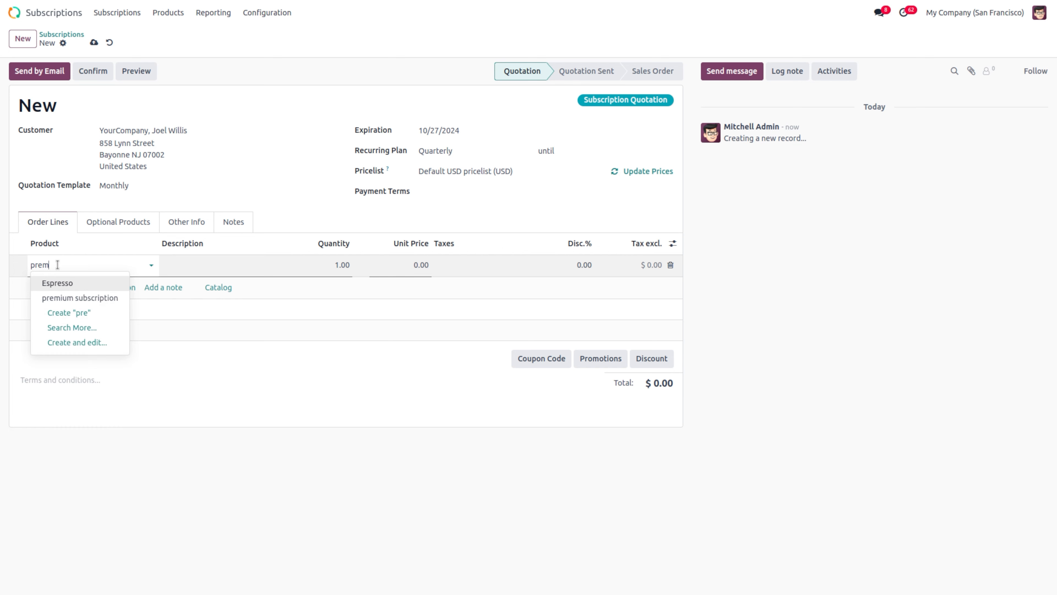
pyautogui.press('Return')
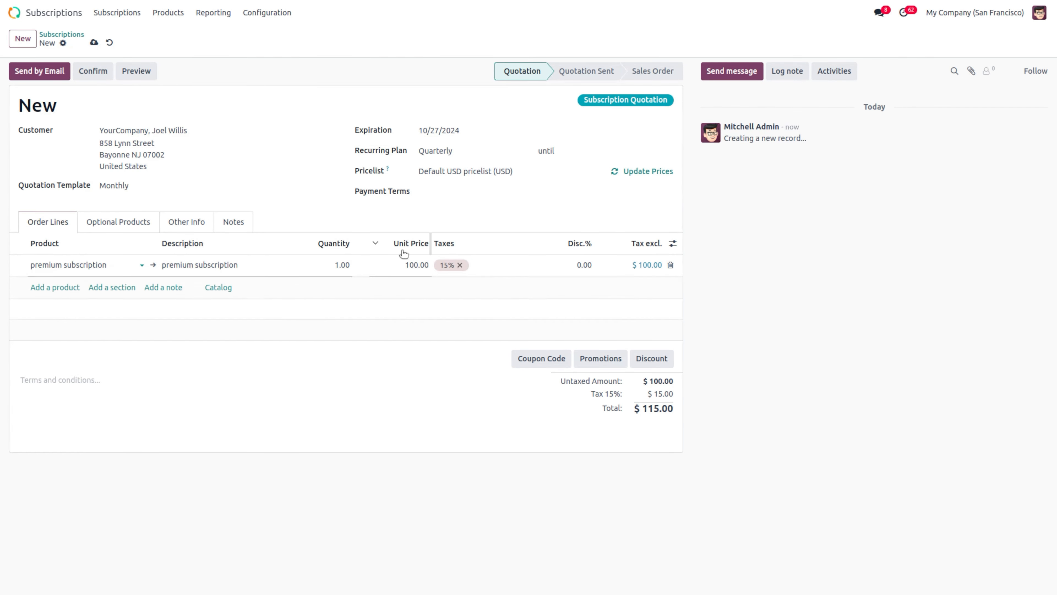
pyautogui.click(88, 72)
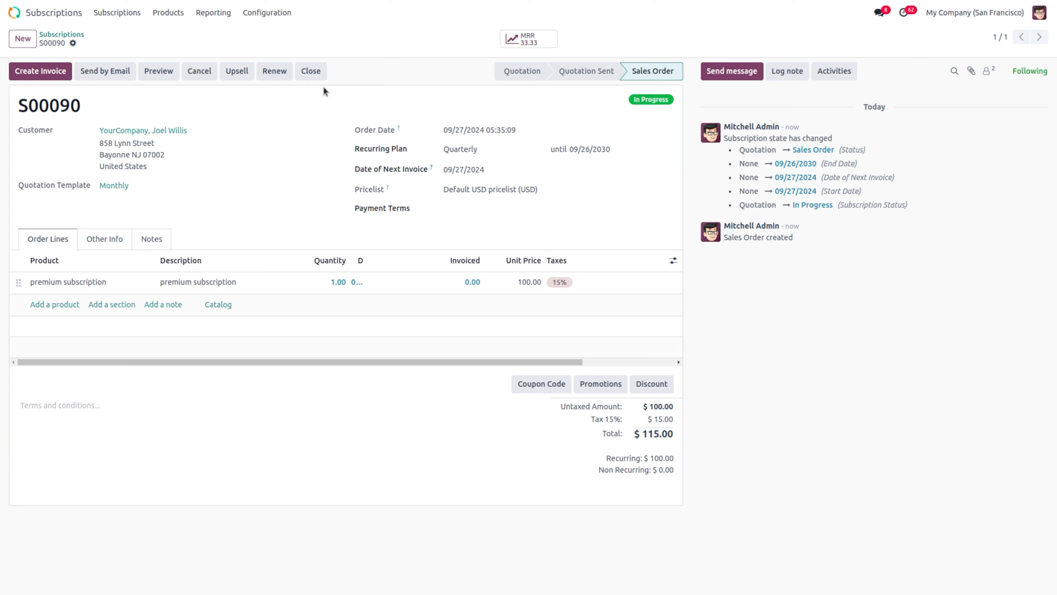
# Step: Attempt an upsell on S00090 and dismiss the error saying it must be invoiced first
pyautogui.click(235, 79)
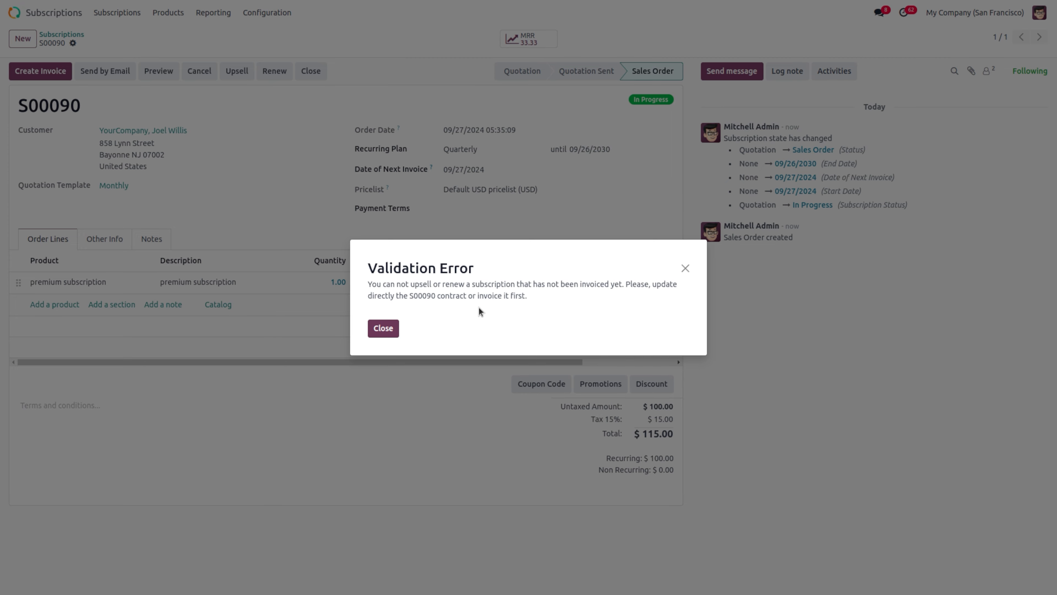
pyautogui.click(382, 328)
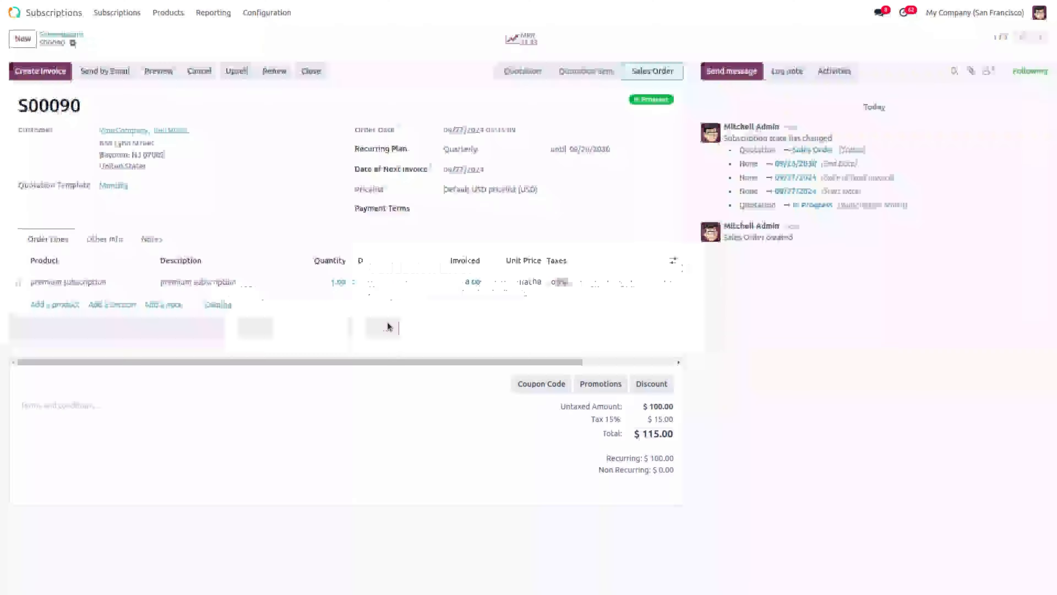
# Step: Create and post regular invoice INV/2024/00020 for $115.00, then return to S00090
pyautogui.click(53, 77)
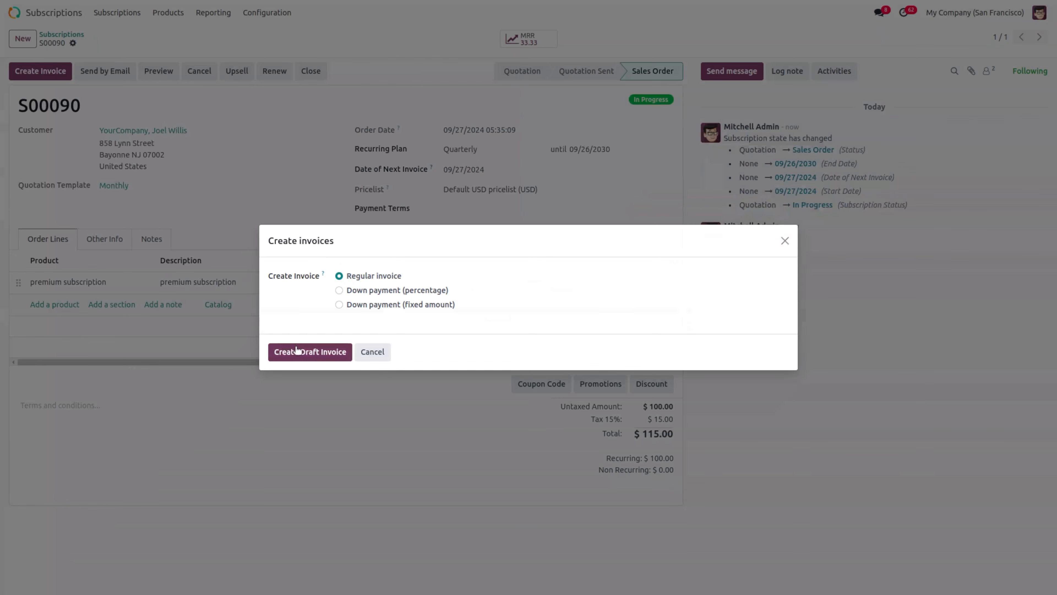
pyautogui.click(302, 352)
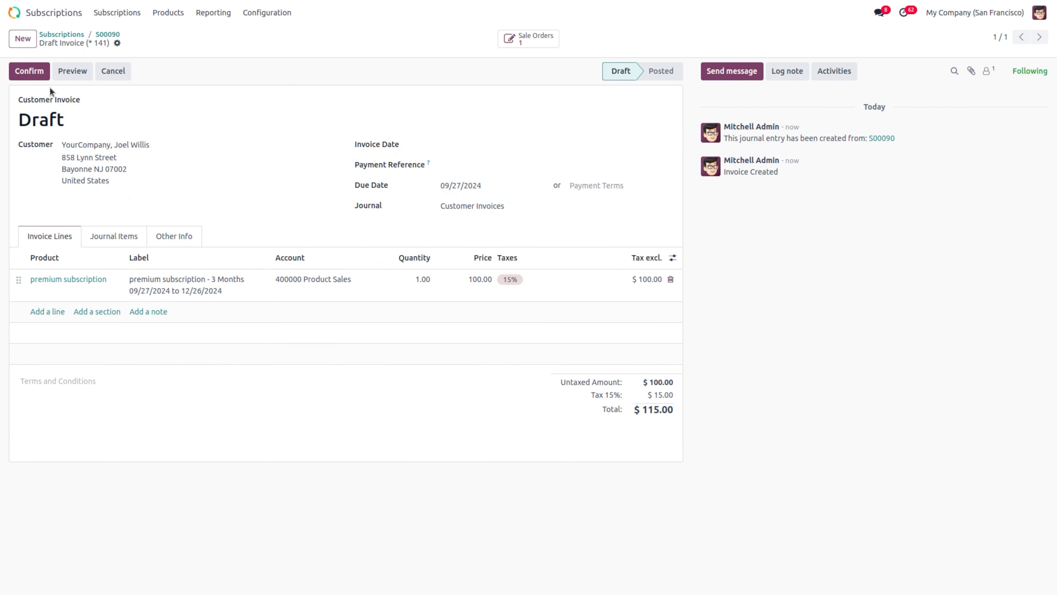
pyautogui.click(30, 69)
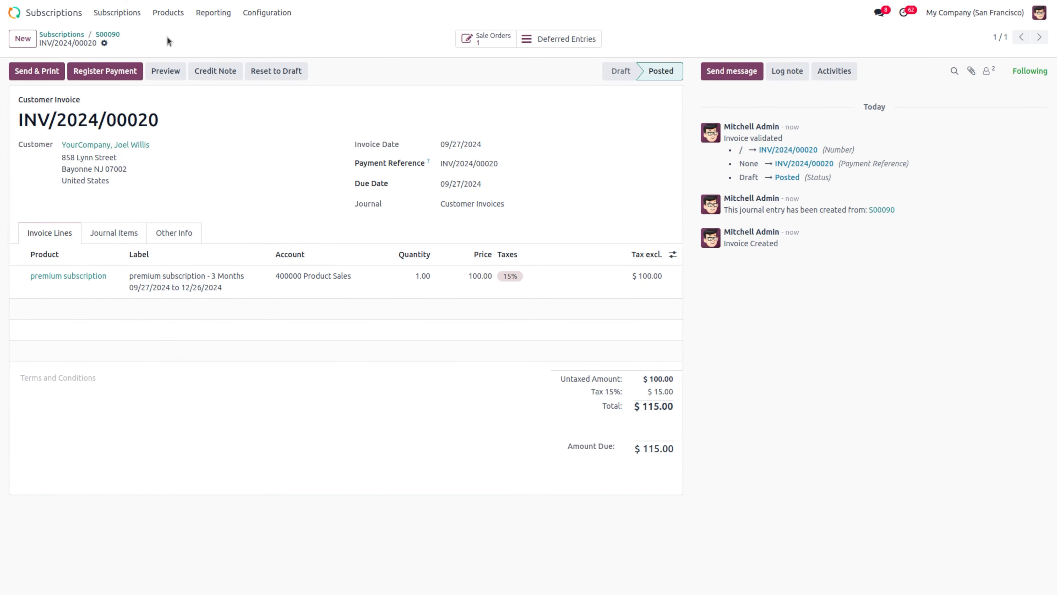
pyautogui.click(108, 37)
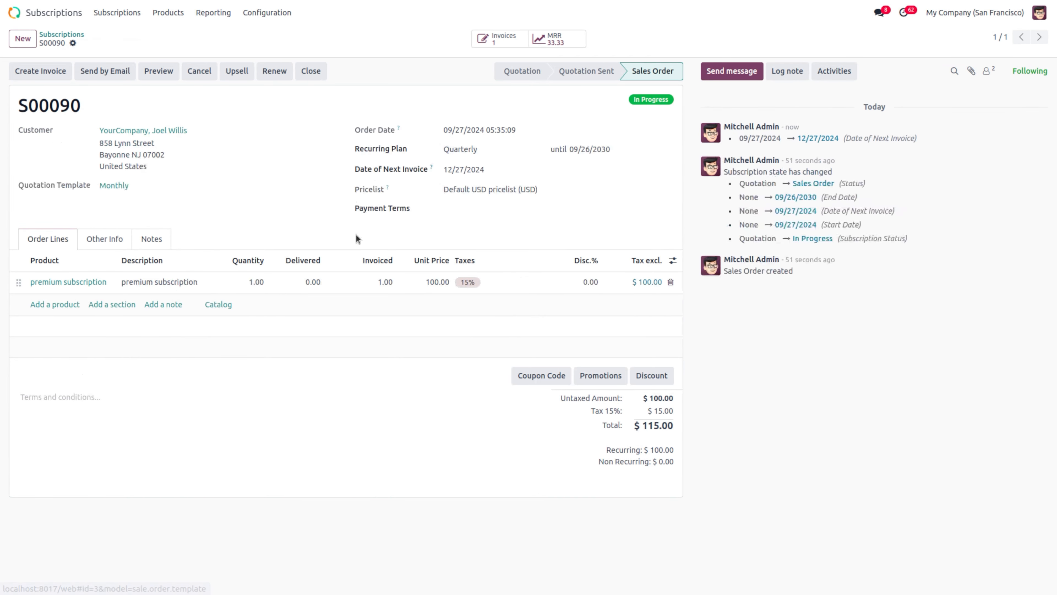
# Step: Set S00090's premium subscription Delivered quantity to 1 and create upsell quotation S00091
pyautogui.click(311, 283)
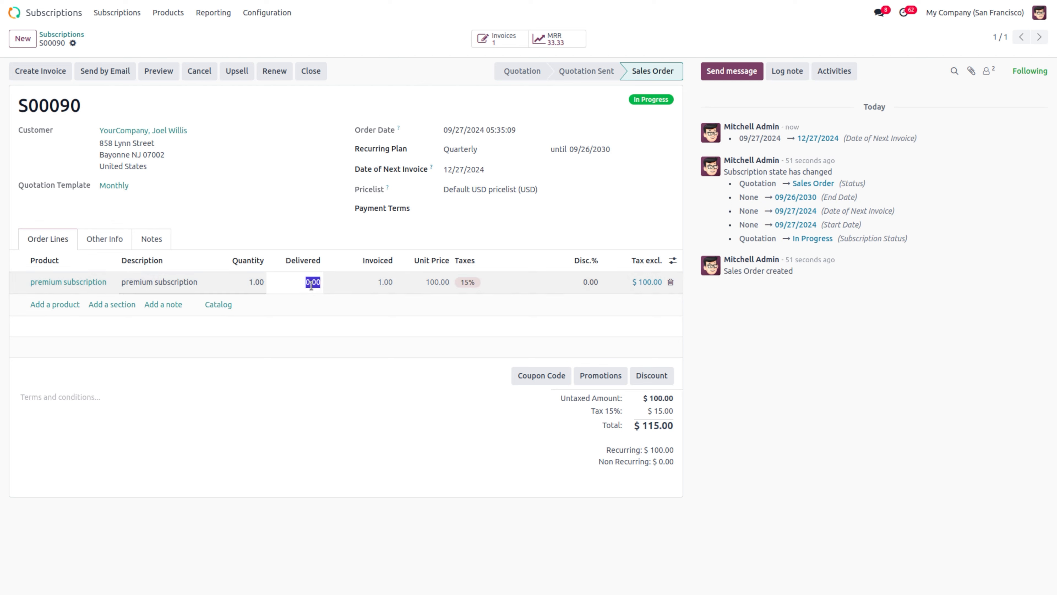
pyautogui.write('1')
pyautogui.click(333, 360)
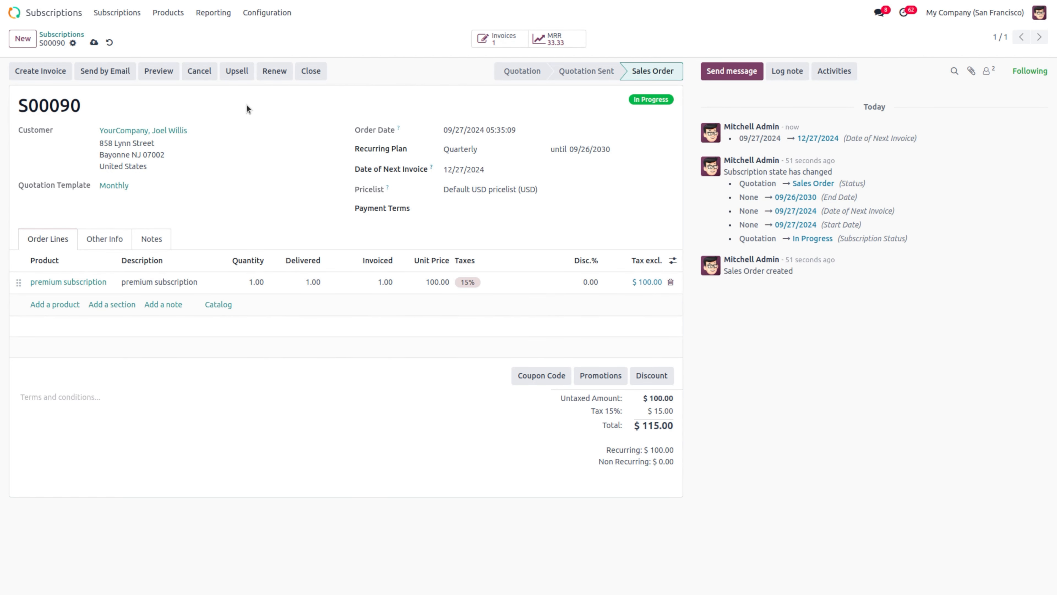
pyautogui.click(248, 71)
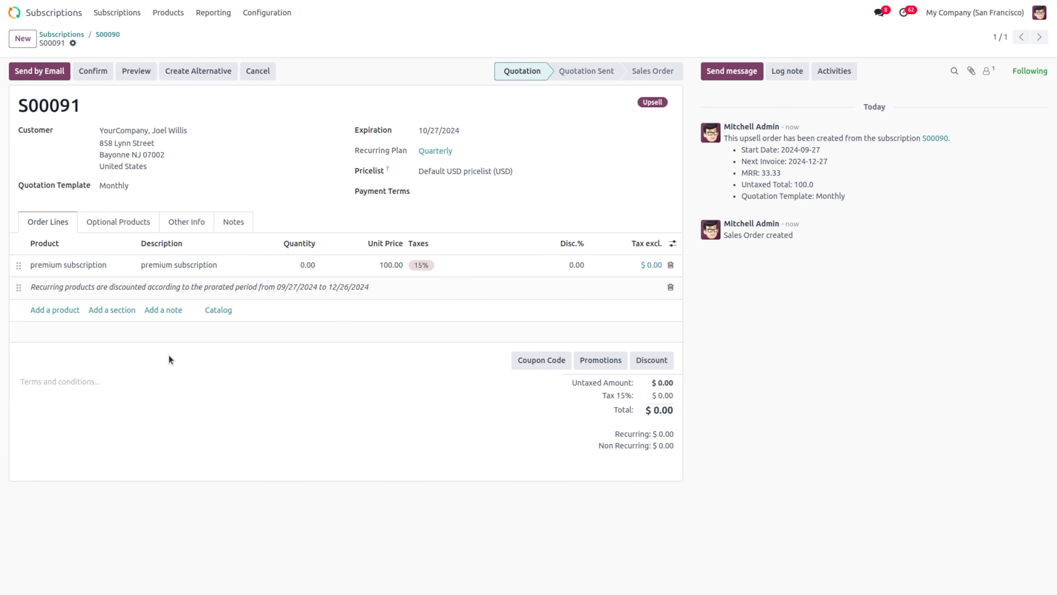
# Step: Add a second premium subscription line, set the first line's quantity to 1, and save S00091
pyautogui.click(58, 308)
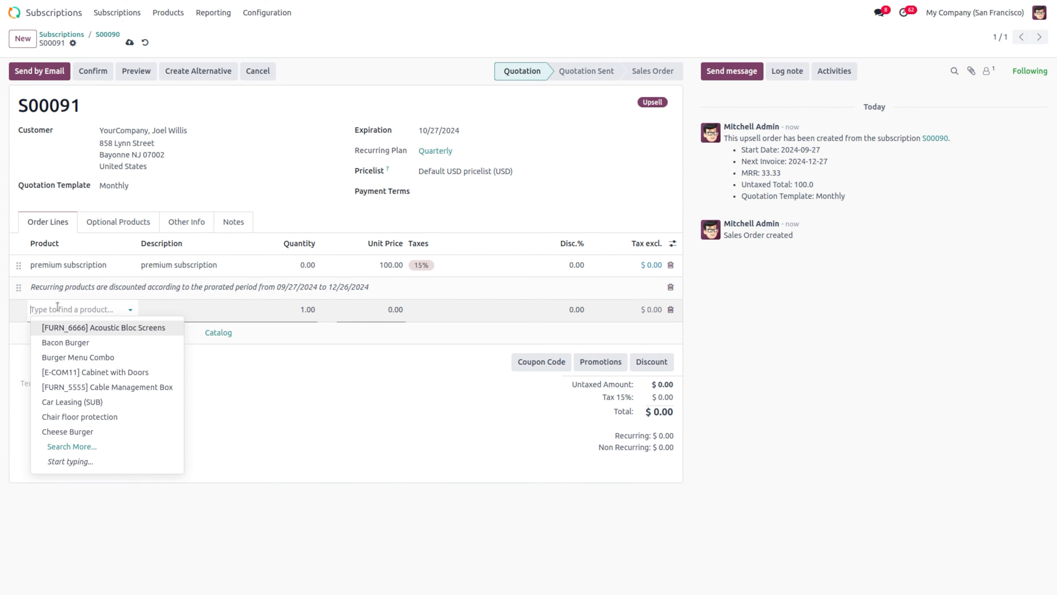
pyautogui.write('prem')
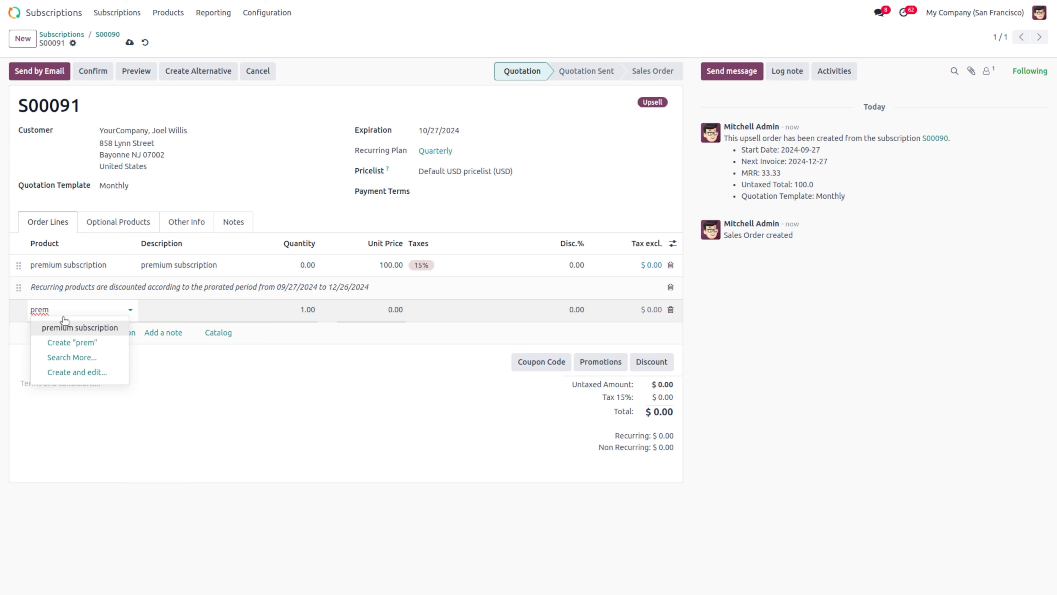
pyautogui.click(64, 325)
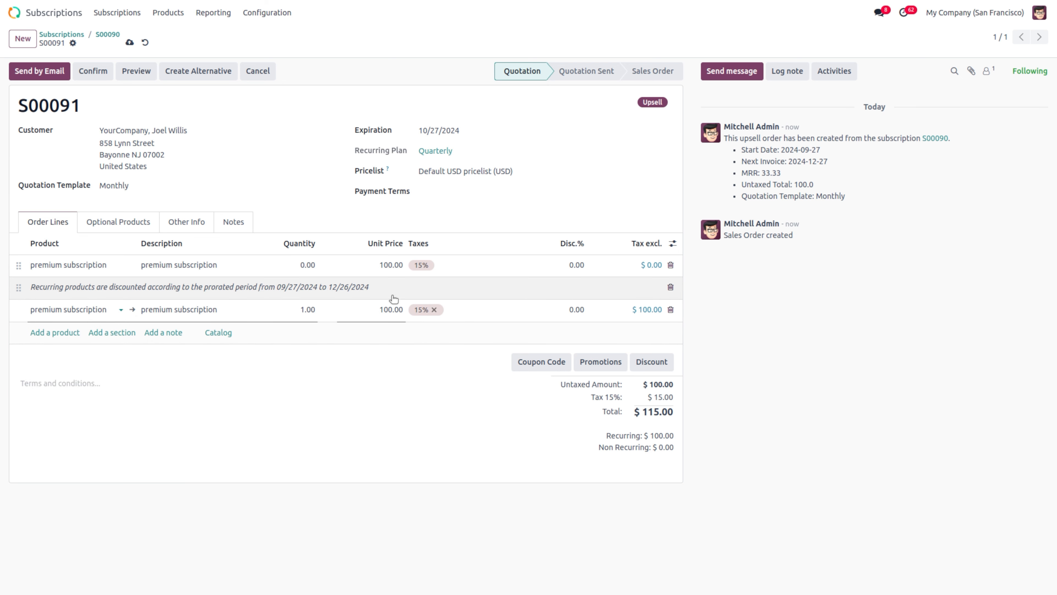
pyautogui.click(308, 265)
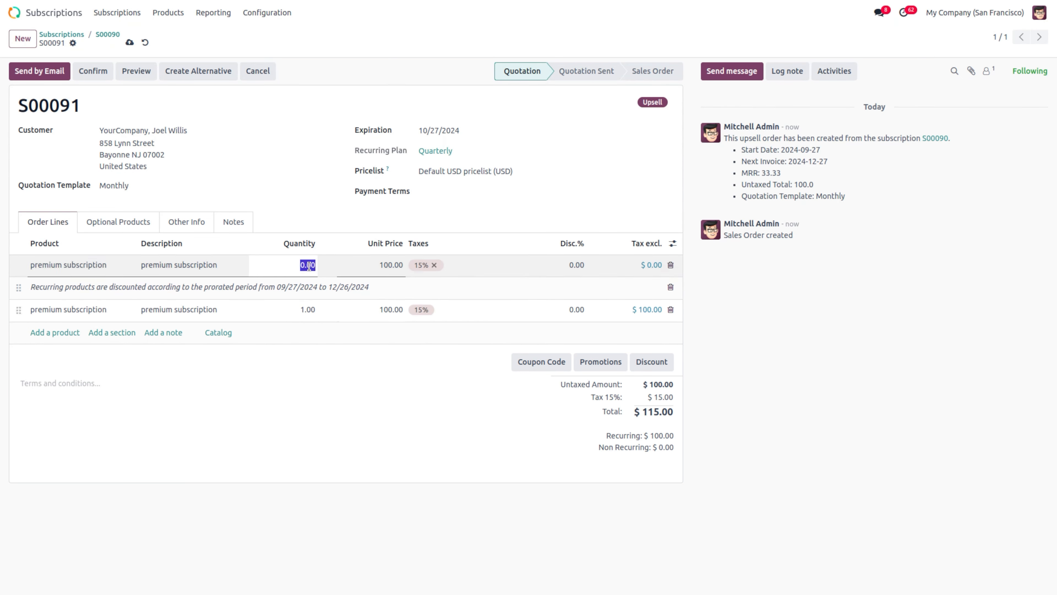
pyautogui.write('1')
pyautogui.click(357, 368)
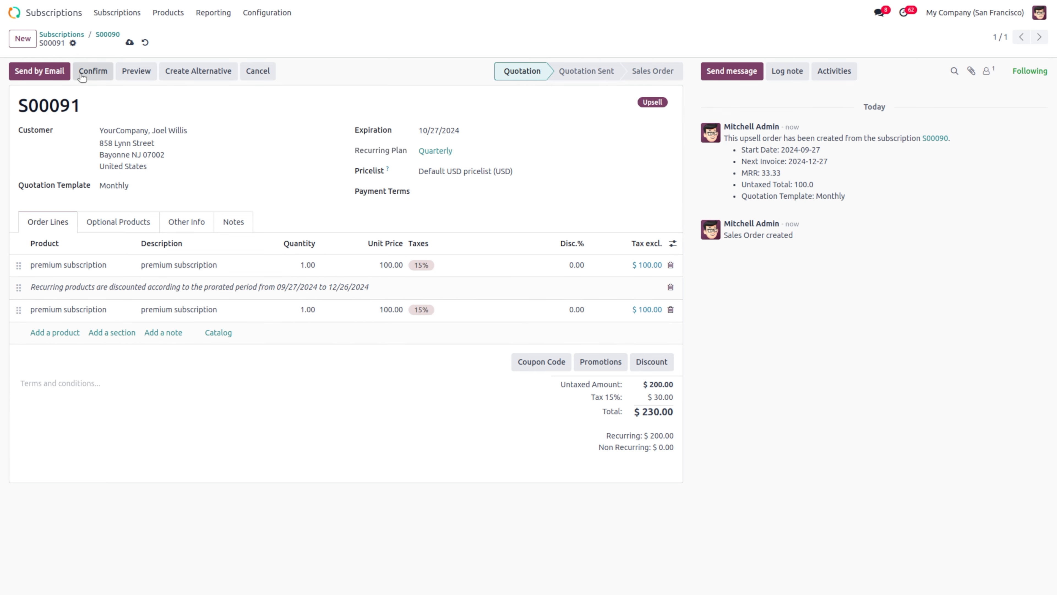
pyautogui.click(130, 43)
# Step: Confirm S00091 as a $230.00 sales order and review its Sales History
pyautogui.click(78, 74)
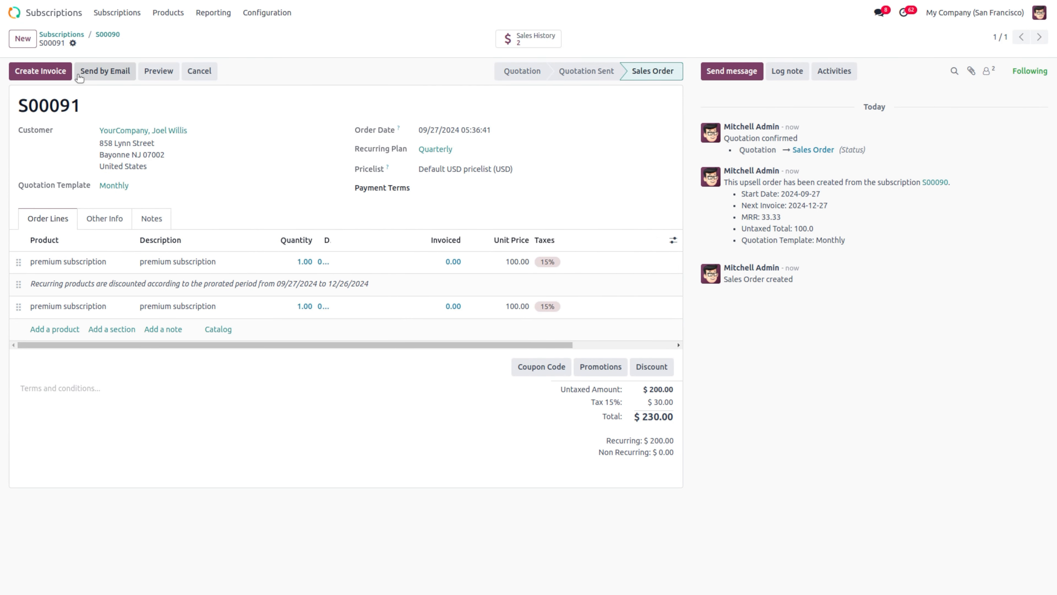
pyautogui.click(534, 45)
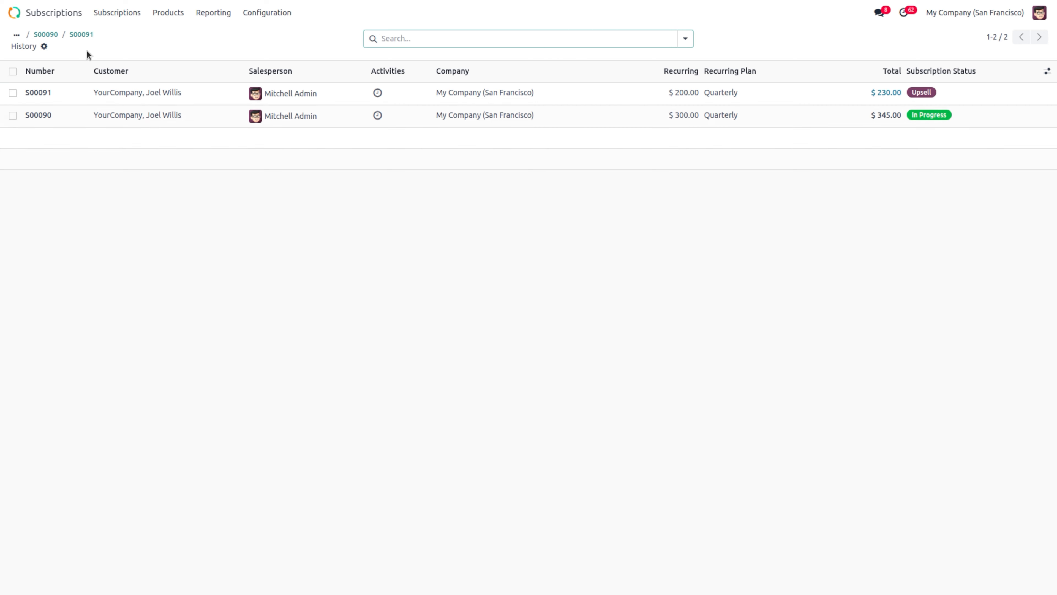
pyautogui.click(83, 35)
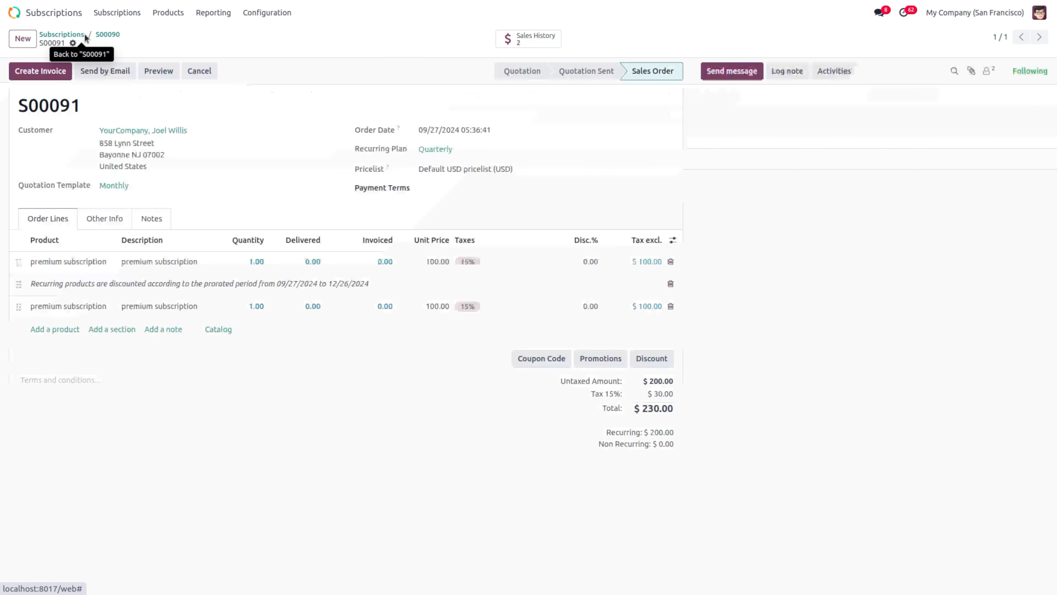
# Step: Create and post invoice INV/2024/00021 for $230.00, register full payment, and return to S00091
pyautogui.click(42, 71)
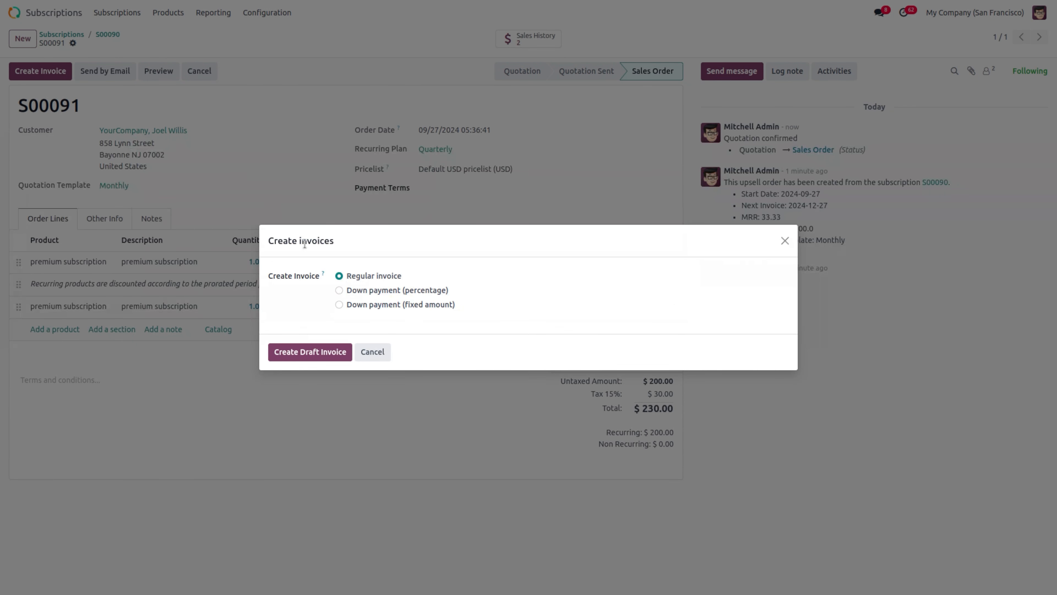
pyautogui.click(309, 353)
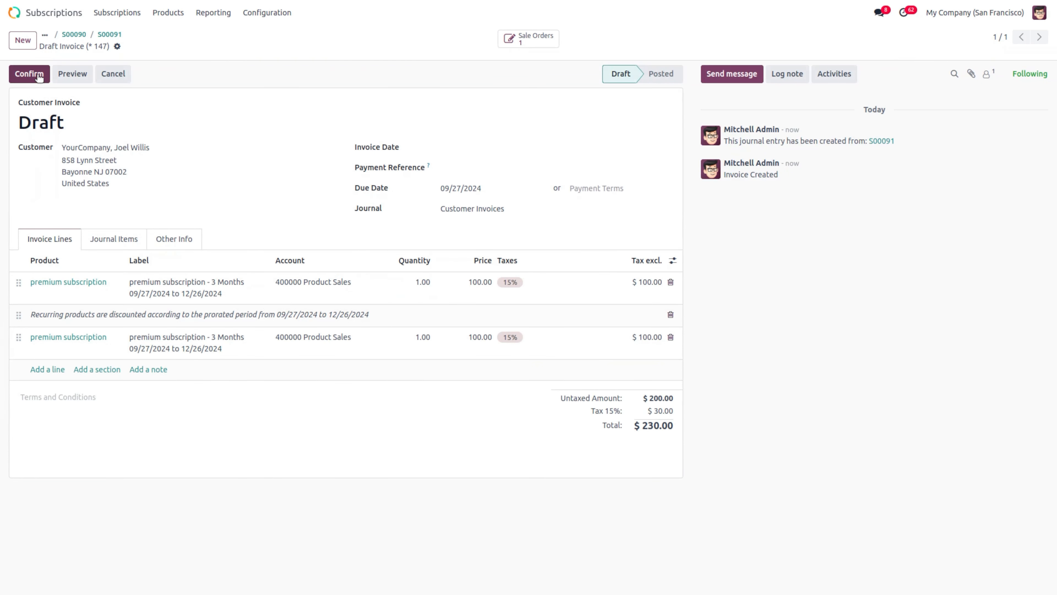
pyautogui.click(38, 75)
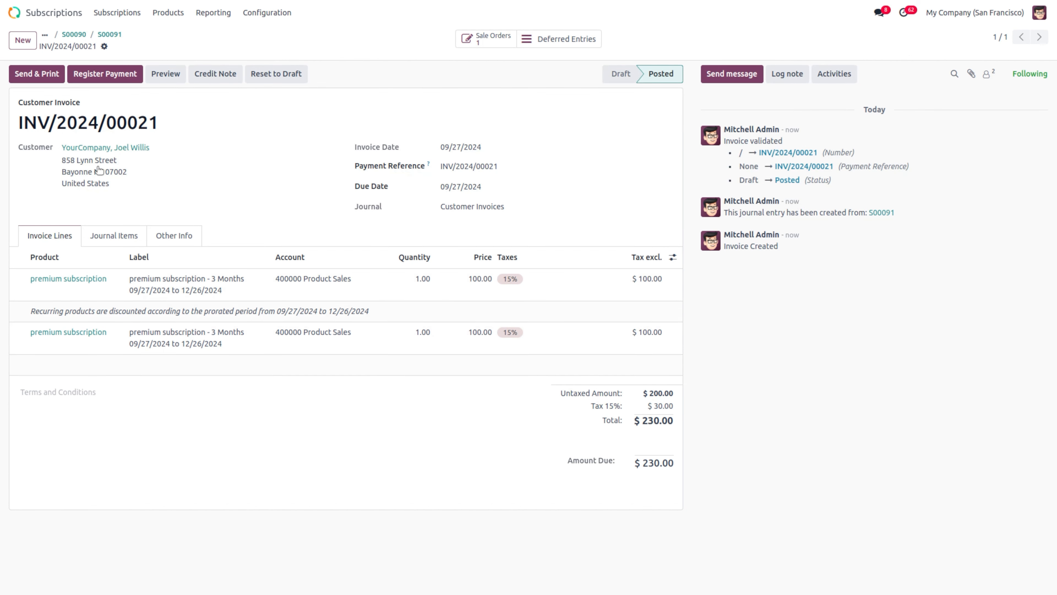
pyautogui.click(89, 75)
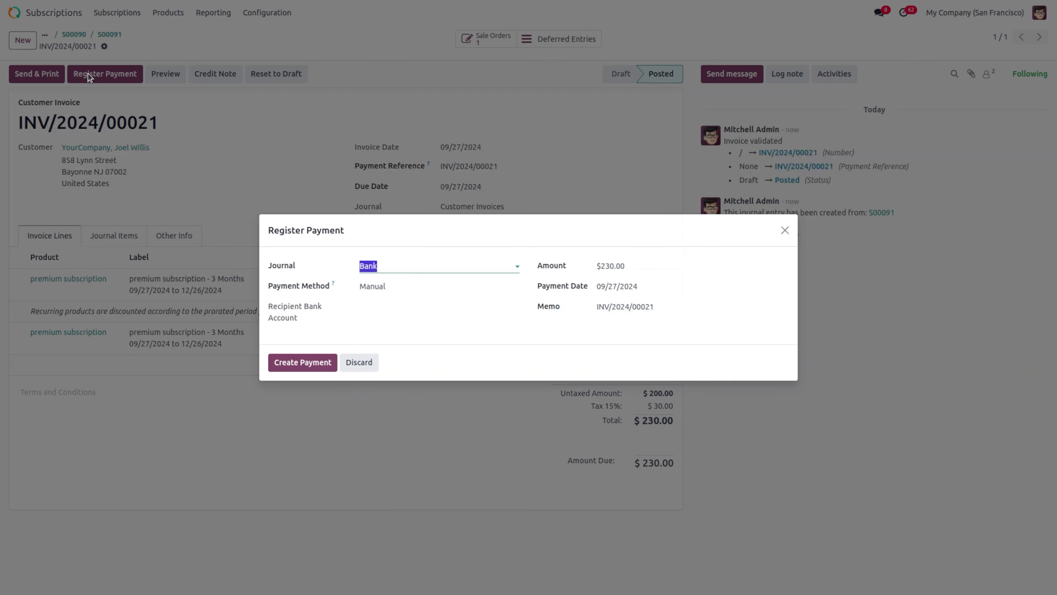
pyautogui.click(303, 367)
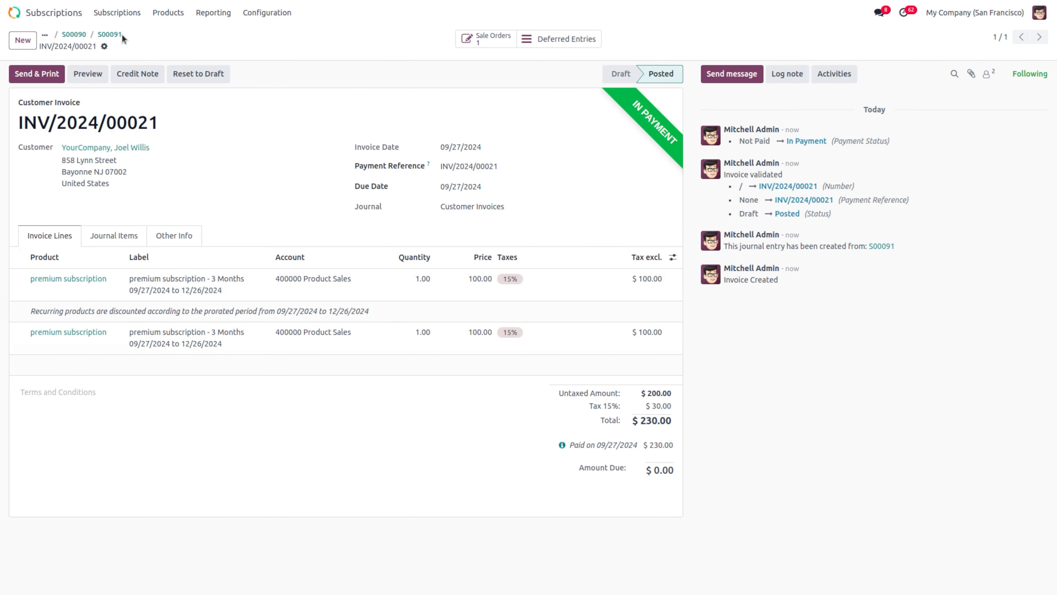
pyautogui.click(110, 34)
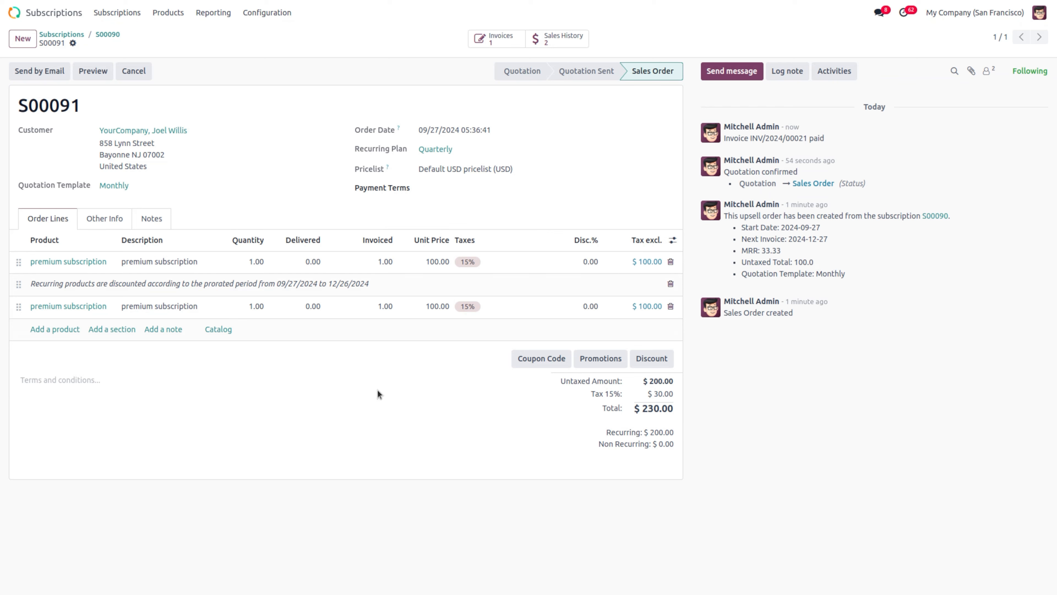
# Step: Check upsell order S00091 in the Upsells list, then switch to the Subscriptions list
pyautogui.click(101, 19)
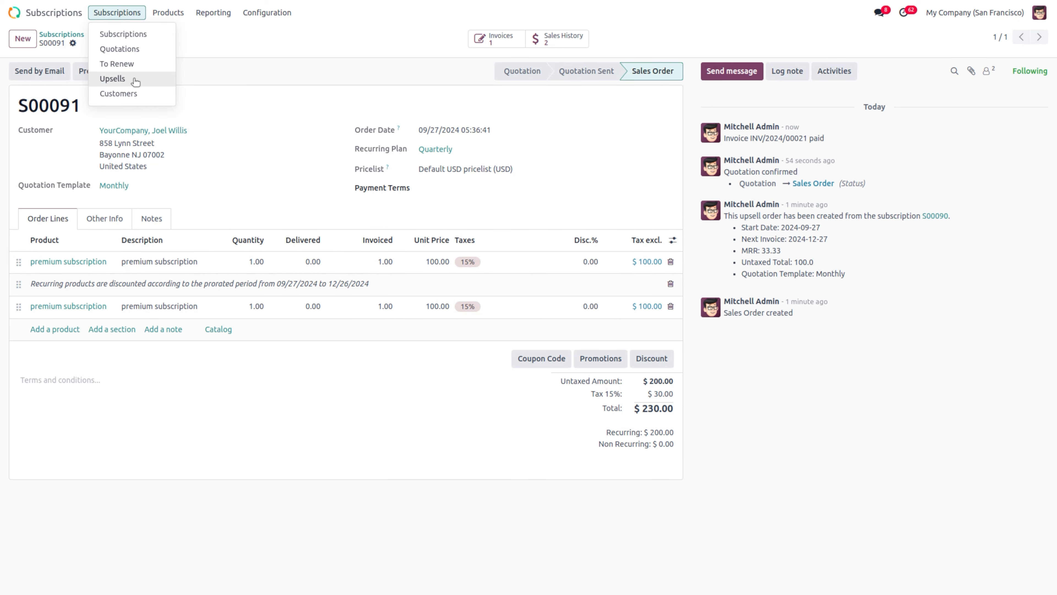
pyautogui.click(112, 79)
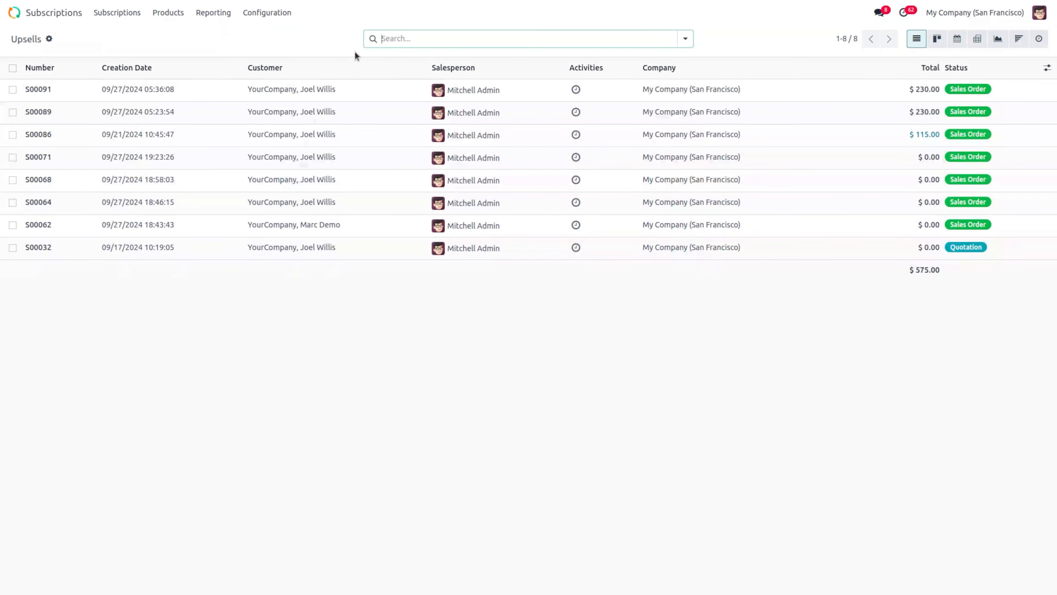
pyautogui.click(57, 88)
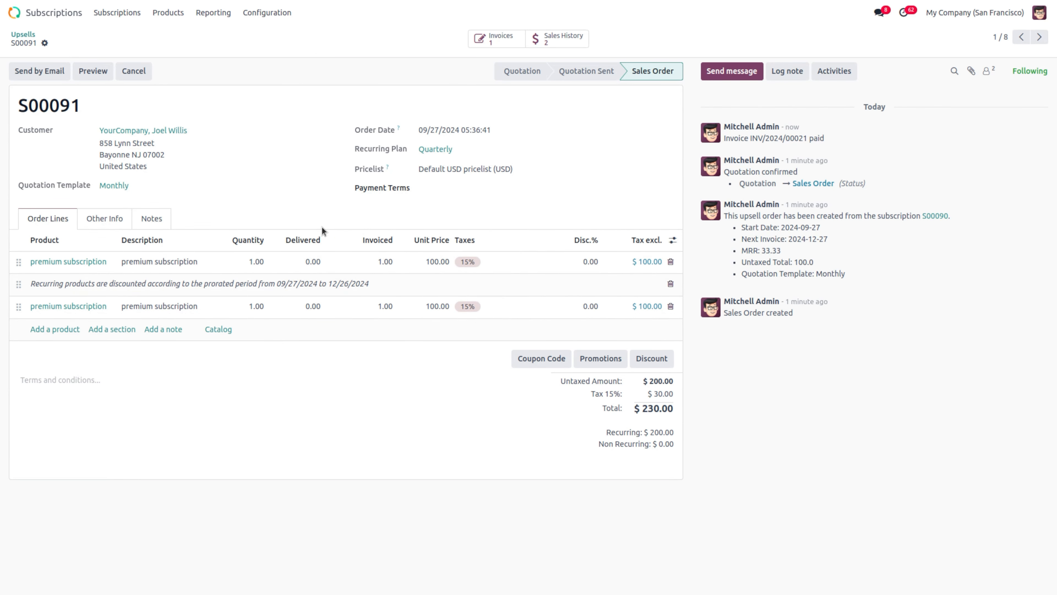
pyautogui.click(127, 17)
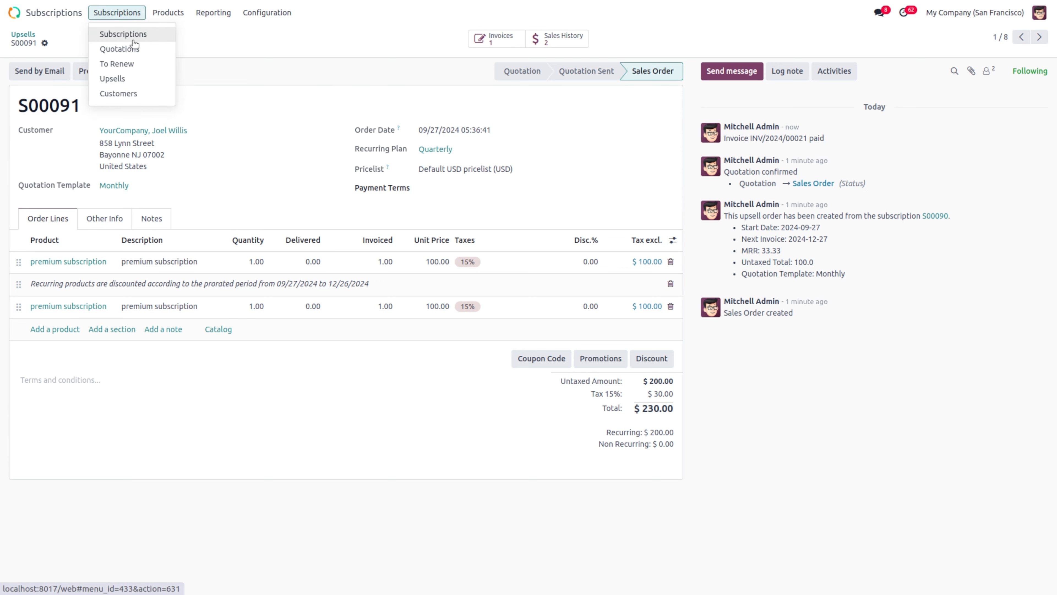
pyautogui.click(133, 40)
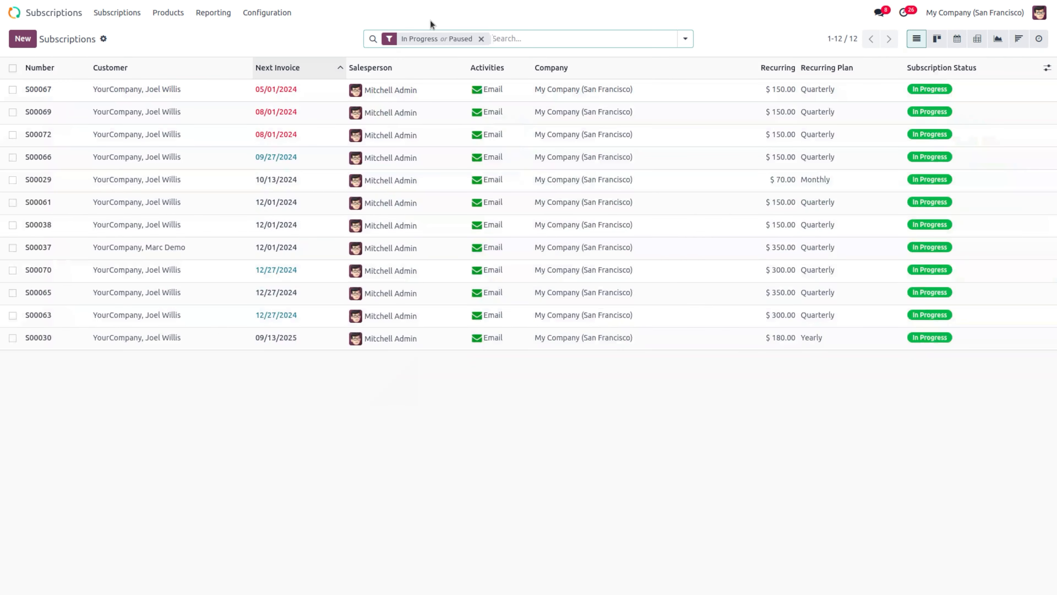
# Step: From Configuration > Automation Rules, create a new rule and enter 'new' as its Action Name
pyautogui.click(252, 13)
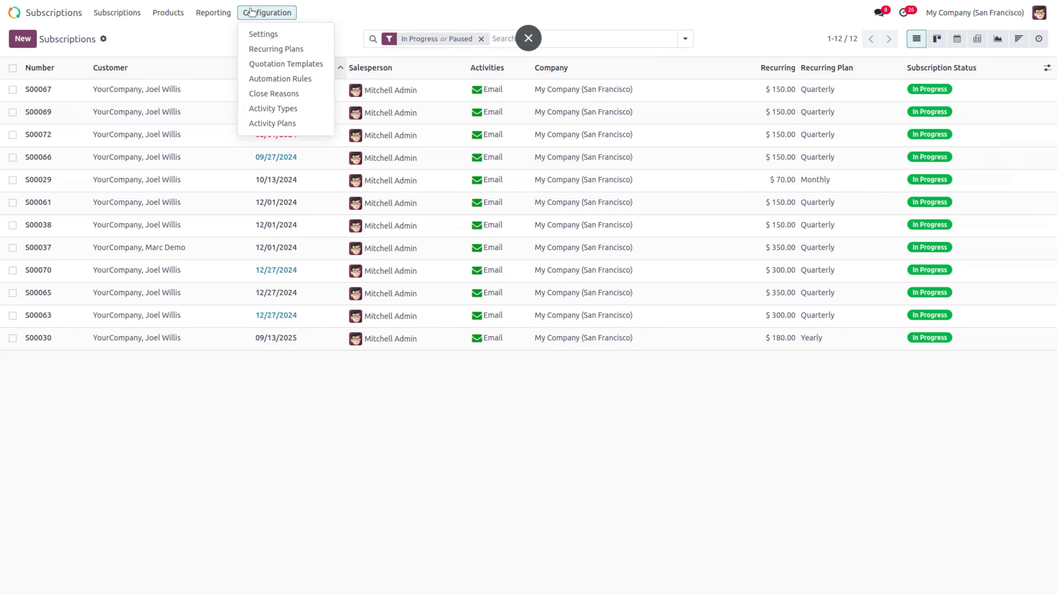
pyautogui.click(301, 79)
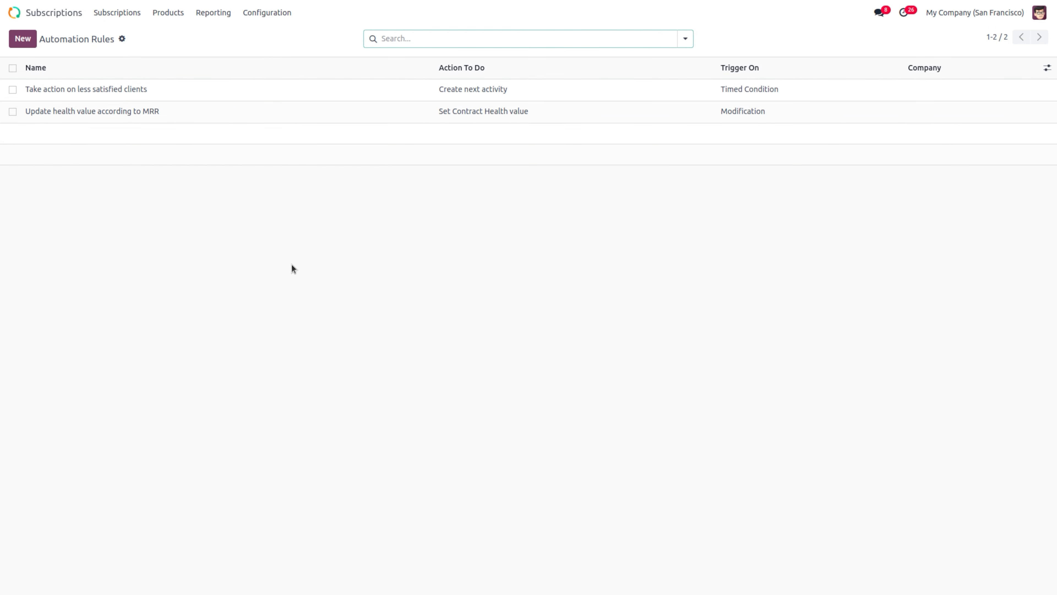
pyautogui.click(18, 39)
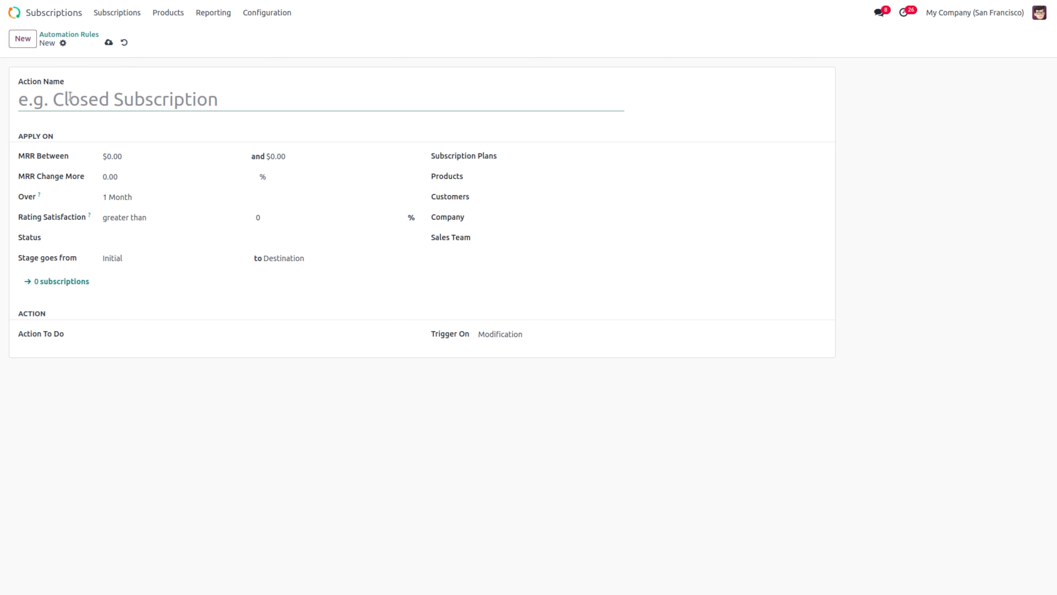
pyautogui.write('new')
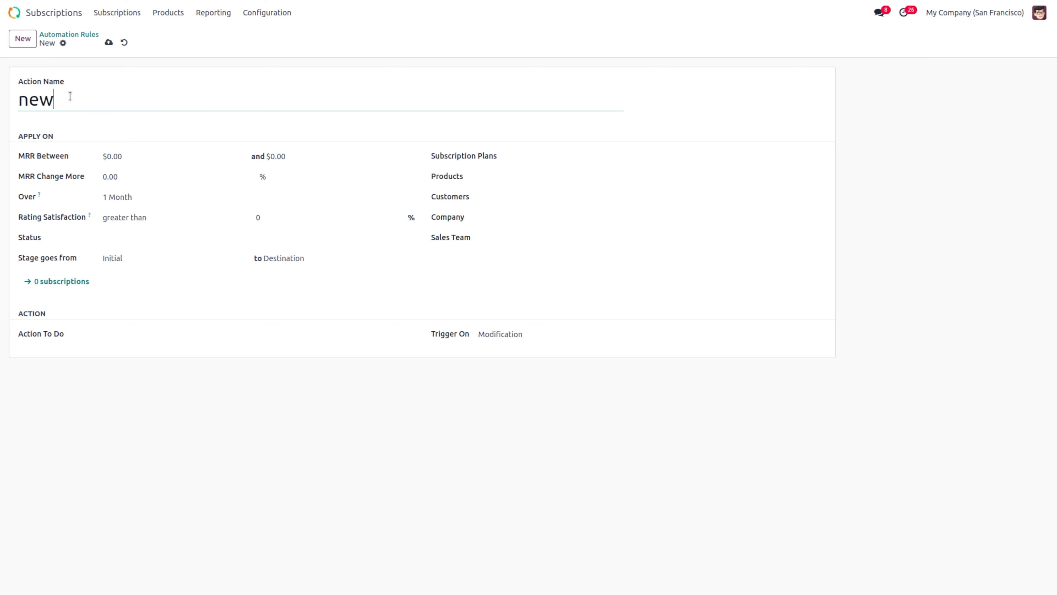
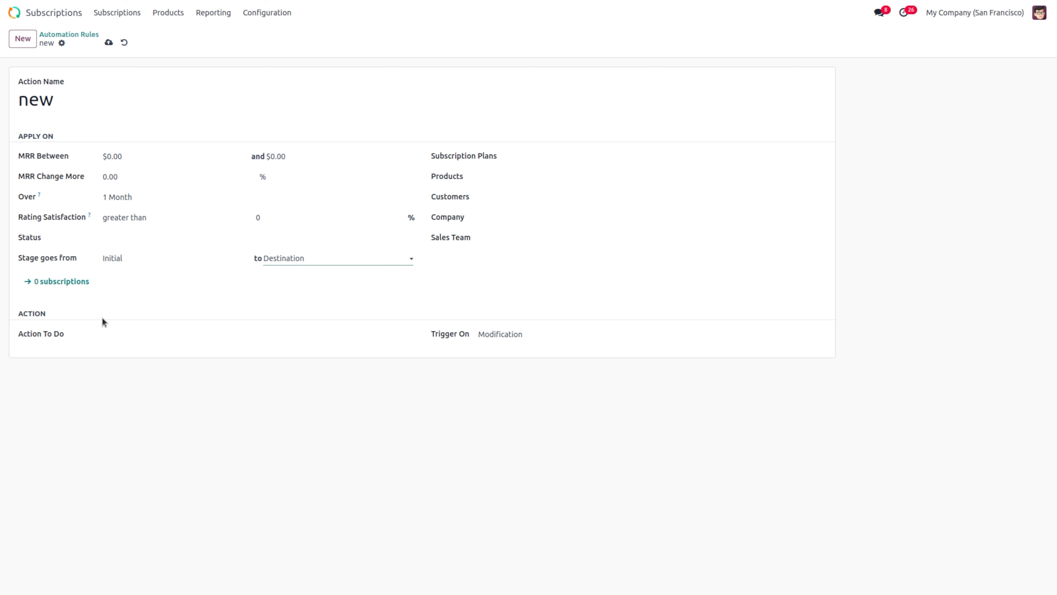
# Step: Open the Action To Do choices on the unsaved automation rule 'new'
pyautogui.click(121, 334)
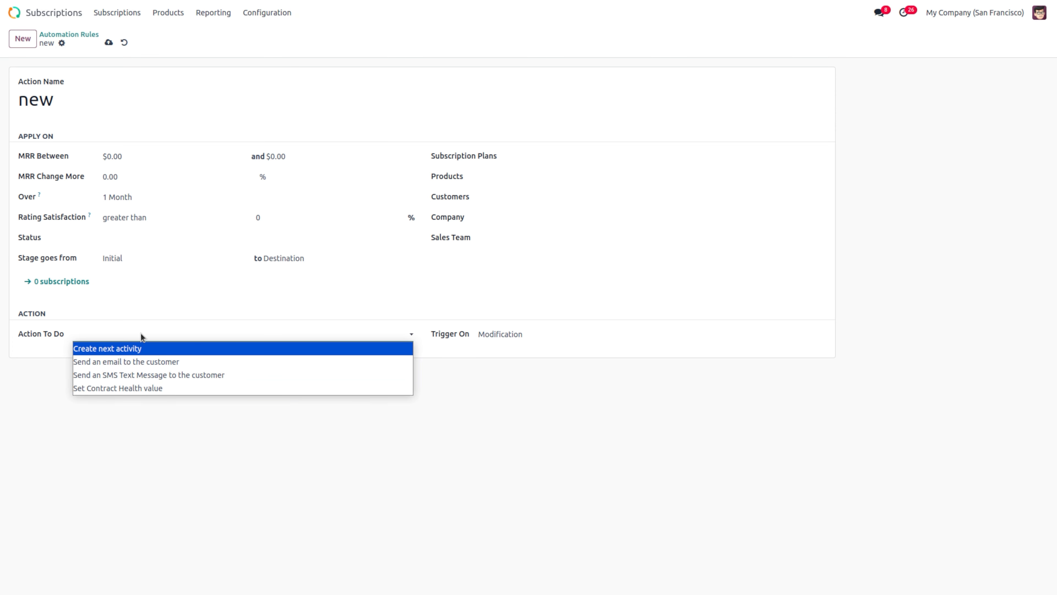
# Step: Make the rule email the customer using the Sales: Send Quotation template, and open that template
pyautogui.click(166, 362)
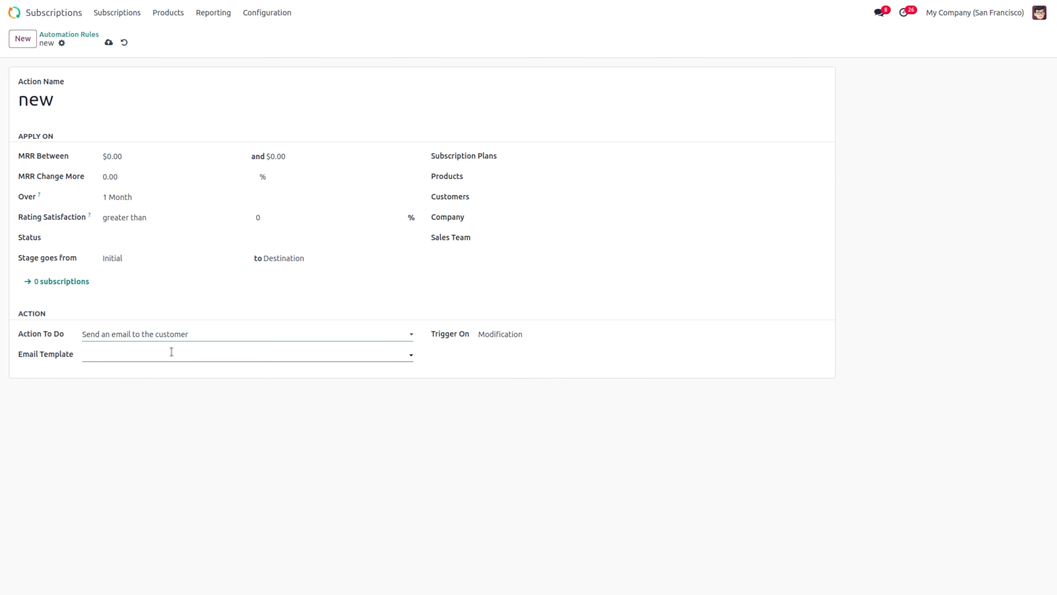
pyautogui.click(172, 352)
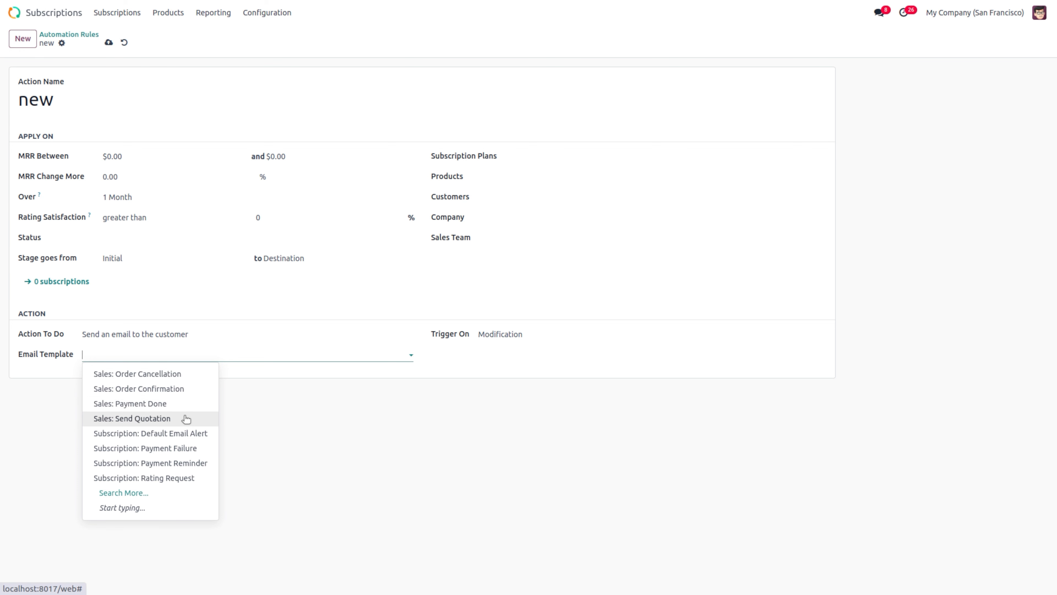
pyautogui.click(185, 418)
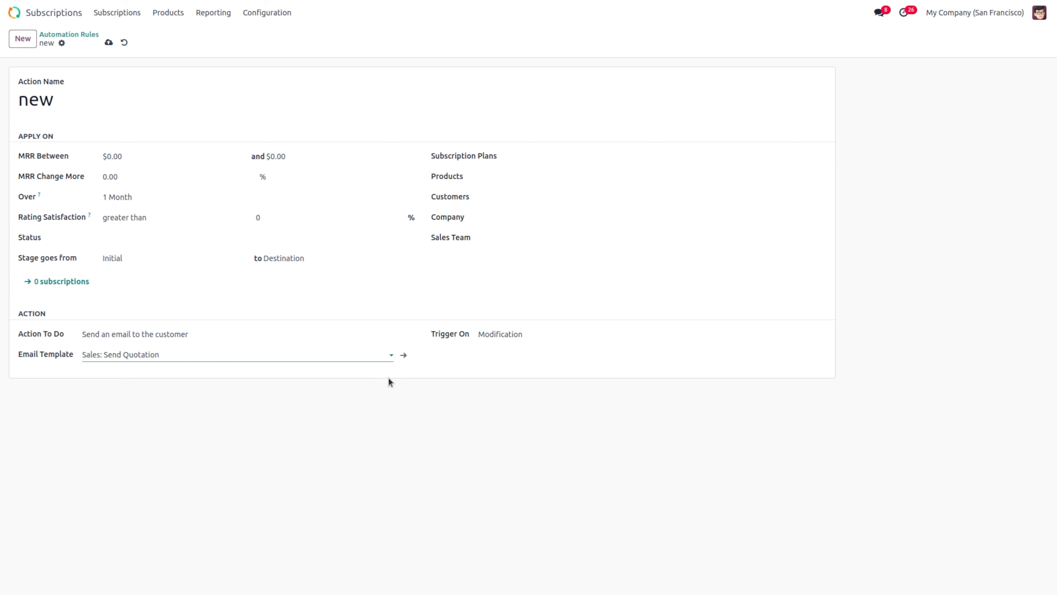
pyautogui.click(404, 356)
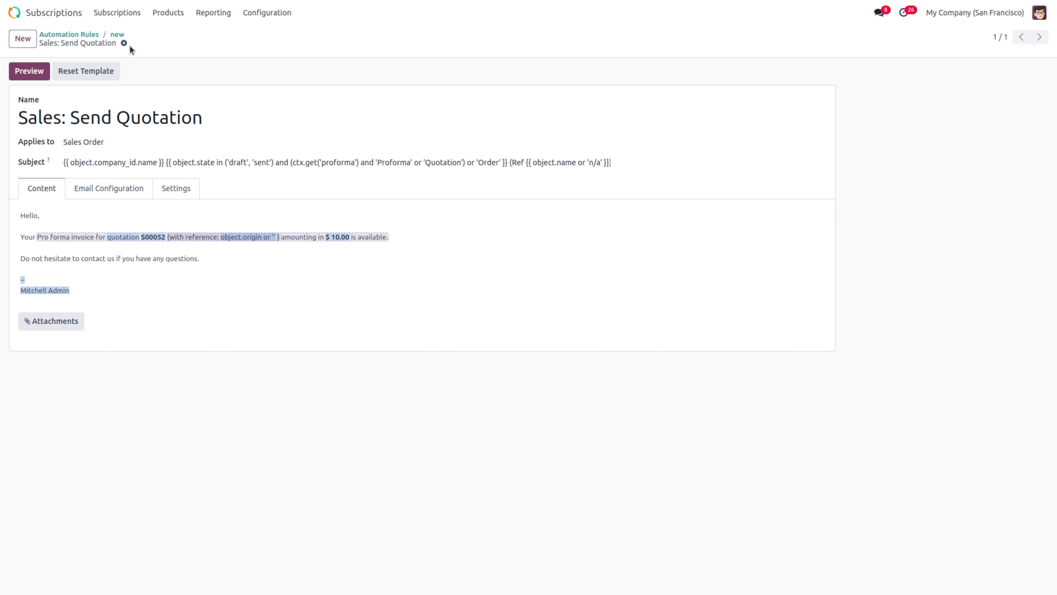
# Step: Return to rule 'new', recheck its Sales: Send Quotation template, then go back to Automation Rules
pyautogui.click(119, 34)
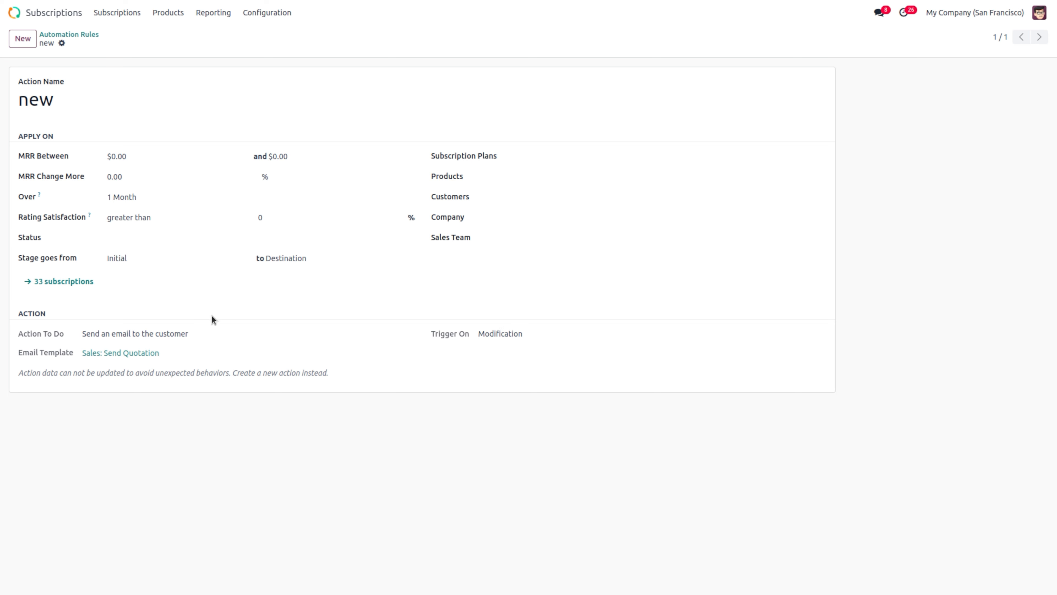
pyautogui.tripleClick(155, 334)
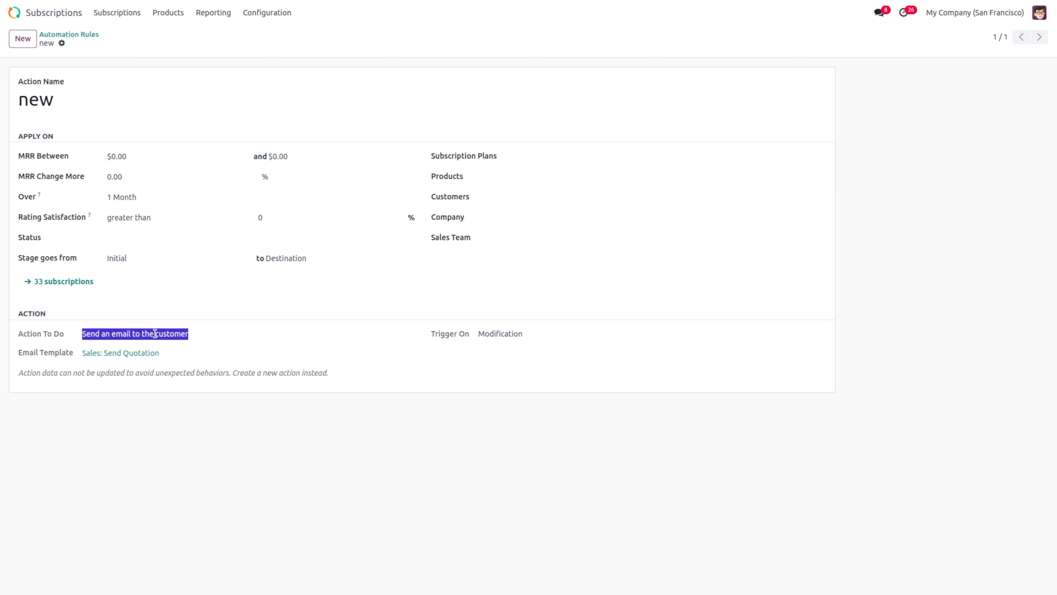
pyautogui.click(140, 353)
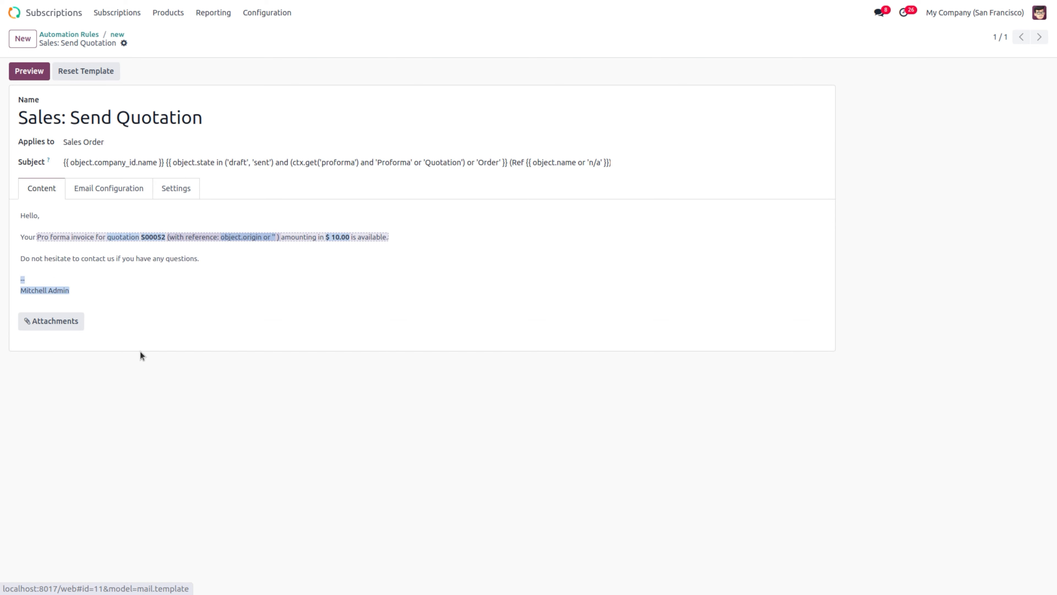
pyautogui.click(117, 35)
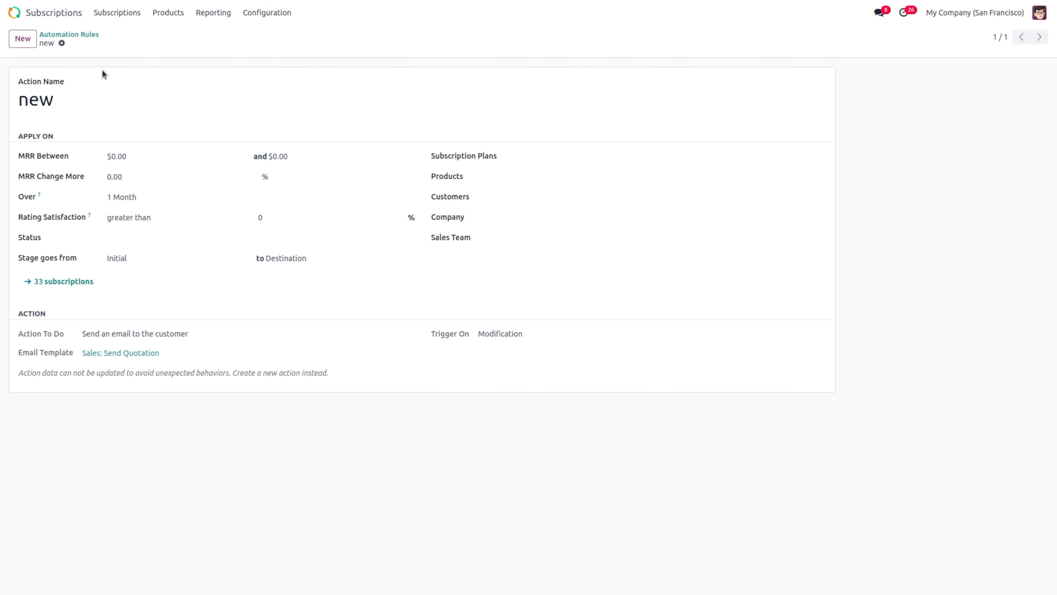
pyautogui.click(90, 40)
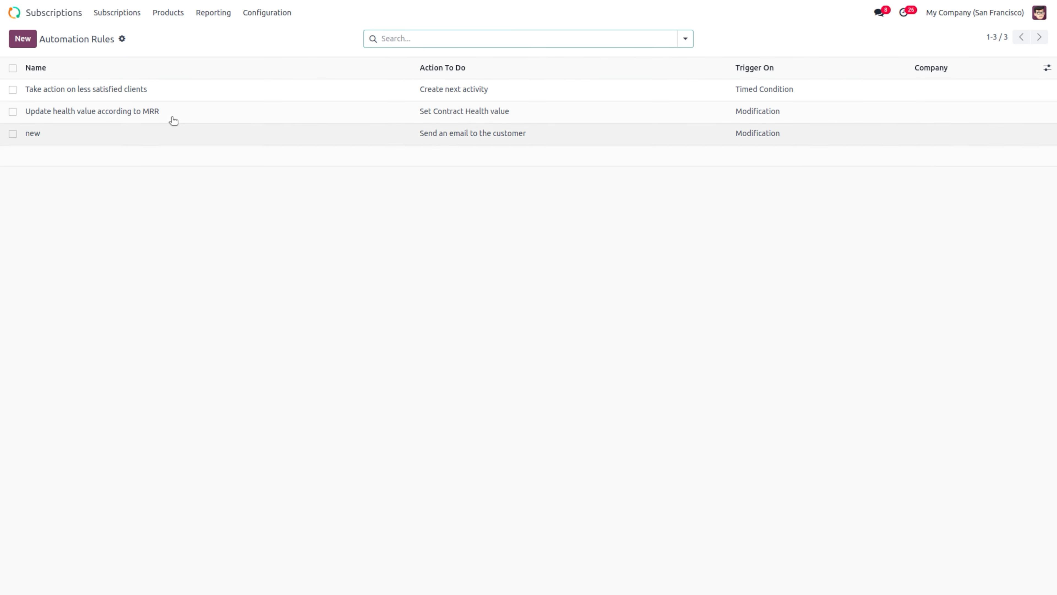
pyautogui.click(116, 90)
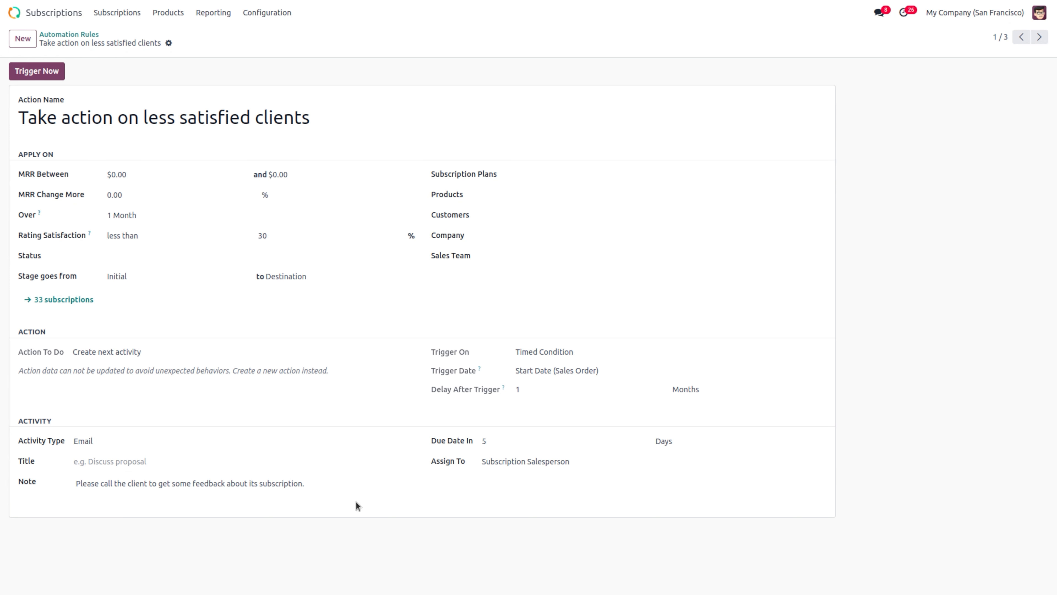
pyautogui.click(534, 435)
pyautogui.click(542, 460)
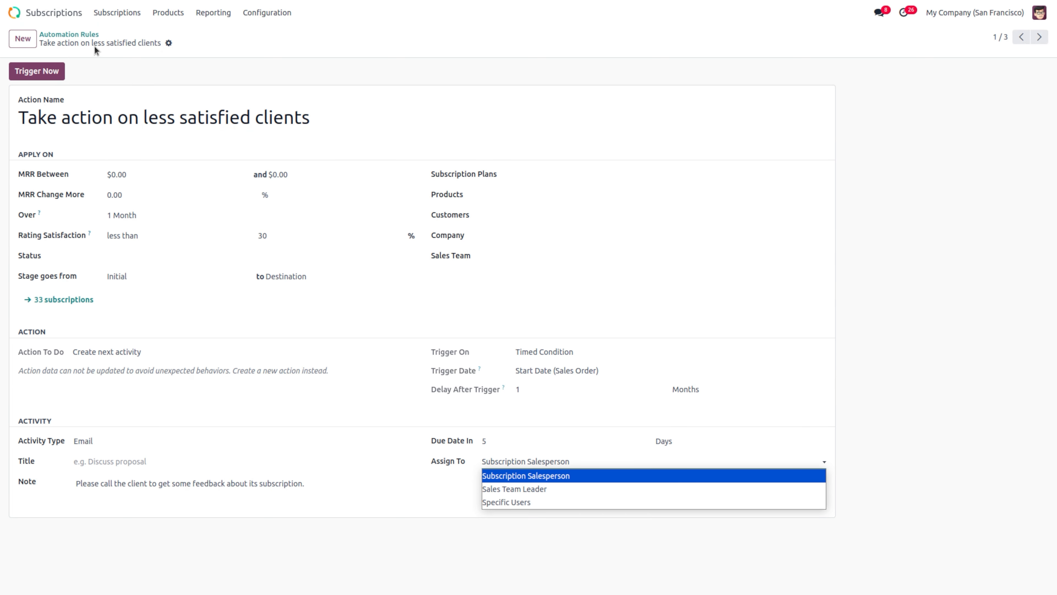
pyautogui.click(81, 35)
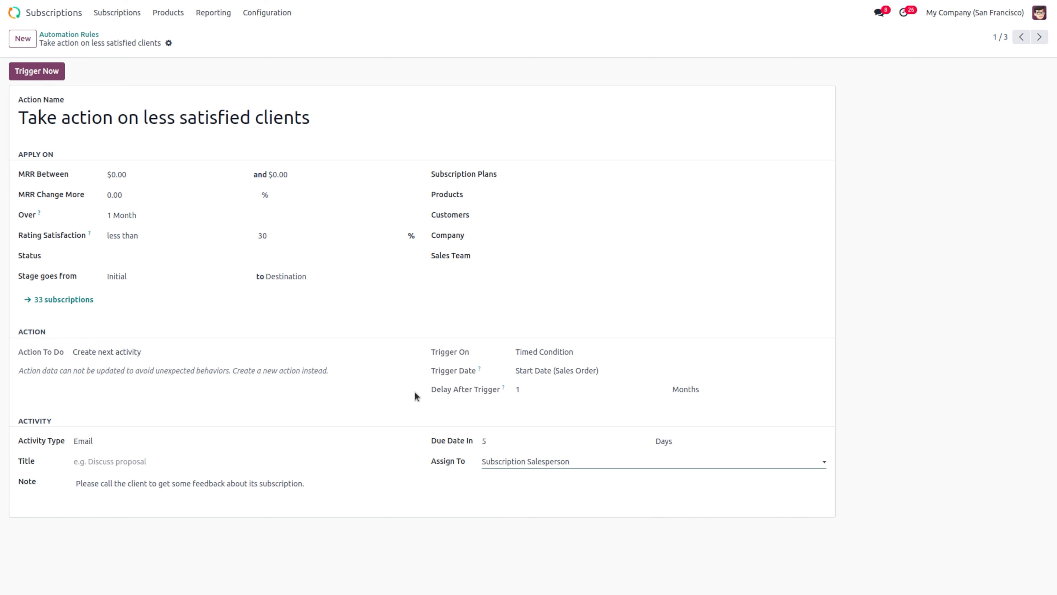
pyautogui.click(67, 34)
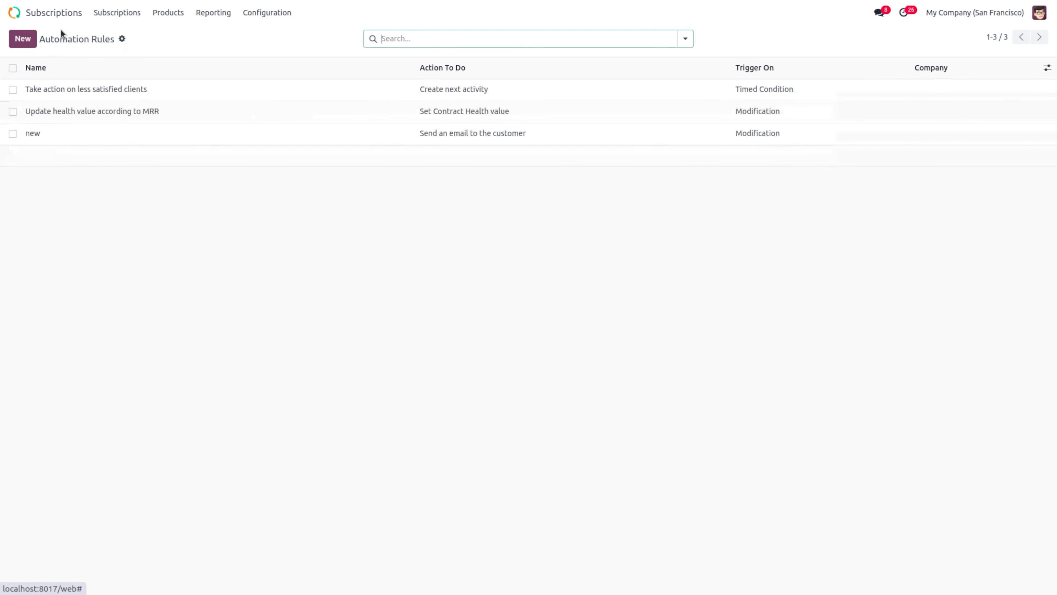
# Step: Open rule 'new', review the 33 subscriptions it matches, and return to the rule
pyautogui.click(54, 142)
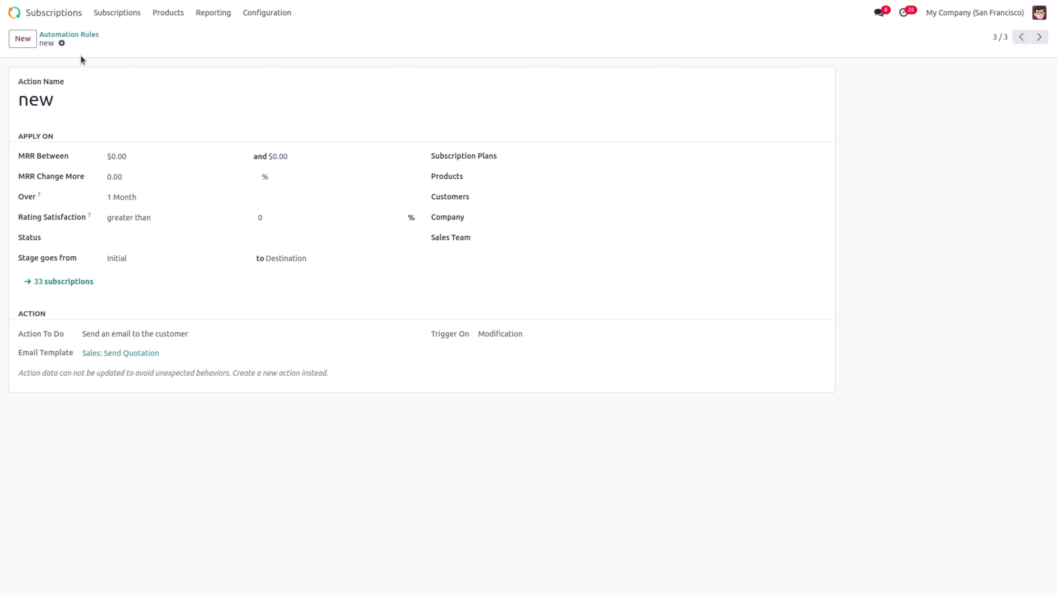
pyautogui.click(54, 283)
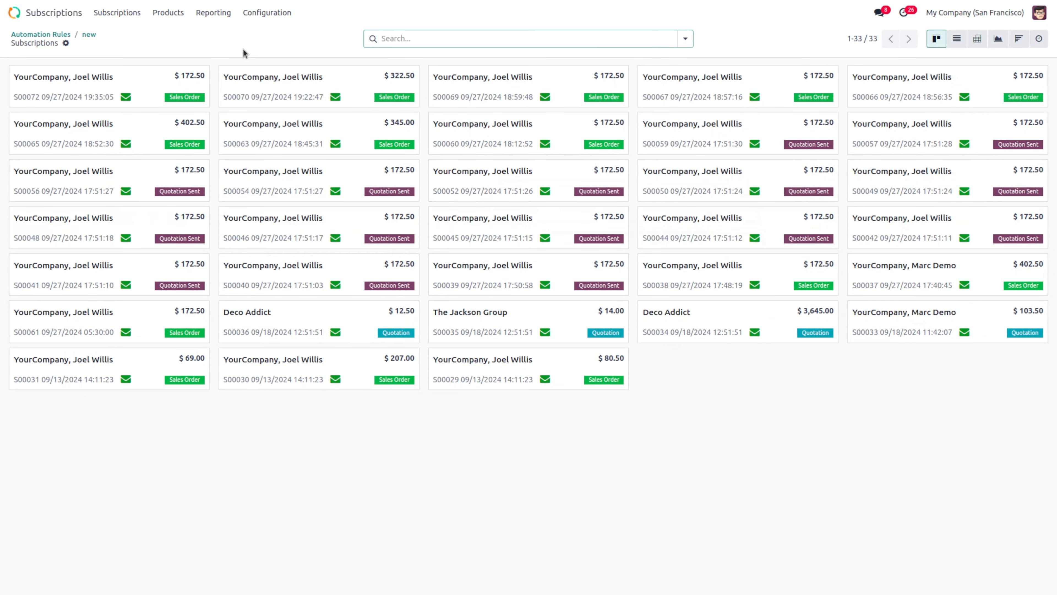
pyautogui.click(88, 35)
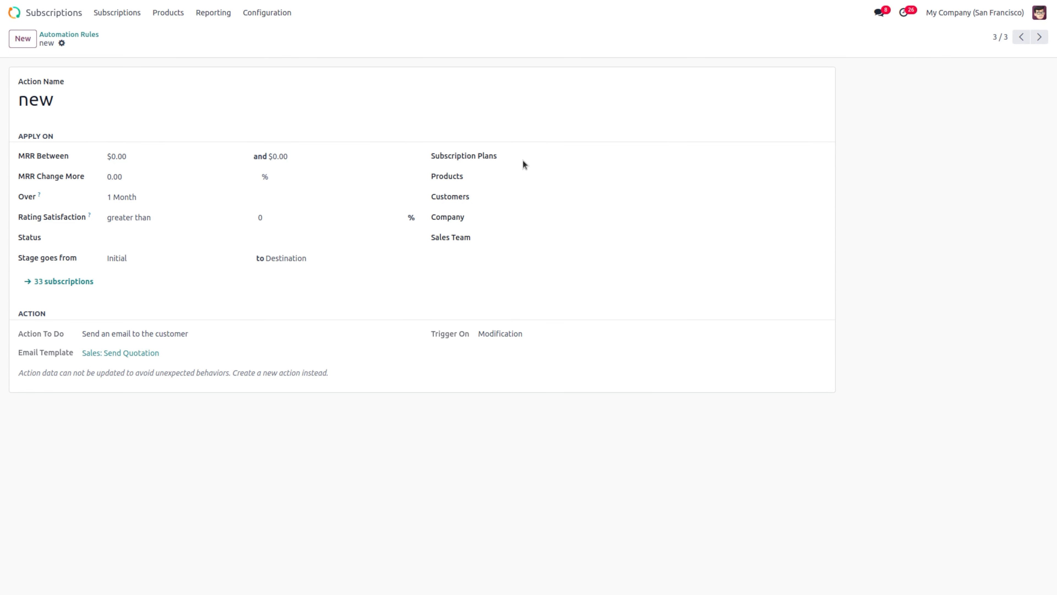
# Step: Restrict rule 'new' to the Quarterly plan and premium subscription product, then save it
pyautogui.click(530, 156)
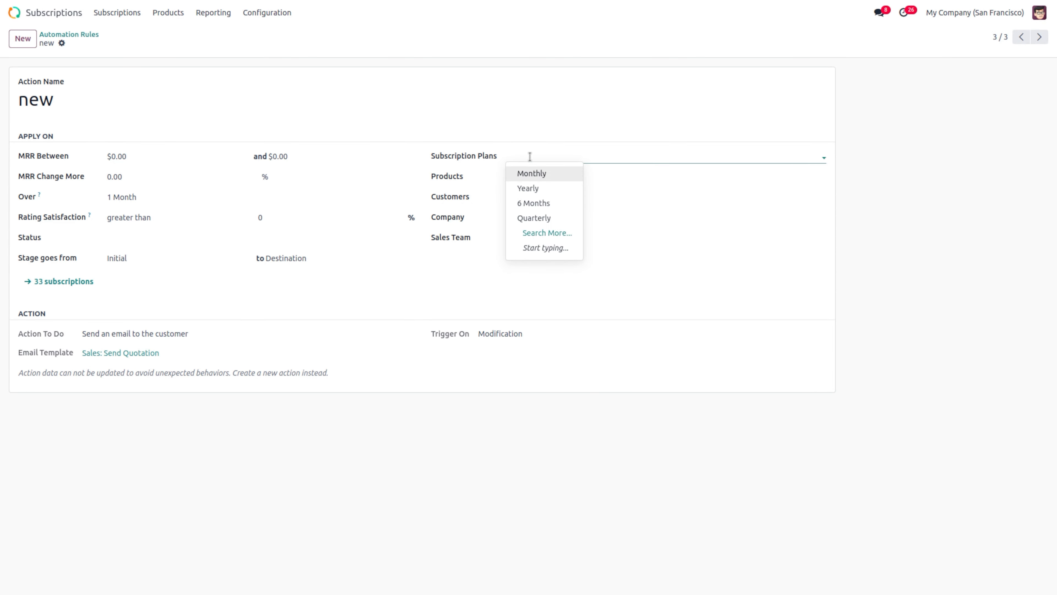
pyautogui.click(542, 219)
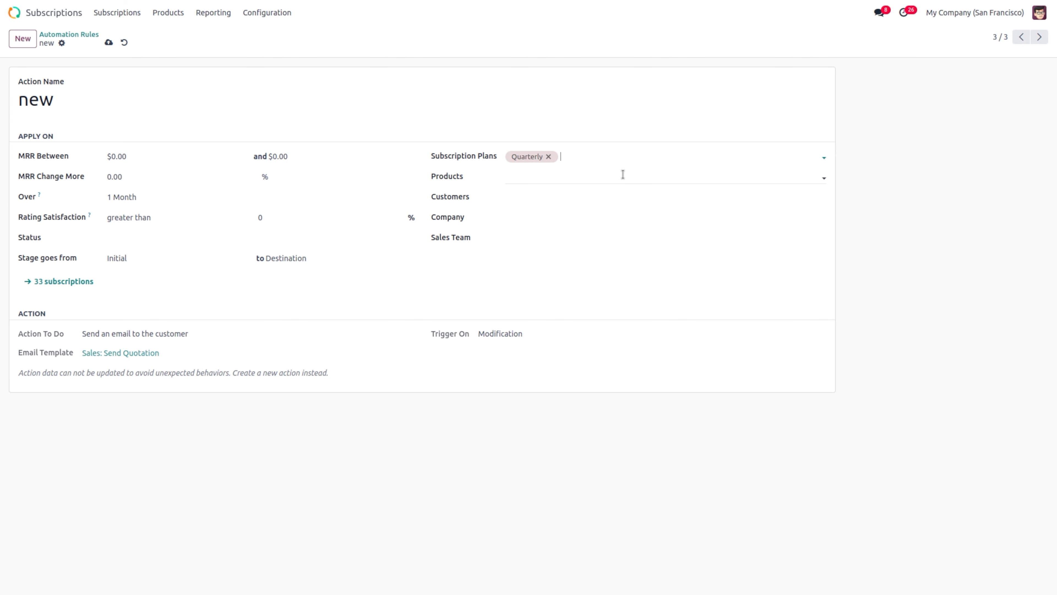
pyautogui.click(617, 177)
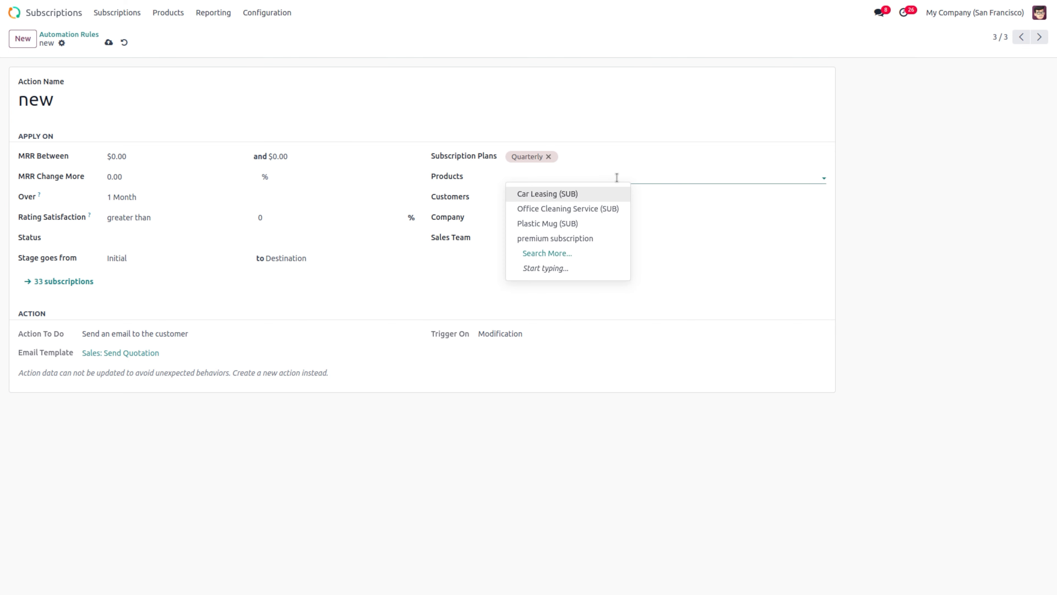
pyautogui.click(577, 227)
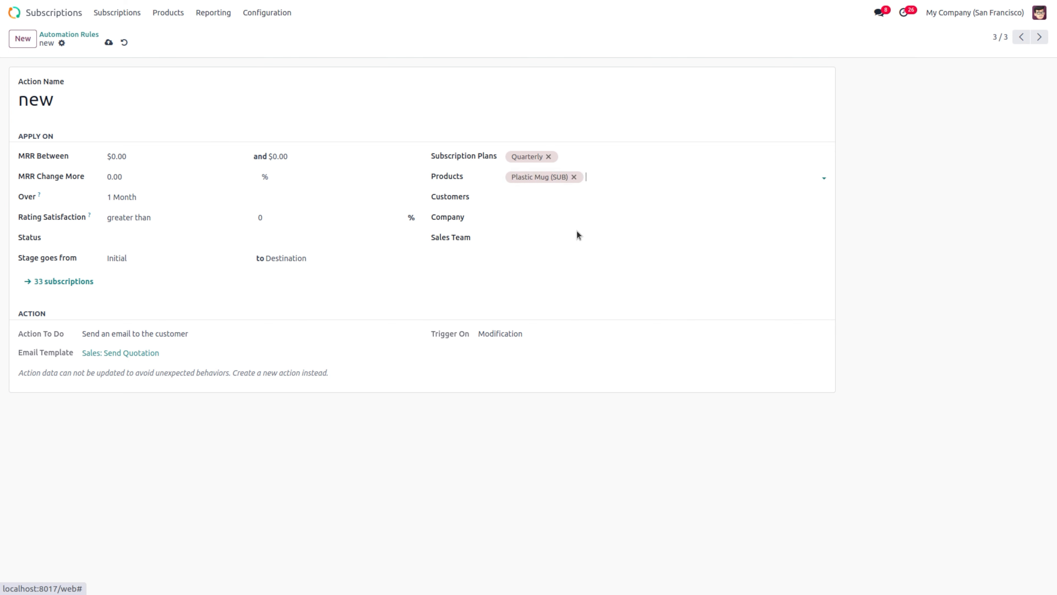
pyautogui.click(574, 176)
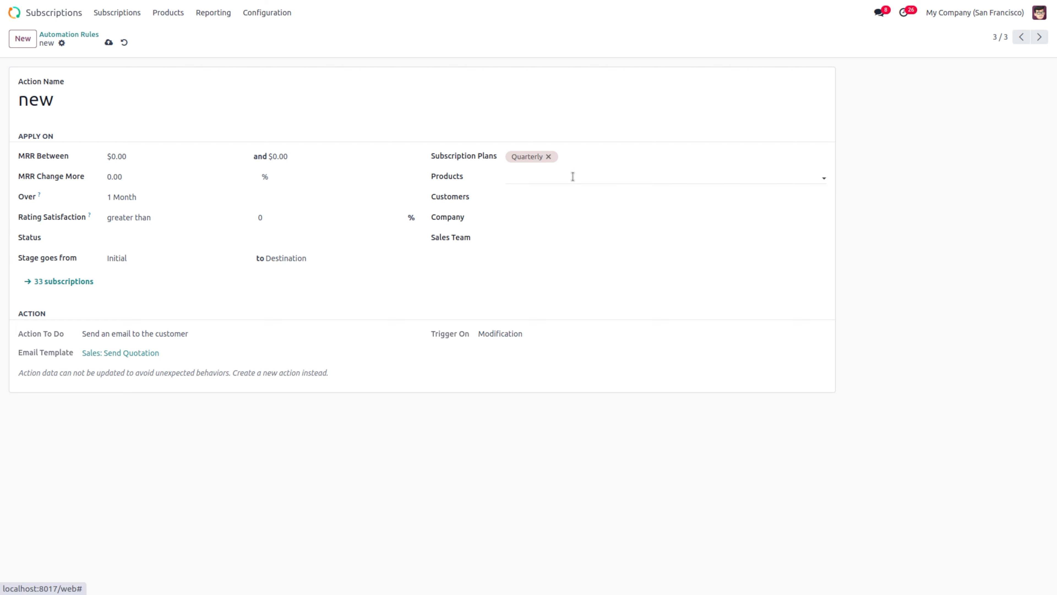
pyautogui.click(573, 176)
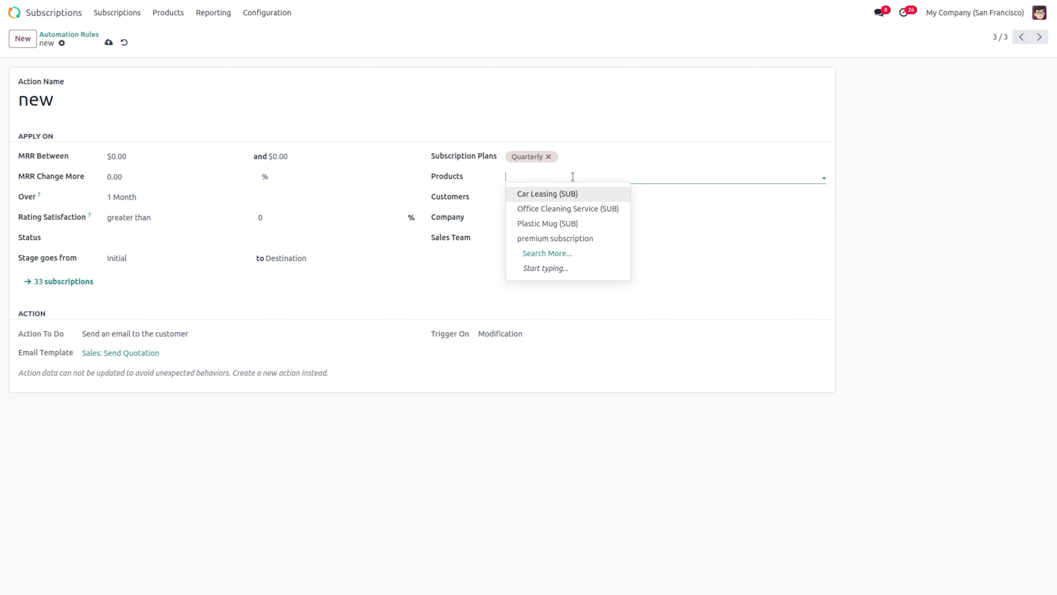
pyautogui.click(565, 237)
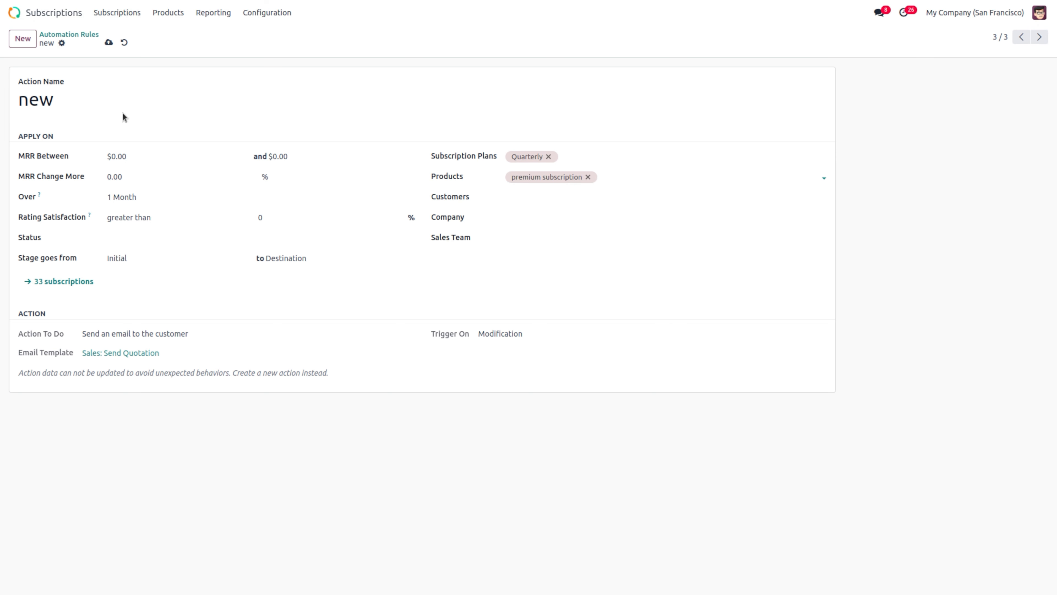
pyautogui.click(108, 43)
pyautogui.click(47, 285)
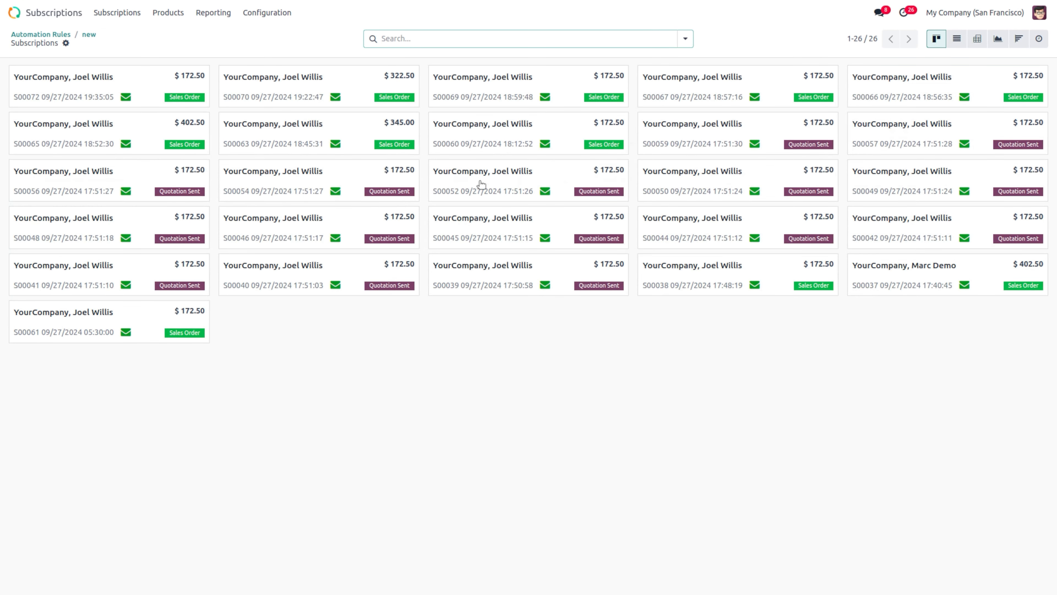
pyautogui.click(89, 35)
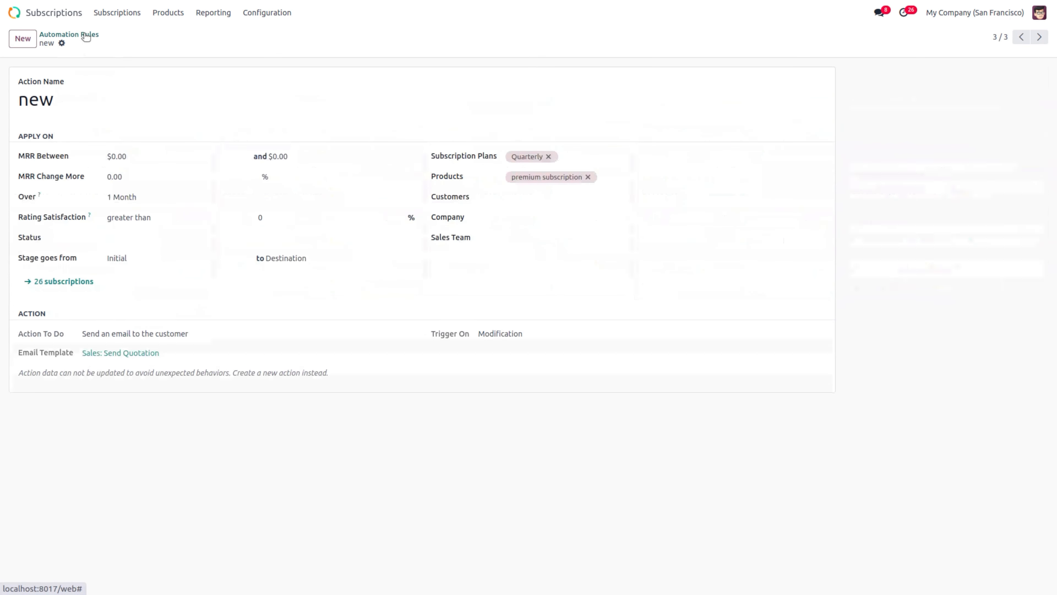
pyautogui.click(113, 9)
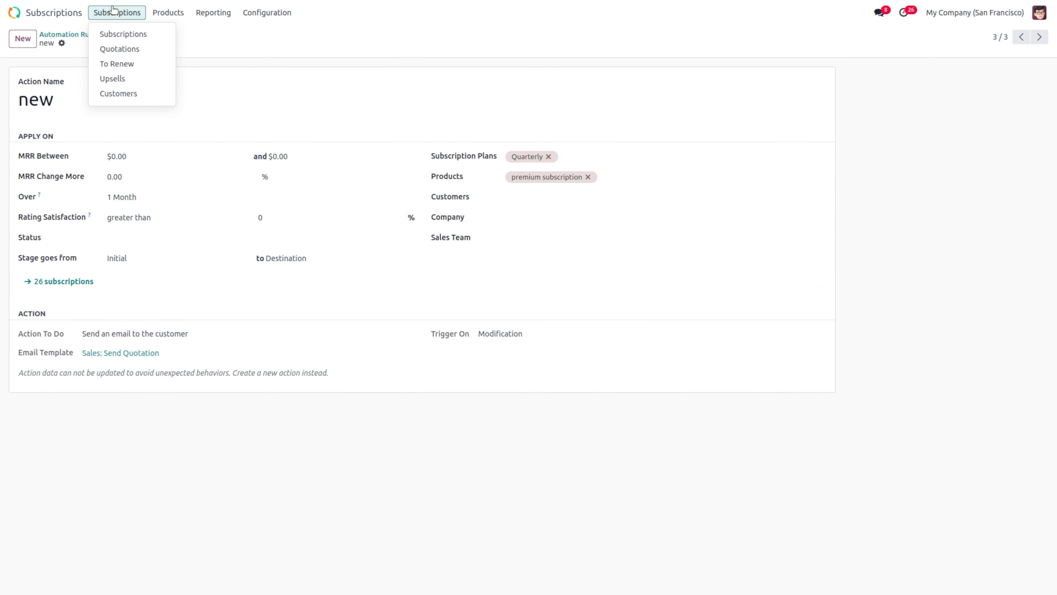
pyautogui.click(125, 37)
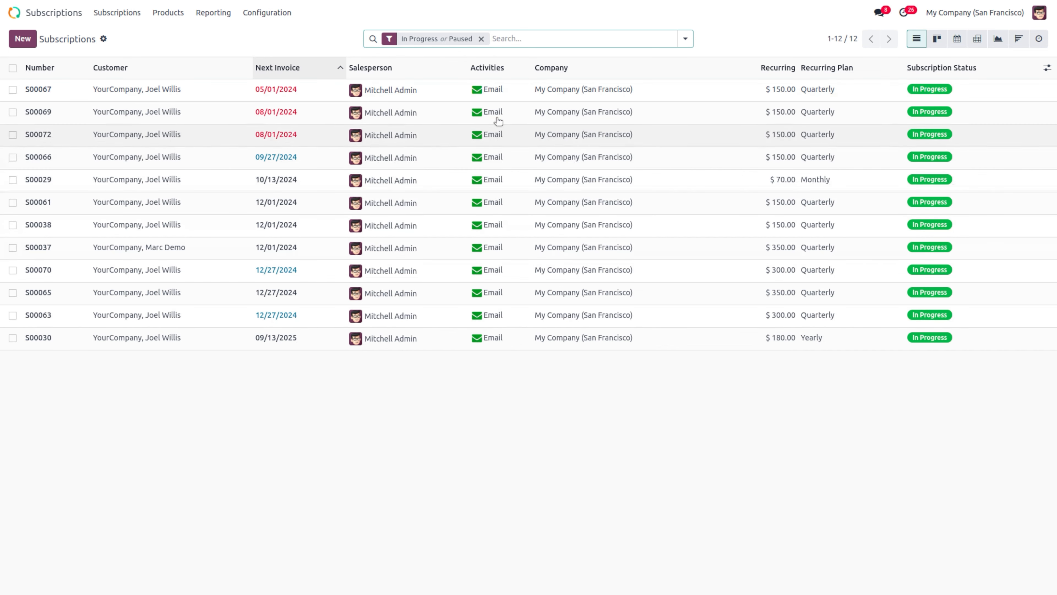
pyautogui.click(448, 92)
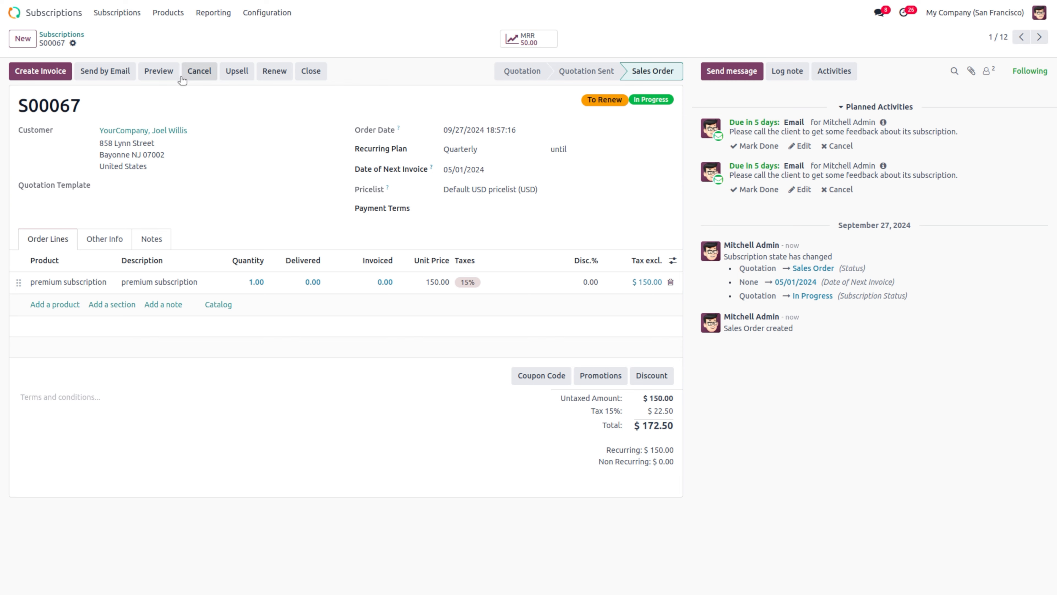
pyautogui.click(62, 34)
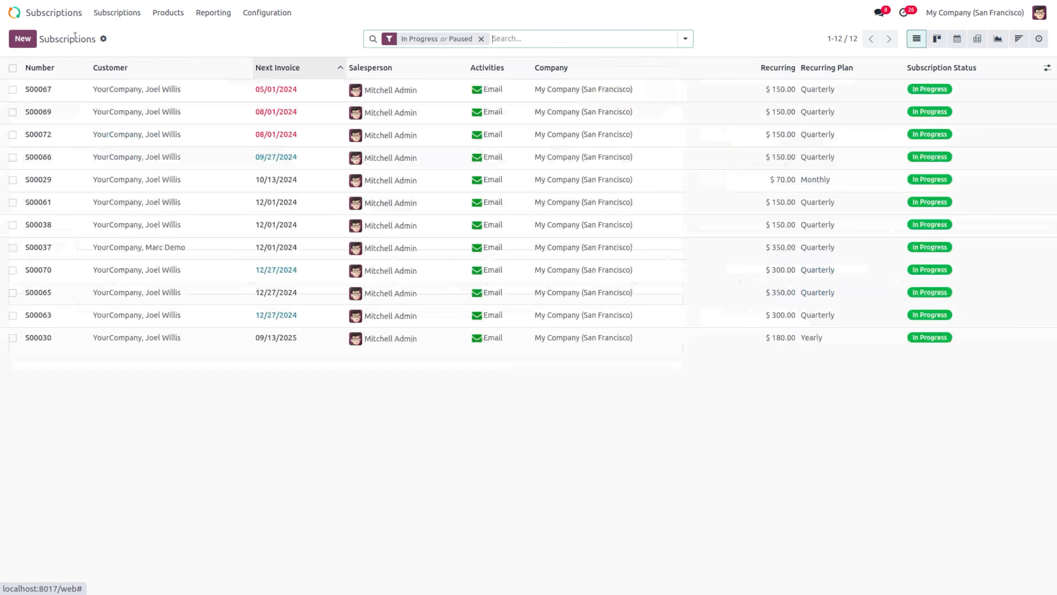
# Step: Start a new close reason from Configuration > Close Reasons
pyautogui.click(260, 13)
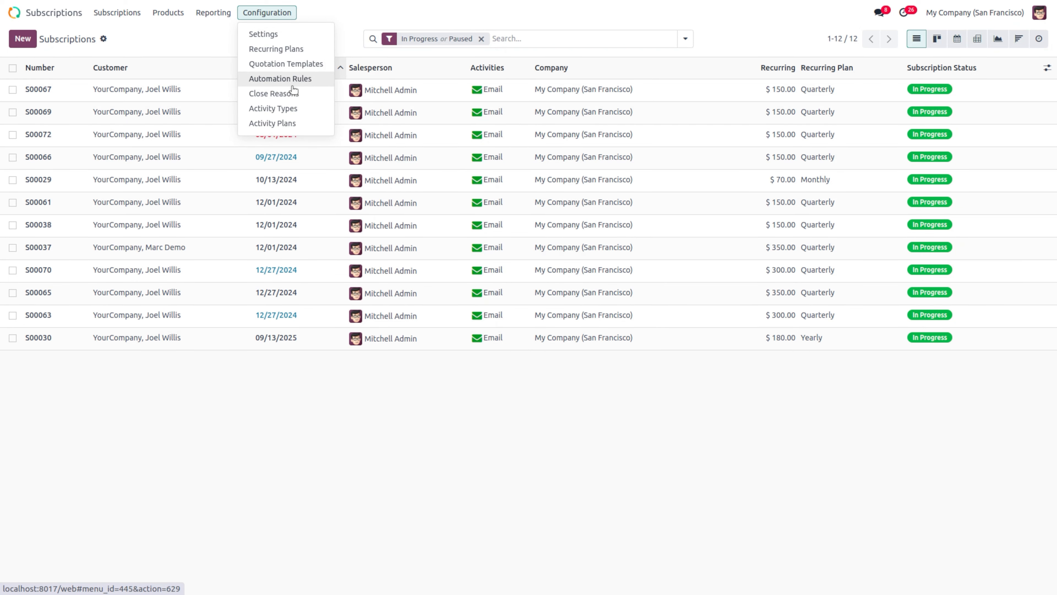
pyautogui.click(292, 95)
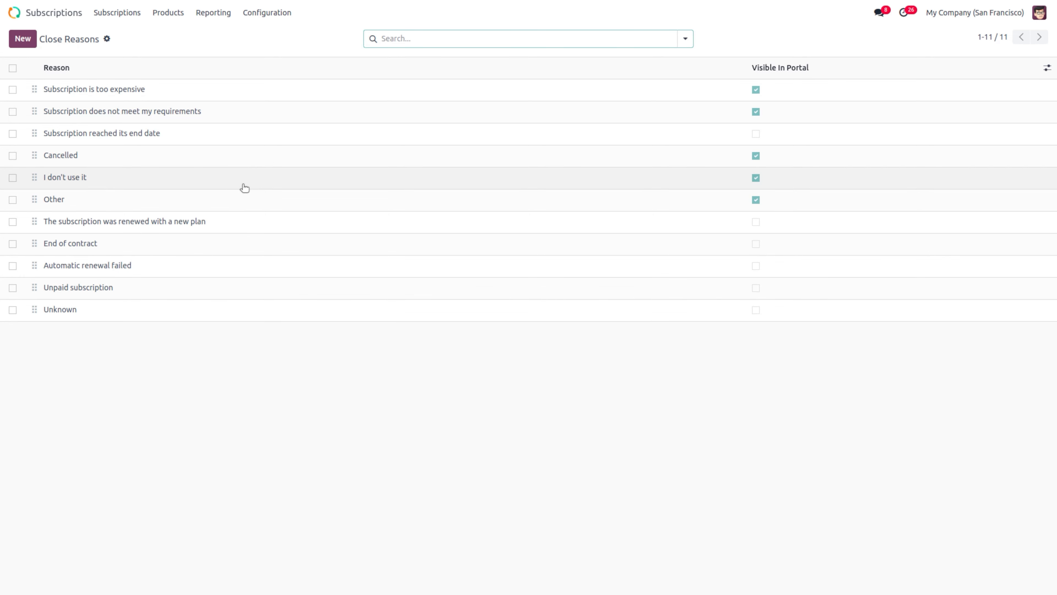
pyautogui.click(23, 39)
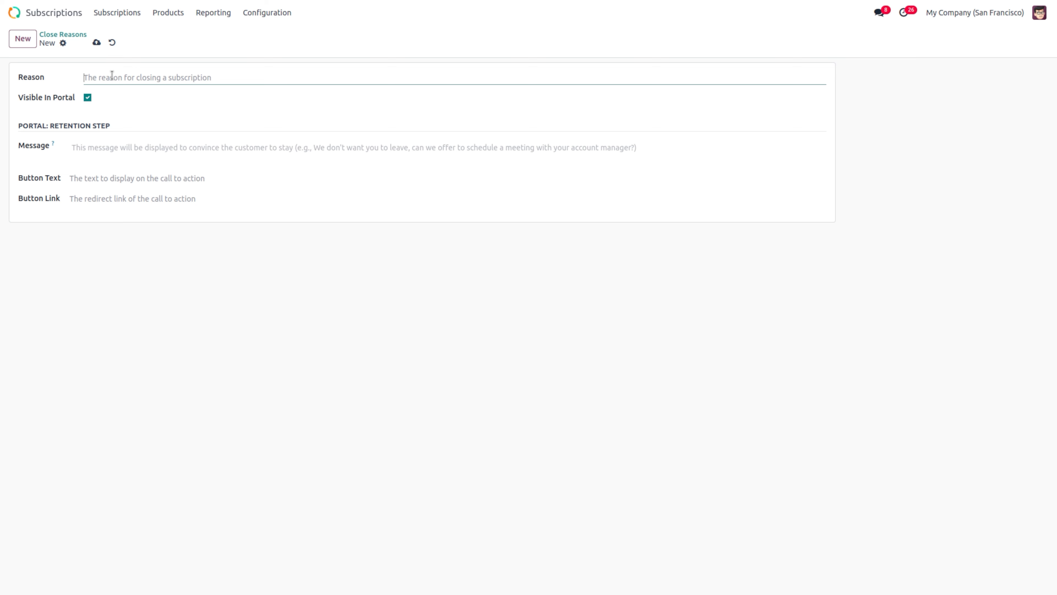
# Step: Save the close reason 'too expensive subscription plan' and return to the Subscriptions list
pyautogui.write('too expensive subs')
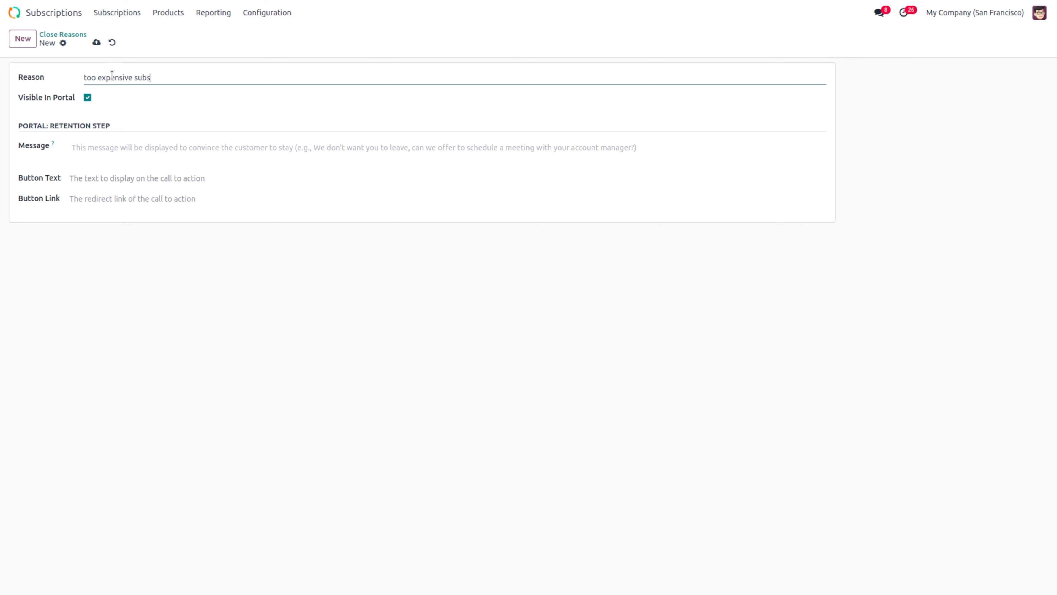
pyautogui.write('cription plan')
pyautogui.click(96, 43)
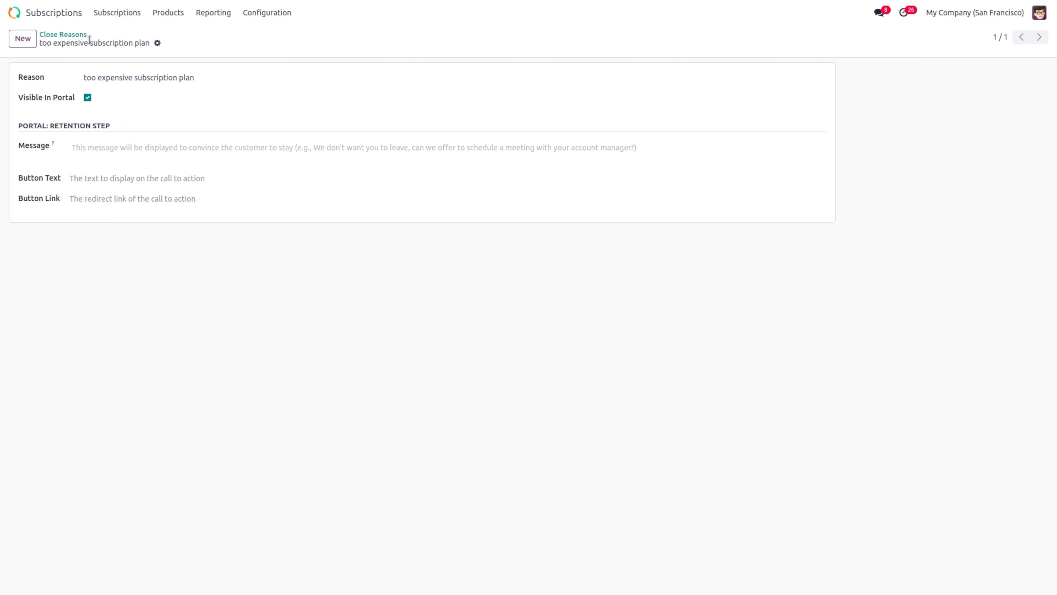
pyautogui.click(108, 19)
pyautogui.click(143, 32)
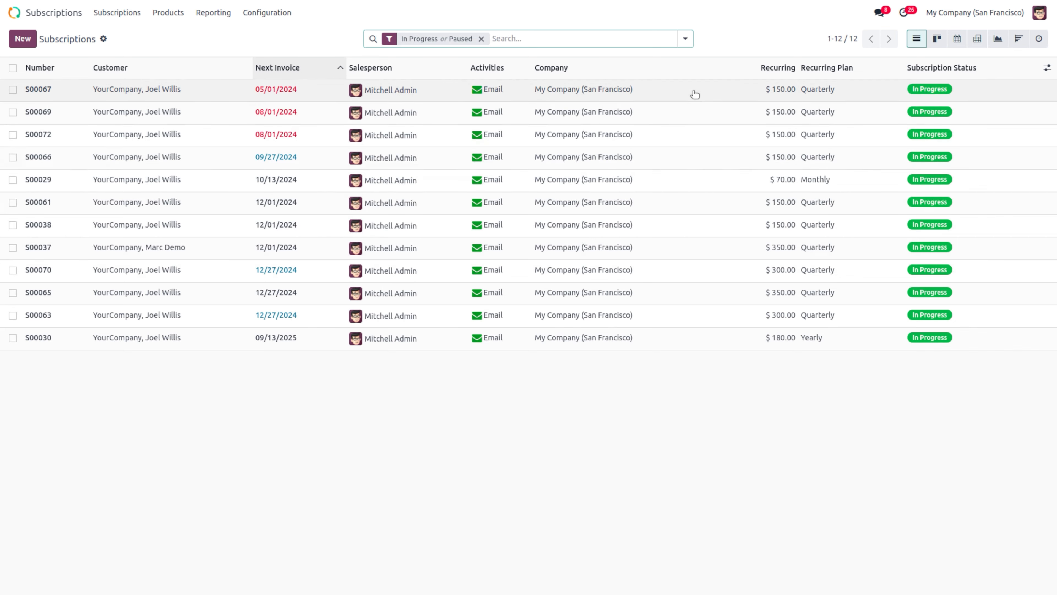
# Step: Close subscription S00067 with reason 'too expensive subscription plan', making it Churned
pyautogui.click(695, 94)
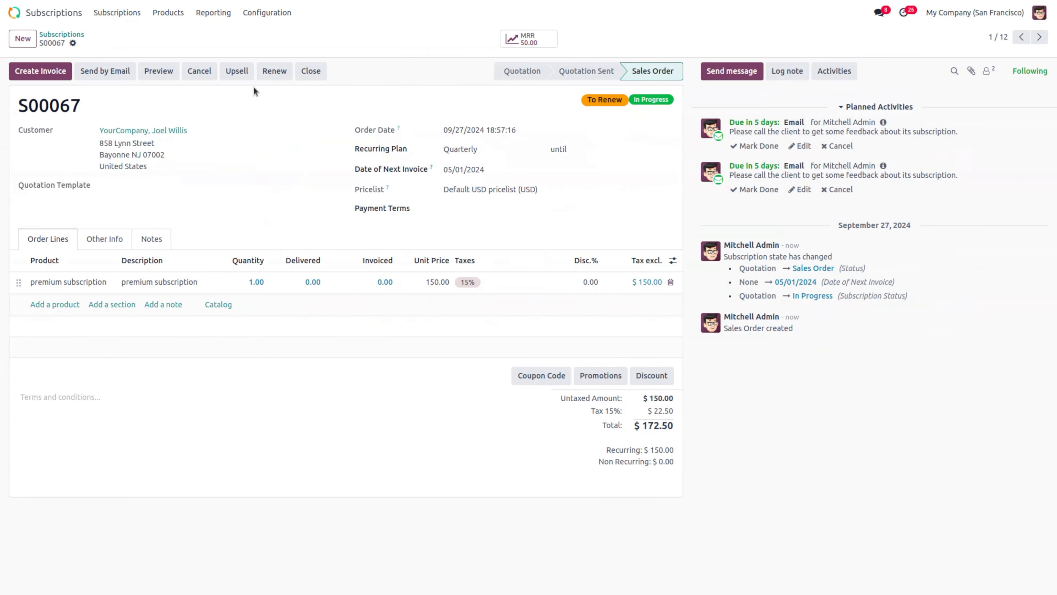
pyautogui.click(308, 80)
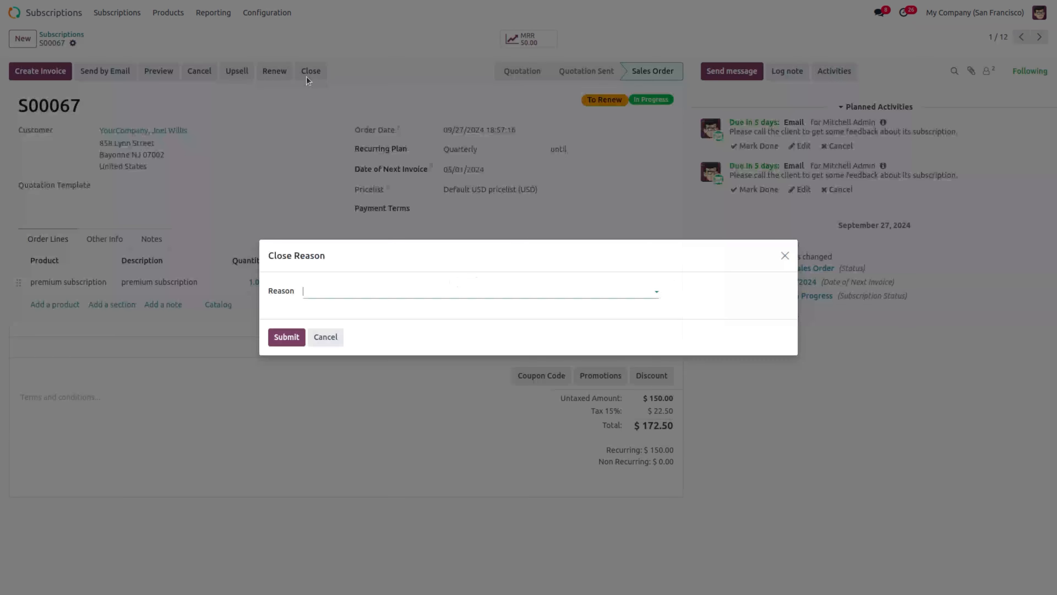
pyautogui.click(356, 290)
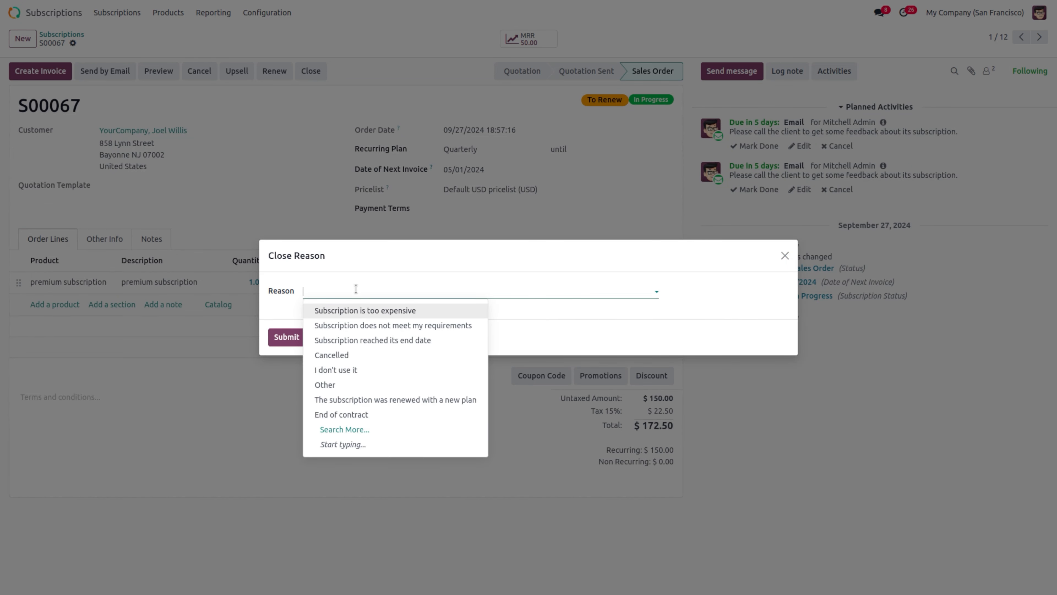
pyautogui.write('too')
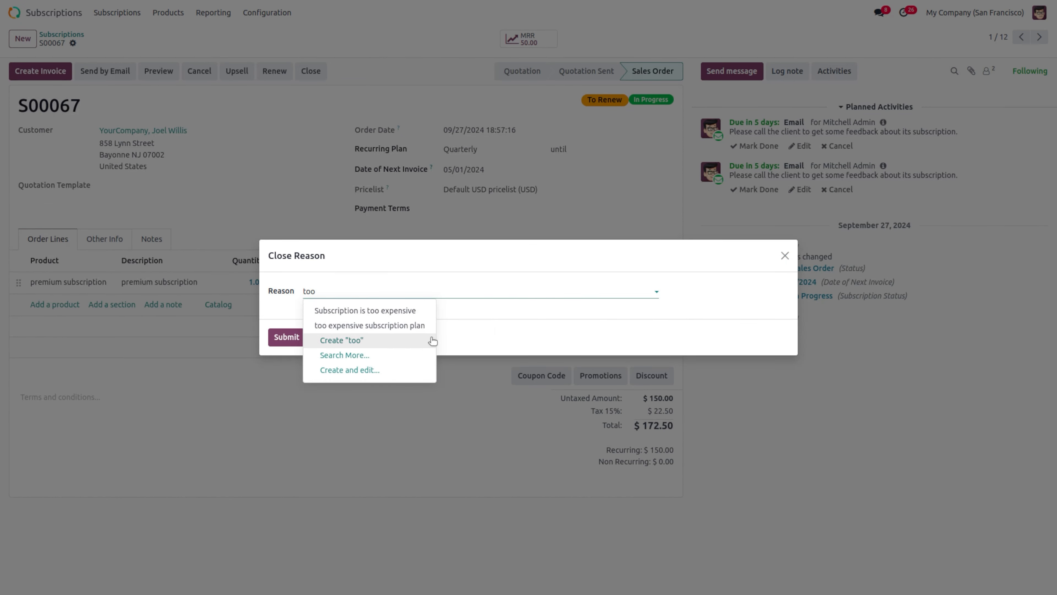
pyautogui.click(365, 325)
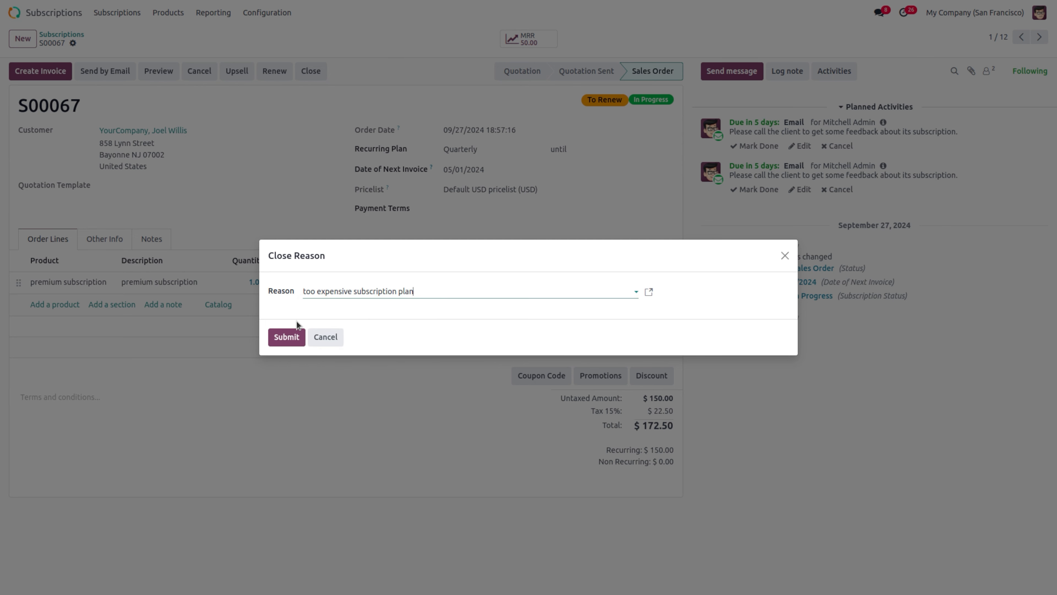
pyautogui.click(284, 344)
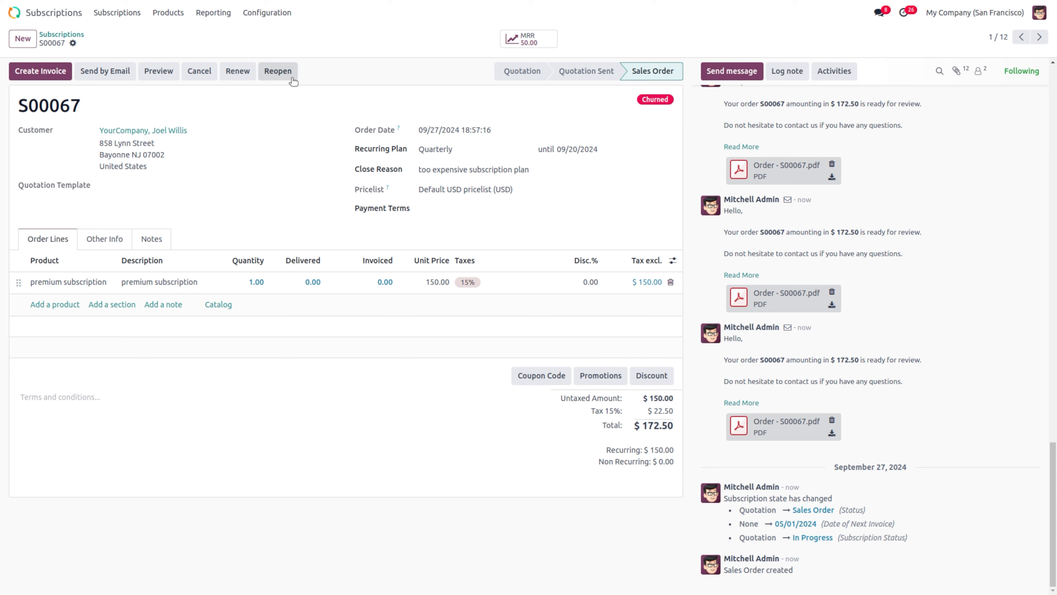
# Step: Reopen S00067 so it is In Progress again, then return to the subscriptions list
pyautogui.click(277, 71)
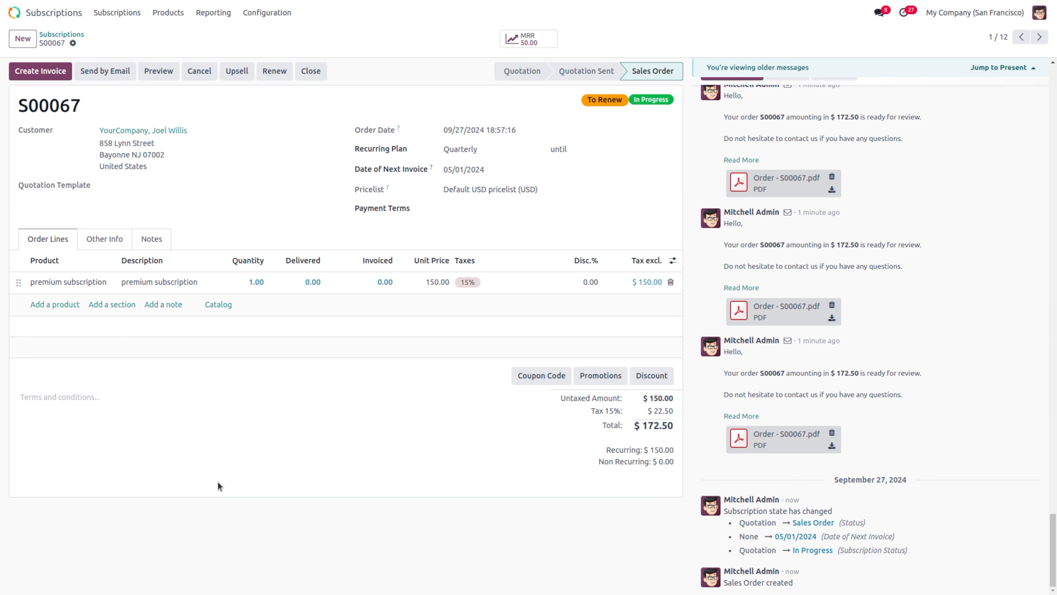
pyautogui.click(82, 34)
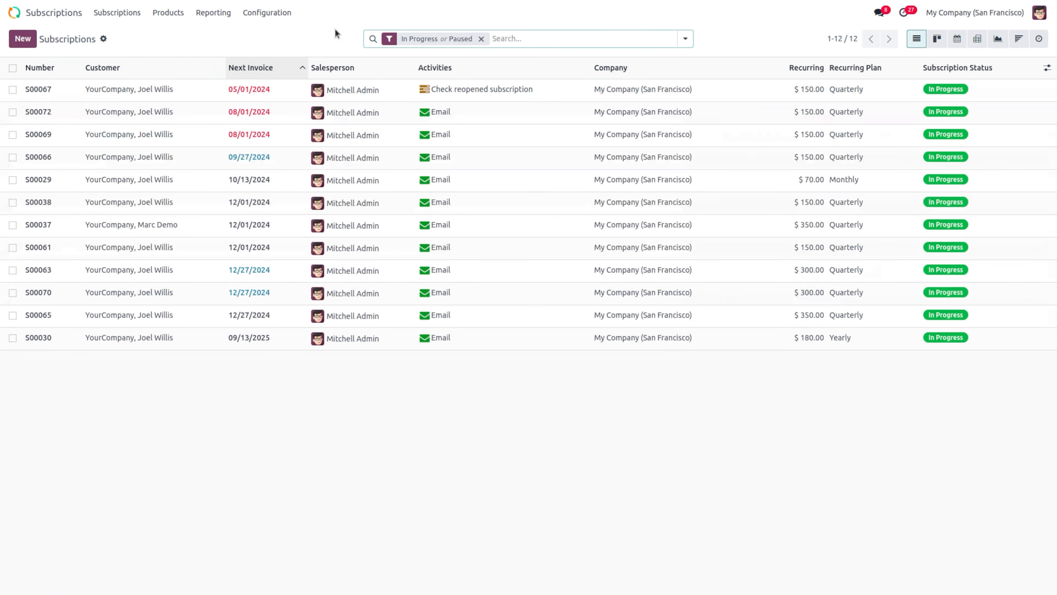
# Step: Start a new activity type from Configuration > Activity Types
pyautogui.click(277, 13)
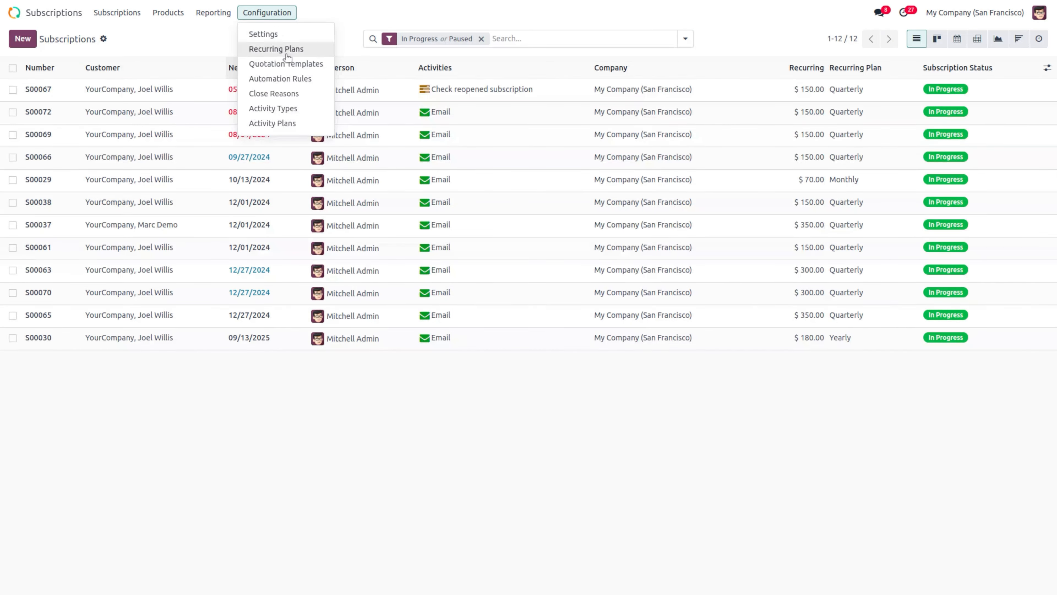
pyautogui.click(296, 109)
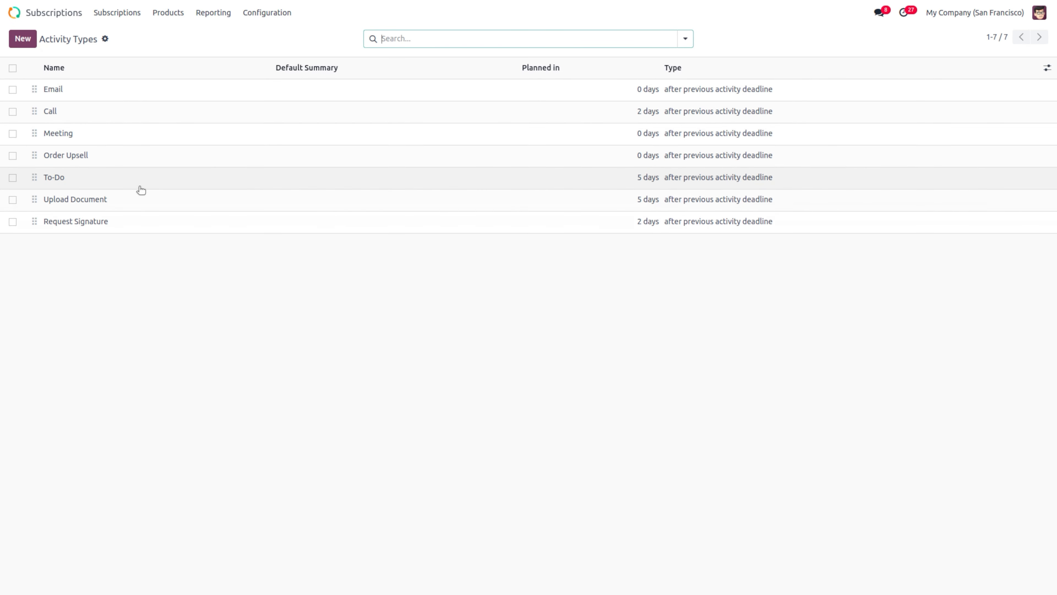
pyautogui.click(24, 42)
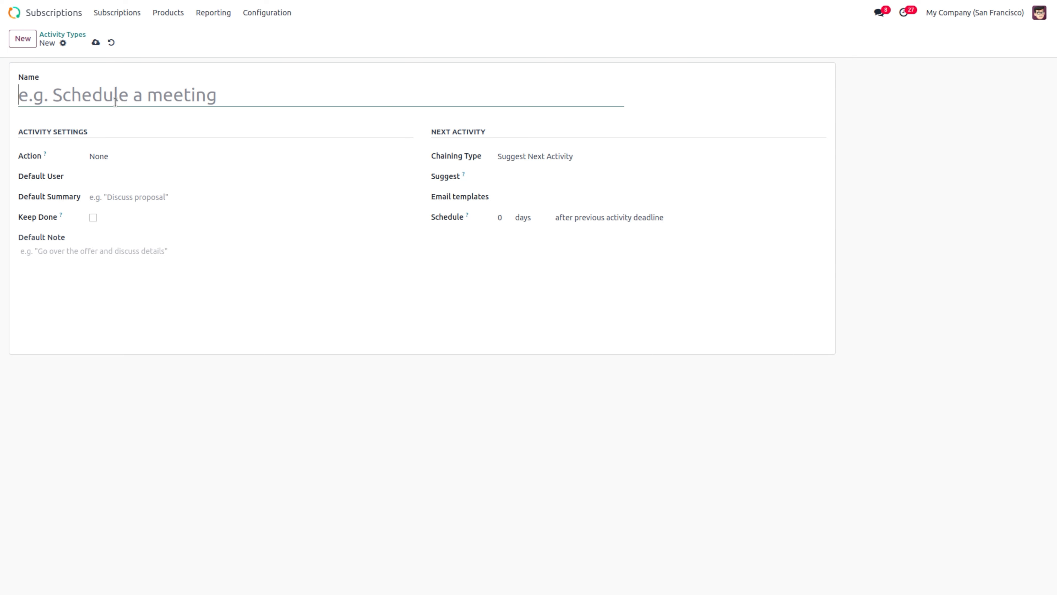
# Step: Name the new activity type 'meetings'
pyautogui.write('meet')
pyautogui.press('BackSpace')
pyautogui.press('BackSpace')
pyautogui.press('BackSpace')
pyautogui.press('BackSpace')
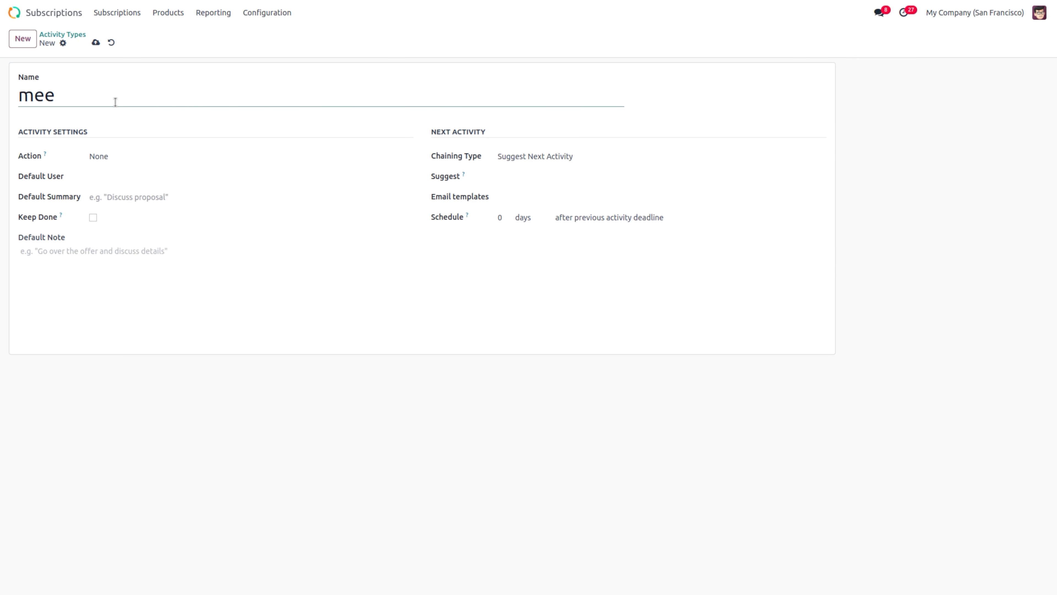
pyautogui.write('S')
pyautogui.press('BackSpace')
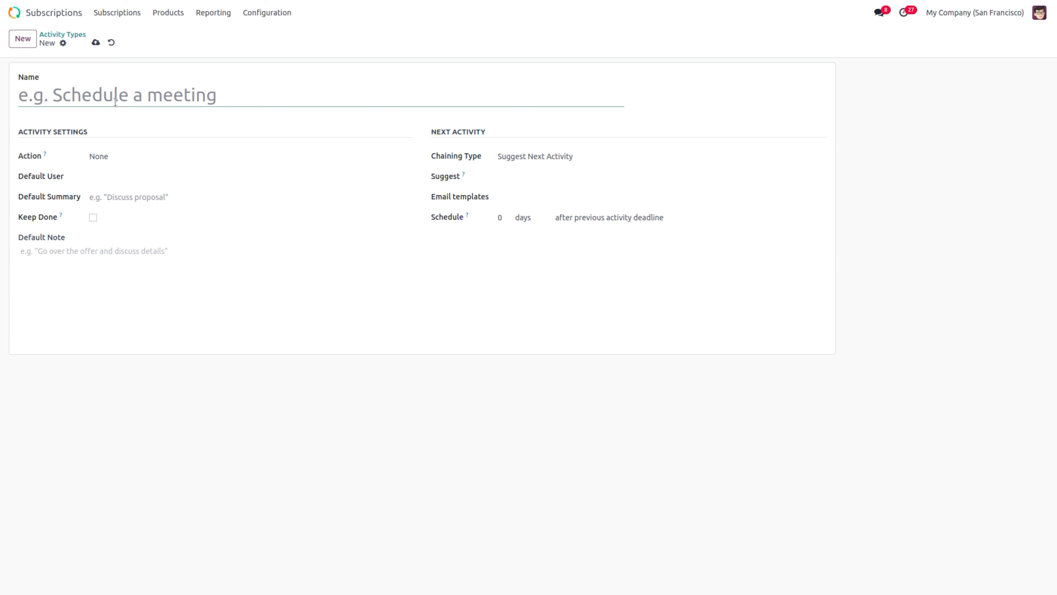
pyautogui.write('meetings')
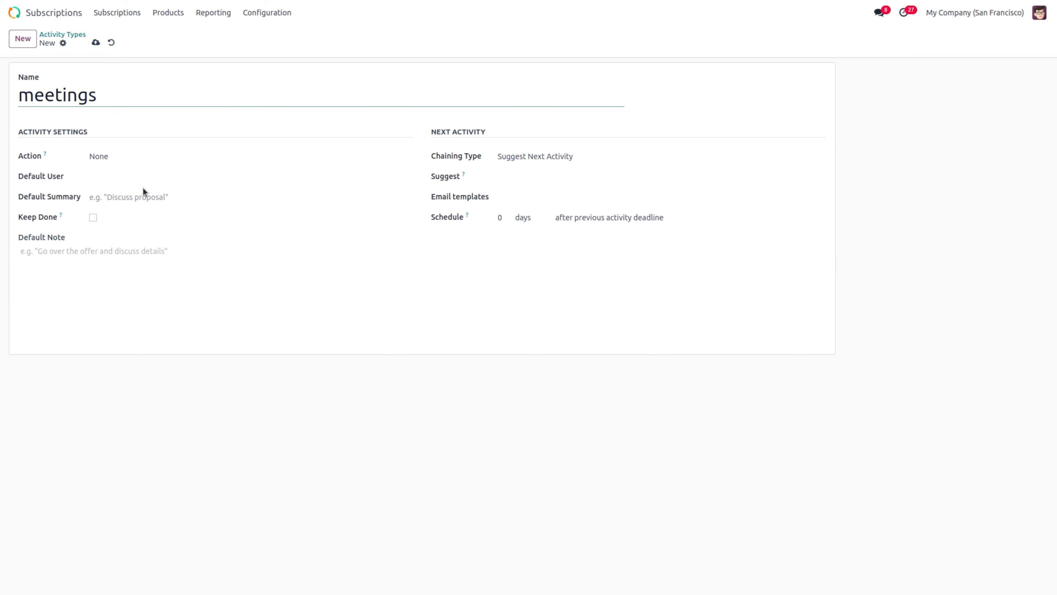
# Step: Set the activity type's Action to Meeting, leaving Default User empty
pyautogui.click(105, 156)
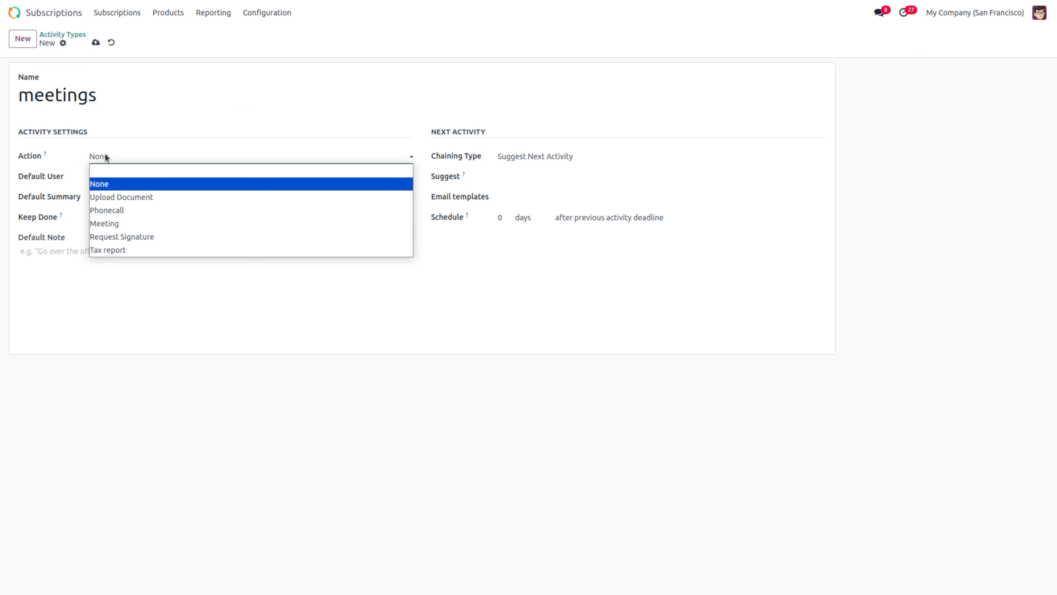
pyautogui.click(170, 223)
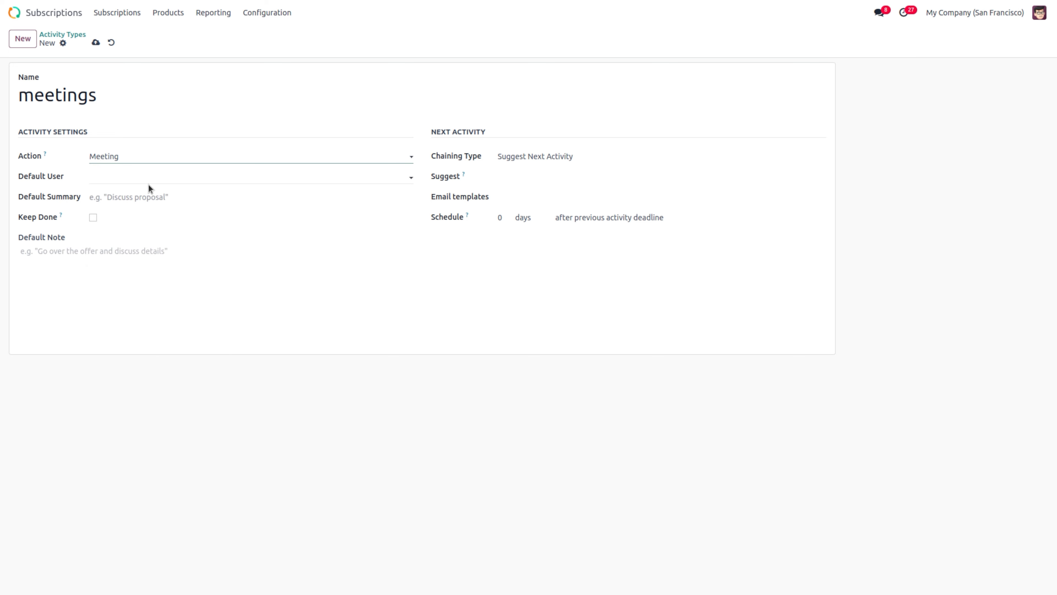
pyautogui.click(160, 176)
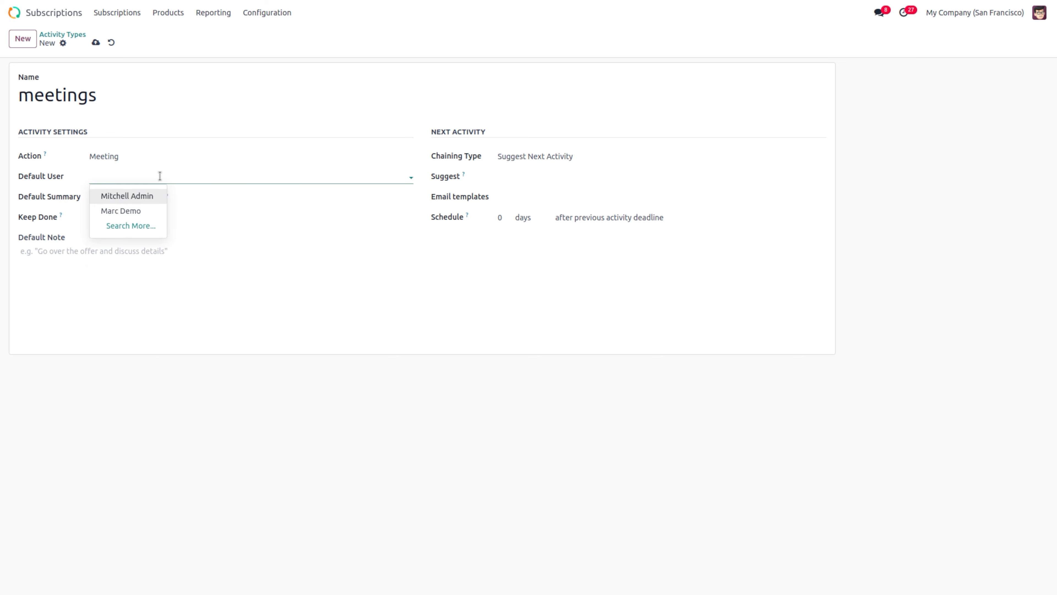
pyautogui.click(160, 176)
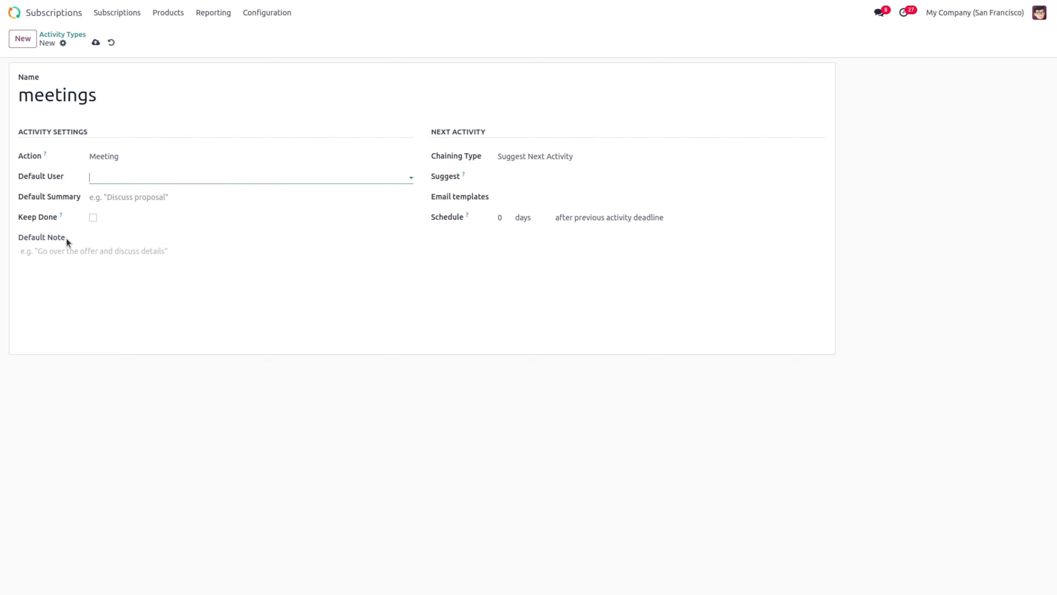
pyautogui.click(137, 196)
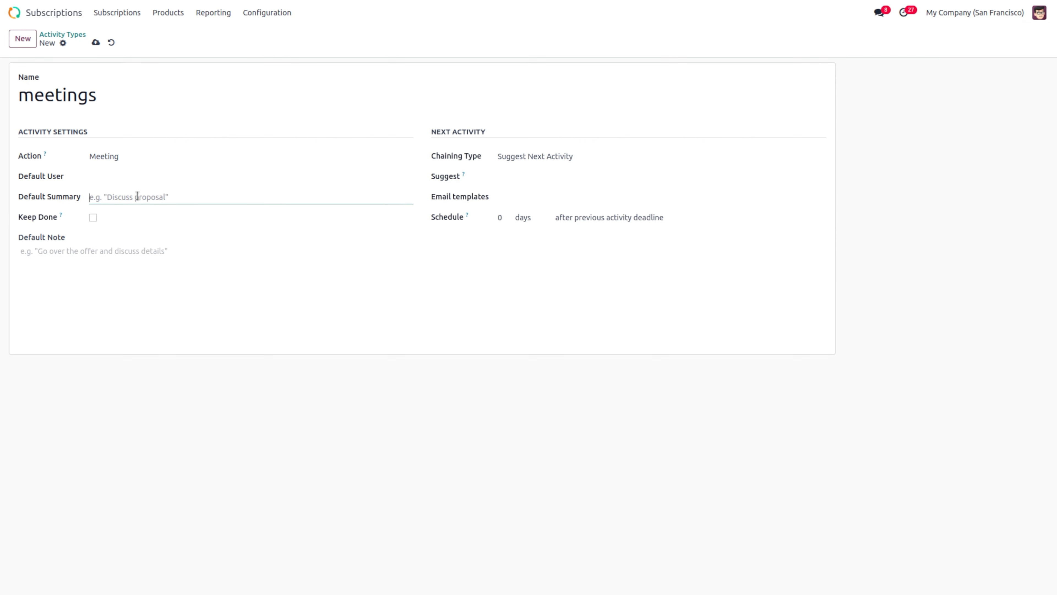
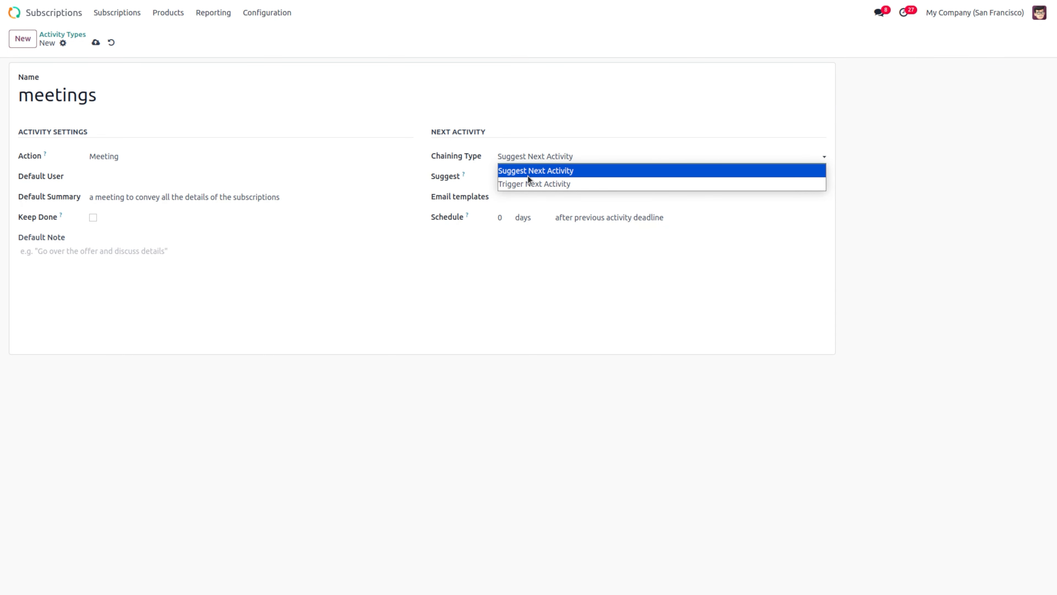
# Step: Set the meetings type's chaining to Trigger Next Activity with Call, and save
pyautogui.click(523, 184)
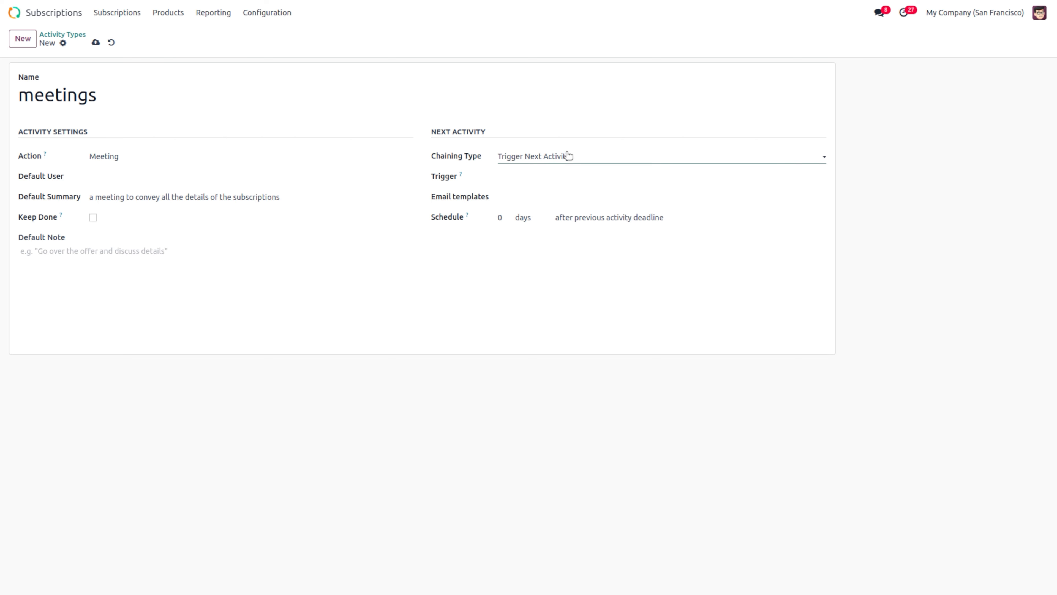
pyautogui.click(519, 176)
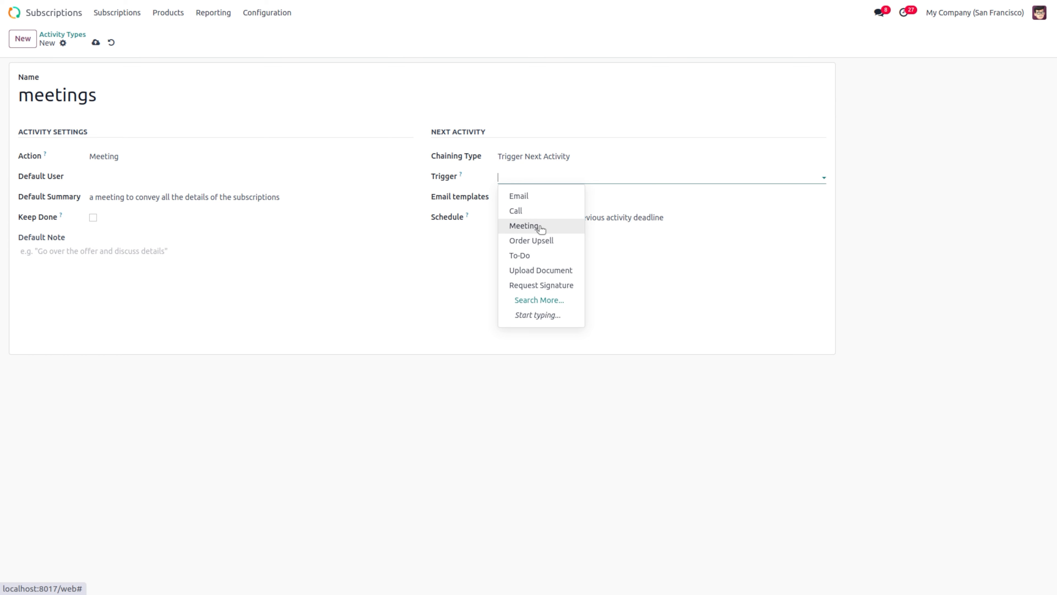
pyautogui.click(520, 212)
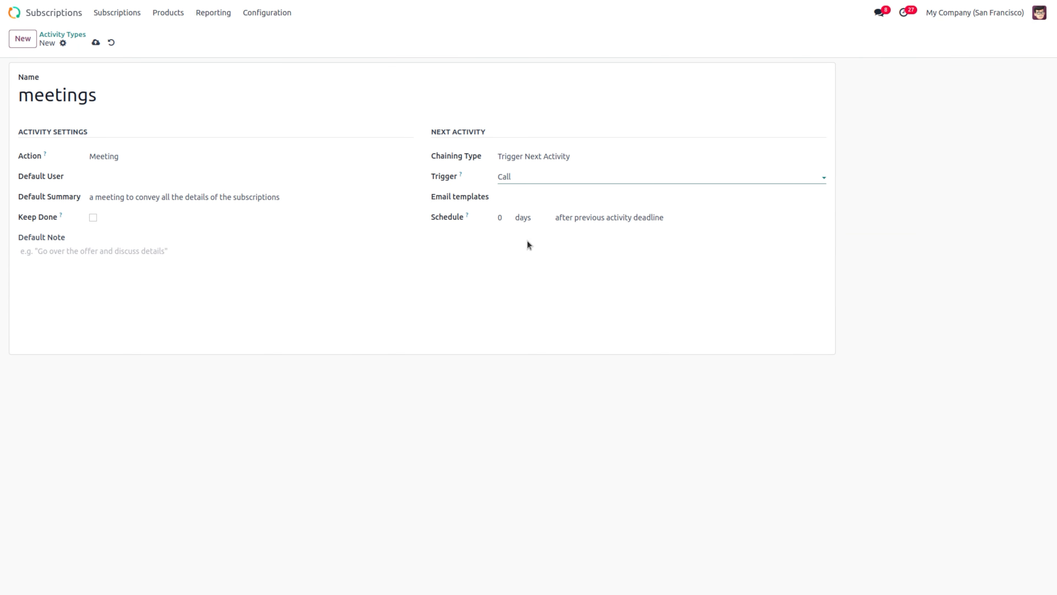
pyautogui.click(95, 42)
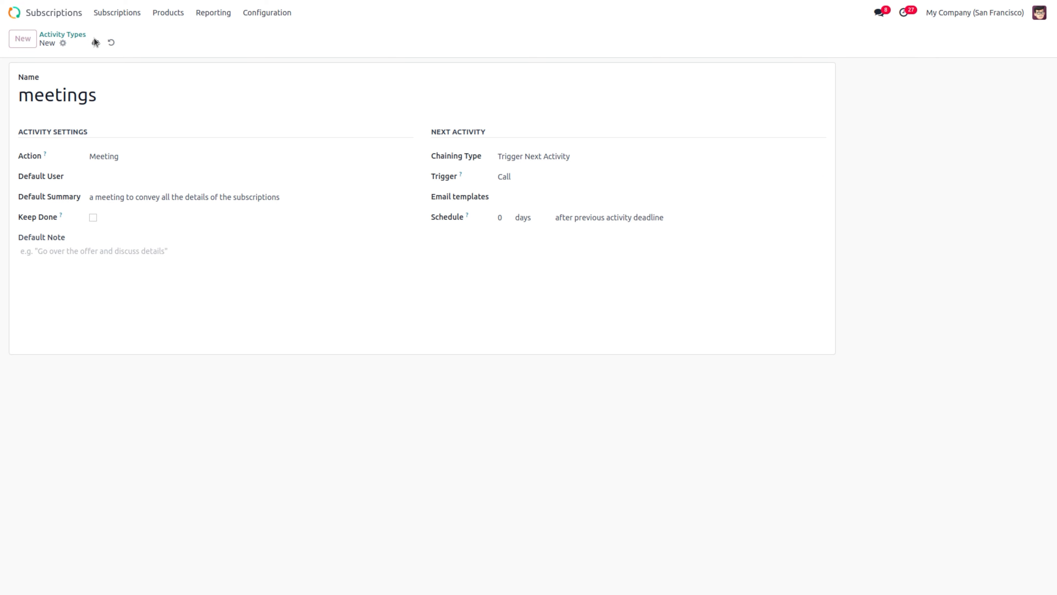
# Step: Go to the subscriptions list and briefly open subscription S00030
pyautogui.click(116, 15)
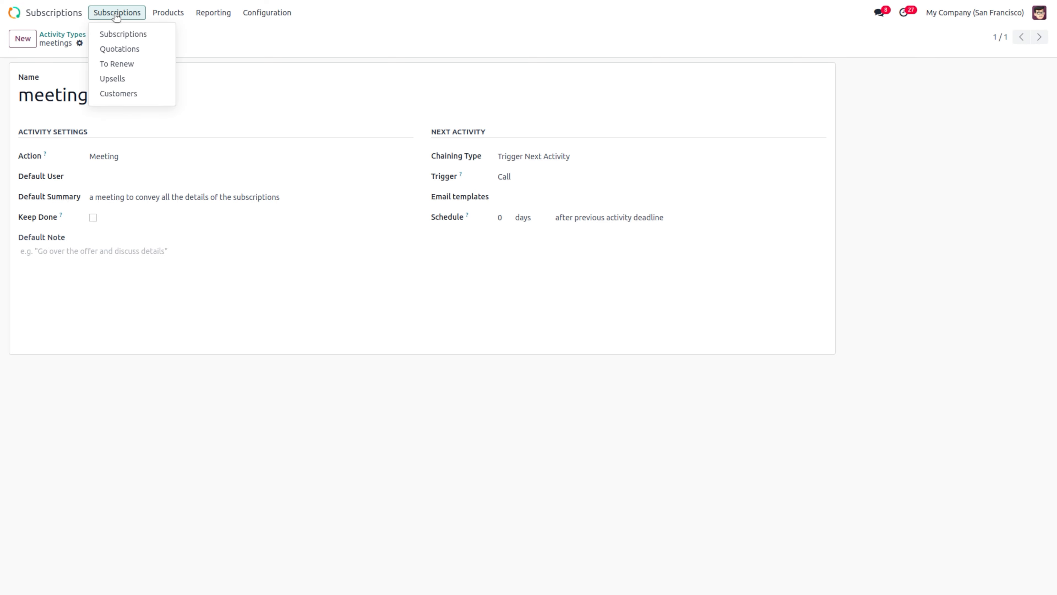
pyautogui.click(125, 34)
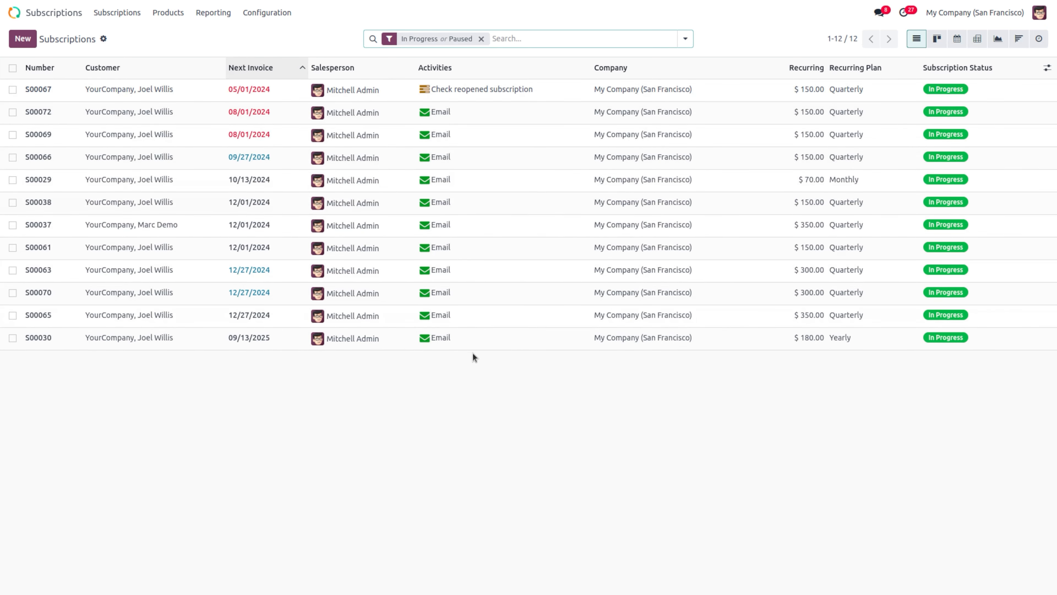
pyautogui.click(448, 338)
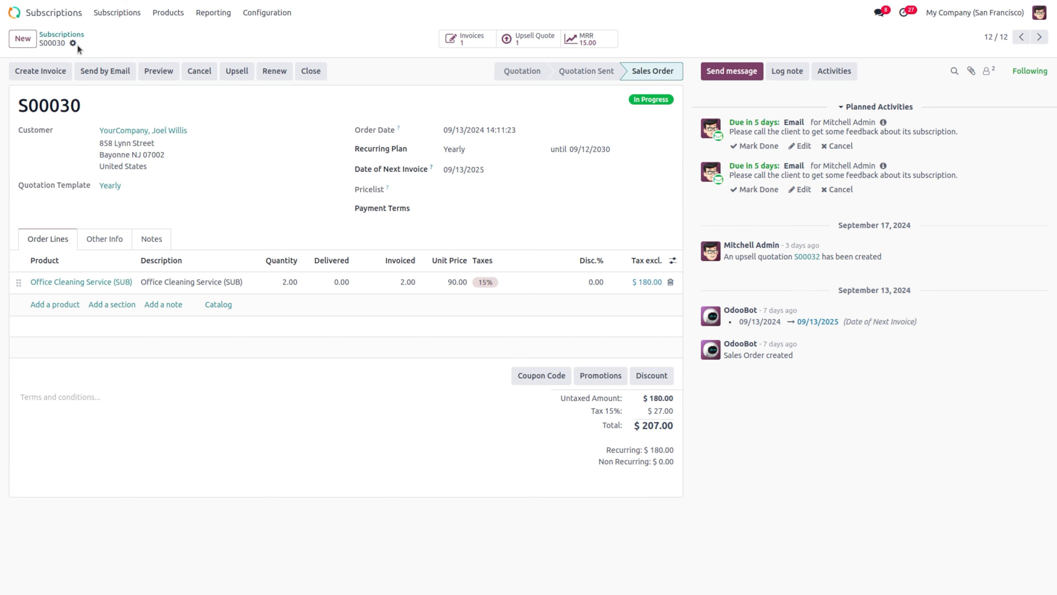
pyautogui.click(62, 34)
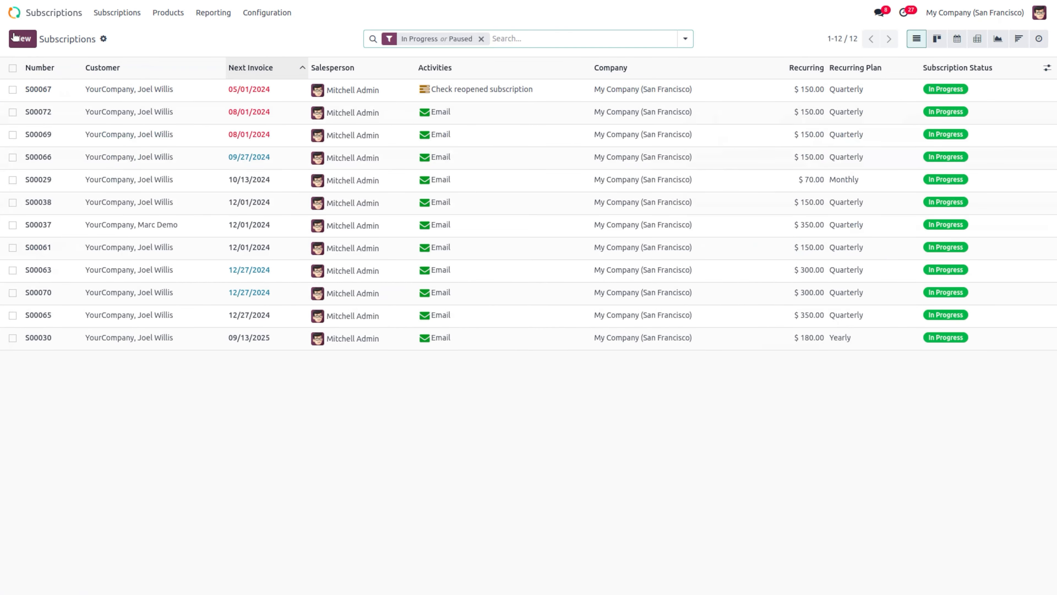
# Step: Start a Deco Addict quotation, remove Office Cleaning Service, and set the Quarterly plan
pyautogui.click(21, 38)
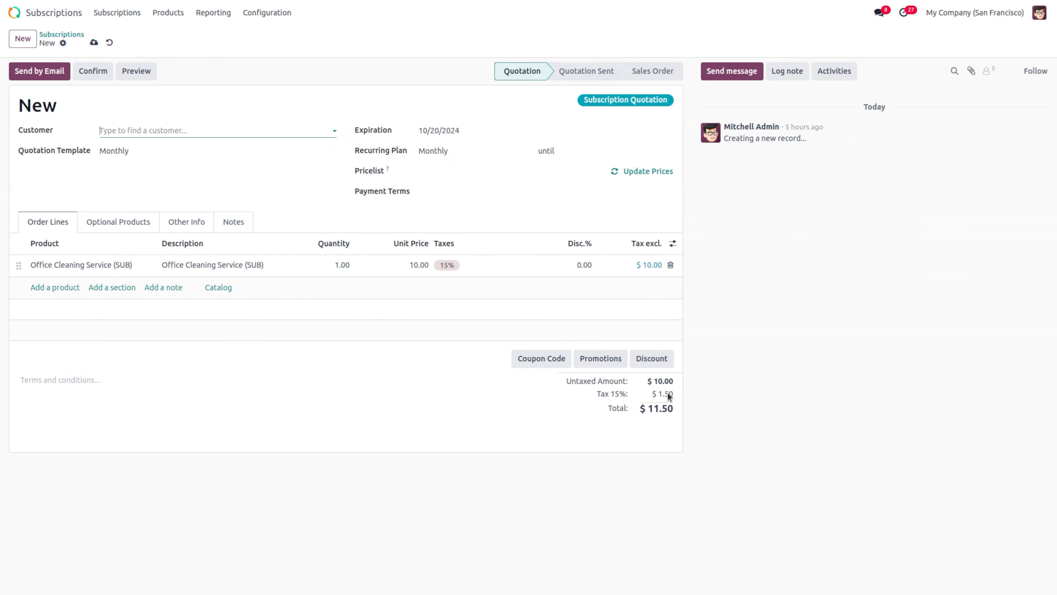
pyautogui.click(168, 129)
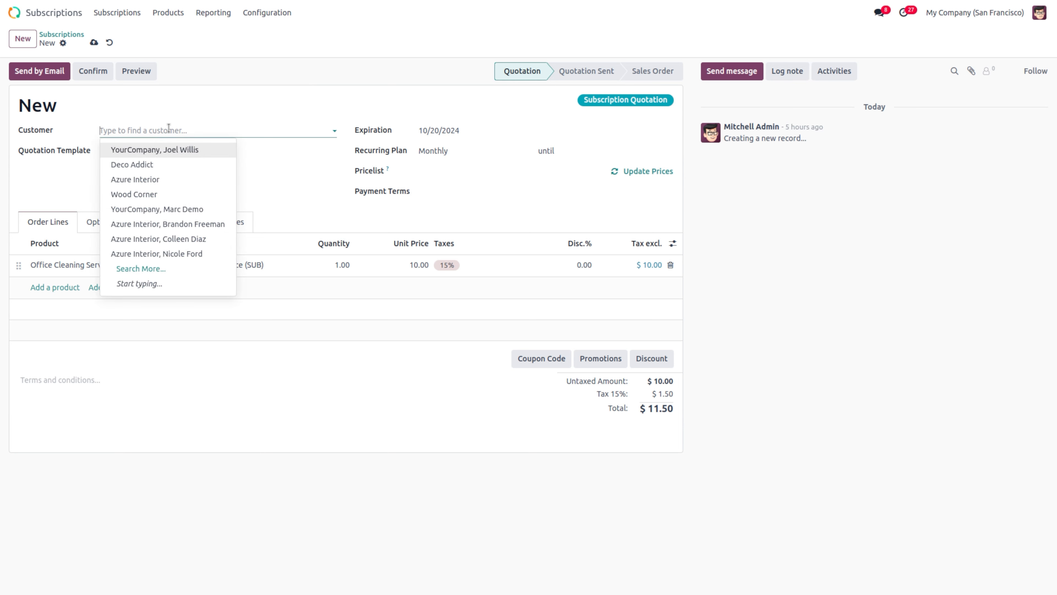
pyautogui.click(203, 169)
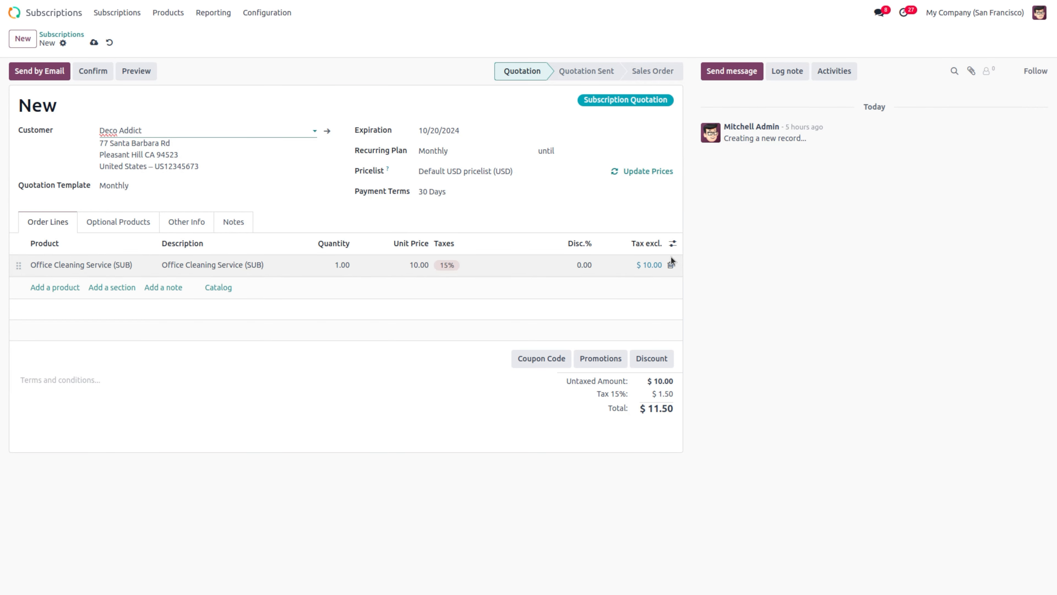
pyautogui.click(671, 265)
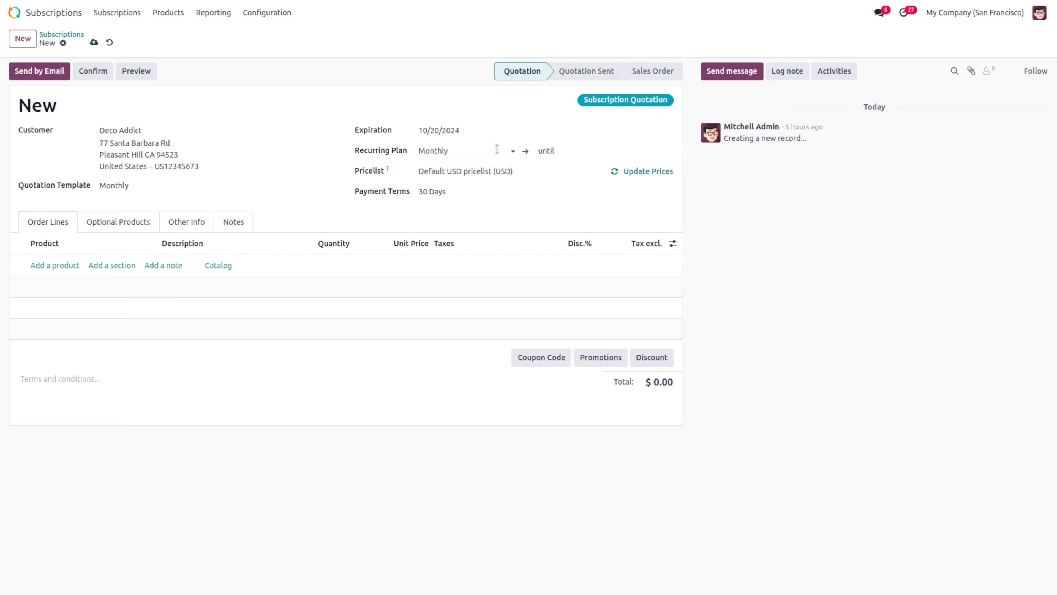
pyautogui.click(477, 164)
pyautogui.click(451, 143)
pyautogui.click(444, 151)
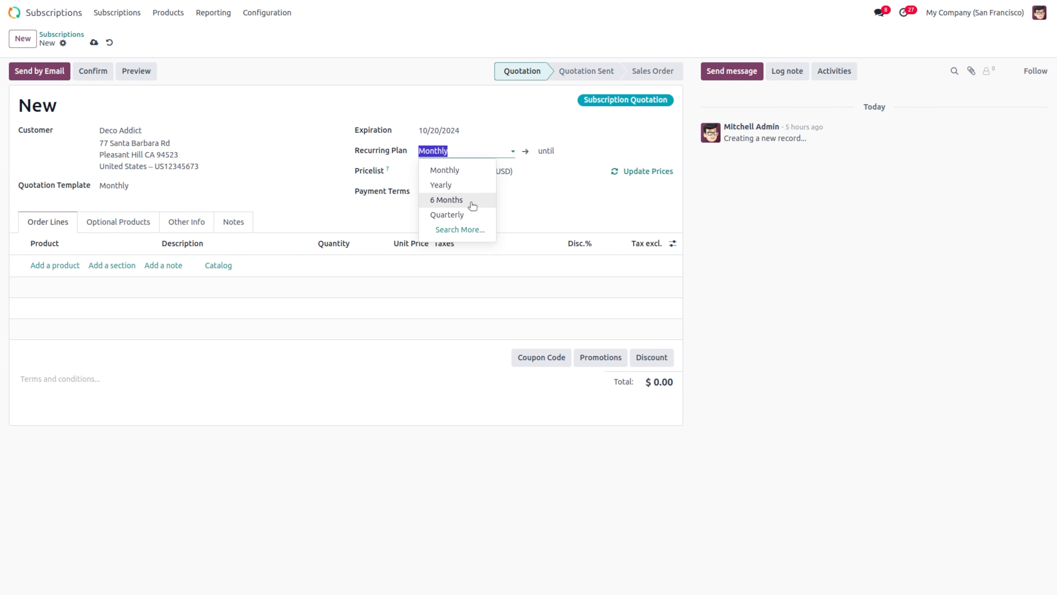
pyautogui.click(463, 214)
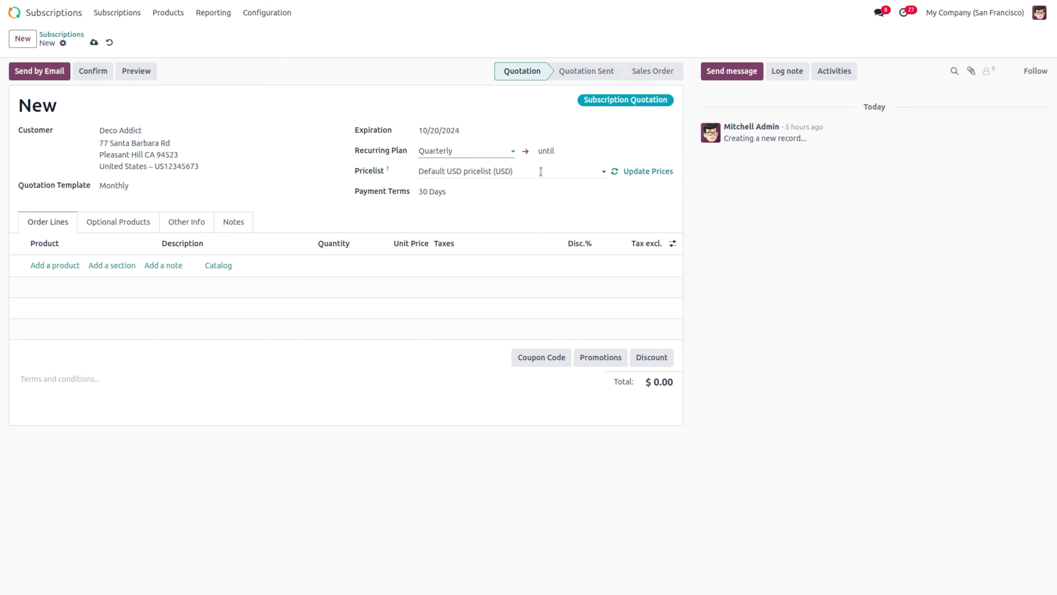
# Step: Clear the pricelist and add a premium subscription order line
pyautogui.click(533, 171)
pyautogui.press('BackSpace')
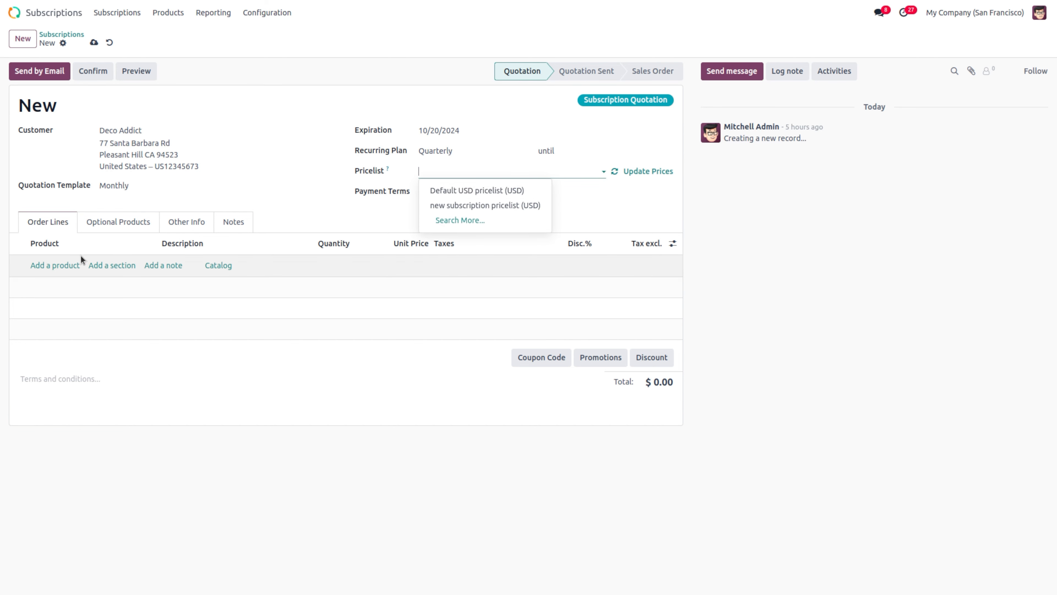
pyautogui.click(62, 265)
pyautogui.write('pre')
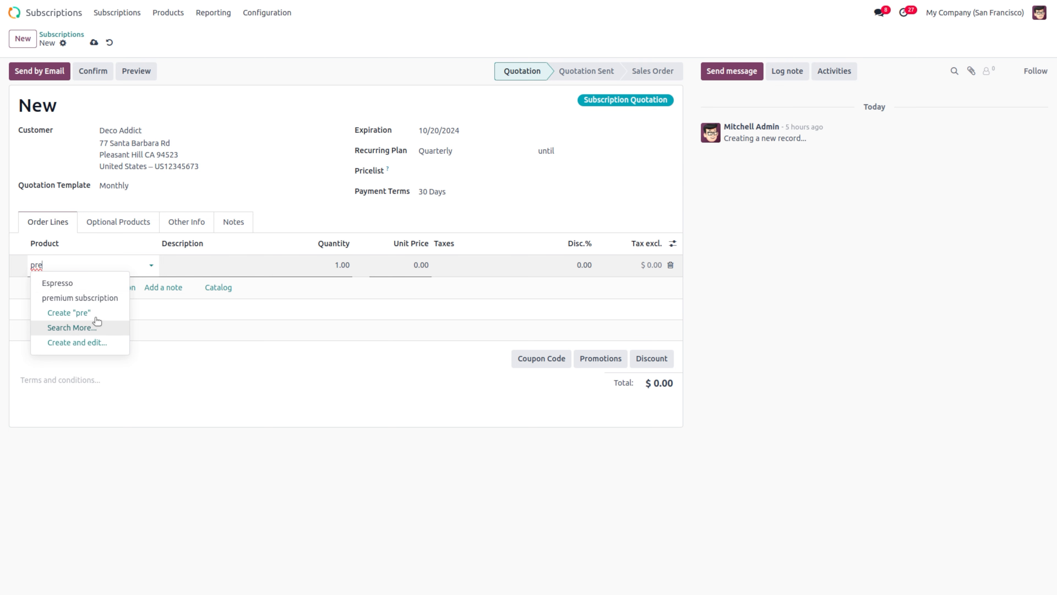
pyautogui.click(99, 300)
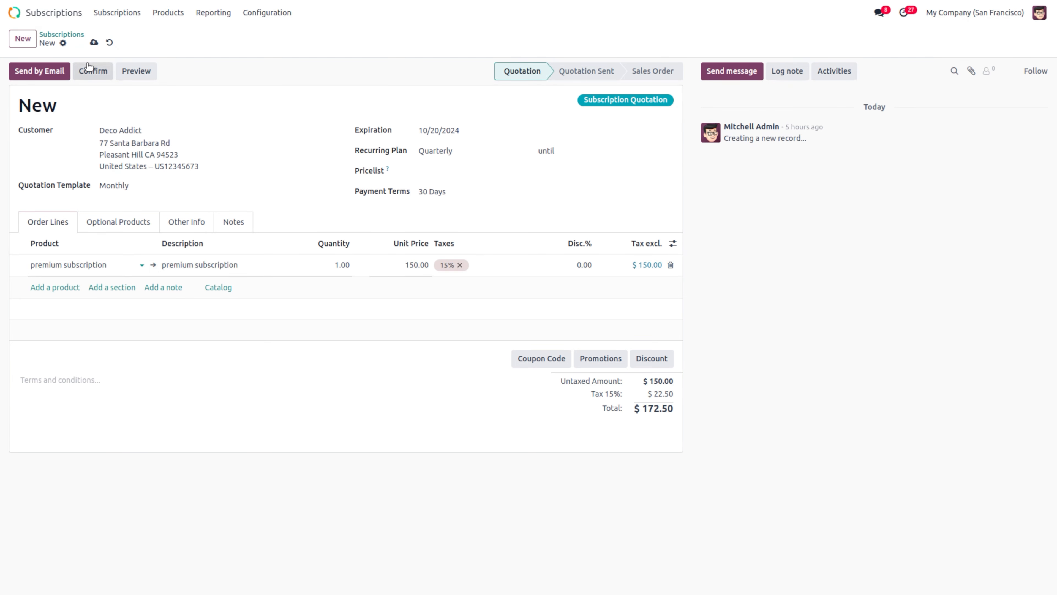
# Step: Try confirming the quotation, dismiss the automation-rule error, and discard the quotation
pyautogui.click(85, 71)
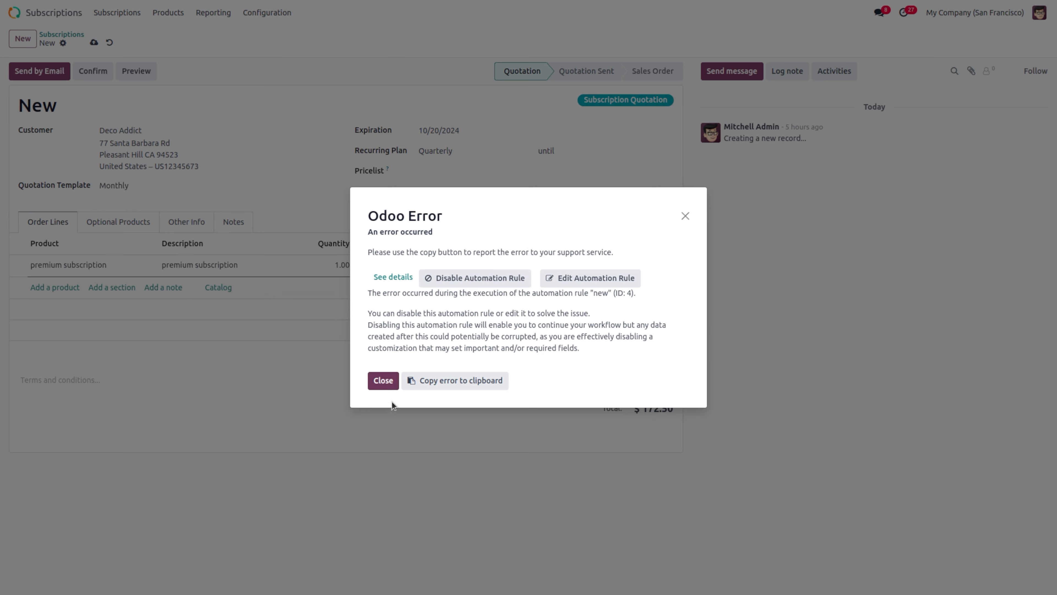
pyautogui.click(382, 380)
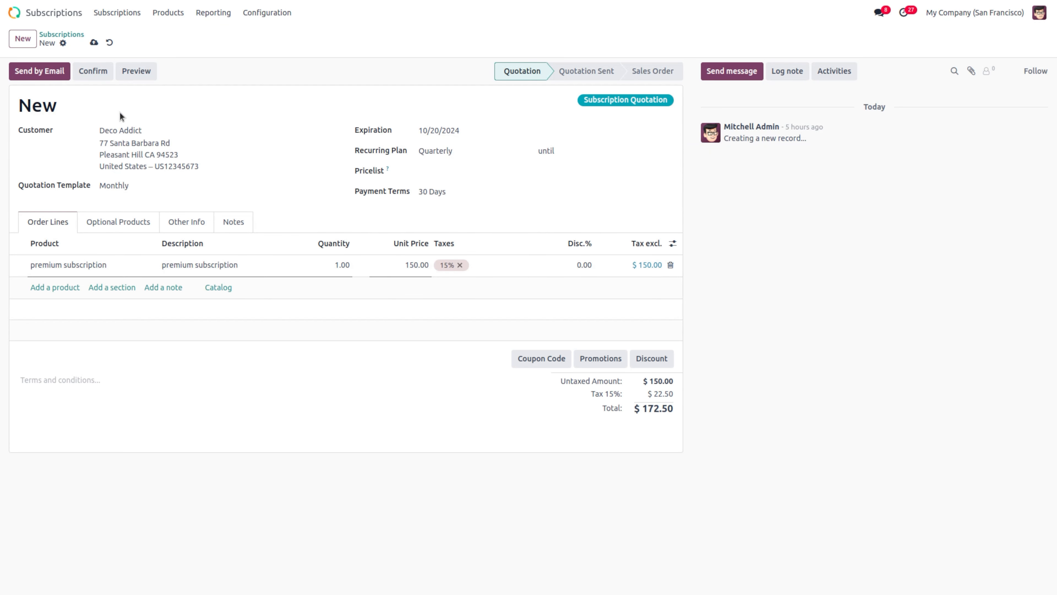
pyautogui.click(108, 42)
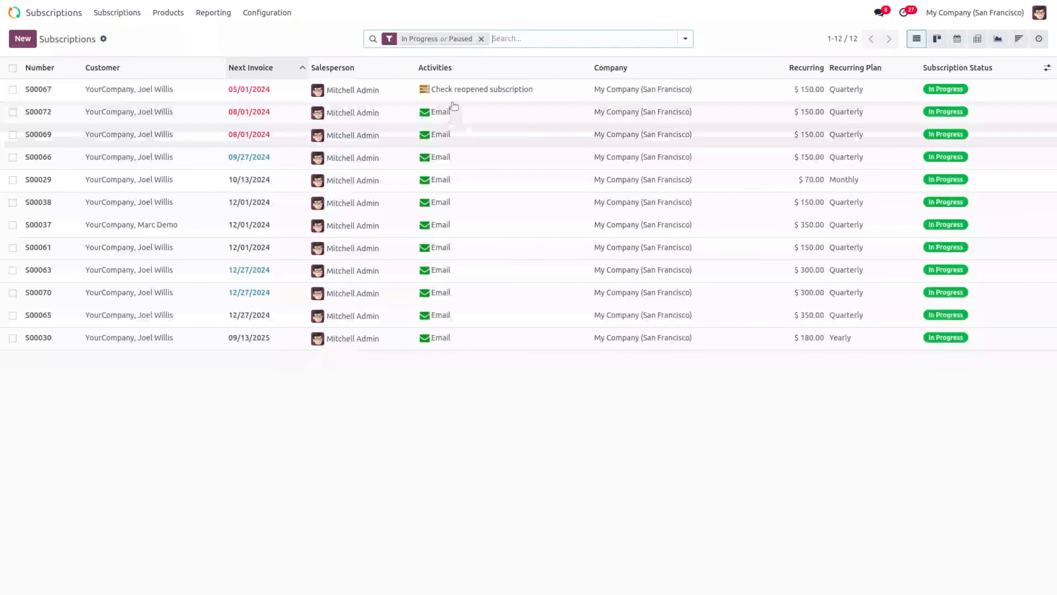
# Step: Peek at S00067, then view subscriptions grouped by activity type
pyautogui.click(451, 92)
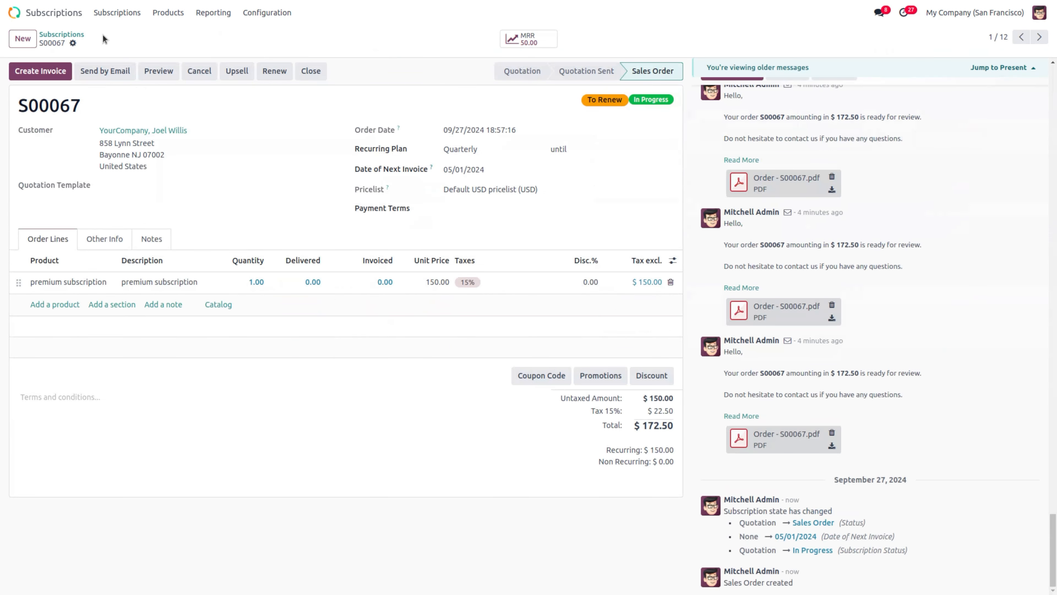
pyautogui.click(74, 37)
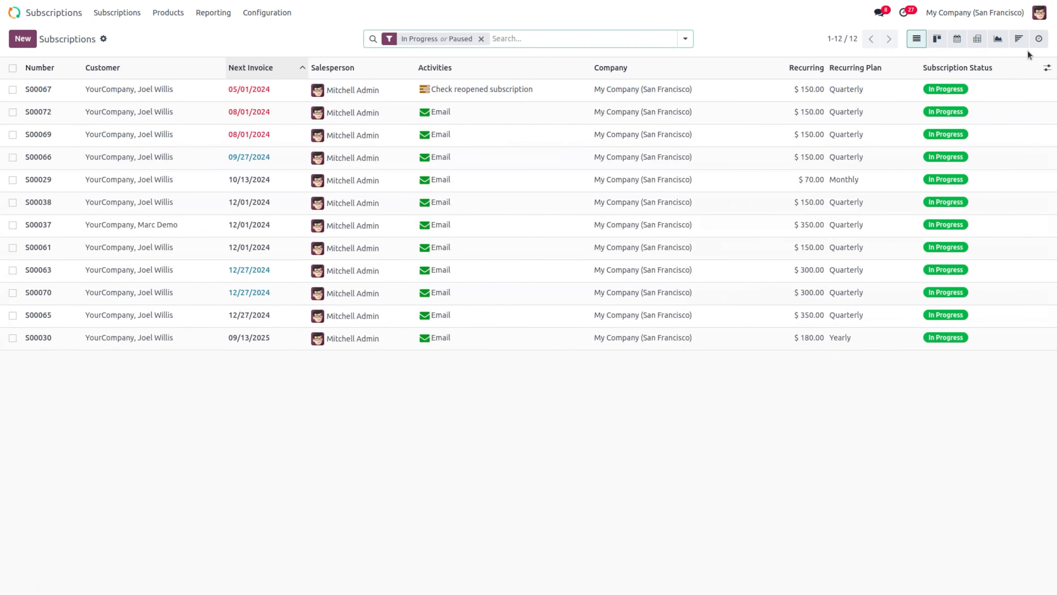
pyautogui.click(1039, 39)
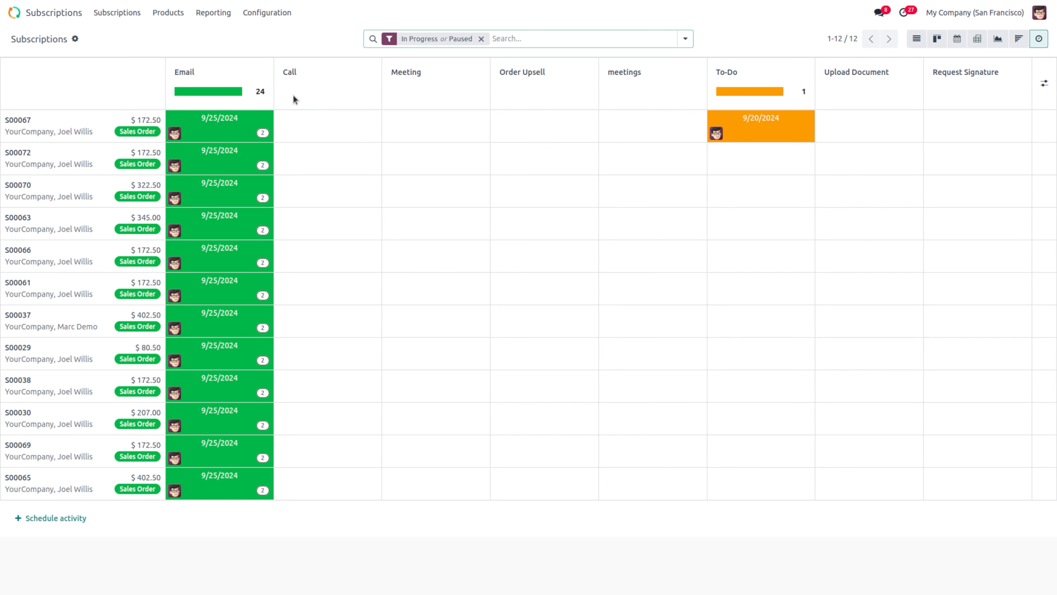
# Step: Schedule a meetings activity on subscription S00038
pyautogui.click(321, 383)
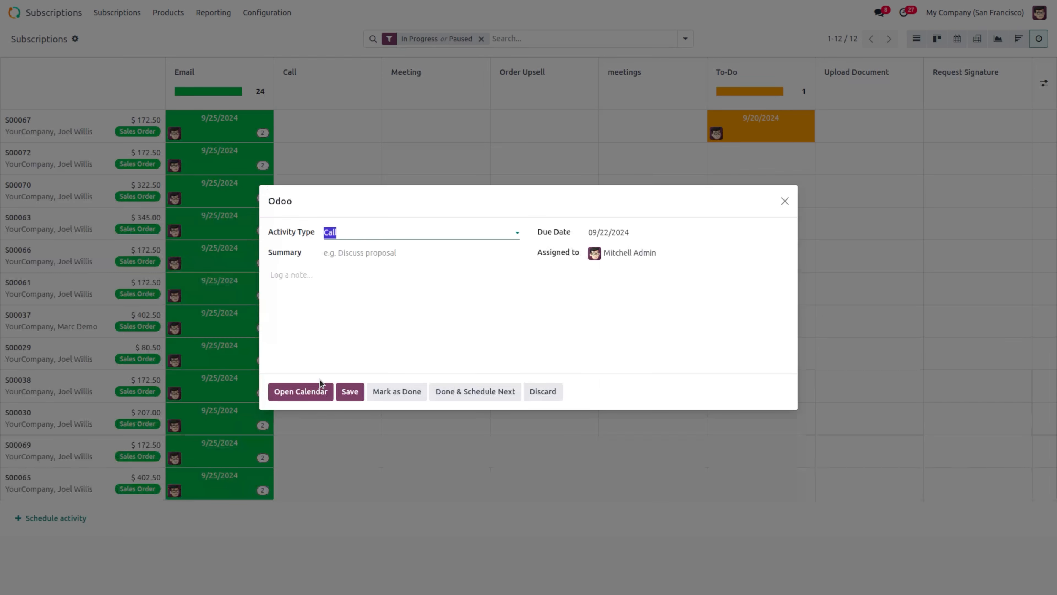
pyautogui.click(342, 234)
pyautogui.write('me')
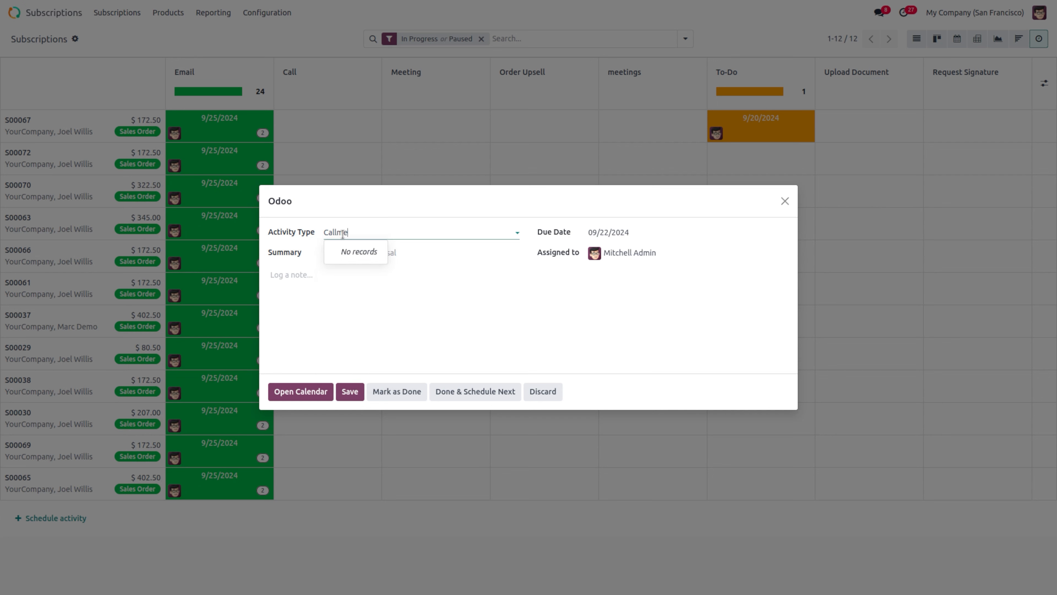
pyautogui.press('BackSpace')
pyautogui.press('BackSpace')
pyautogui.press('BackSpace')
pyautogui.press('BackSpace')
pyautogui.press('BackSpace')
pyautogui.press('BackSpace')
pyautogui.press('BackSpace')
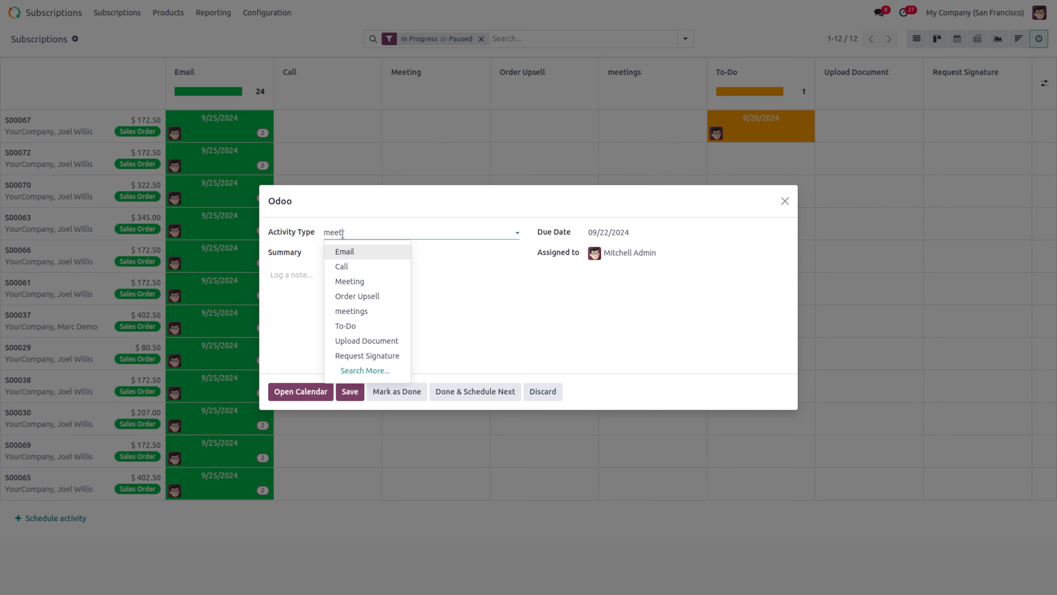
pyautogui.write('meet')
pyautogui.click(383, 267)
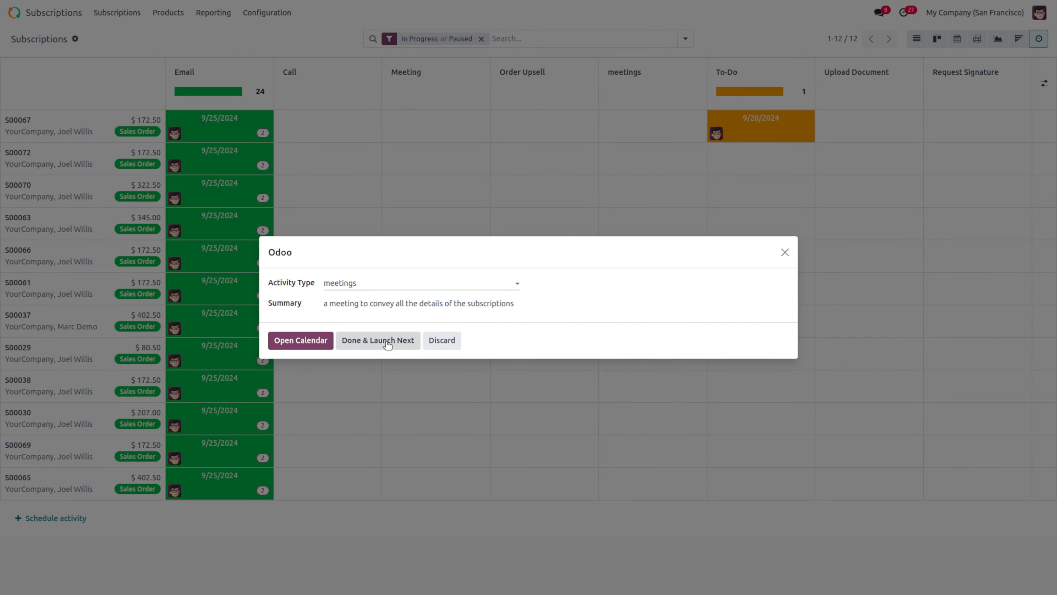
# Step: Mark S00038's meeting done and schedule the follow-up Call due 9/22/2024
pyautogui.click(323, 340)
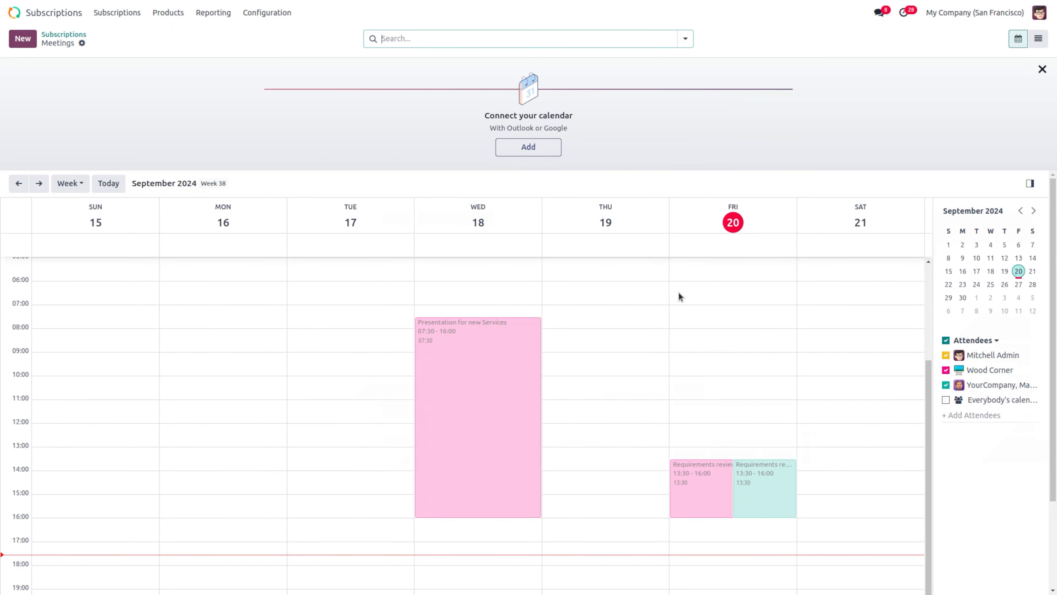
pyautogui.scroll(-3, 496, 346)
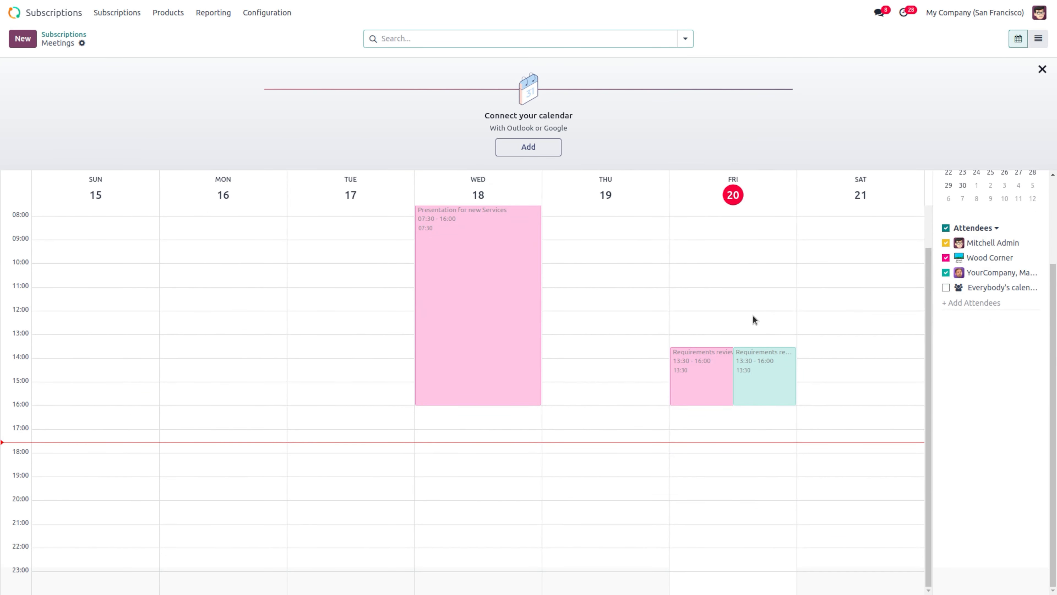
pyautogui.click(67, 36)
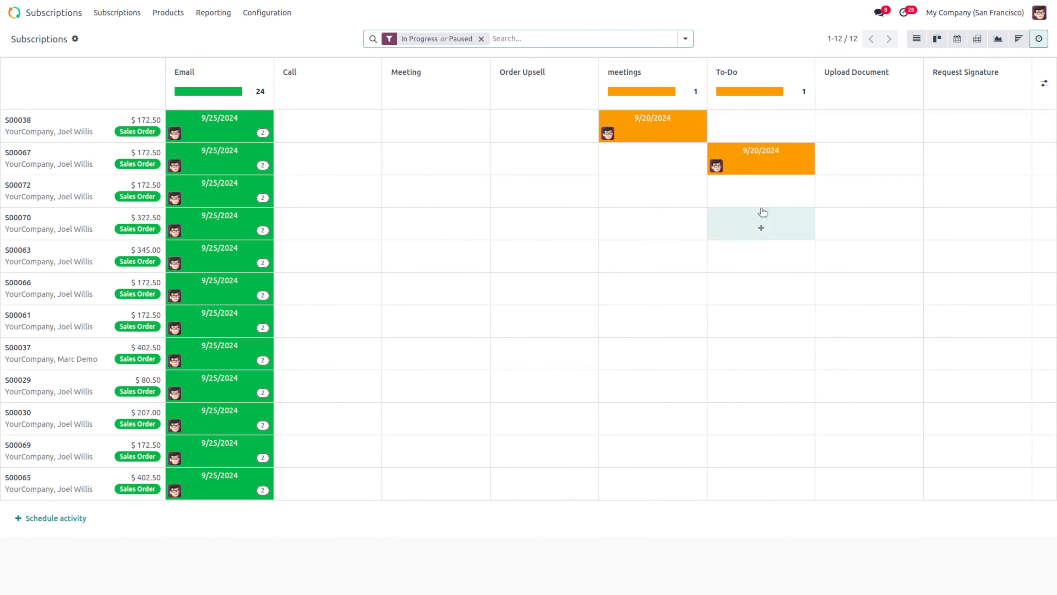
pyautogui.click(663, 129)
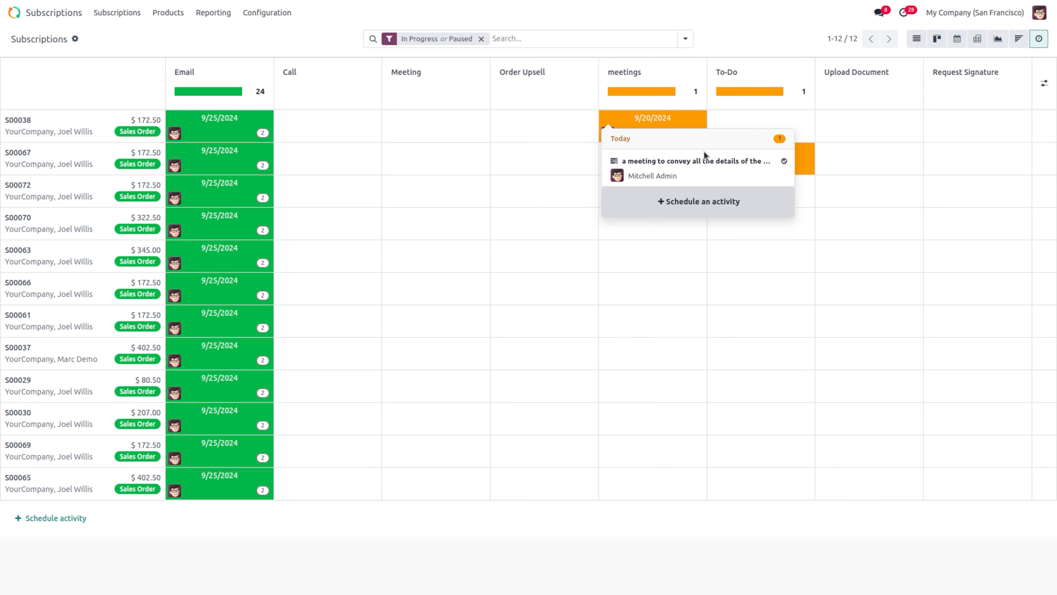
pyautogui.click(784, 161)
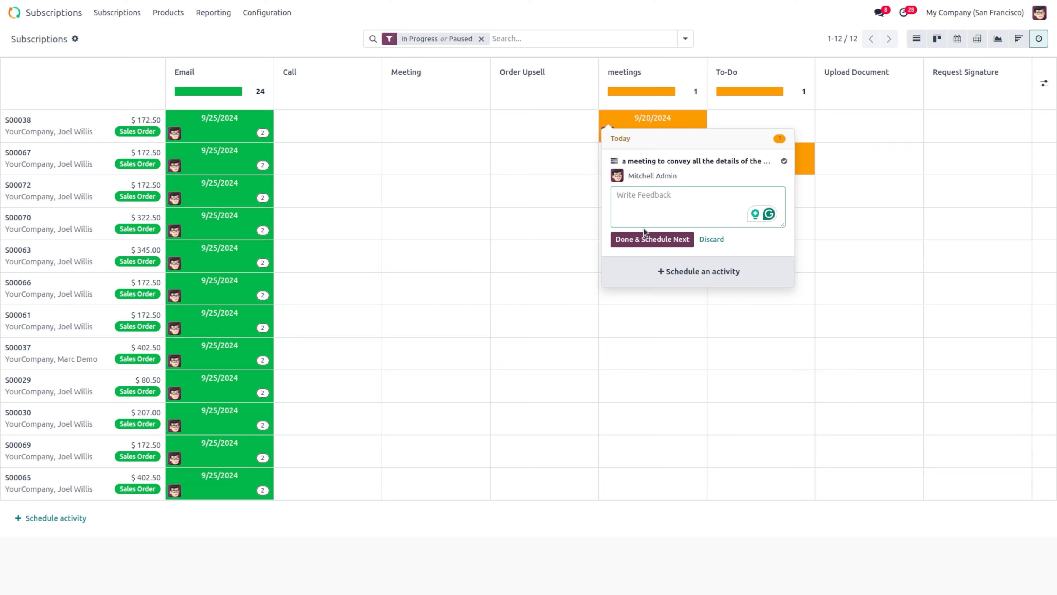
pyautogui.click(643, 240)
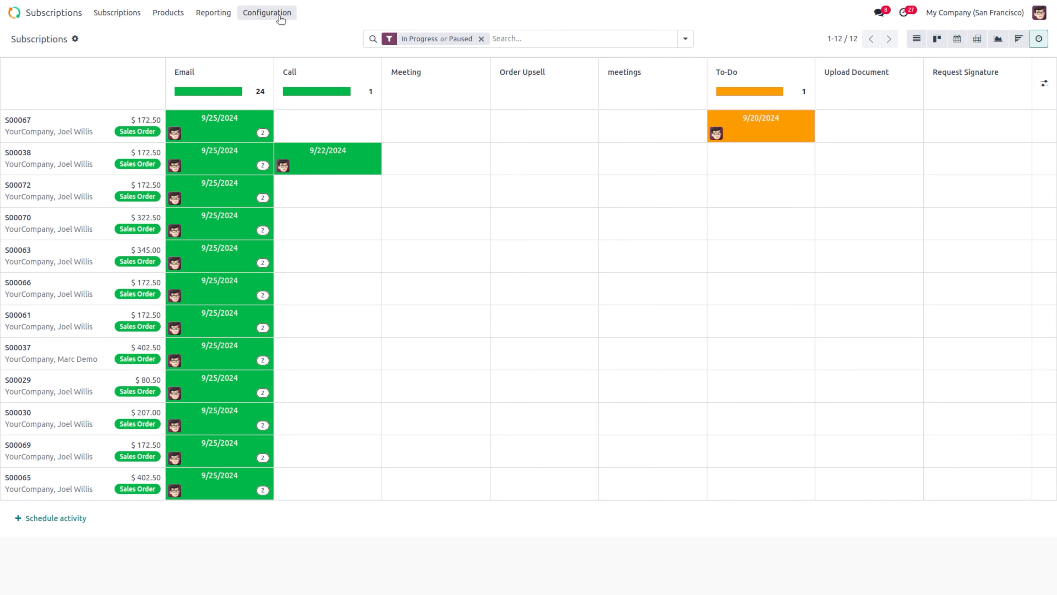
# Step: Create a new activity plan named 'onbording activities'
pyautogui.click(278, 15)
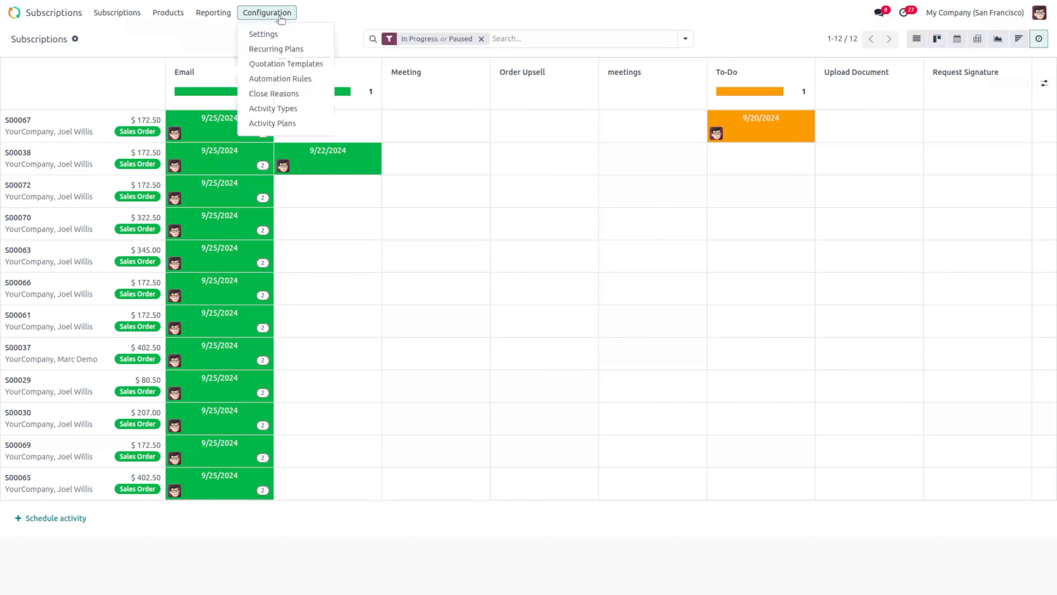
pyautogui.click(272, 124)
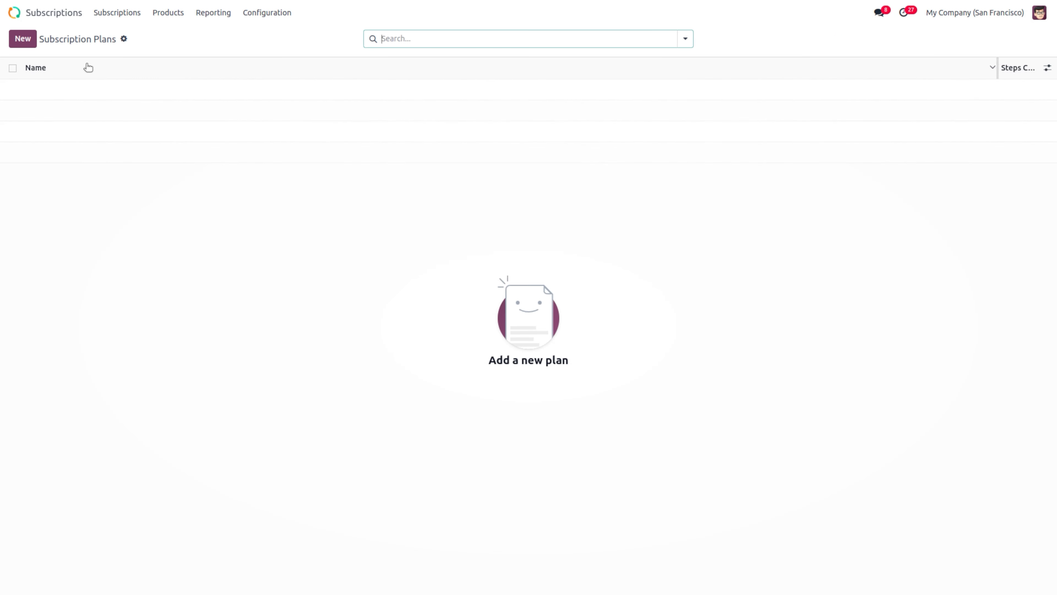
pyautogui.click(21, 39)
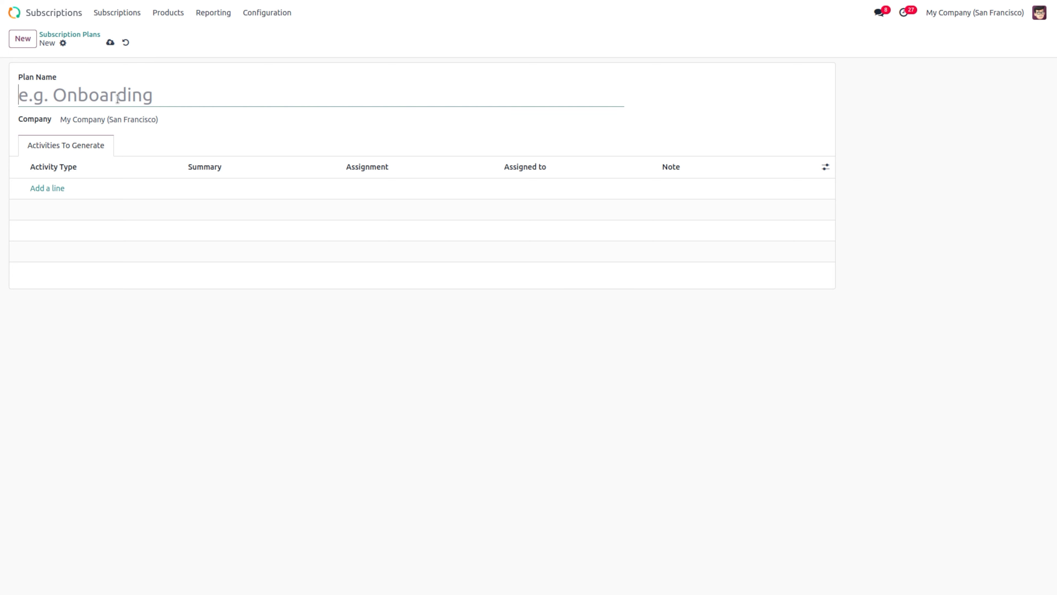
pyautogui.write('act')
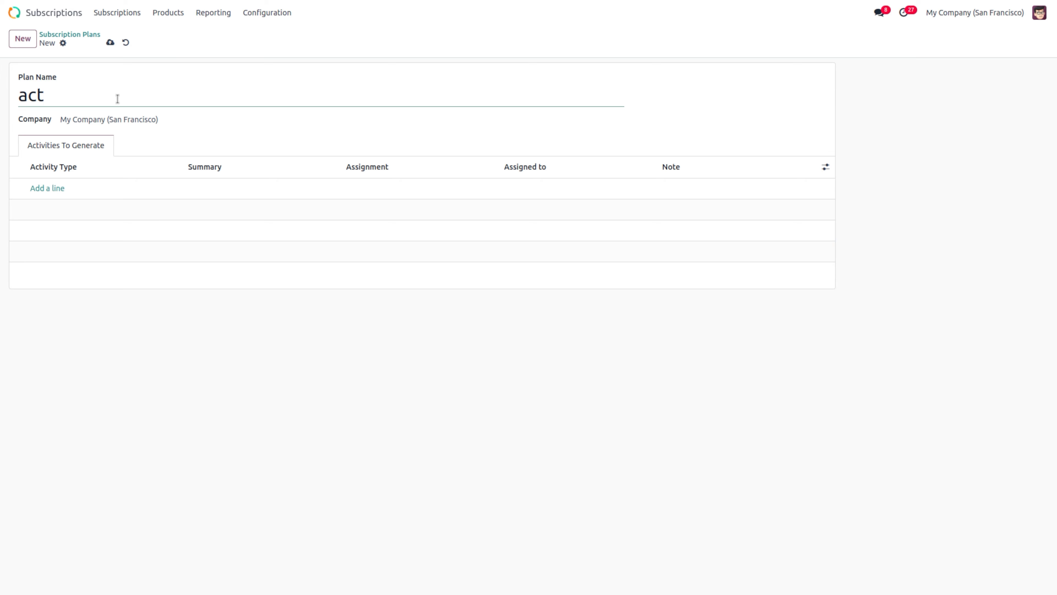
pyautogui.press('BackSpace')
pyautogui.press('BackSpace')
pyautogui.press('BackSpace')
pyautogui.write('onbording acti')
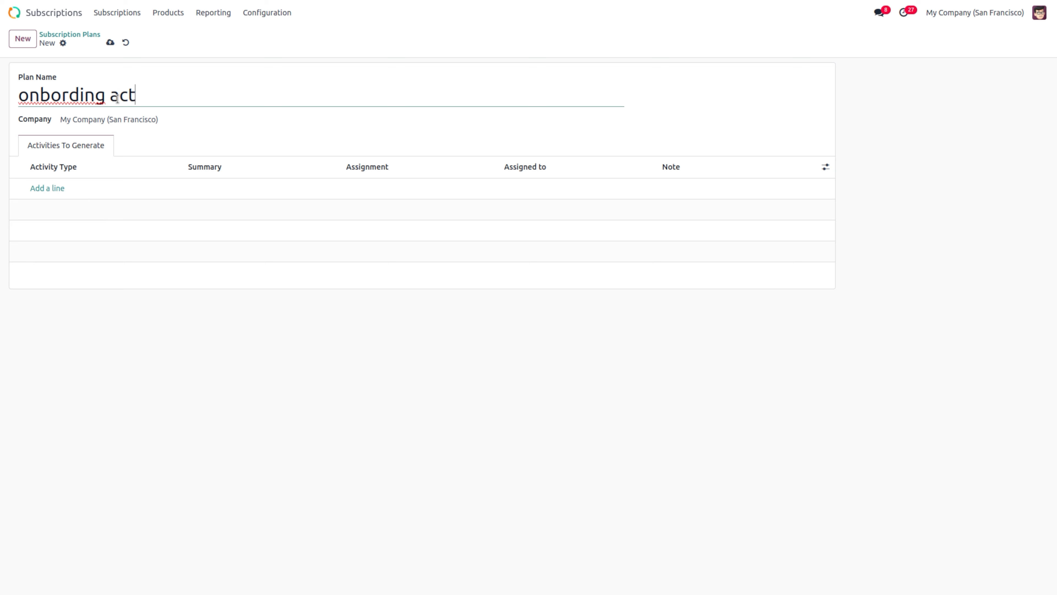
pyautogui.write('vities')
# Step: Add Meeting and Call steps to the plan, save it, and return to the plans list
pyautogui.click(54, 187)
pyautogui.click(53, 186)
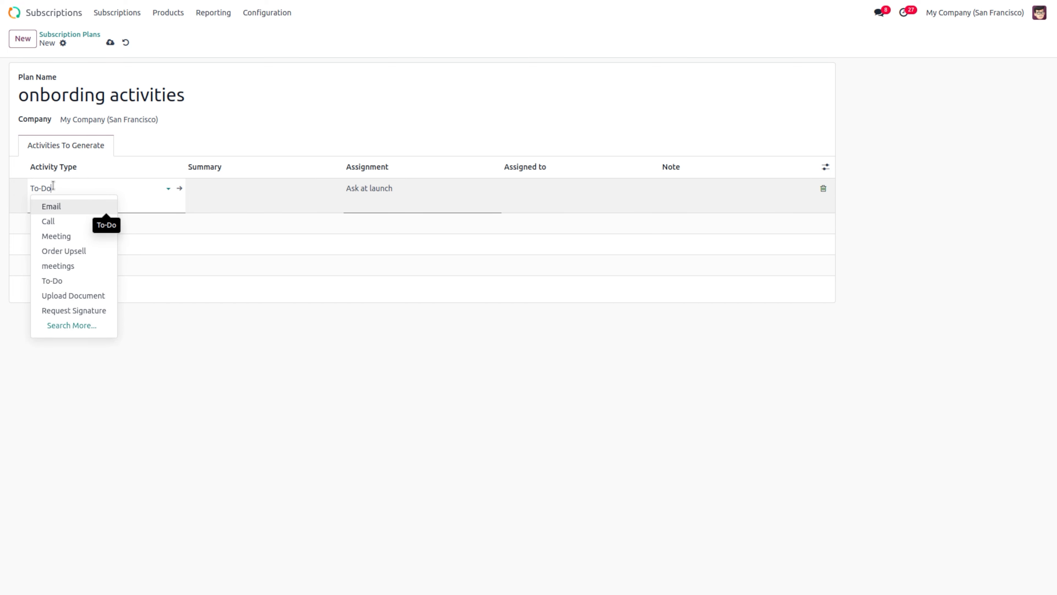
pyautogui.click(71, 236)
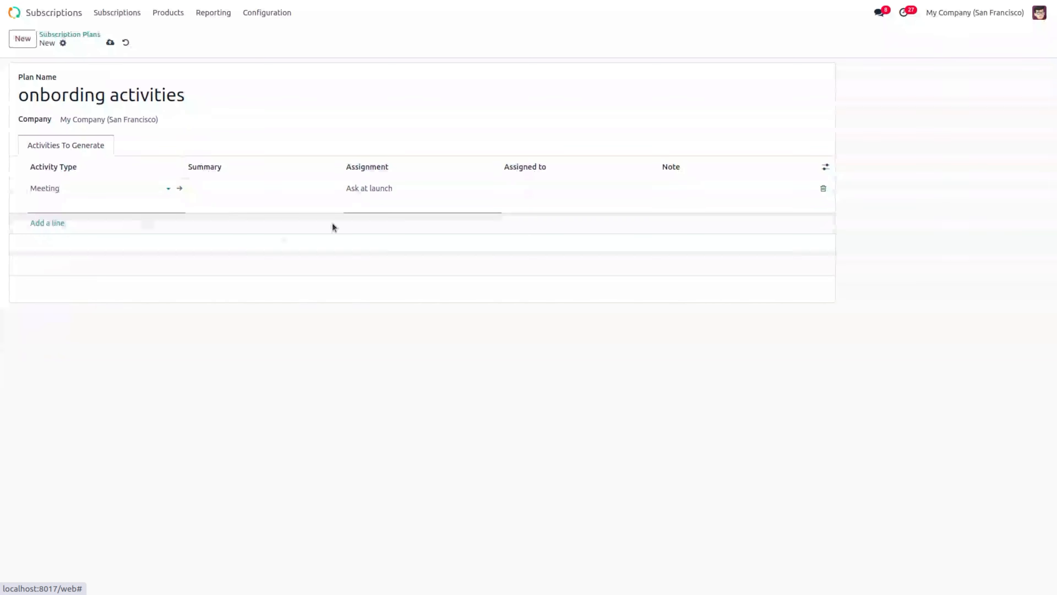
pyautogui.click(38, 225)
pyautogui.click(38, 210)
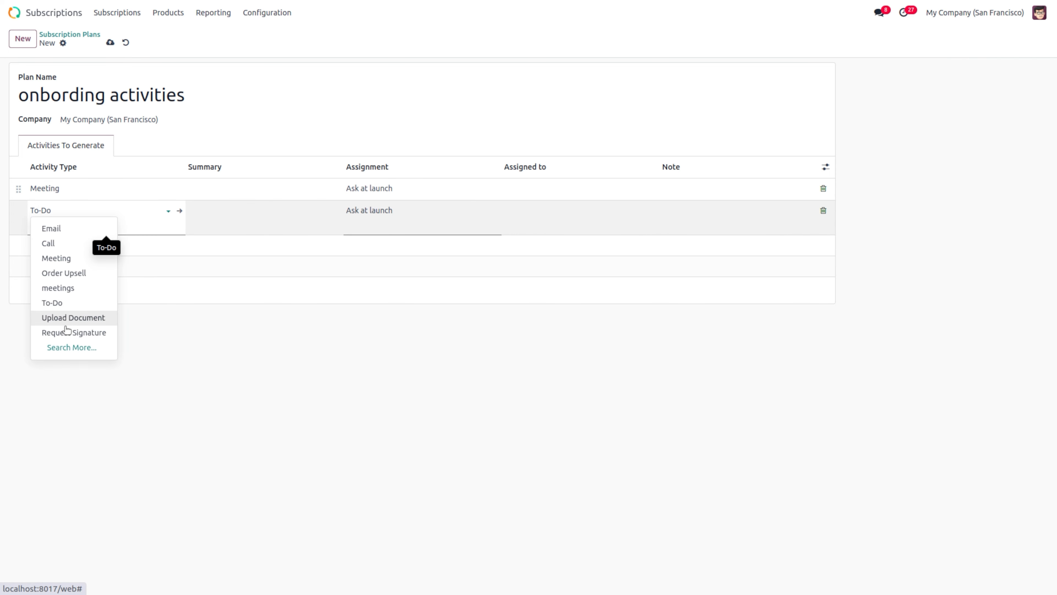
pyautogui.click(65, 245)
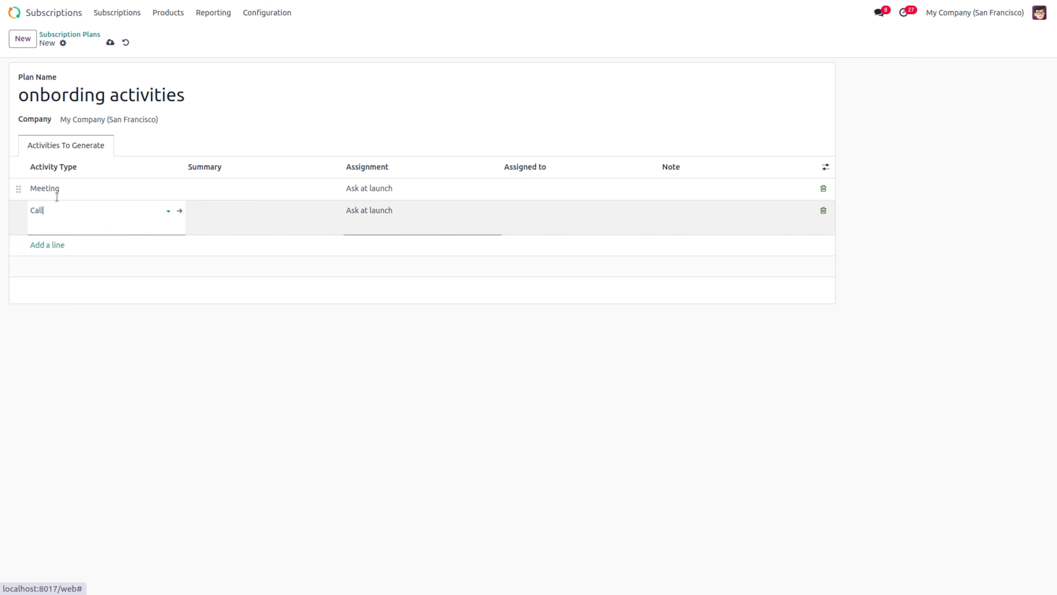
pyautogui.click(109, 42)
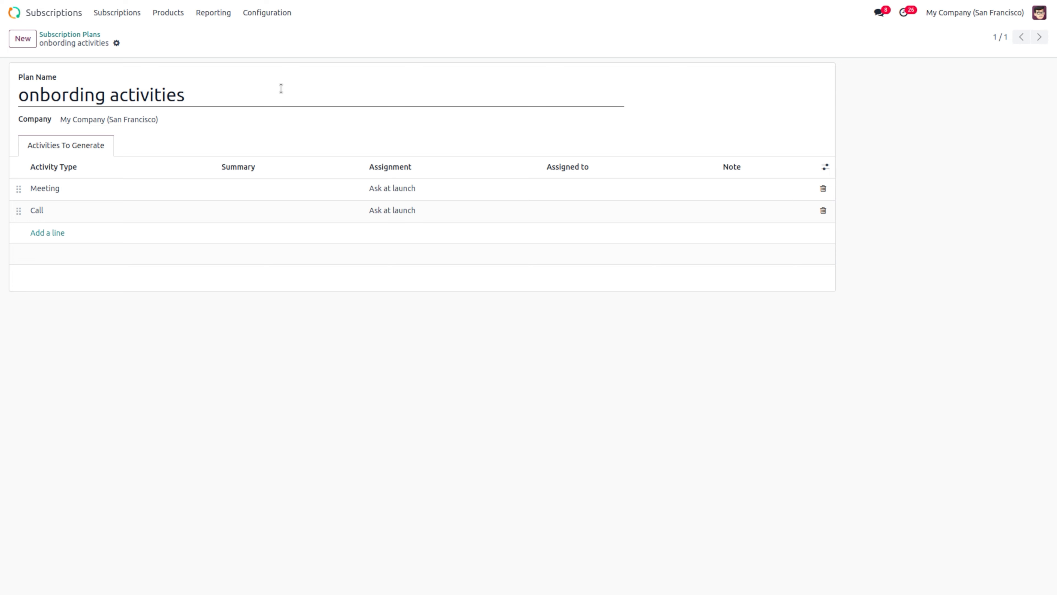
pyautogui.click(50, 35)
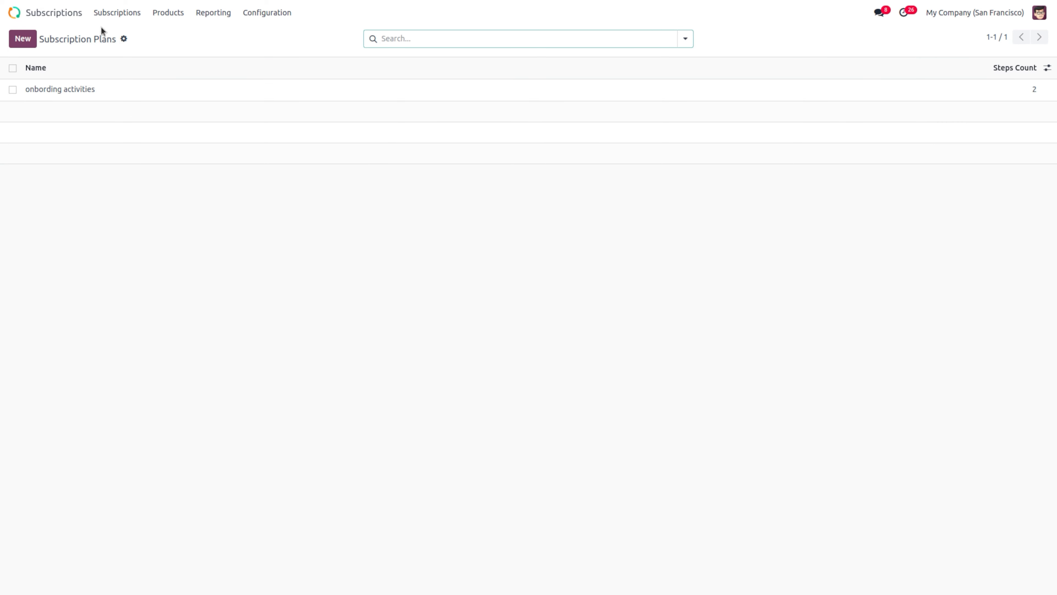
# Step: Open the subscriptions list and glance at S00030's planned activities
pyautogui.click(123, 13)
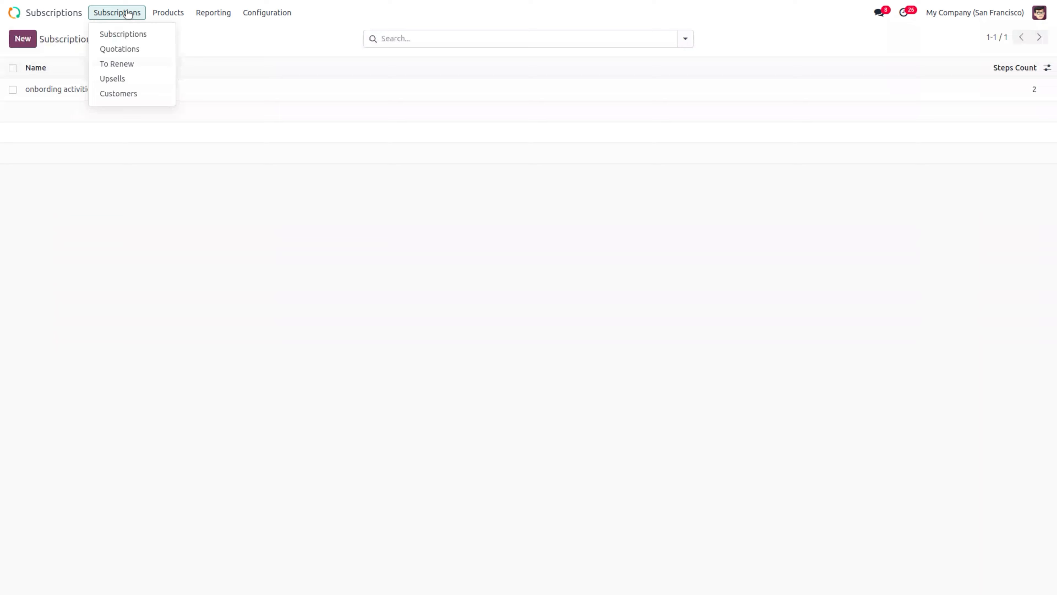
pyautogui.click(128, 33)
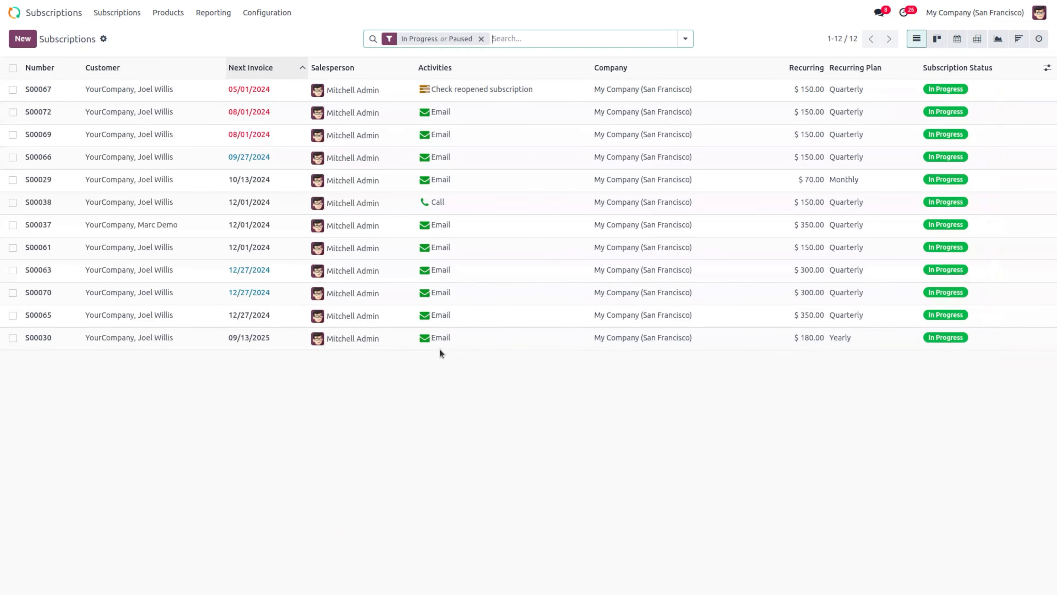
pyautogui.click(421, 340)
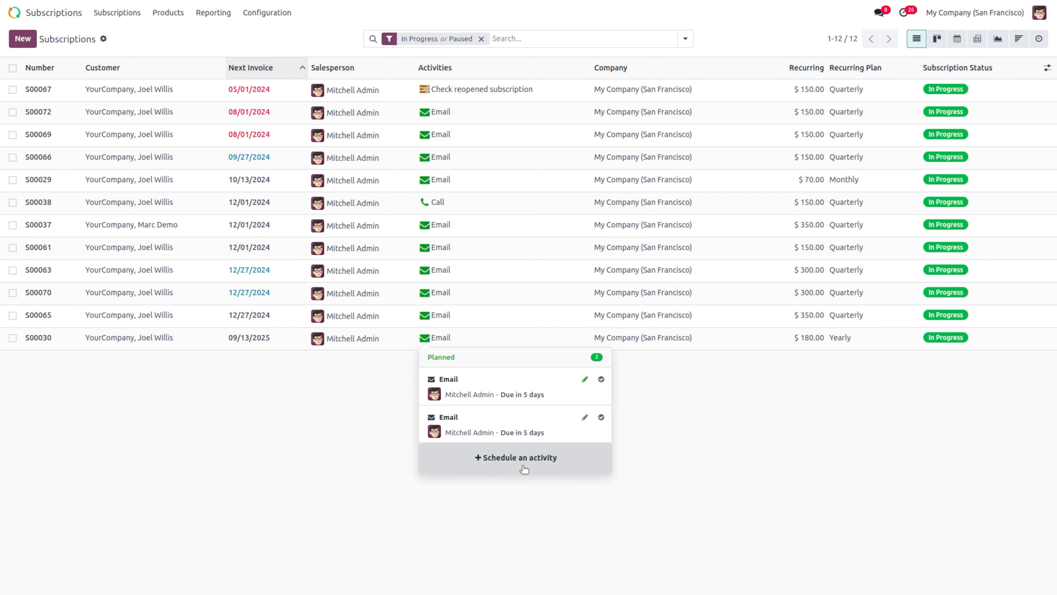
pyautogui.click(376, 483)
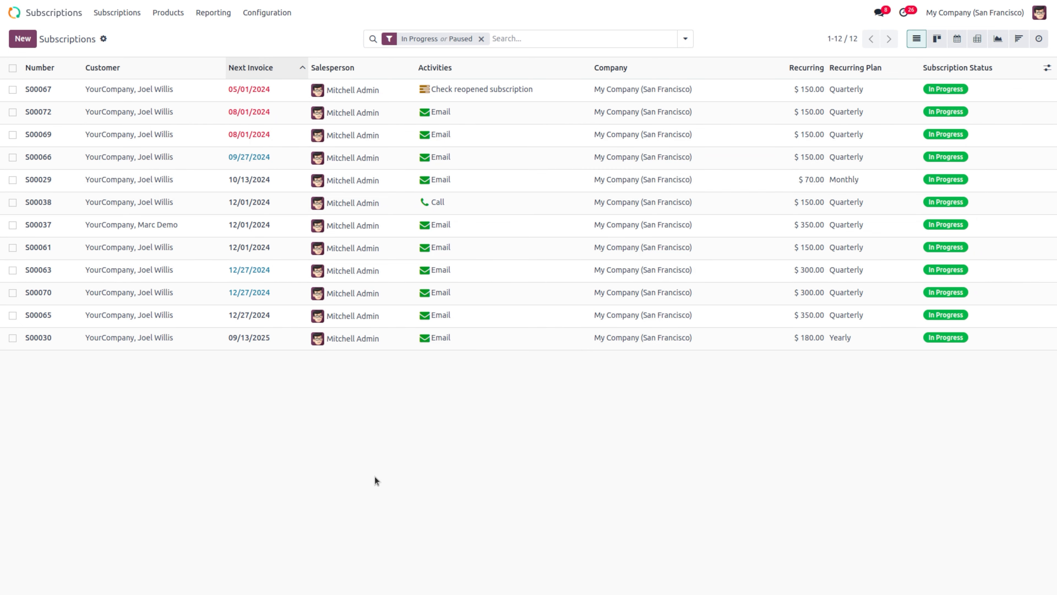
# Step: Confirm a new Deco Addict subscription S00075 and go back to the subscriptions list
pyautogui.click(22, 38)
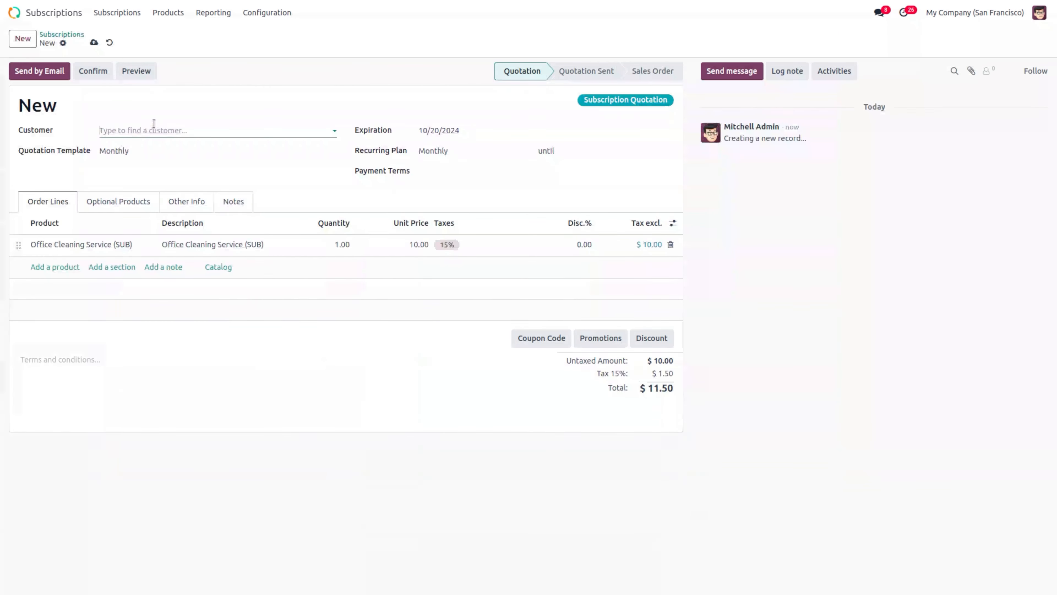
pyautogui.click(154, 128)
pyautogui.click(148, 167)
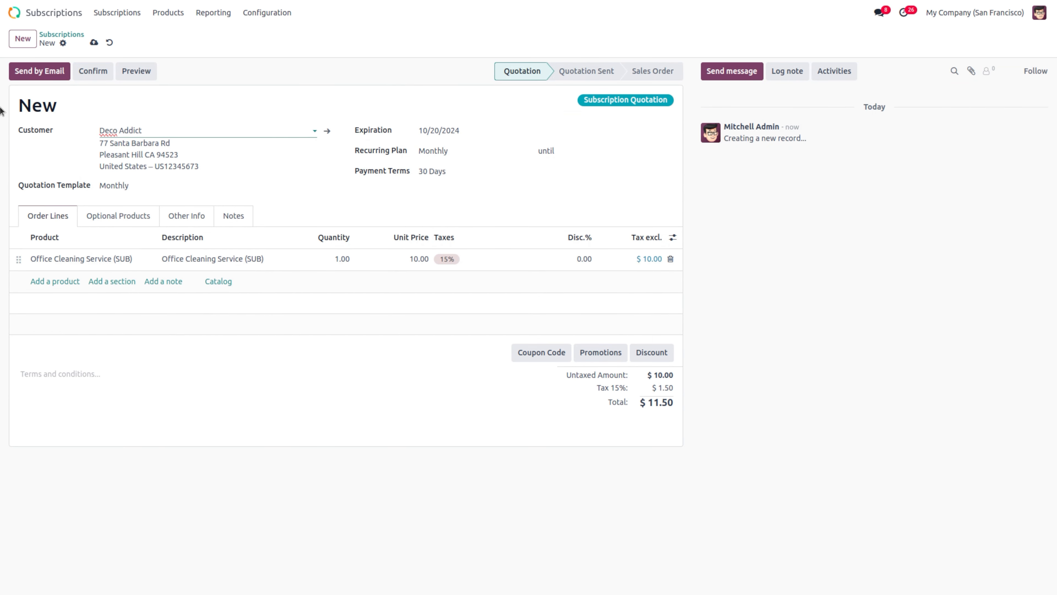
pyautogui.click(93, 72)
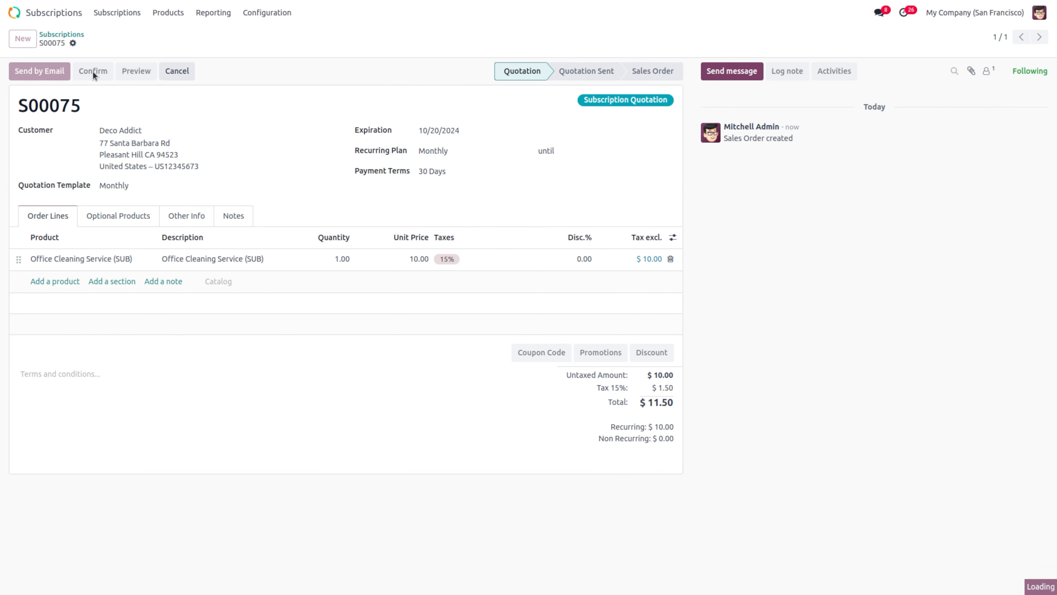
pyautogui.click(119, 18)
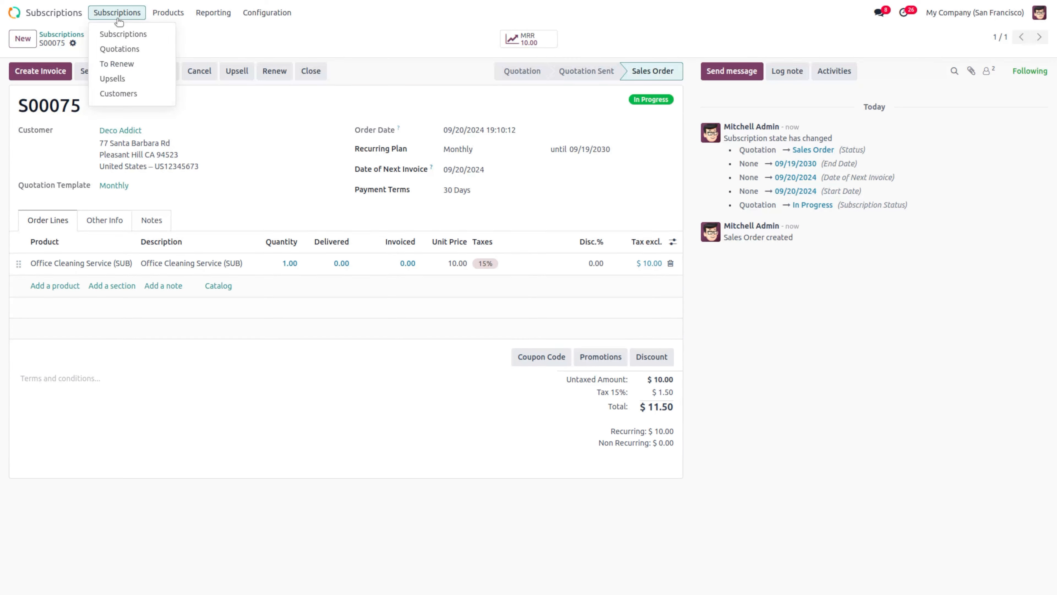
pyautogui.click(148, 38)
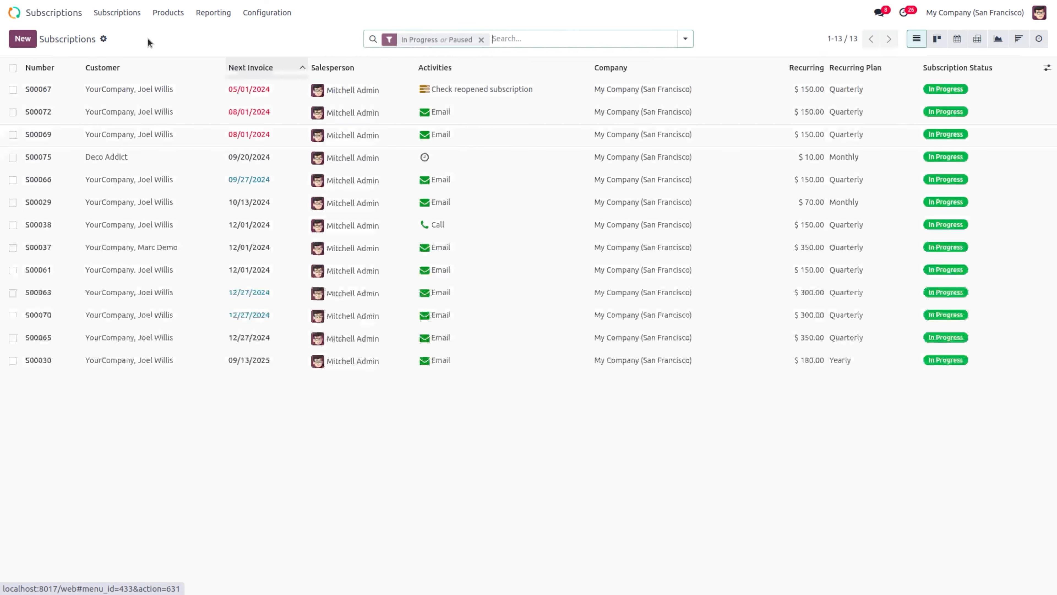
# Step: Schedule the 'onbording activities' plan on S00075, adding a Meeting and a Call
pyautogui.click(424, 158)
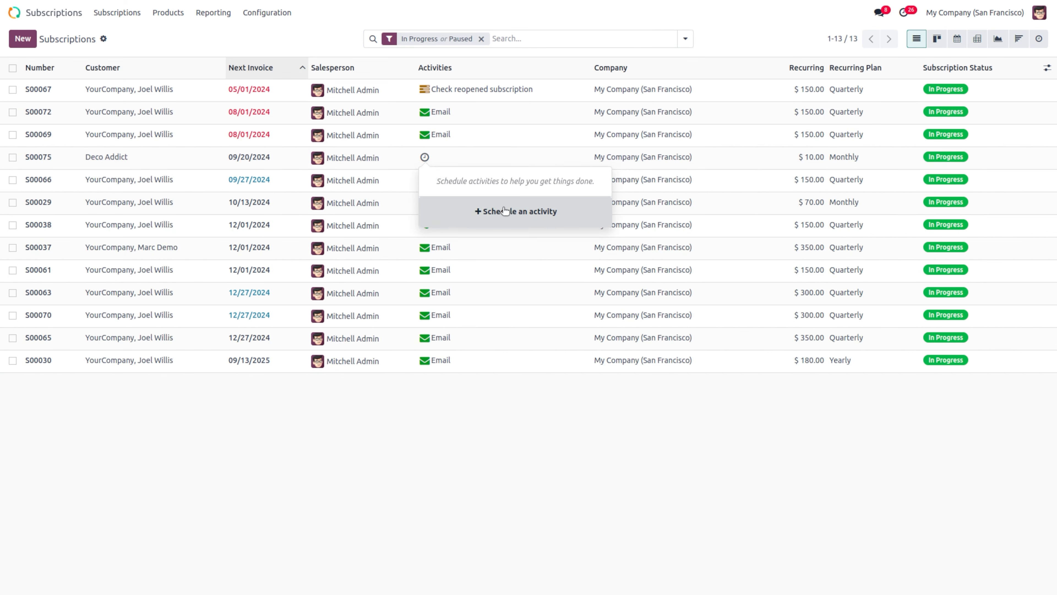
pyautogui.click(530, 219)
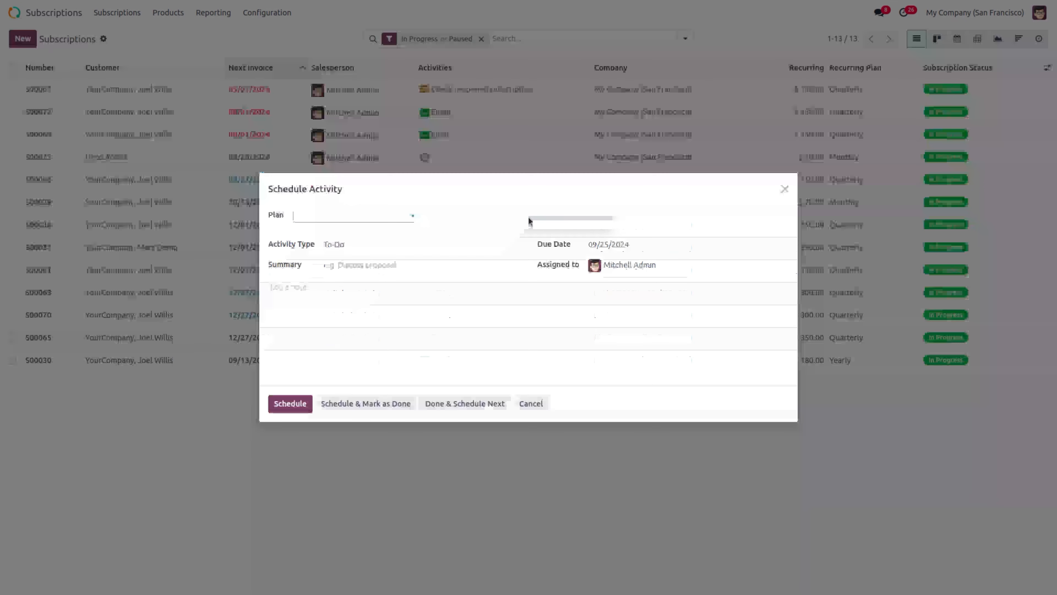
pyautogui.click(310, 214)
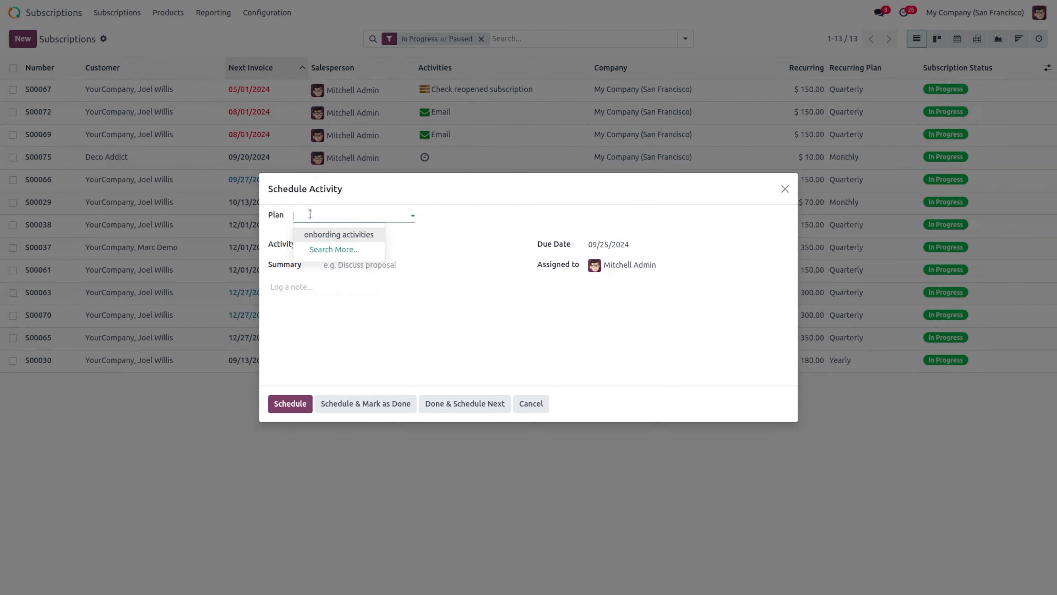
pyautogui.click(337, 234)
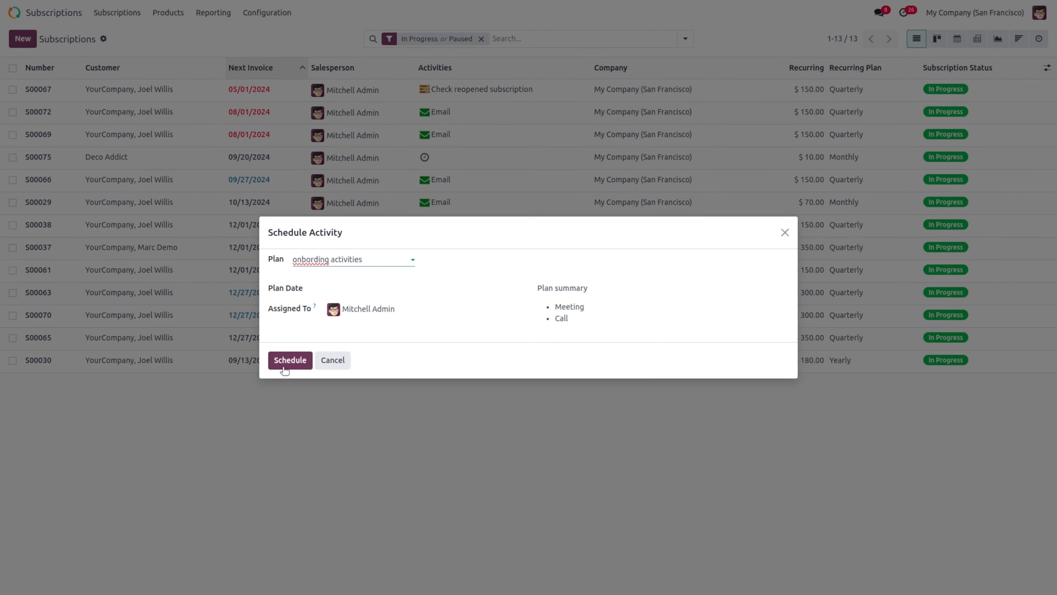
pyautogui.click(287, 361)
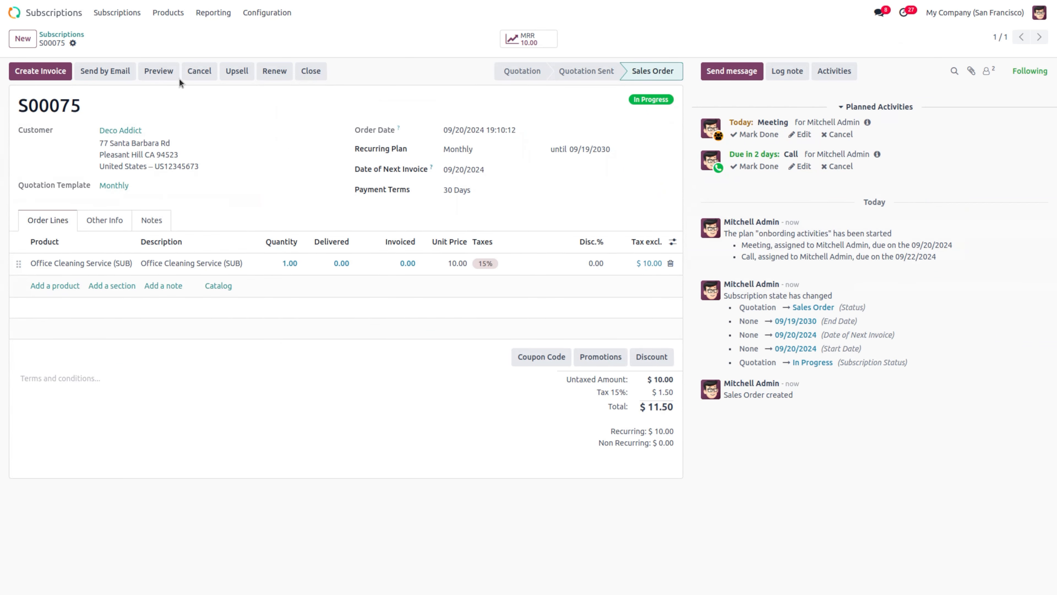
pyautogui.click(62, 37)
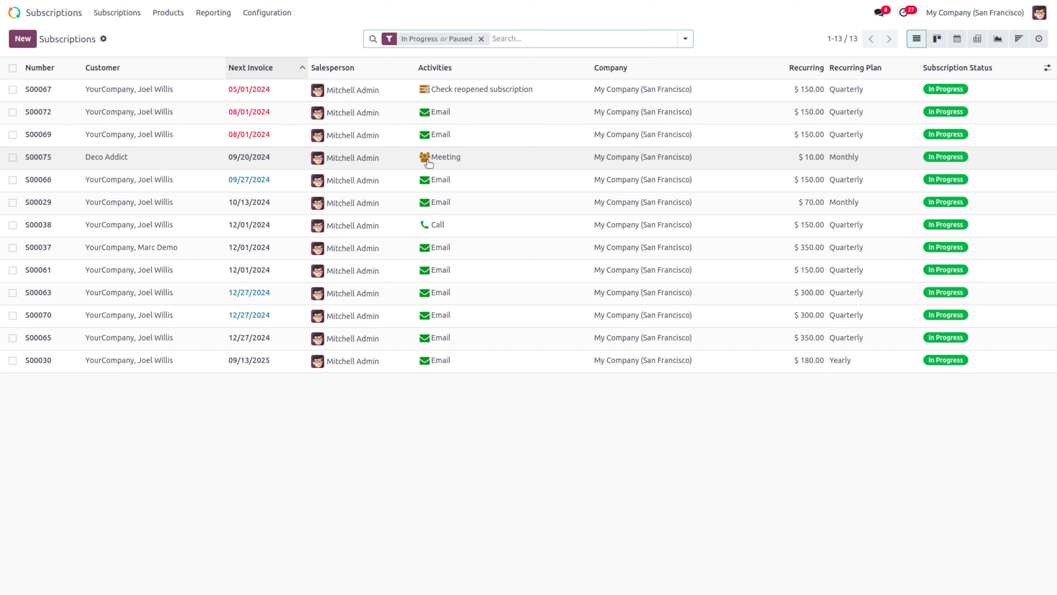
# Step: Mark S00075's Meeting due today as done
pyautogui.click(425, 158)
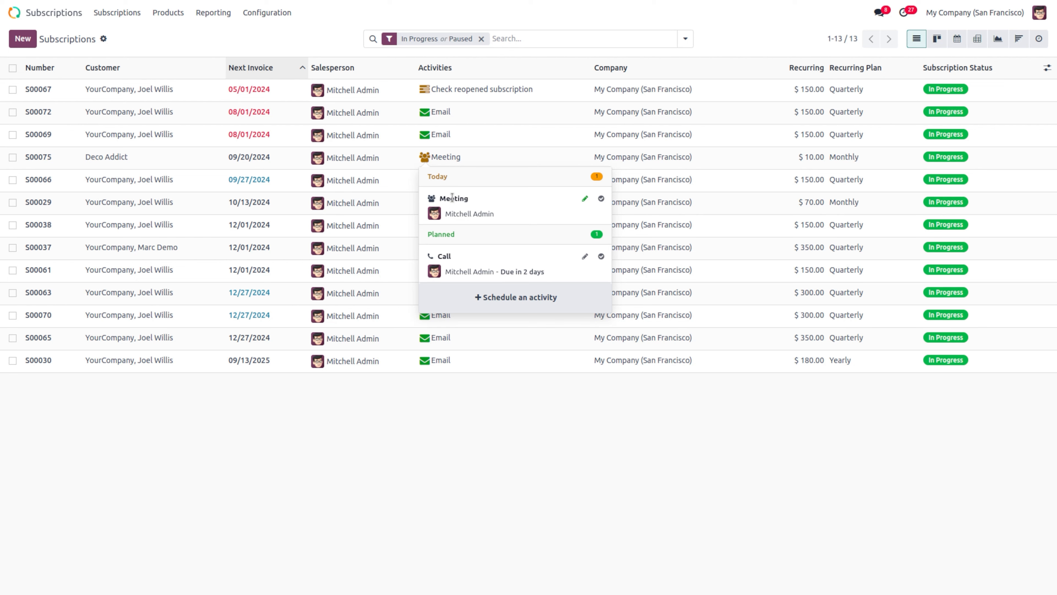
pyautogui.click(600, 199)
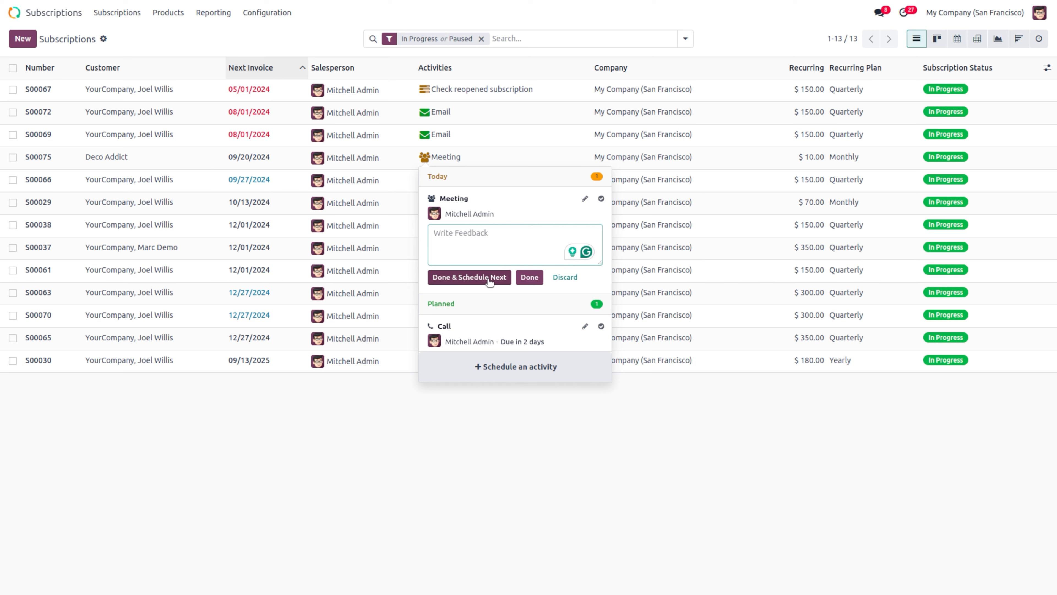
pyautogui.click(530, 277)
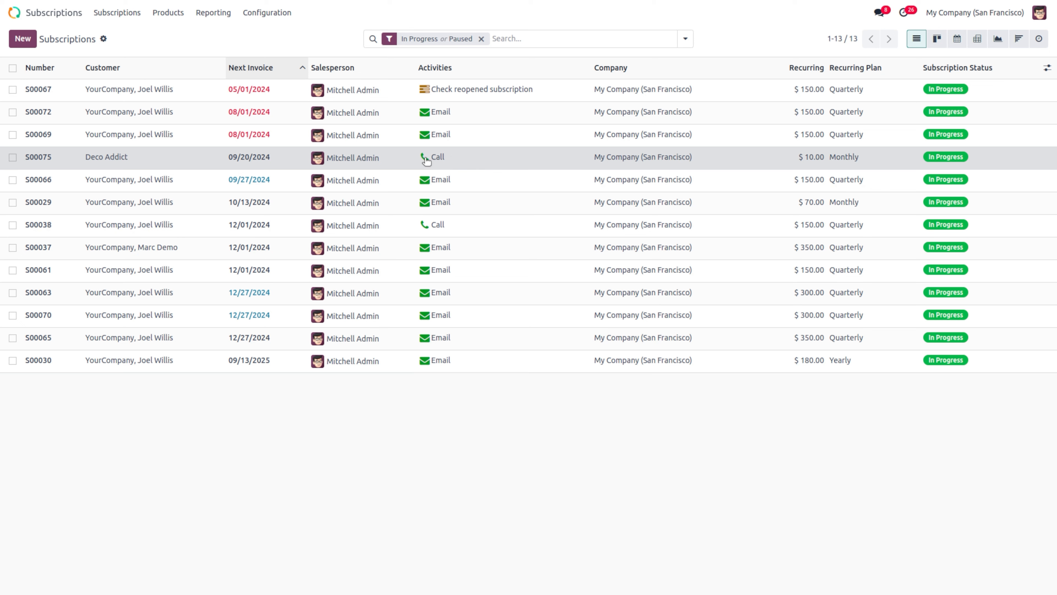
# Step: Mark S00075's remaining Call as done and confirm no activities remain
pyautogui.click(425, 158)
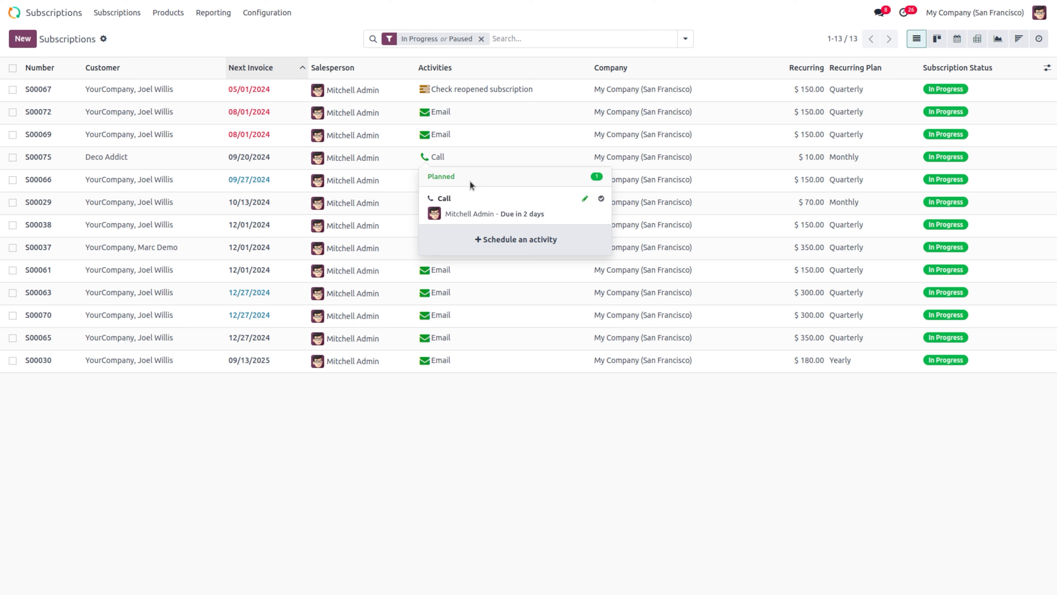
pyautogui.click(601, 198)
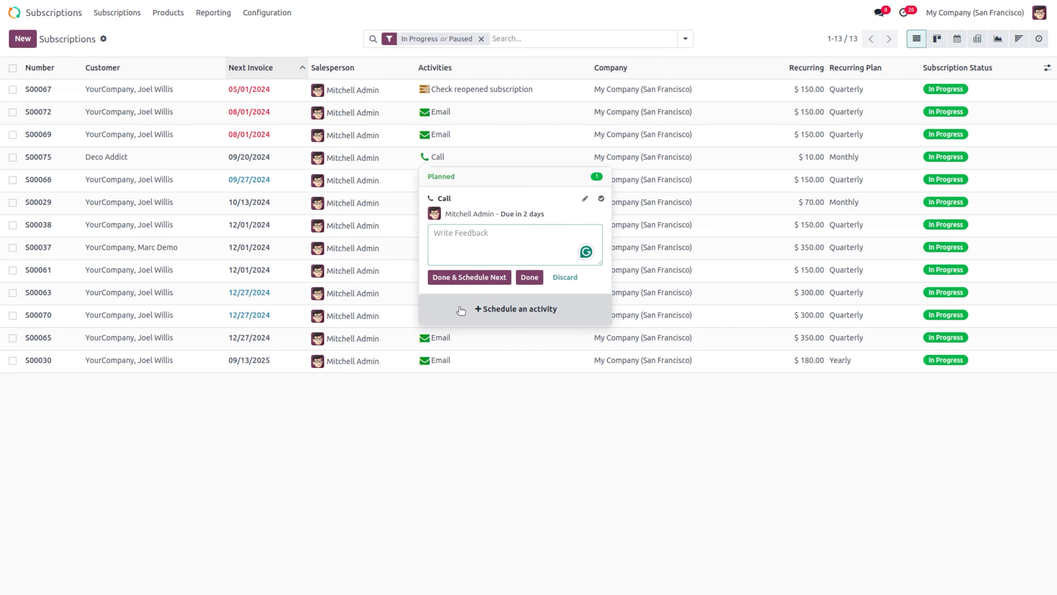
pyautogui.click(529, 277)
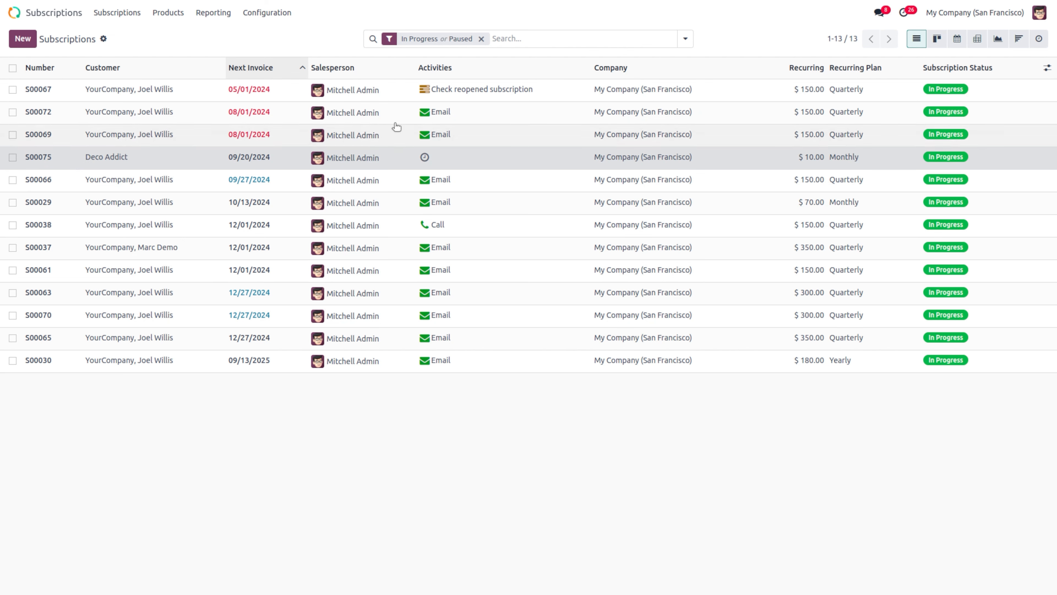
pyautogui.click(424, 161)
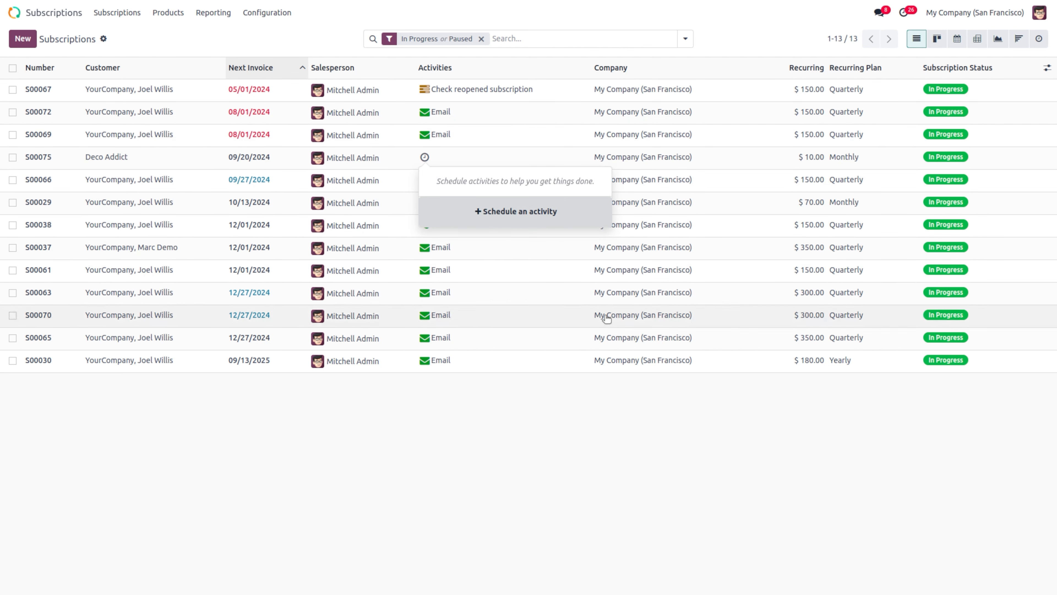
pyautogui.click(513, 570)
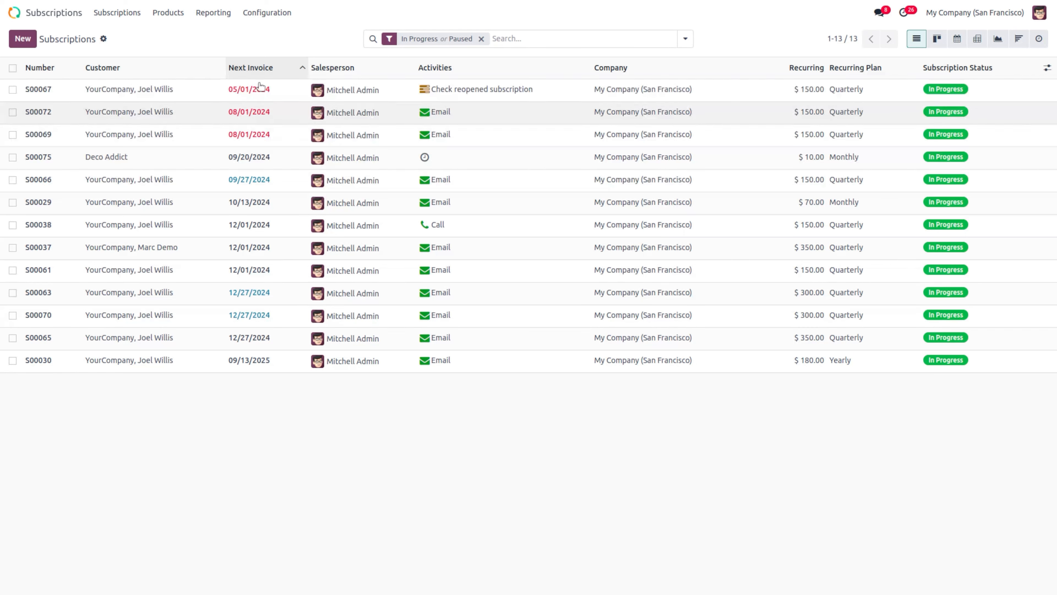
# Step: Enable Pricelists with multiple prices per product in Settings and save
pyautogui.click(275, 14)
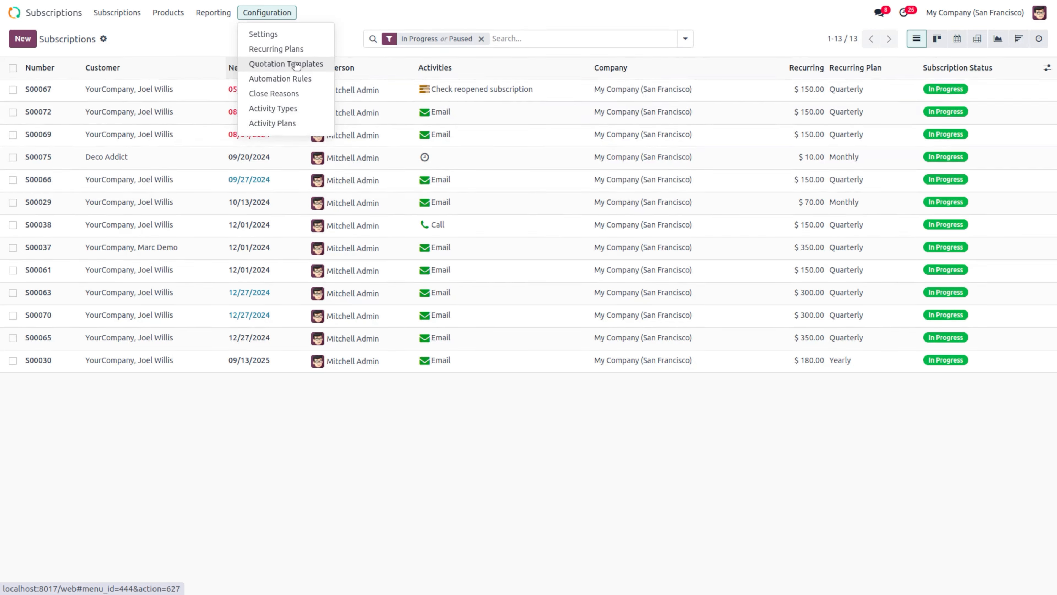
pyautogui.click(291, 35)
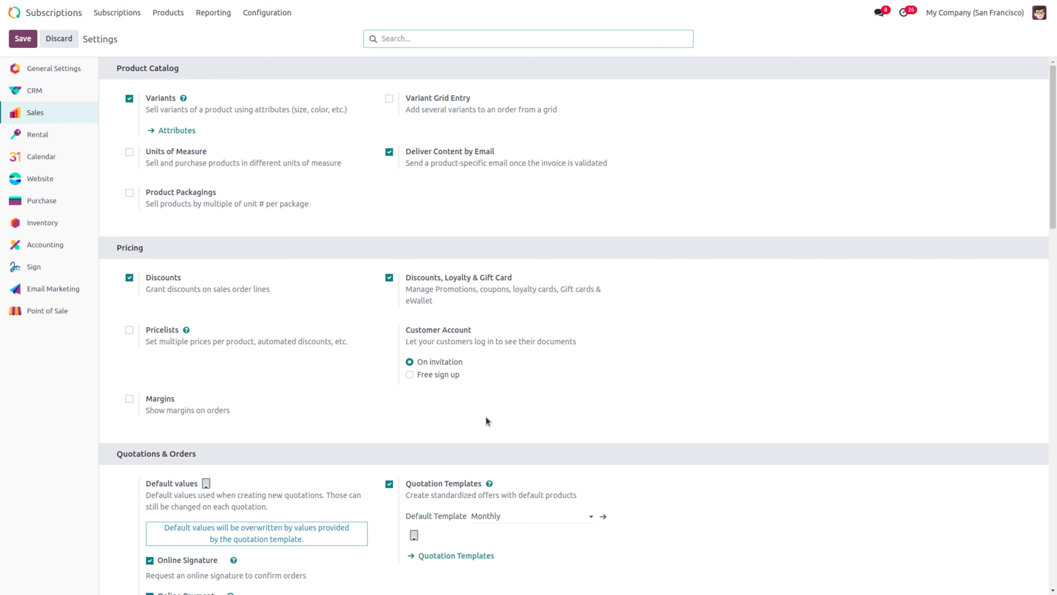
pyautogui.scroll(-4, 492, 361)
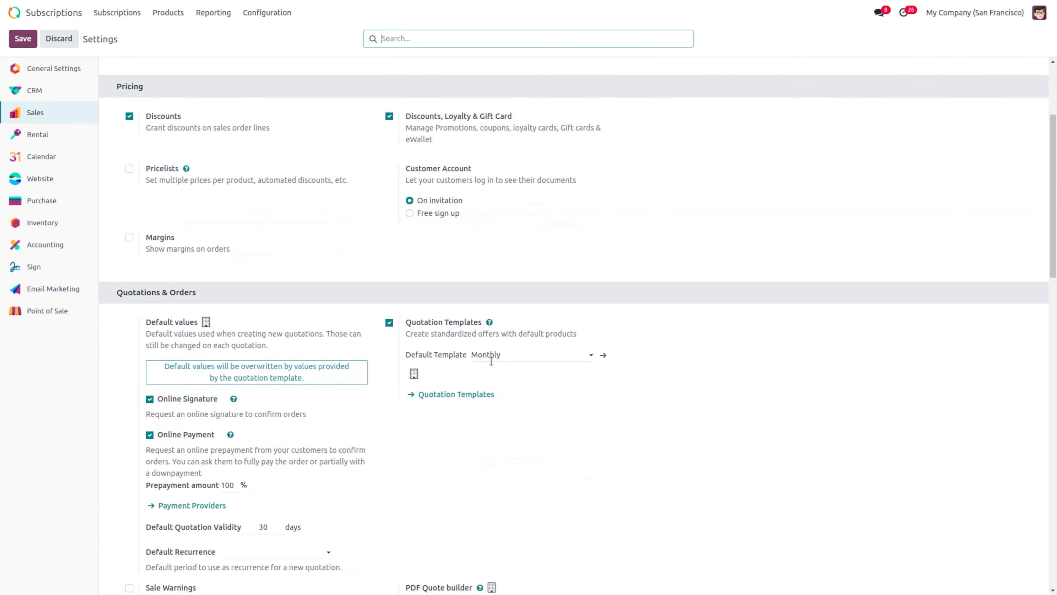
pyautogui.scroll(4, 491, 361)
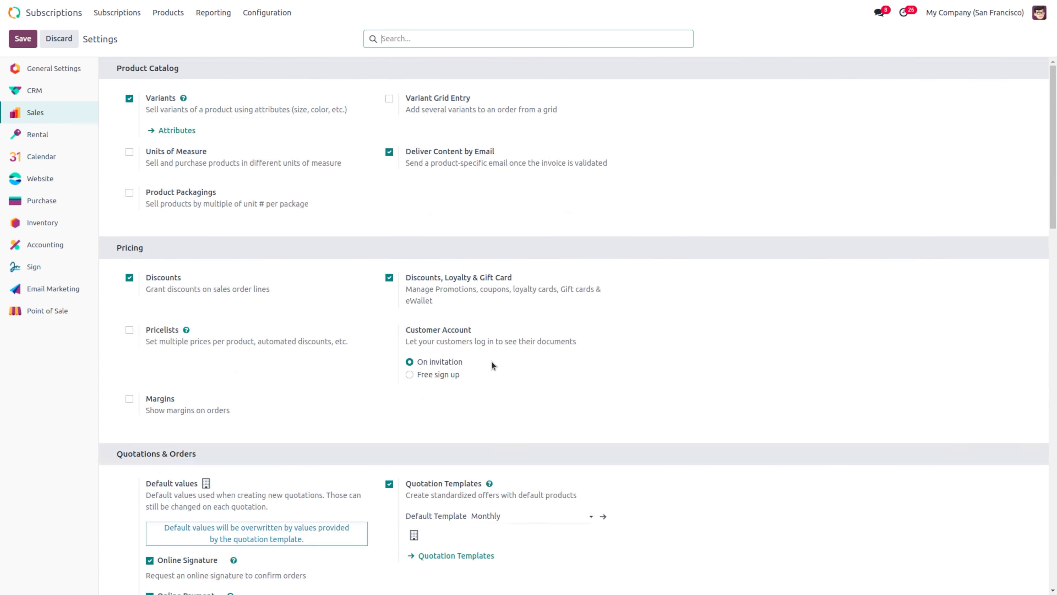
pyautogui.moveTo(491, 361)
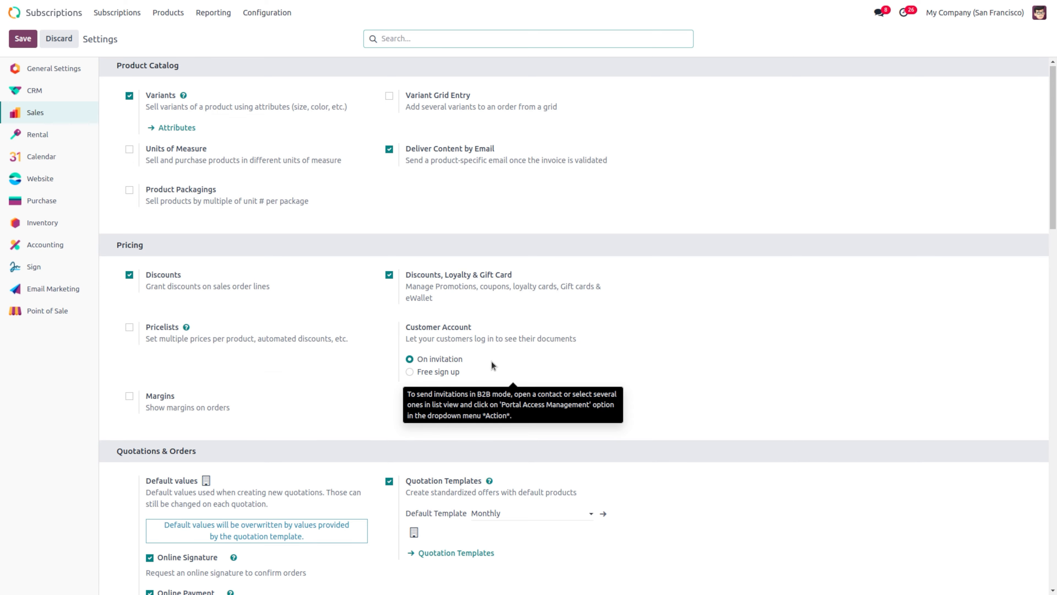
pyautogui.scroll(-1, 492, 365)
pyautogui.scroll(1, 287, 180)
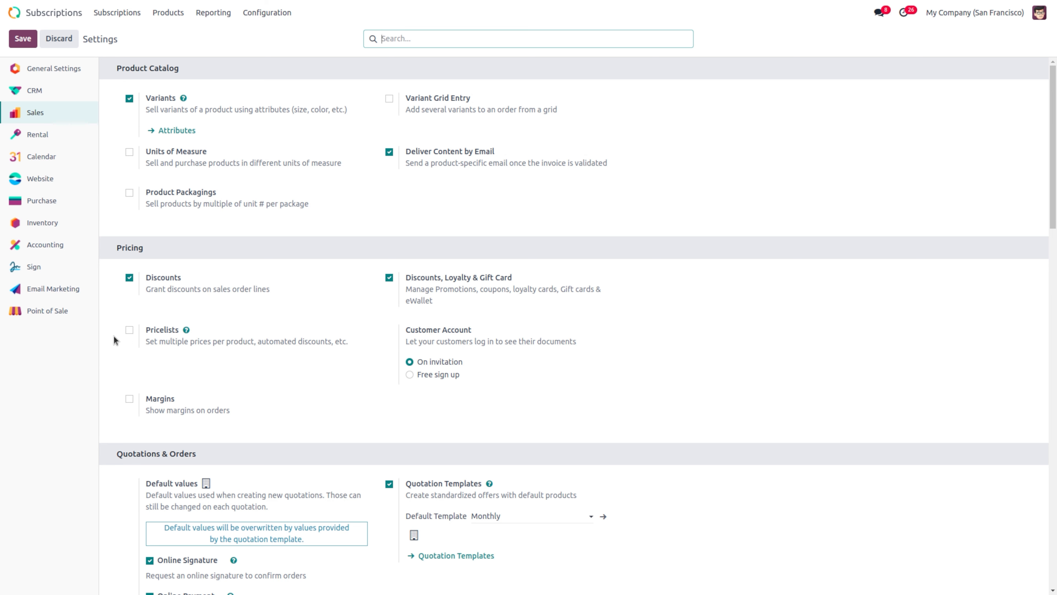
pyautogui.click(129, 330)
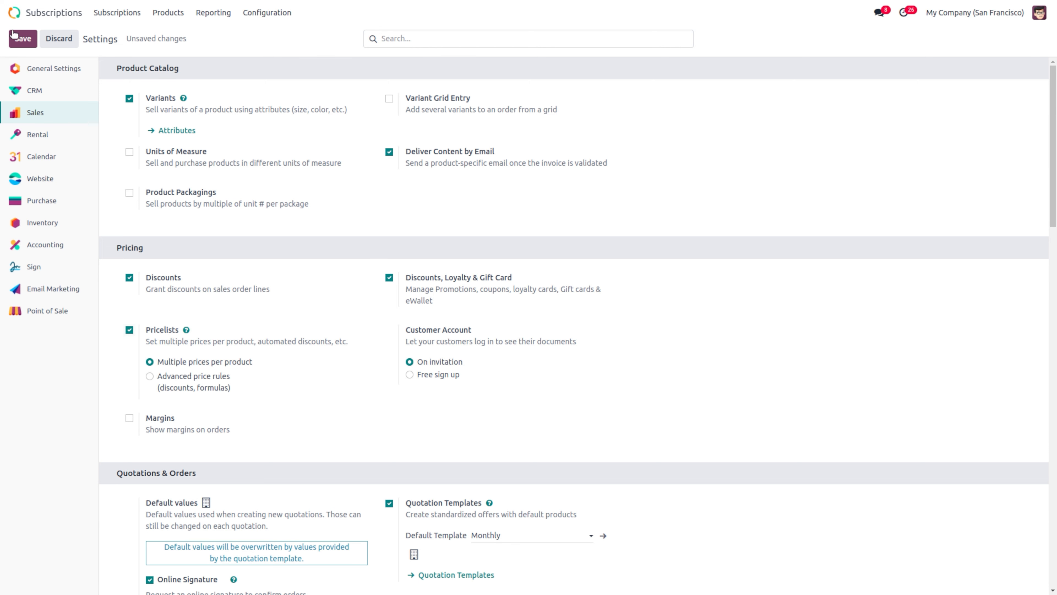
pyautogui.click(23, 39)
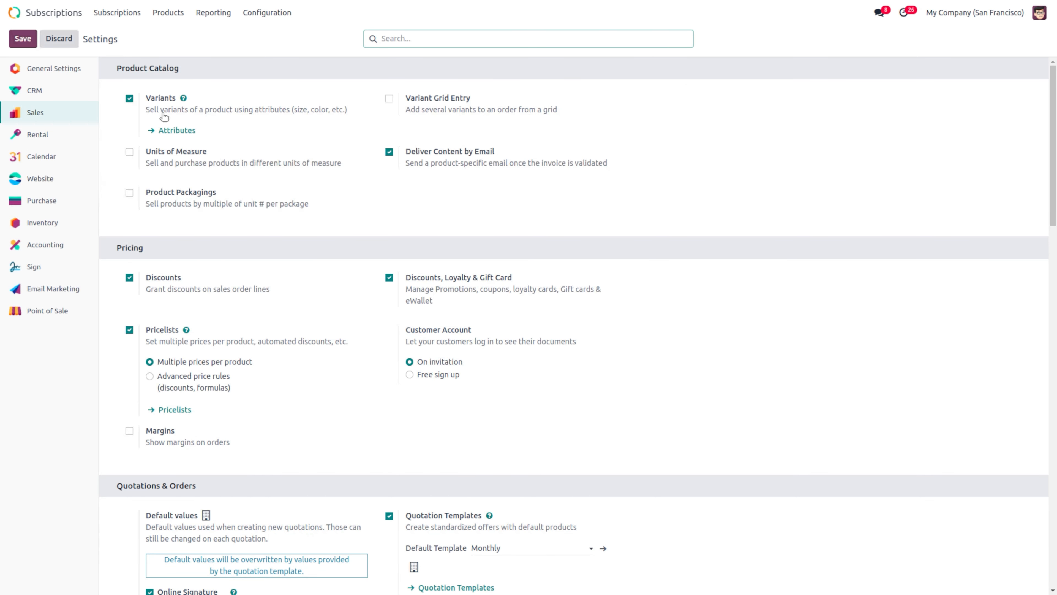
# Step: Create a pricelist 'new pricelist' with a price rule for channel sub
pyautogui.click(168, 13)
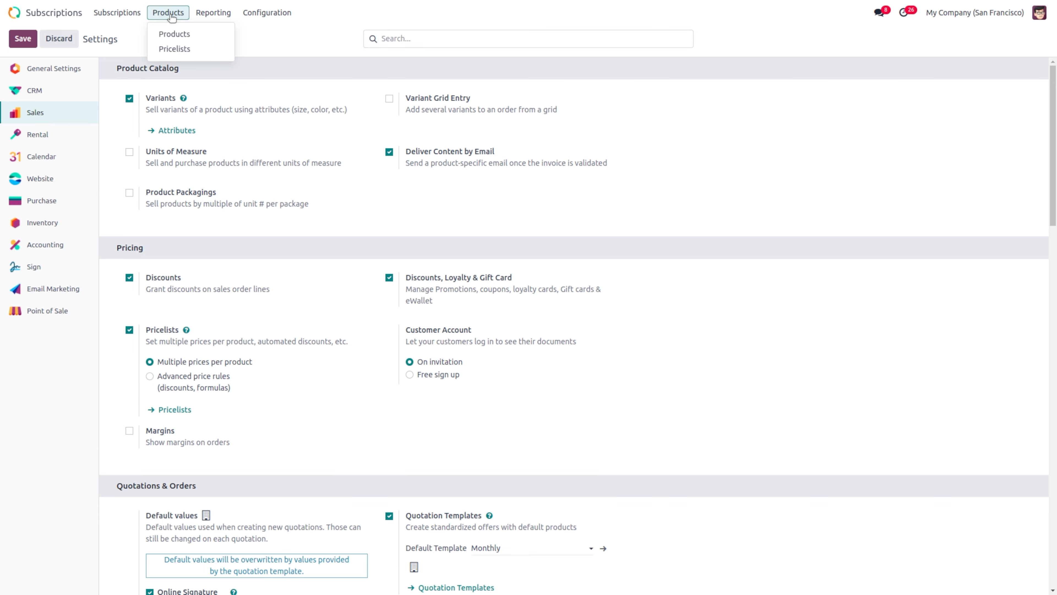
pyautogui.click(175, 49)
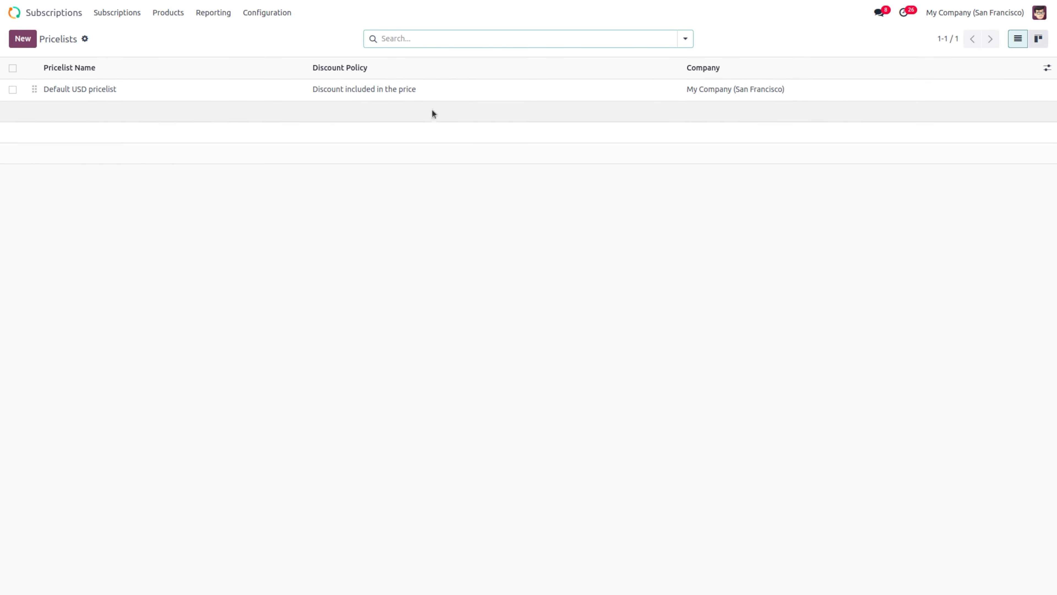
pyautogui.click(16, 40)
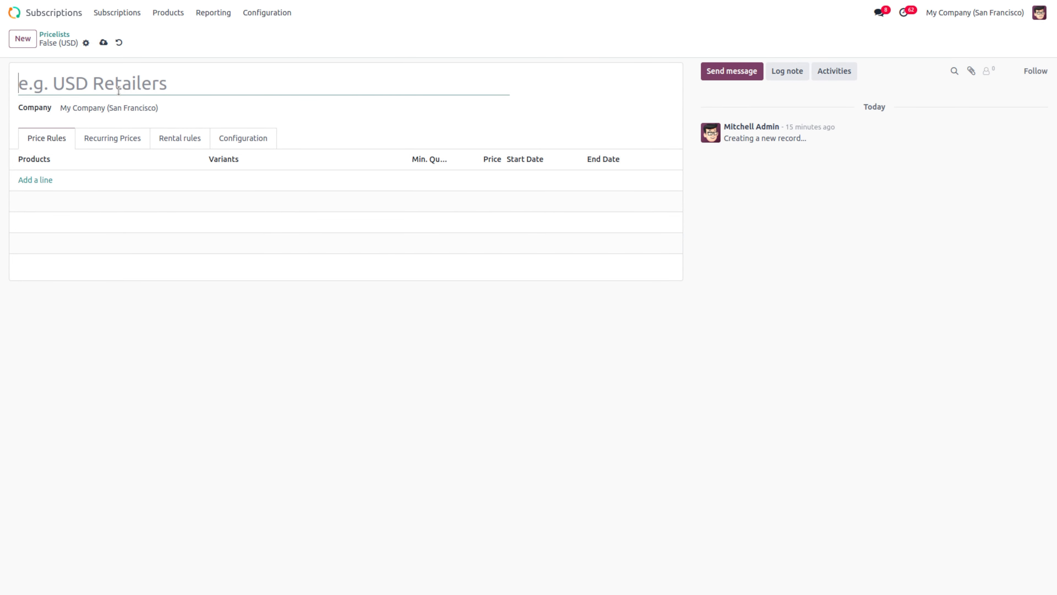
pyautogui.write('n')
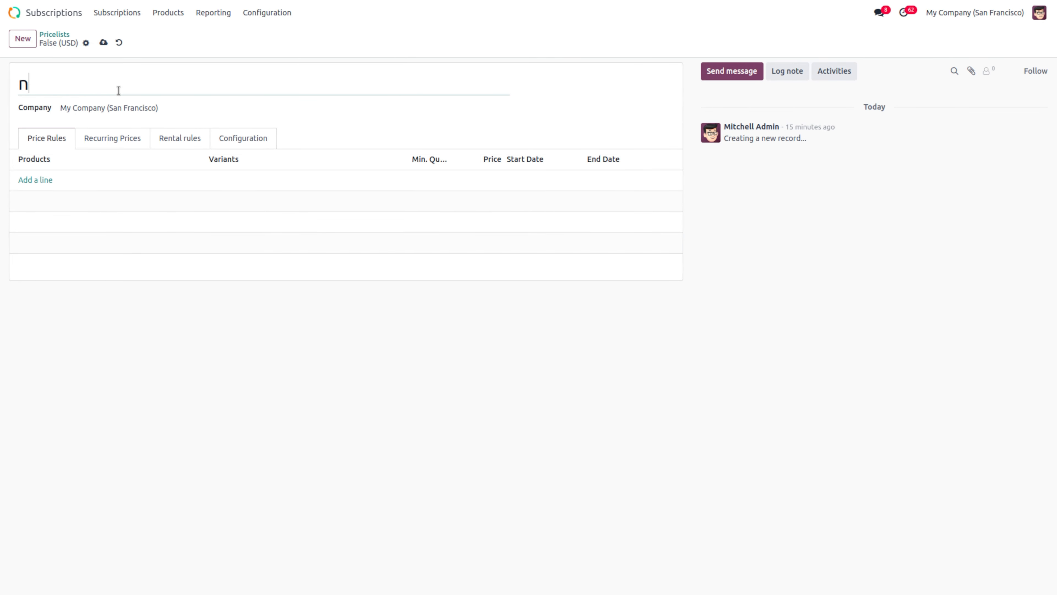
pyautogui.write('ew pricelist')
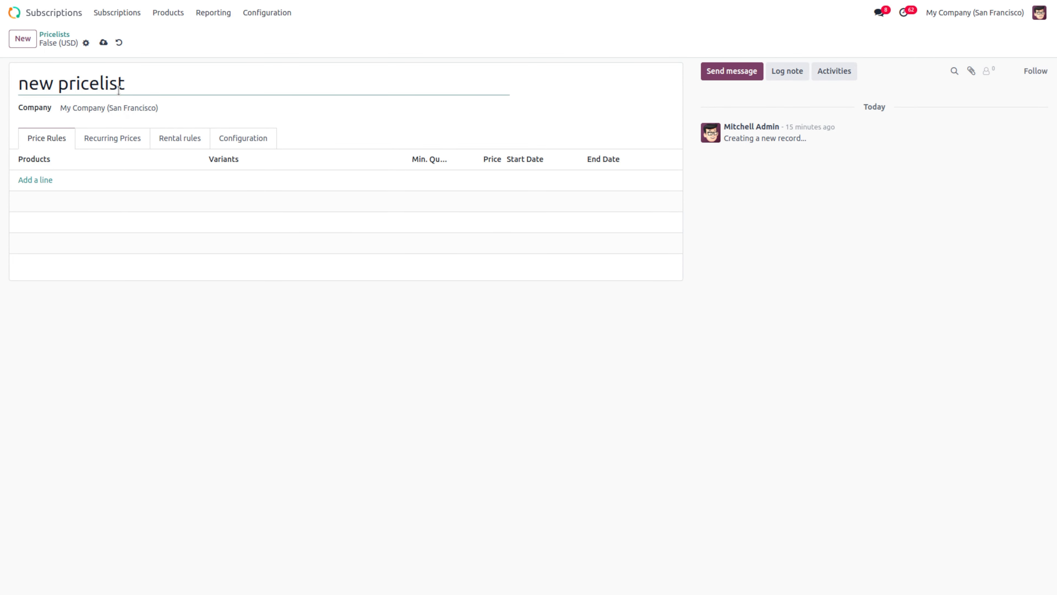
pyautogui.click(40, 181)
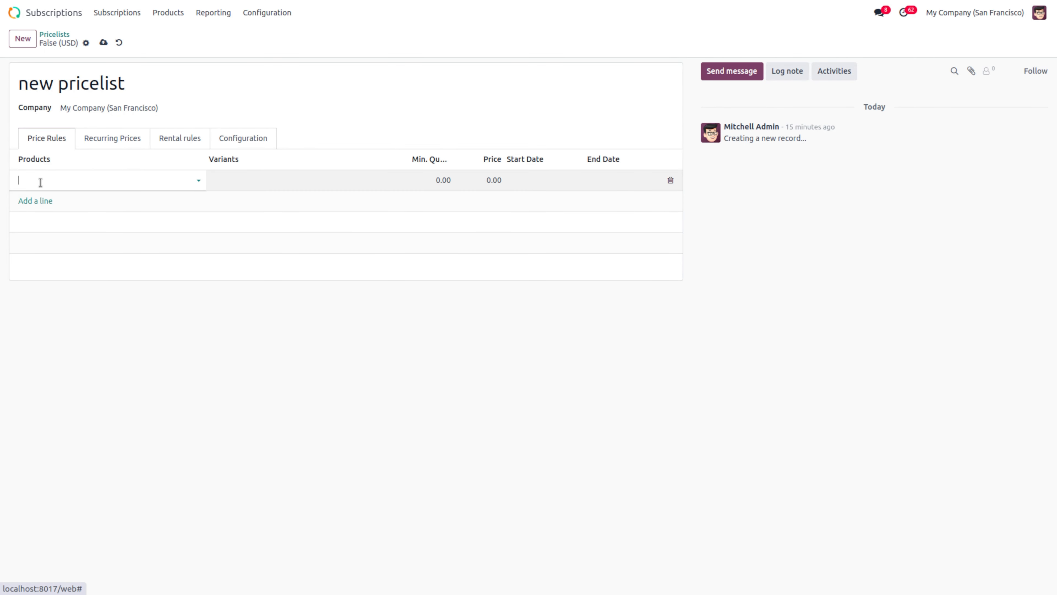
pyautogui.write('c')
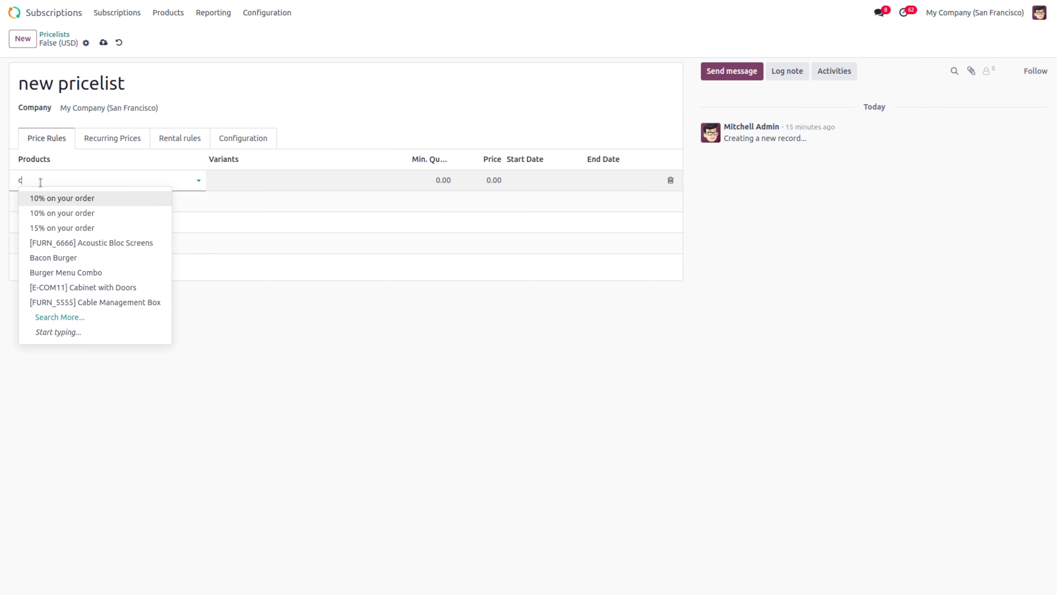
pyautogui.write('ha')
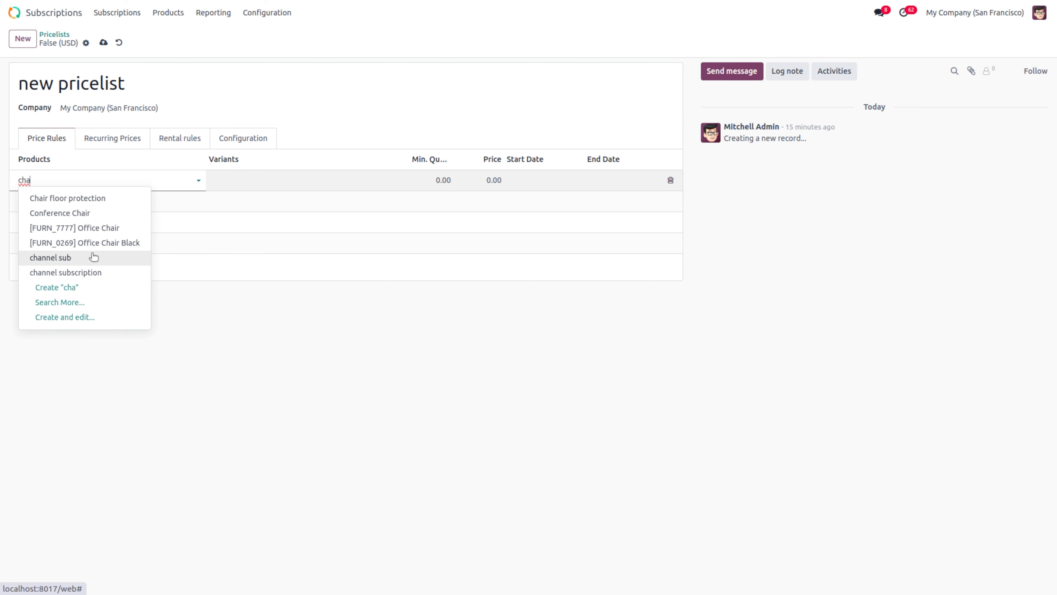
pyautogui.click(94, 257)
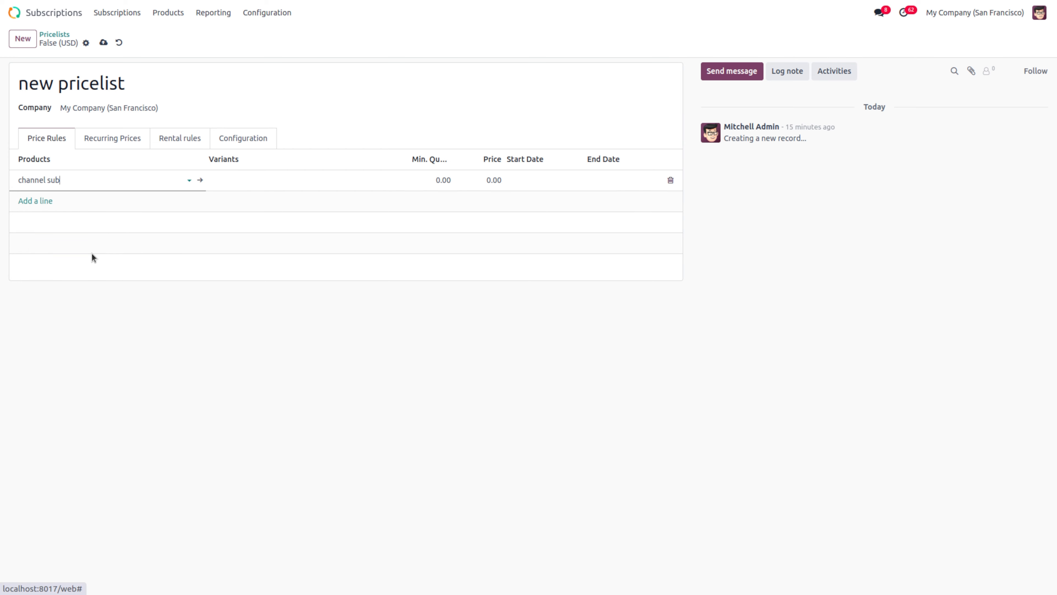
# Step: Set channel sub's sales price to $200 and the rule's minimum quantity to 4
pyautogui.click(203, 180)
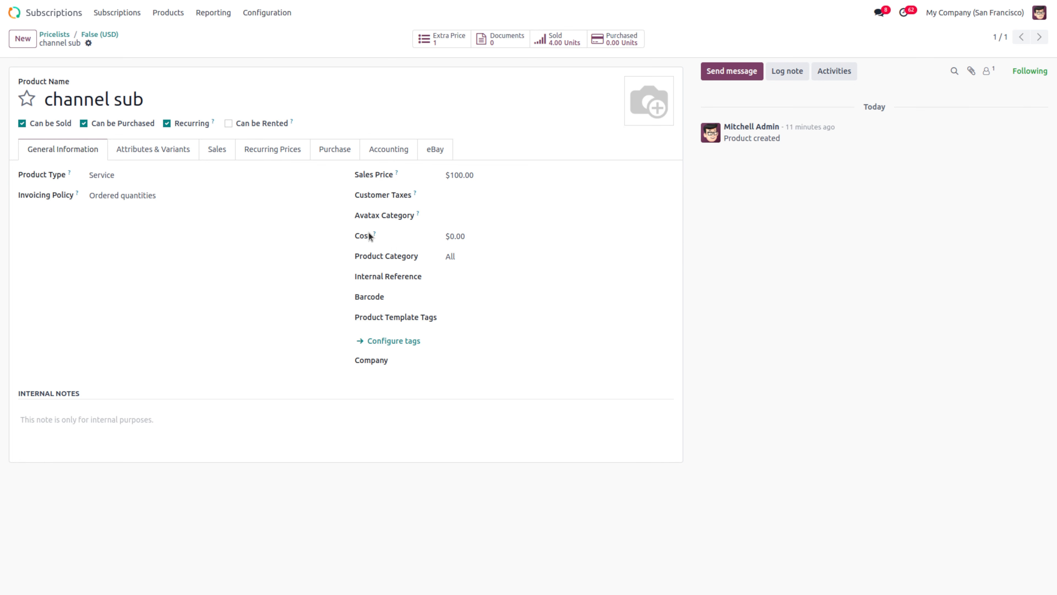
pyautogui.click(90, 35)
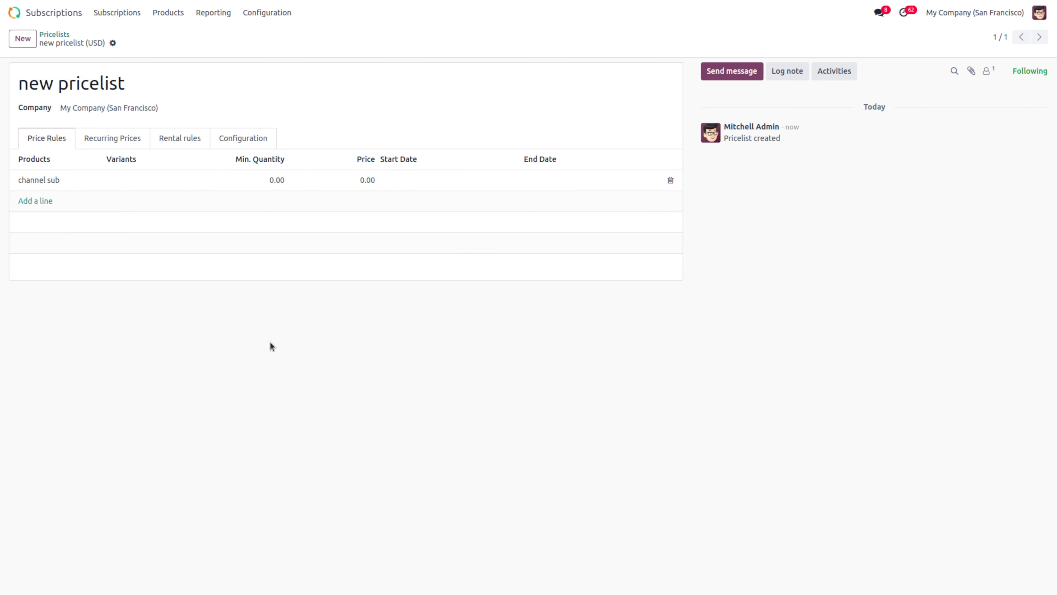
pyautogui.click(275, 183)
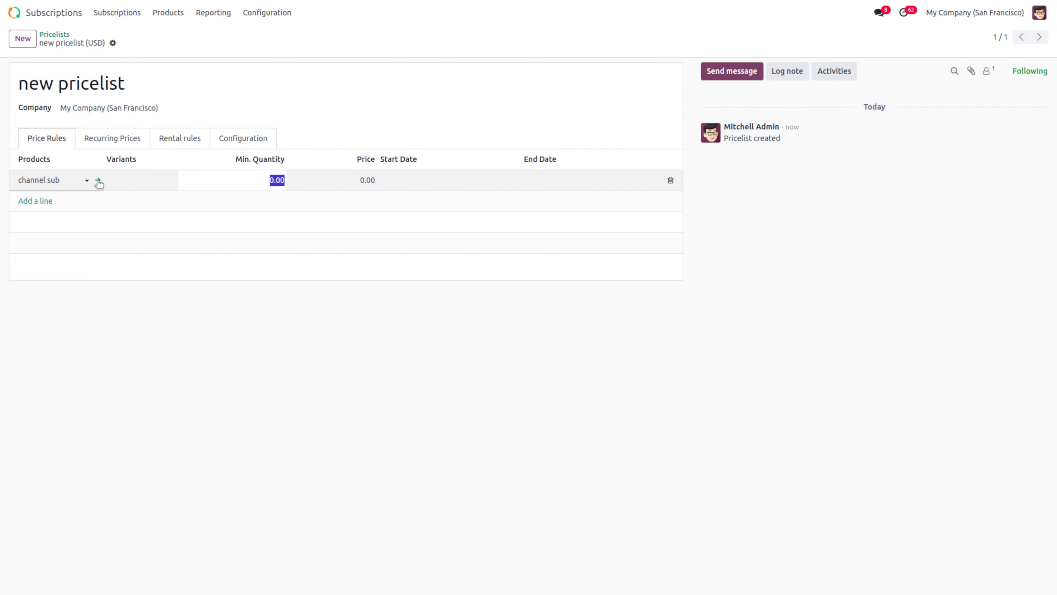
pyautogui.click(97, 181)
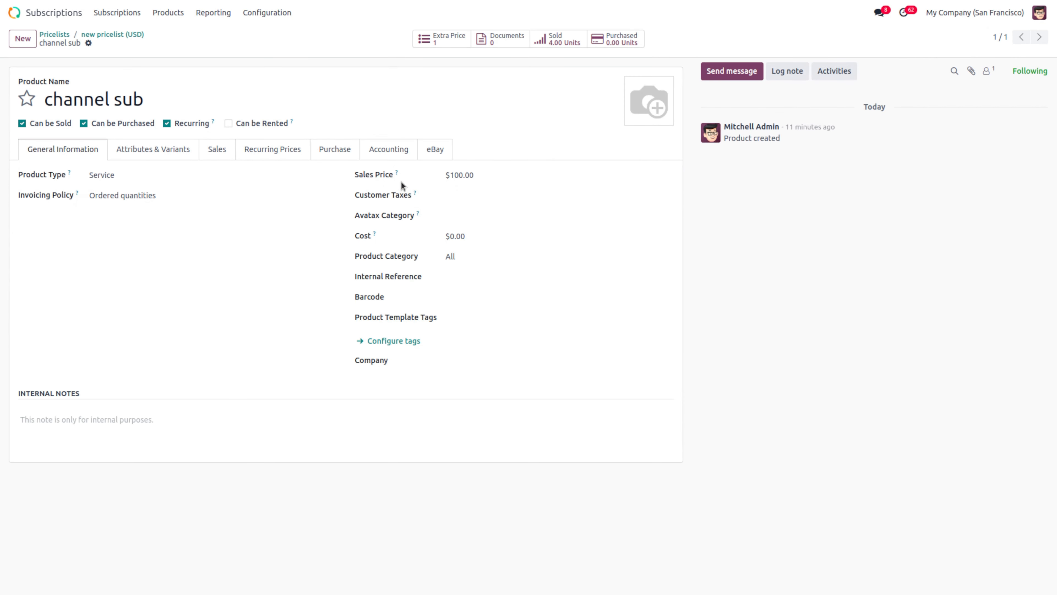
pyautogui.click(470, 170)
pyautogui.write('2')
pyautogui.click(154, 42)
pyautogui.click(125, 34)
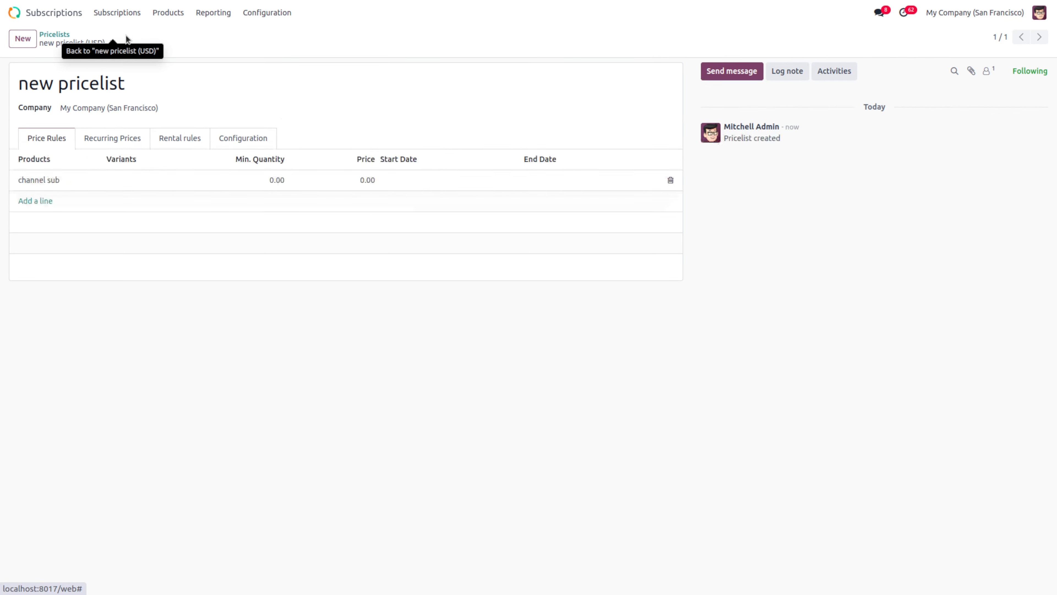
pyautogui.click(277, 181)
# Step: Give the channel sub price rule a minimum quantity of 4 and a price of 100.00
pyautogui.write('4')
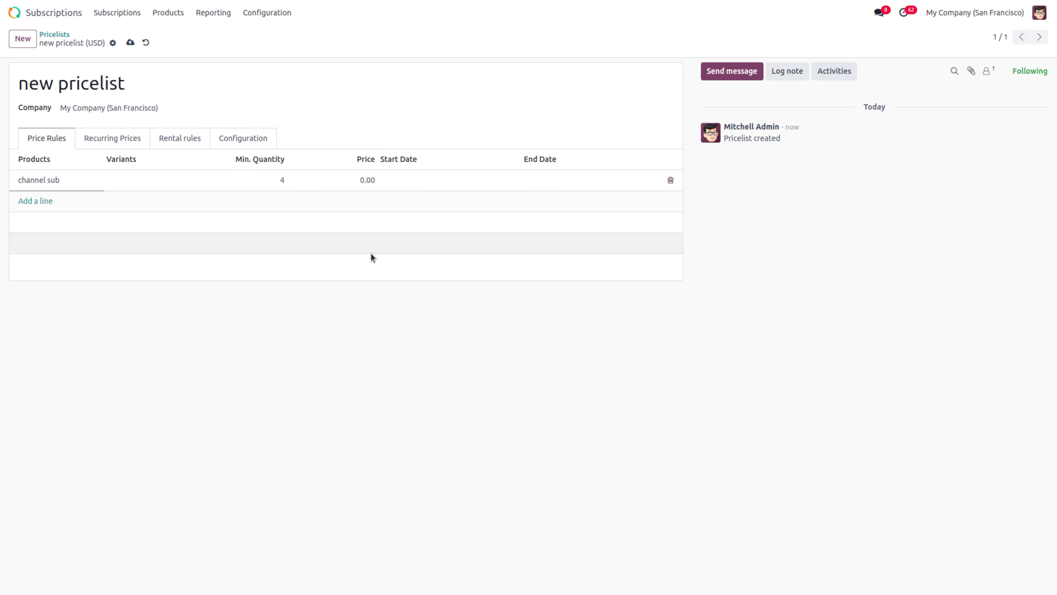
pyautogui.click(371, 254)
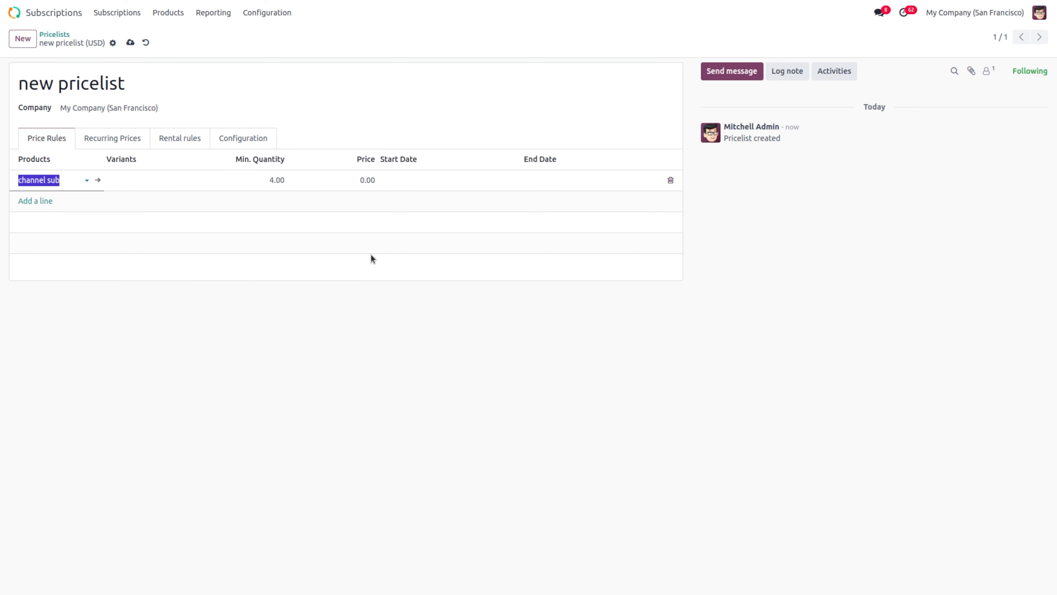
pyautogui.click(366, 179)
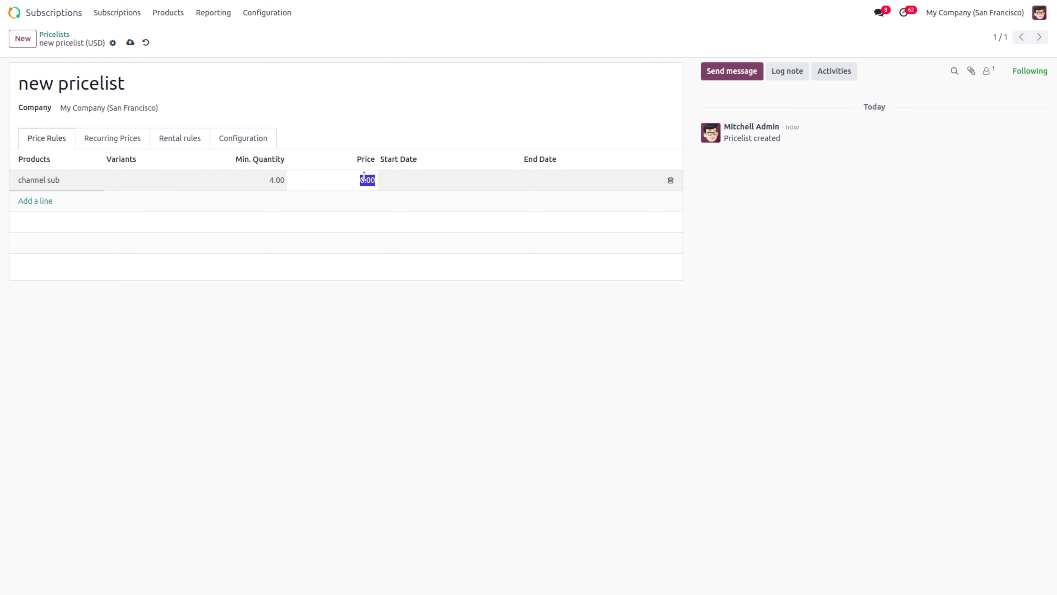
pyautogui.write('100')
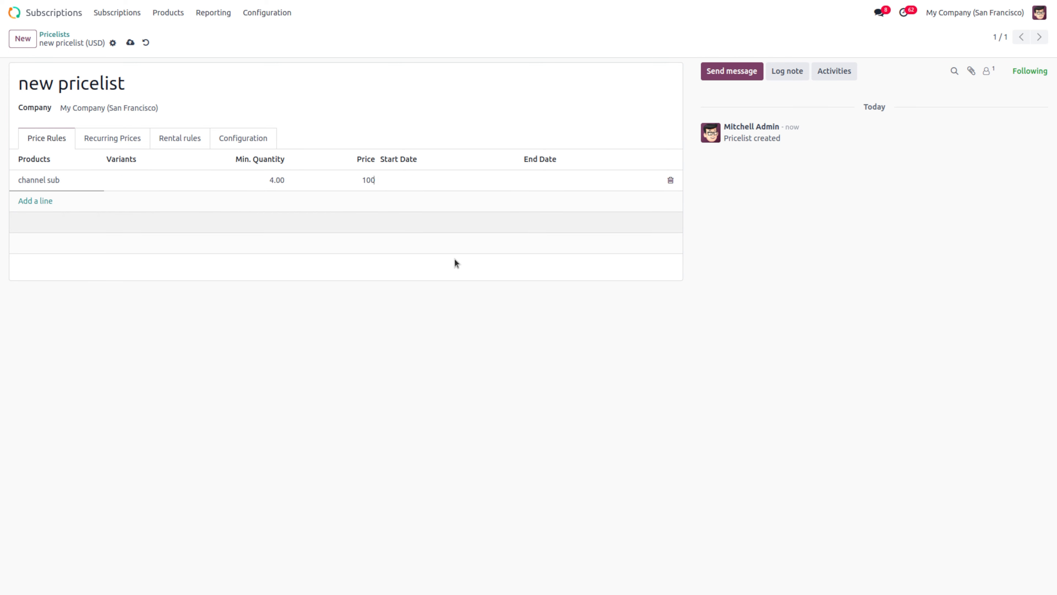
pyautogui.click(463, 300)
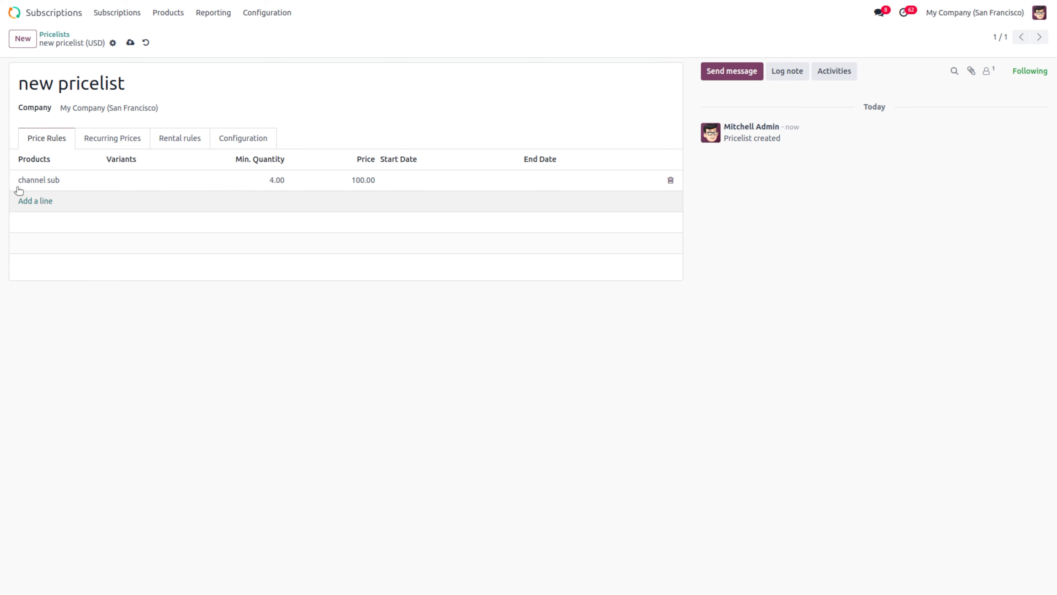
# Step: Limit the rule to 09/01/2024 through 09/30/2024 and save the pricelist
pyautogui.click(426, 184)
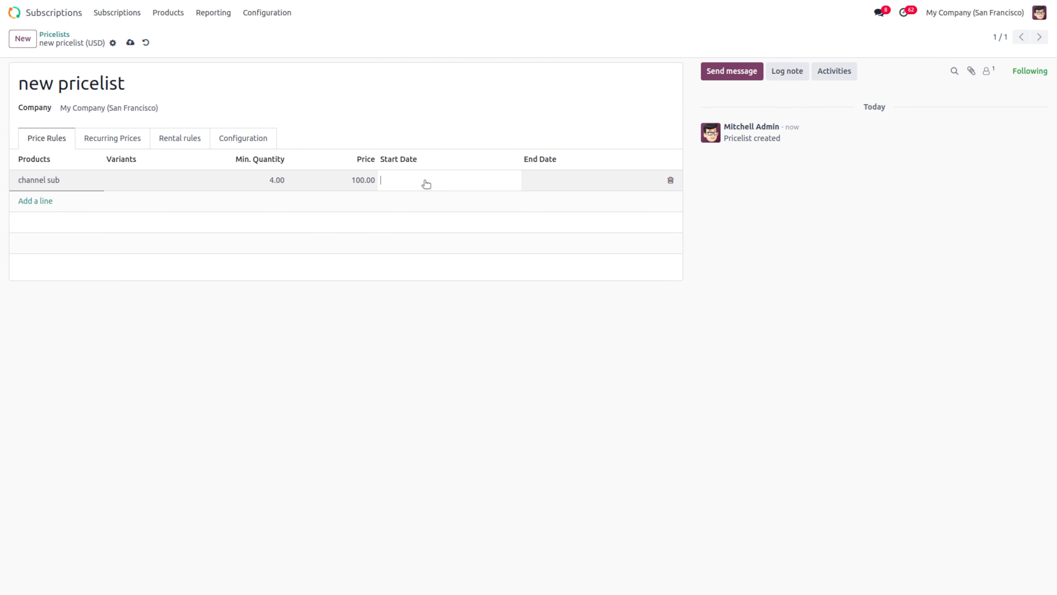
pyautogui.click(426, 183)
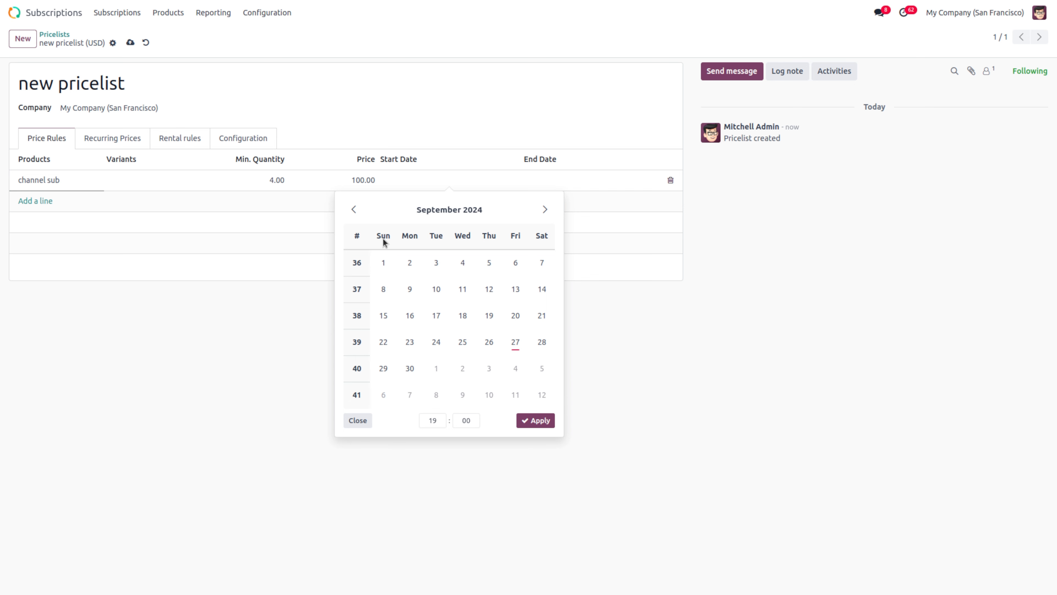
pyautogui.click(384, 262)
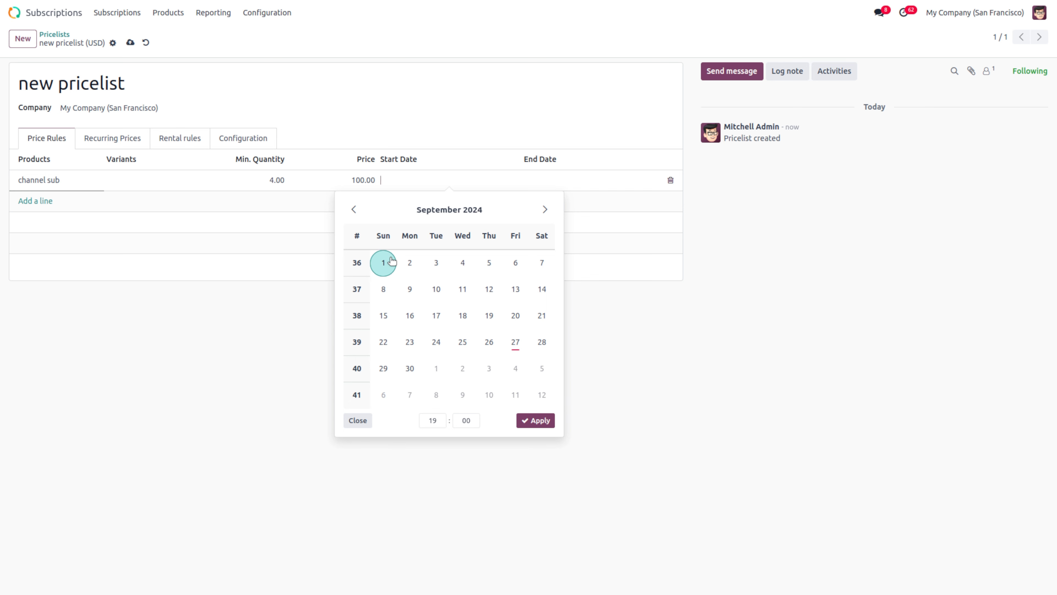
pyautogui.click(580, 186)
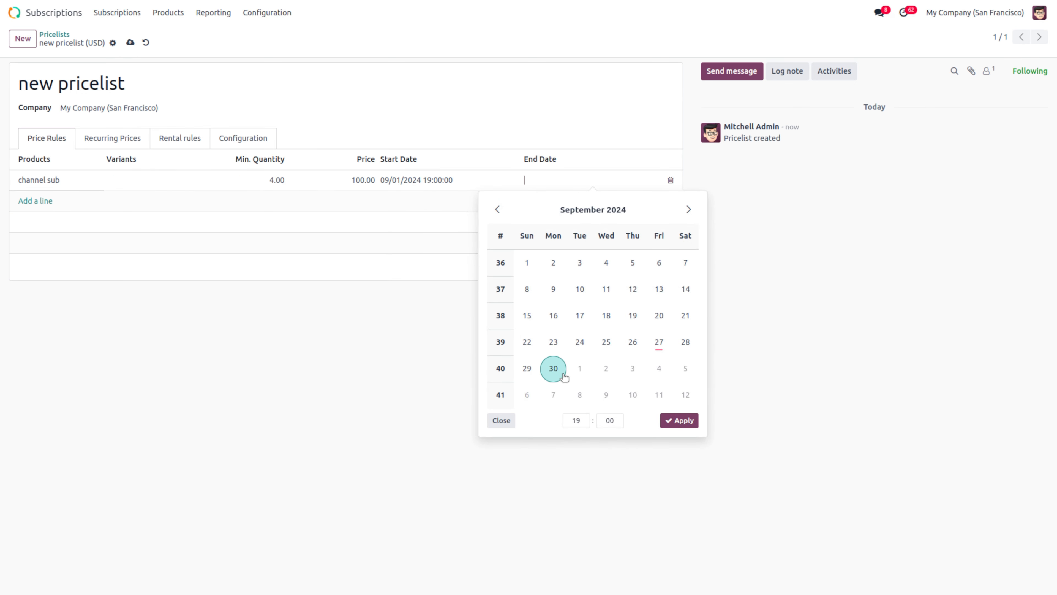
pyautogui.click(553, 369)
pyautogui.click(685, 421)
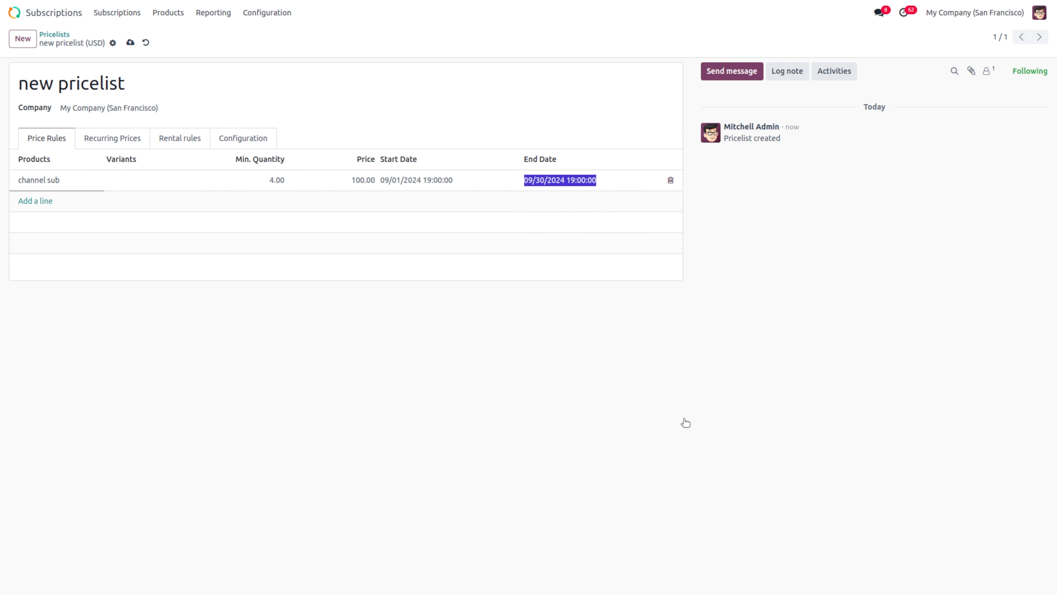
pyautogui.click(130, 43)
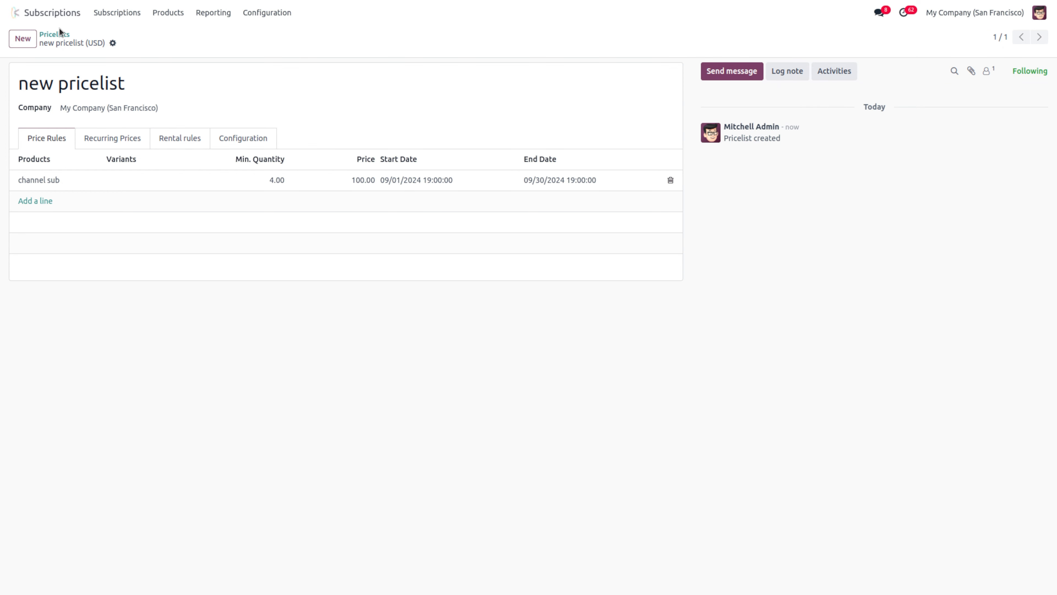
# Step: Start a new subscription quotation for the customer with the Monthly template and default pricelist cleared
pyautogui.click(136, 17)
pyautogui.click(160, 39)
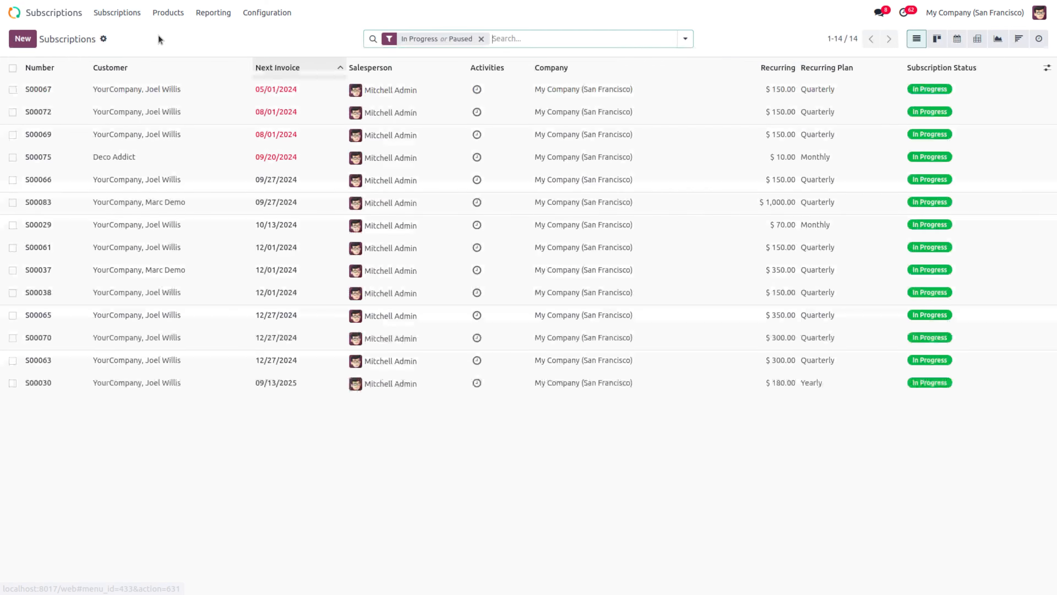
pyautogui.click(29, 42)
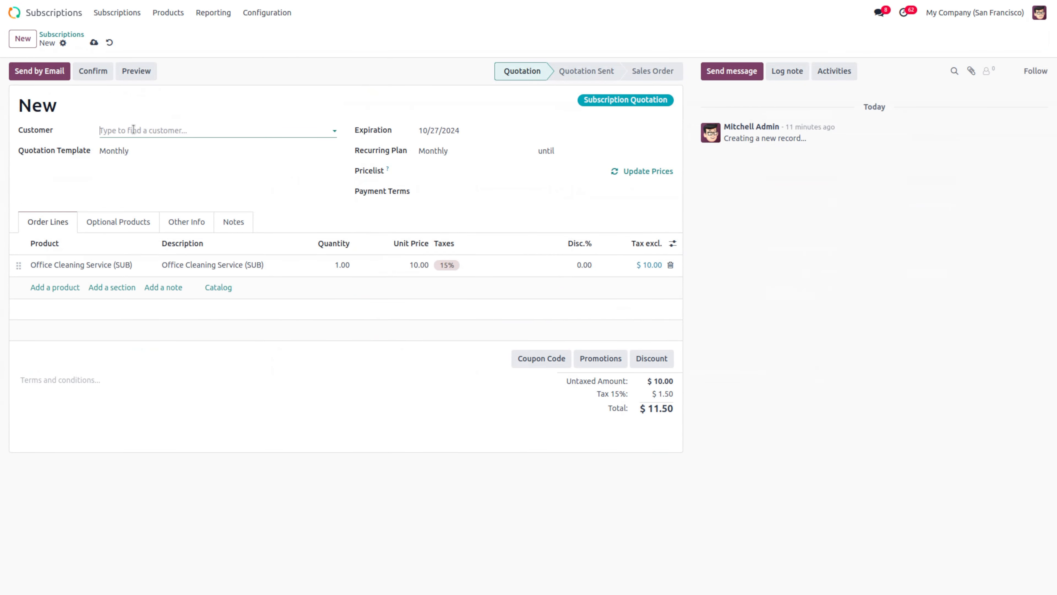
pyautogui.click(134, 130)
pyautogui.click(169, 148)
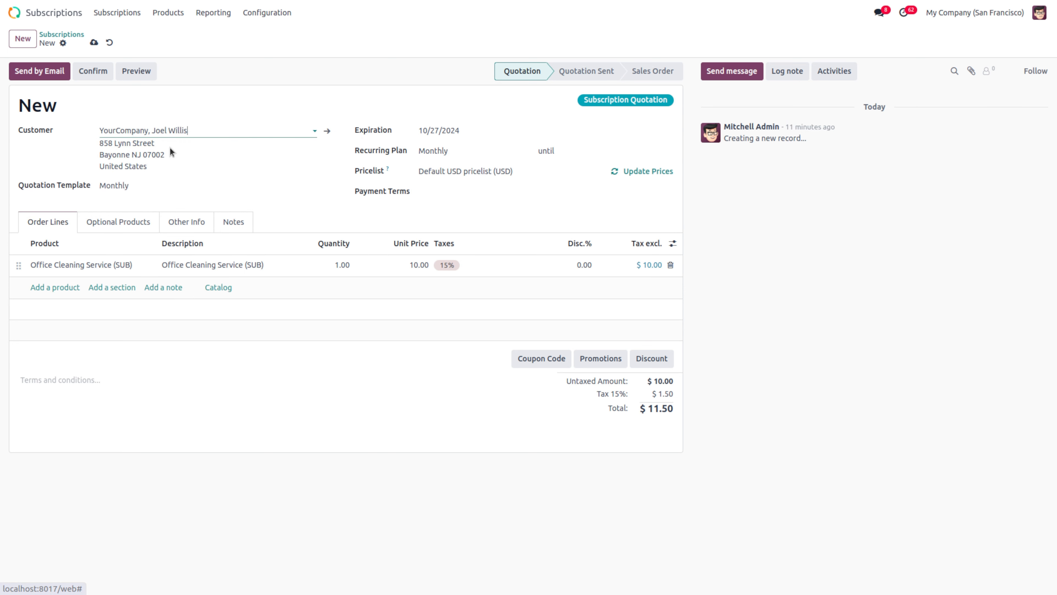
pyautogui.click(148, 186)
pyautogui.press('BackSpace')
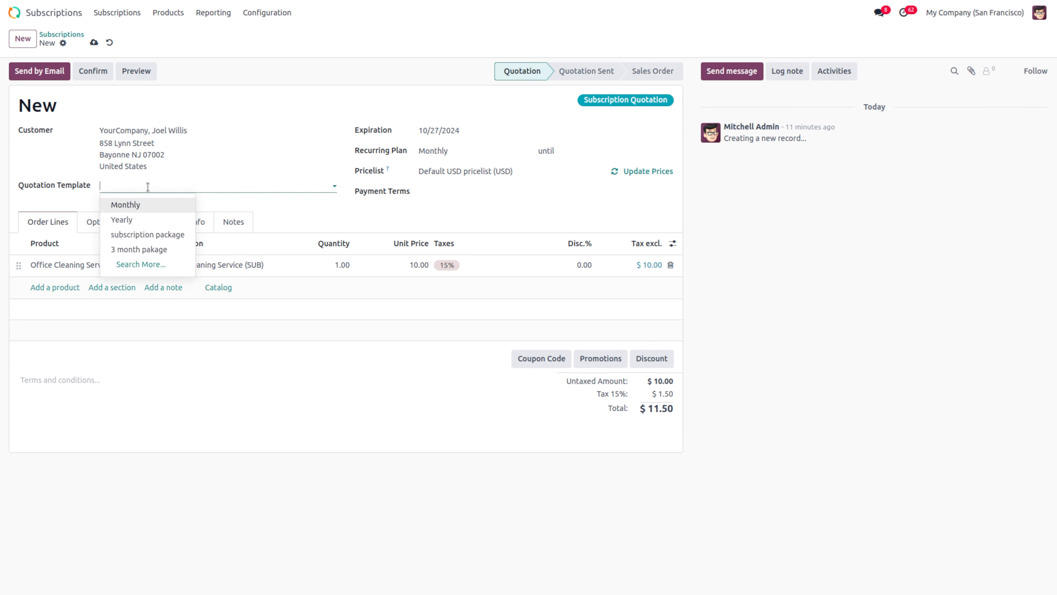
pyautogui.click(506, 168)
pyautogui.press('BackSpace')
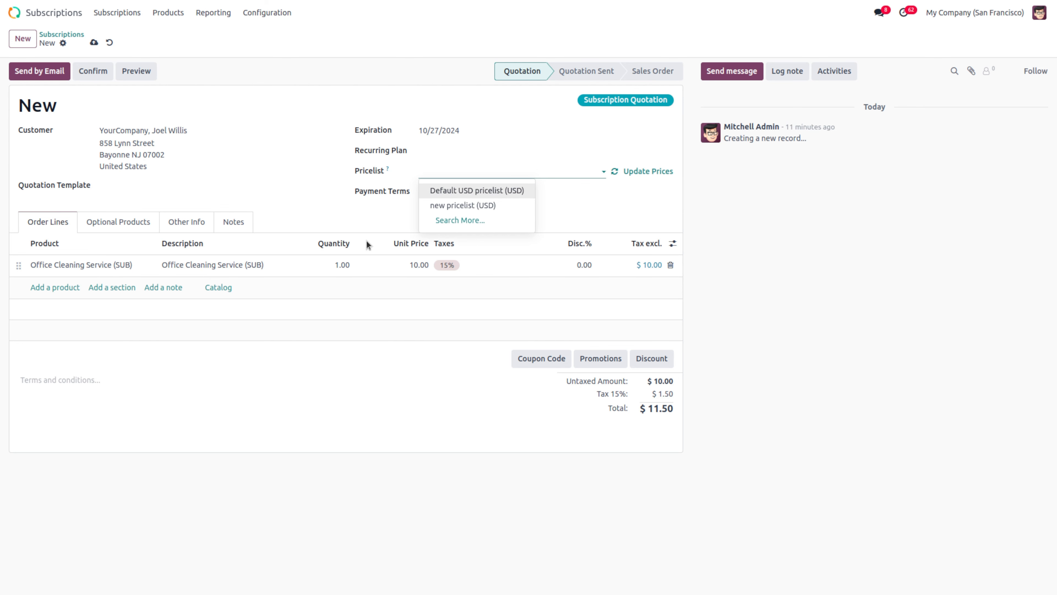
pyautogui.click(353, 393)
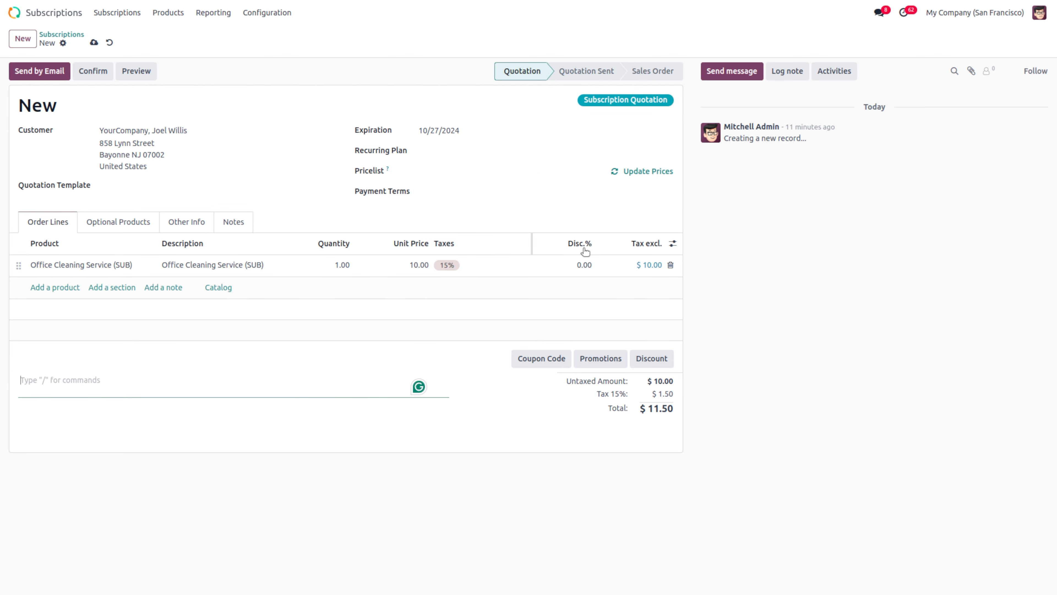
# Step: Replace the Office Cleaning Service (SUB) line with a channel sub line of quantity 4
pyautogui.click(670, 265)
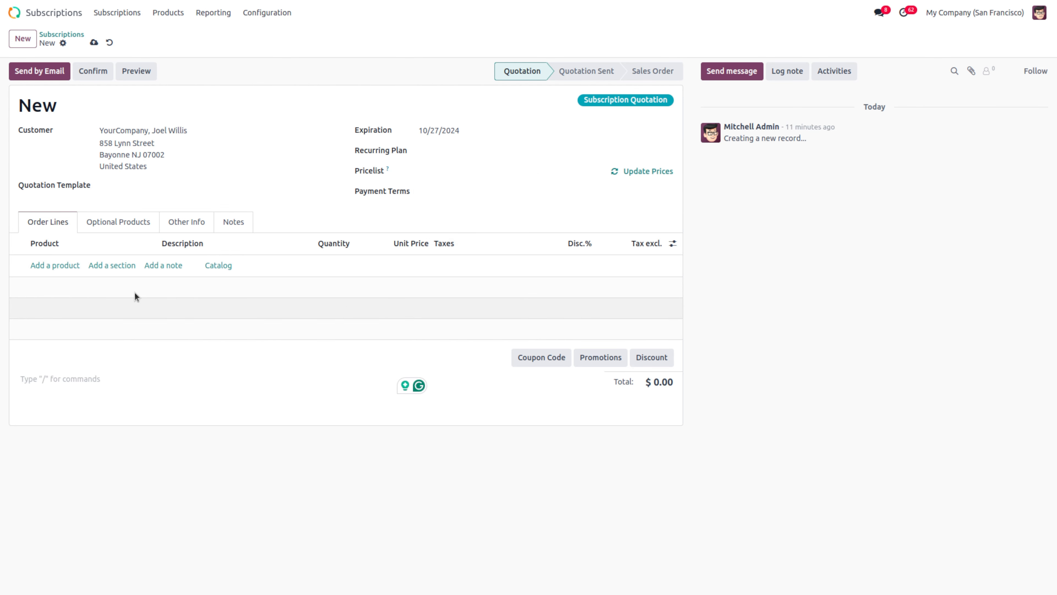
pyautogui.click(36, 266)
pyautogui.write('ch')
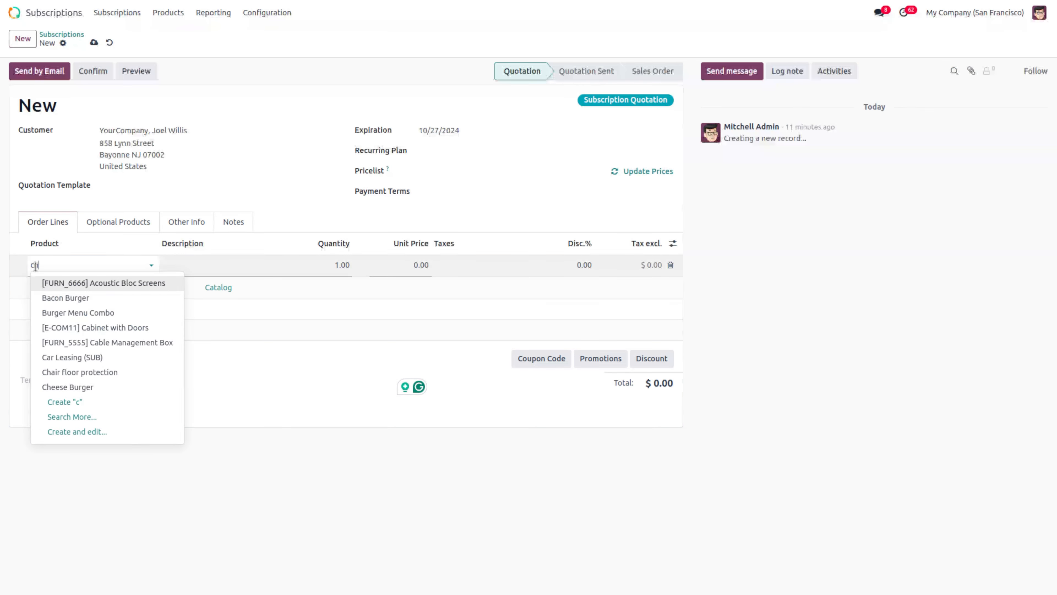
pyautogui.write('A')
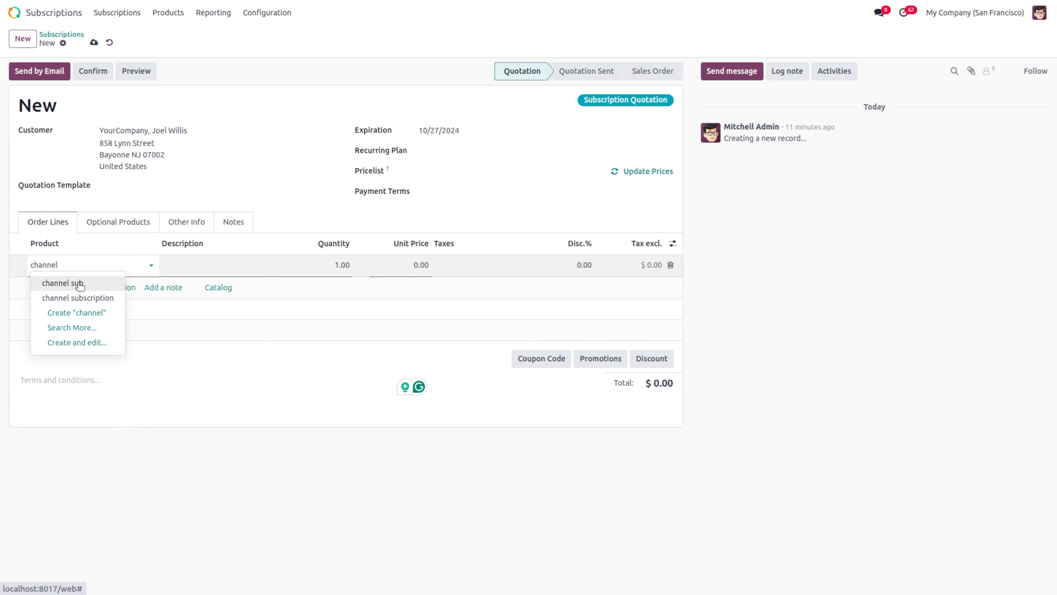
pyautogui.click(62, 282)
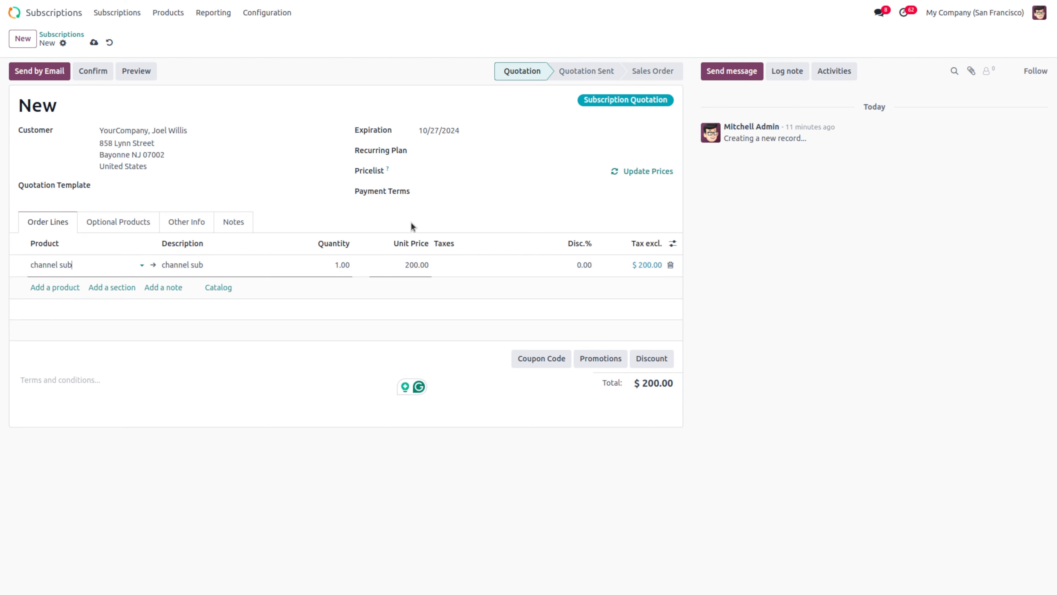
pyautogui.click(350, 267)
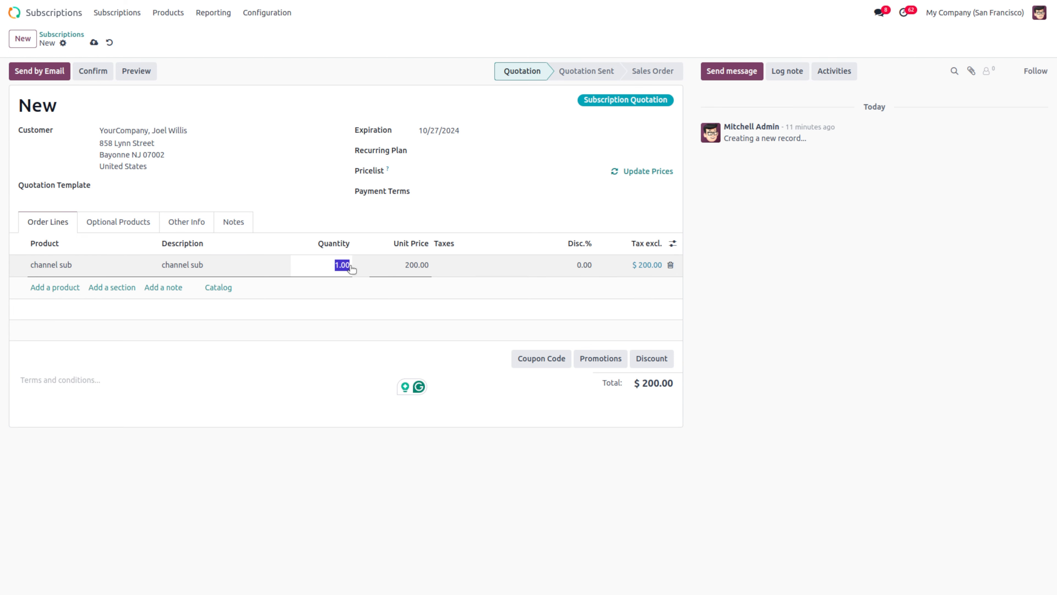
pyautogui.write('4')
pyautogui.click(353, 383)
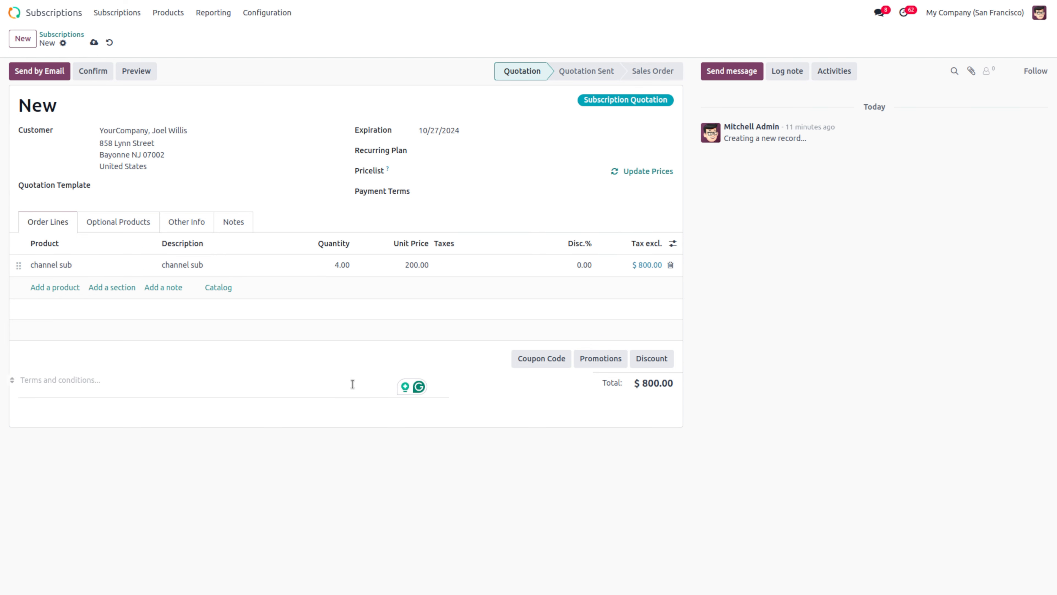
# Step: Switch S00084 to new pricelist (USD), update prices to 100.00, then confirm and start invoicing it
pyautogui.click(423, 166)
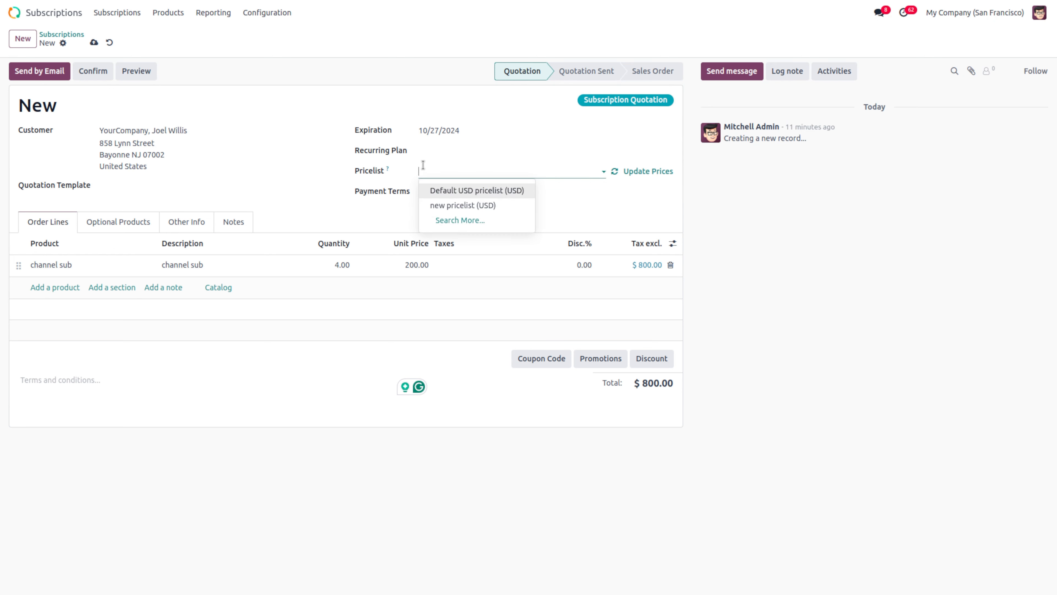
pyautogui.click(437, 205)
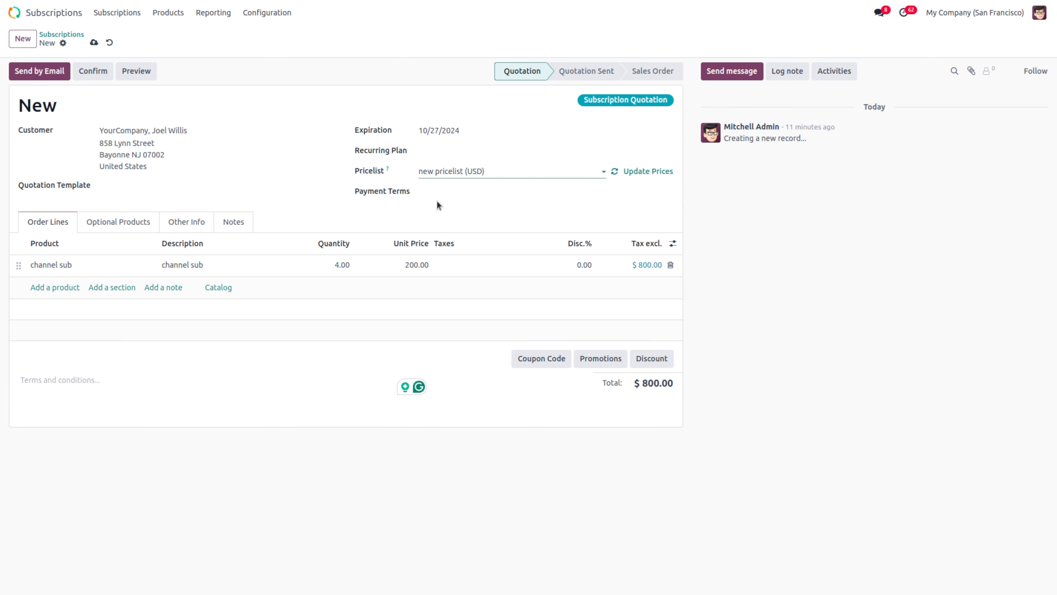
pyautogui.click(652, 174)
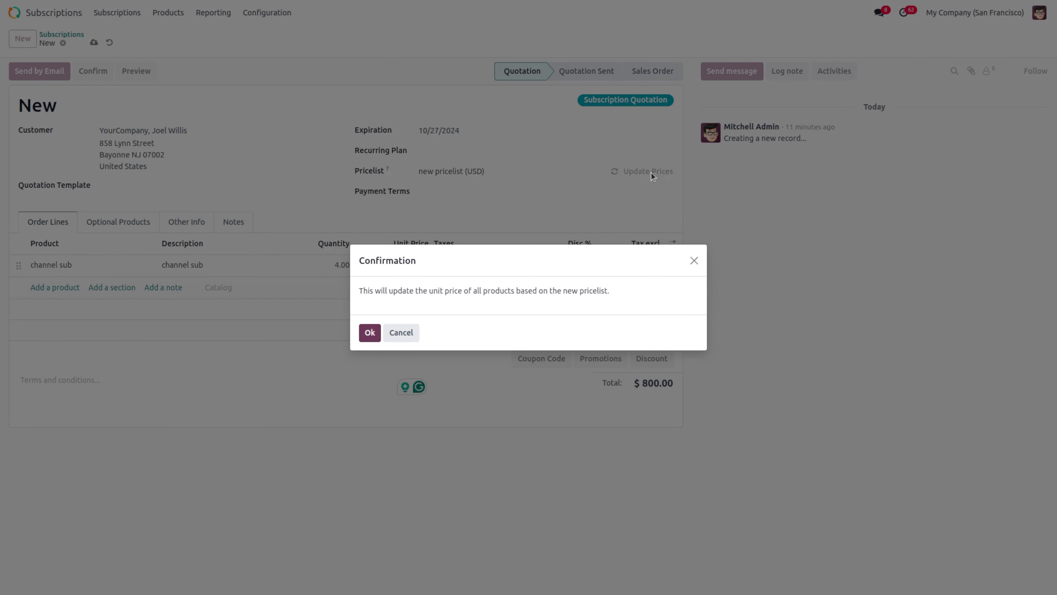
pyautogui.click(370, 333)
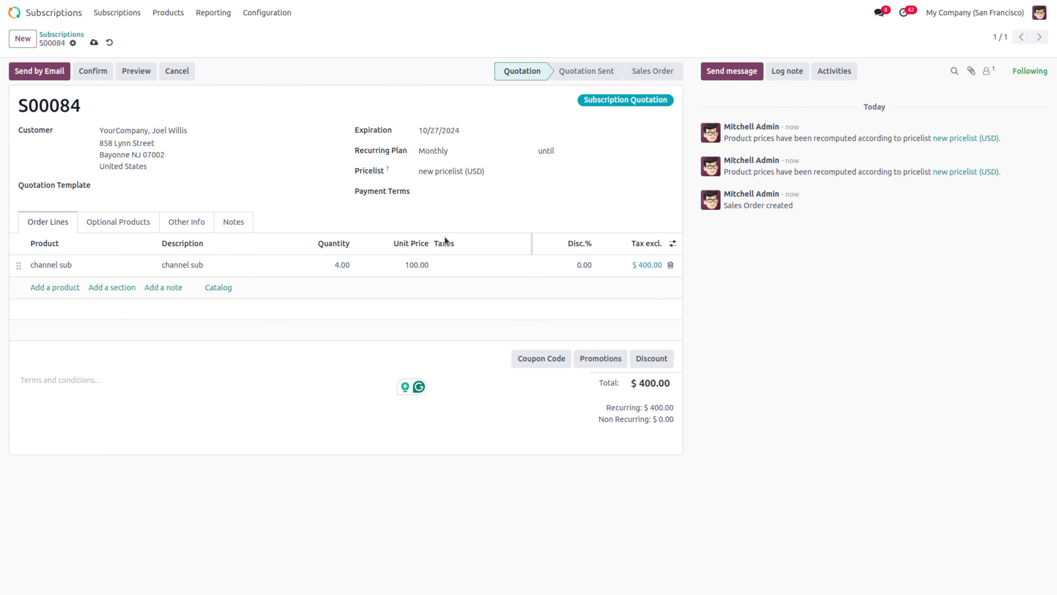
pyautogui.click(77, 74)
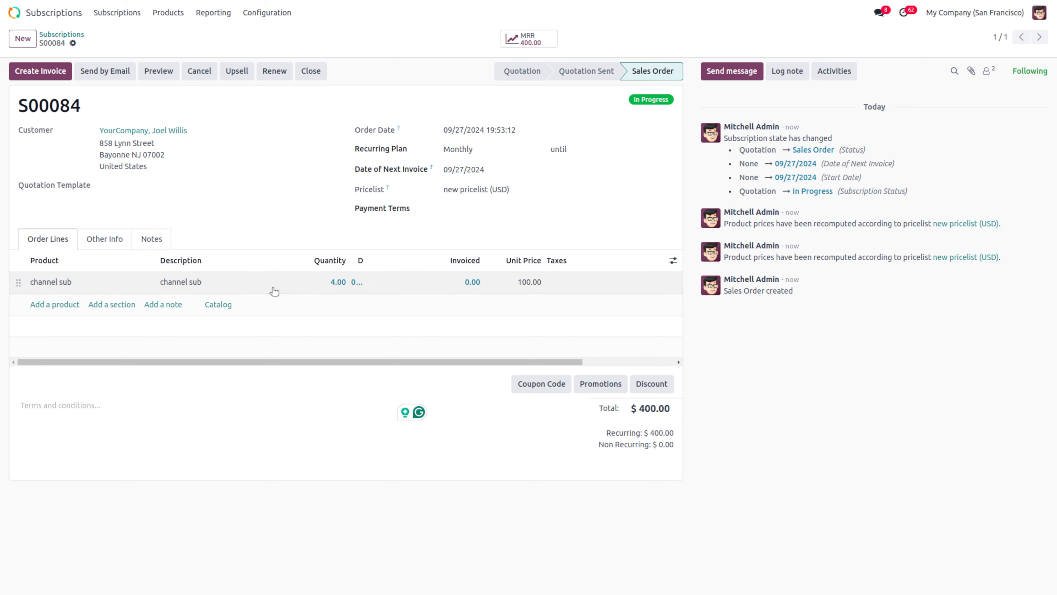
pyautogui.click(33, 72)
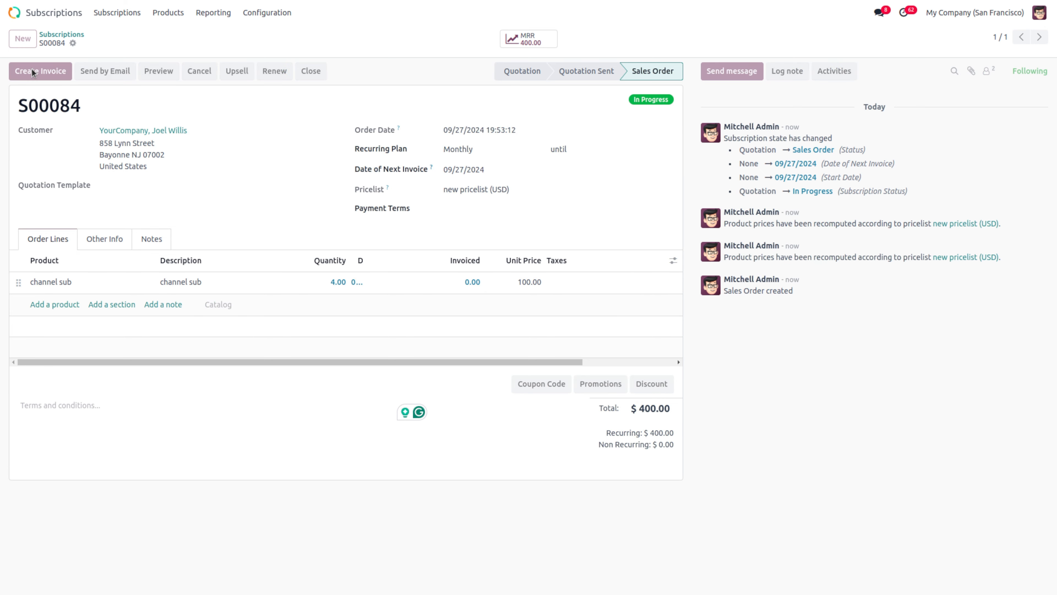
# Step: Create and post invoice INV/2024/00016, then register its $400.00 bank payment
pyautogui.click(330, 349)
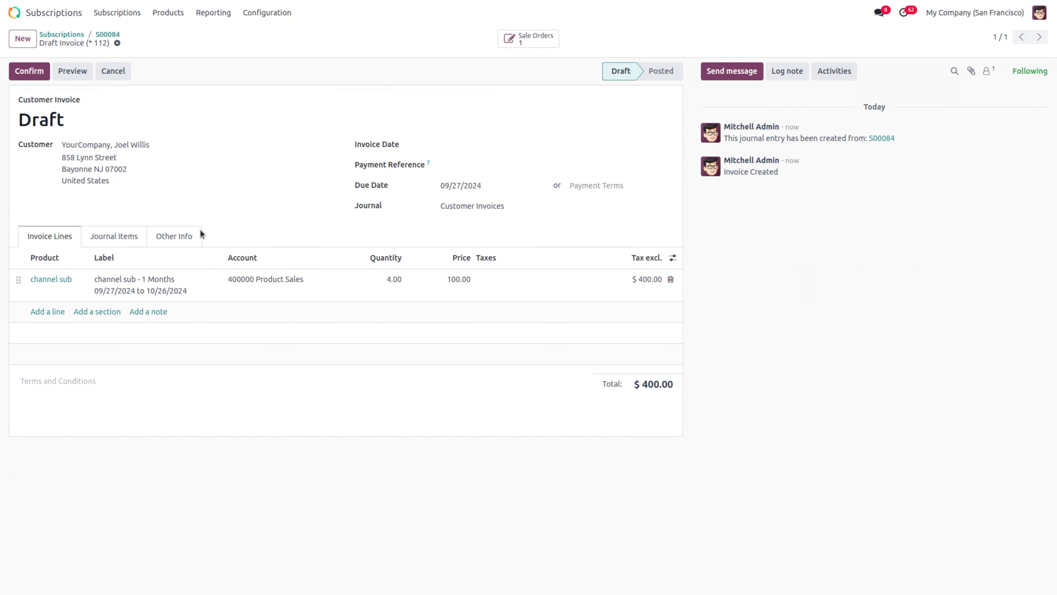
pyautogui.click(22, 72)
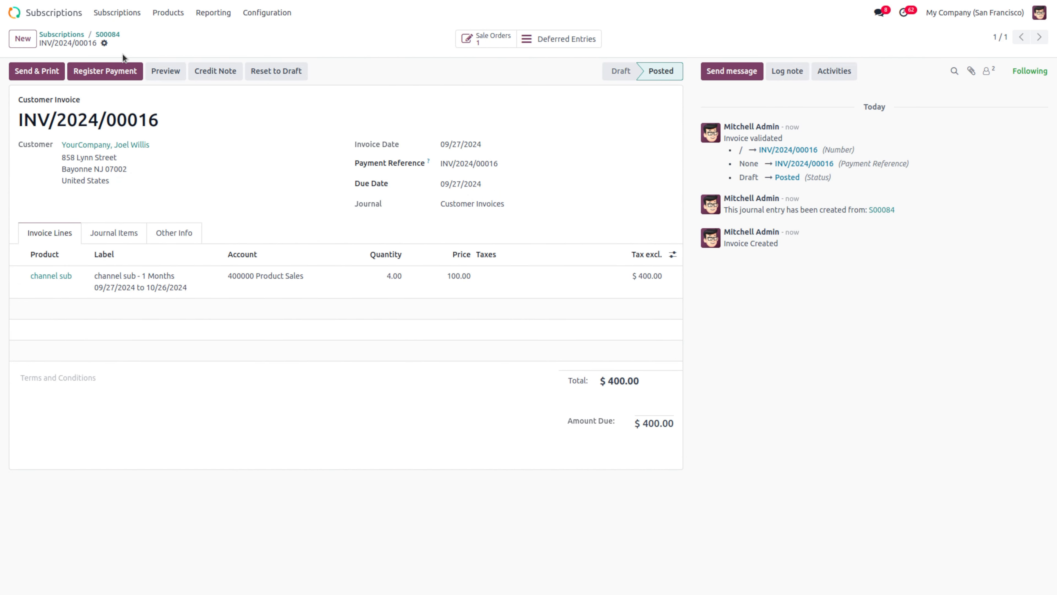
pyautogui.click(119, 77)
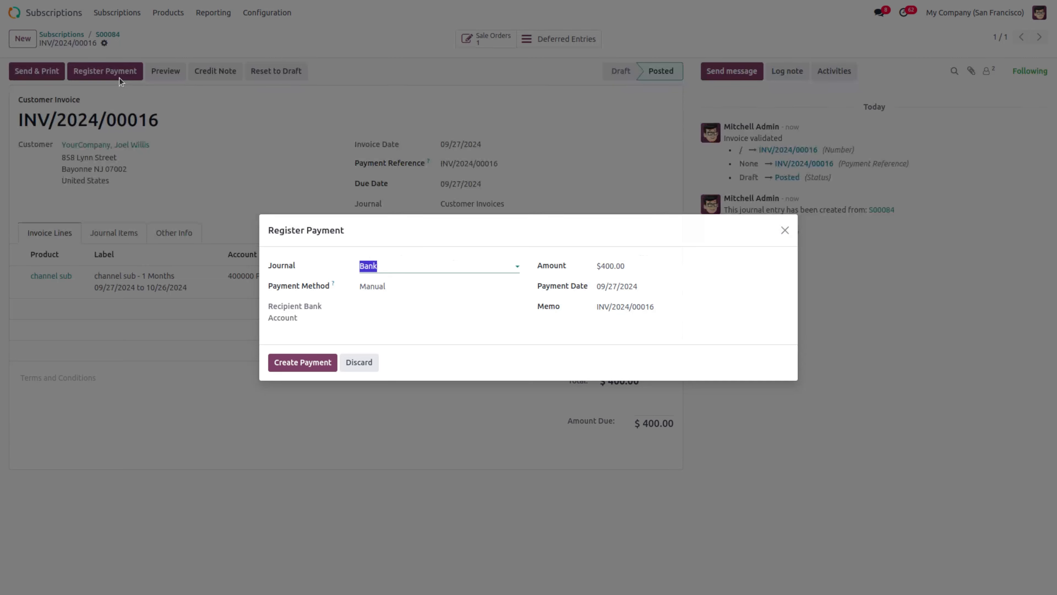
pyautogui.click(297, 365)
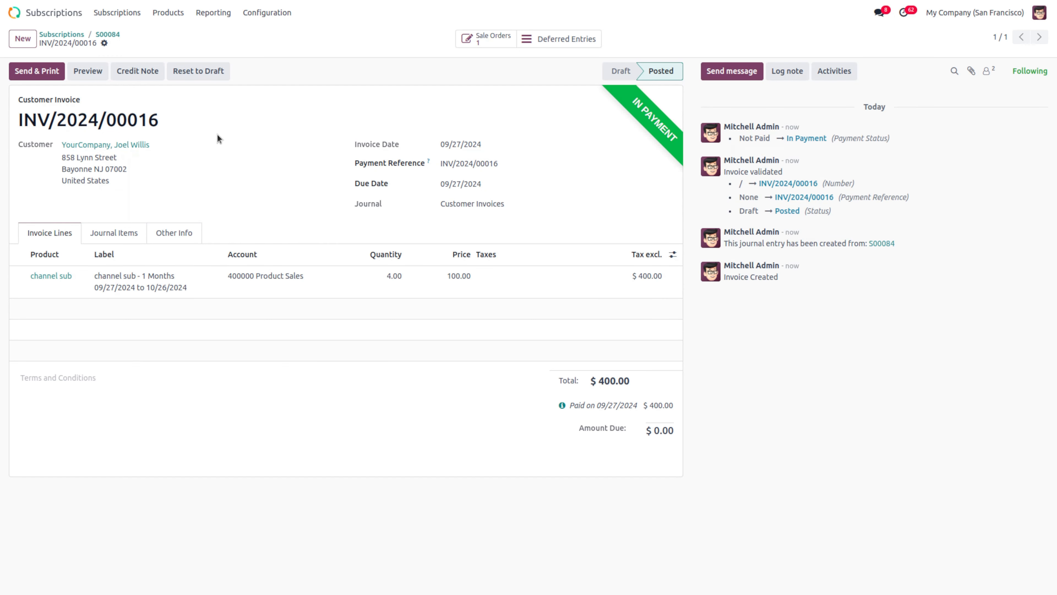
pyautogui.click(215, 13)
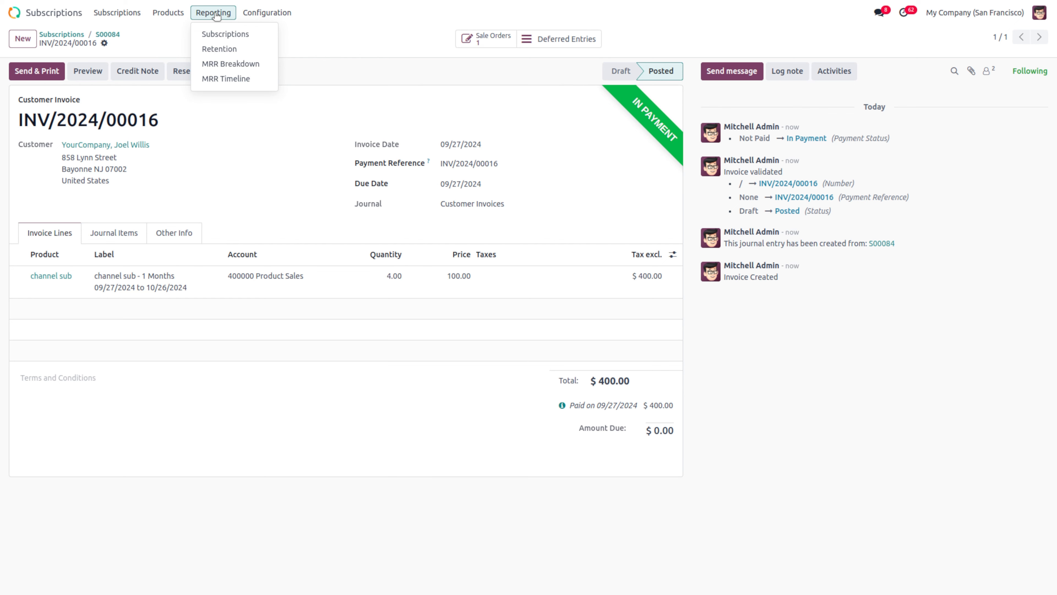
# Step: Open the Subscriptions Analysis report and chart it by Monthly Recurring, then Quantity
pyautogui.click(230, 34)
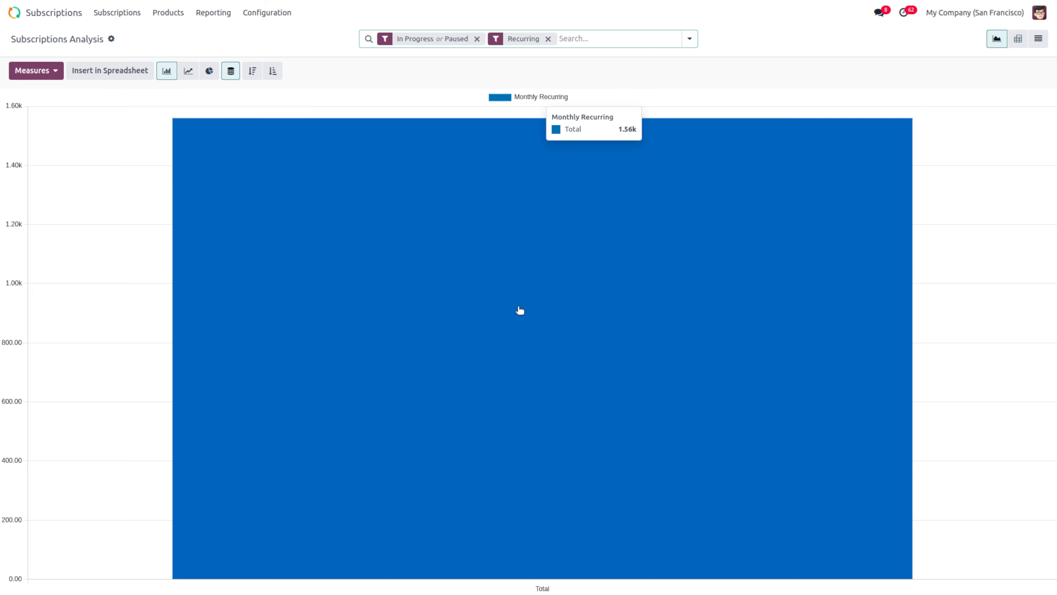
pyautogui.click(45, 73)
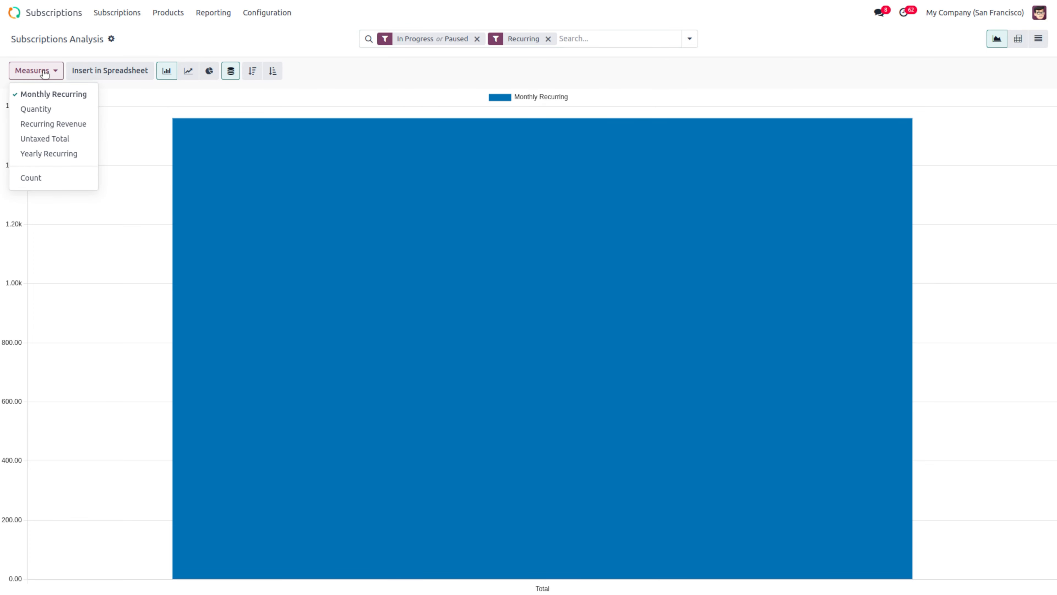
pyautogui.click(73, 98)
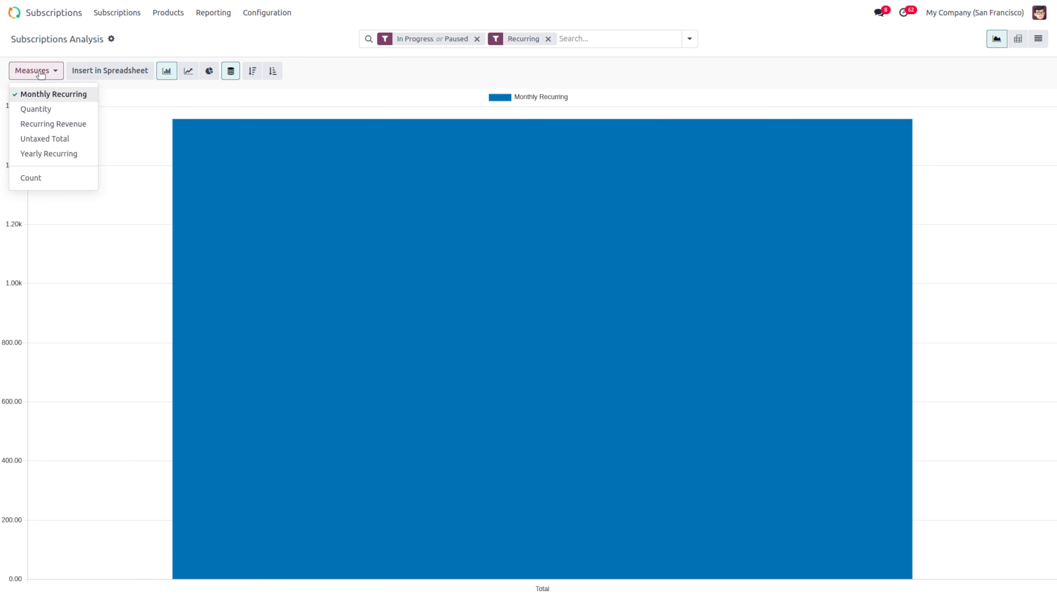
pyautogui.click(33, 72)
pyautogui.click(33, 71)
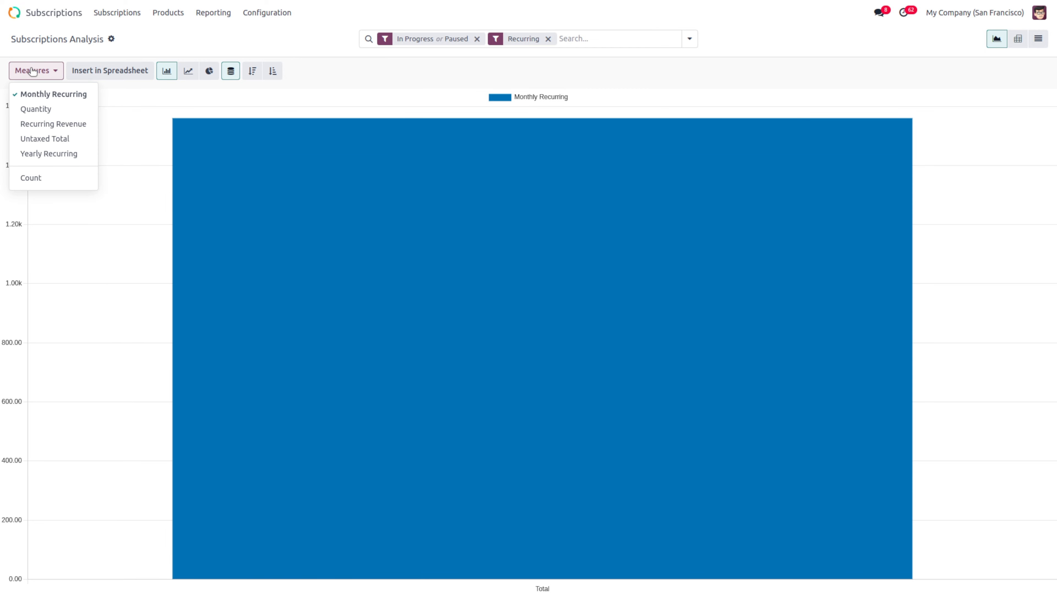
pyautogui.click(74, 108)
# Step: Try Recurring Revenue, Untaxed Total and Yearly Recurring as measures, finally charting Count
pyautogui.moveTo(571, 409)
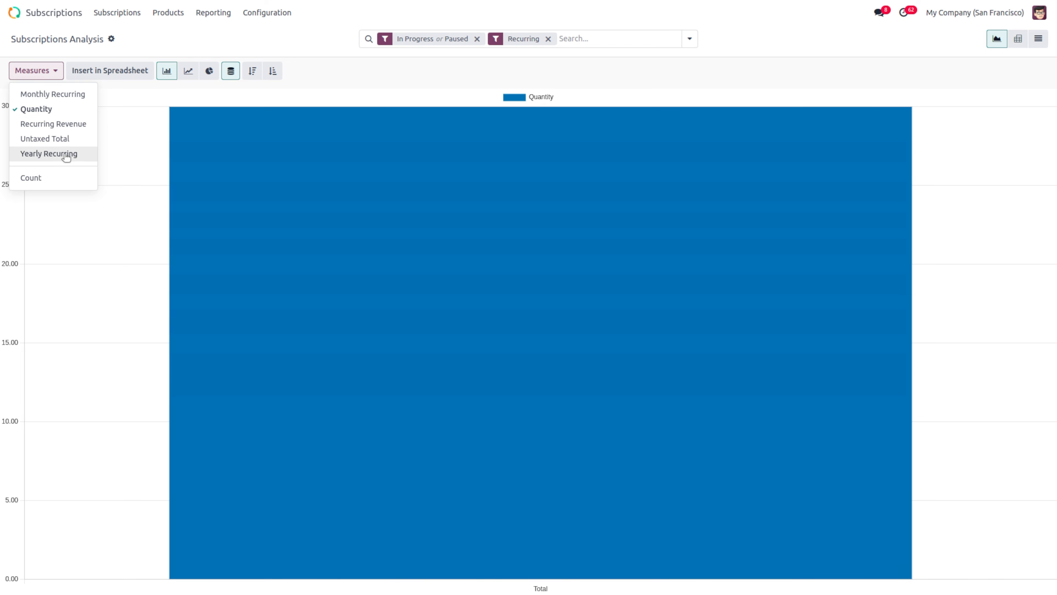
pyautogui.click(58, 127)
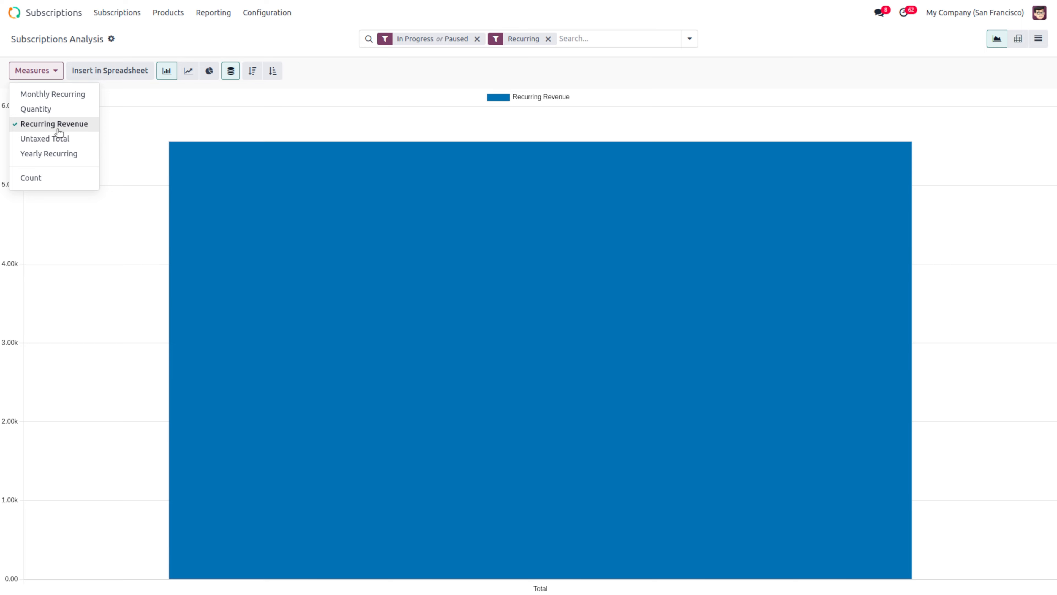
pyautogui.click(58, 139)
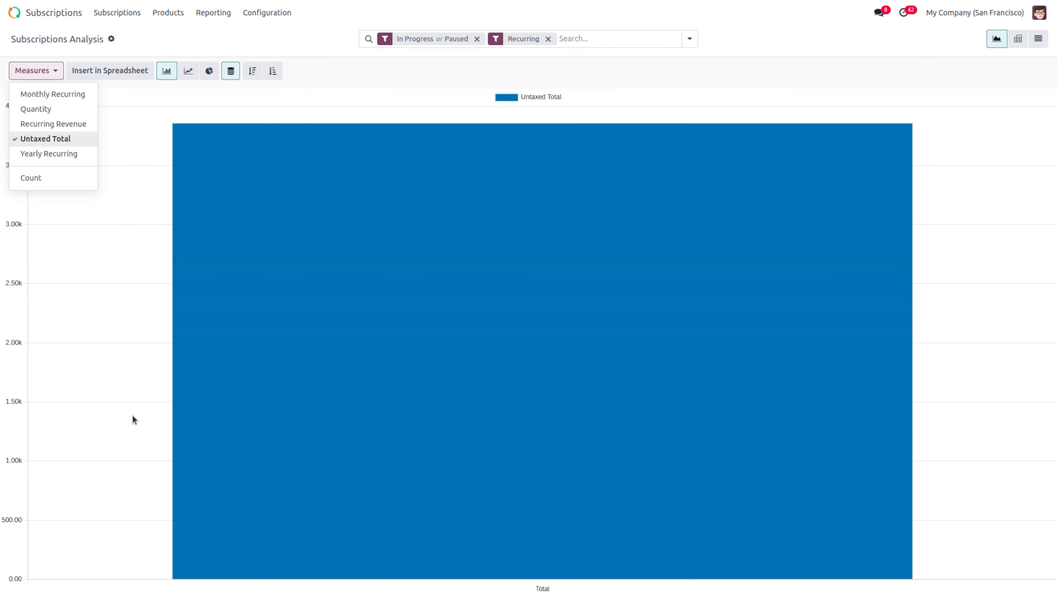
pyautogui.click(130, 415)
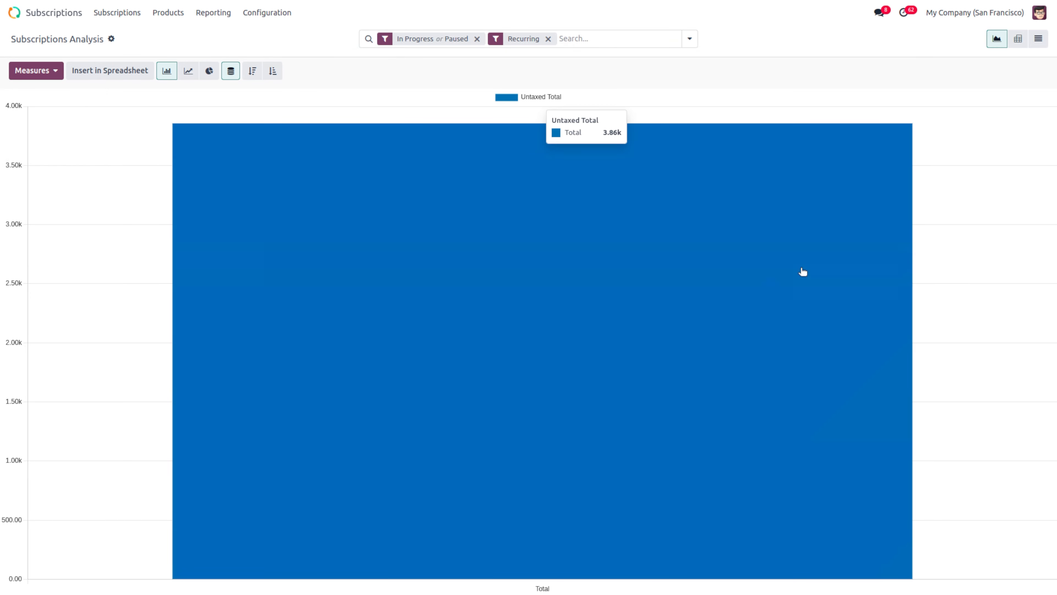
pyautogui.click(32, 75)
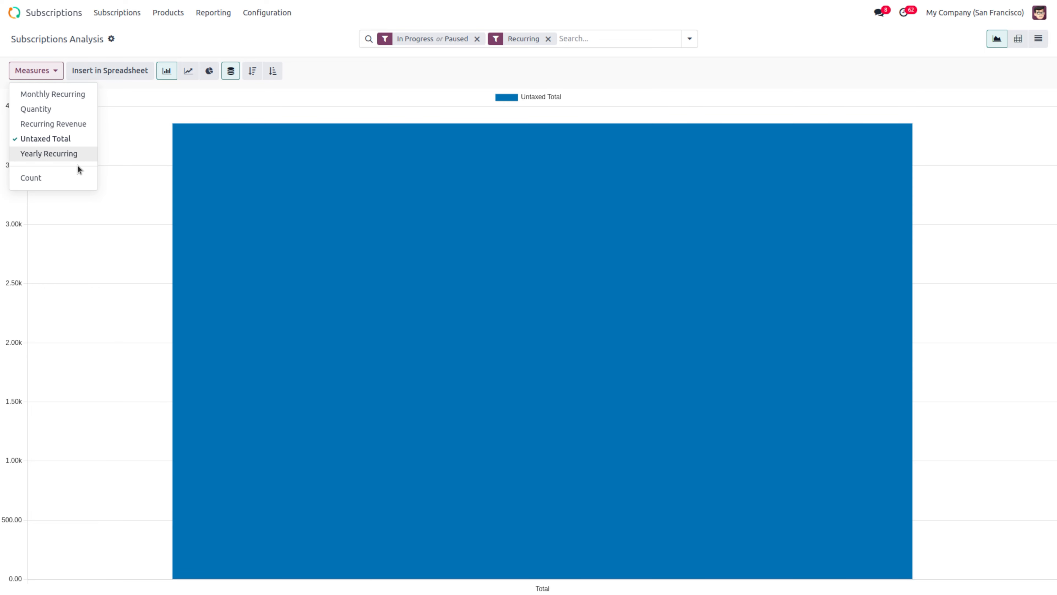
pyautogui.click(79, 156)
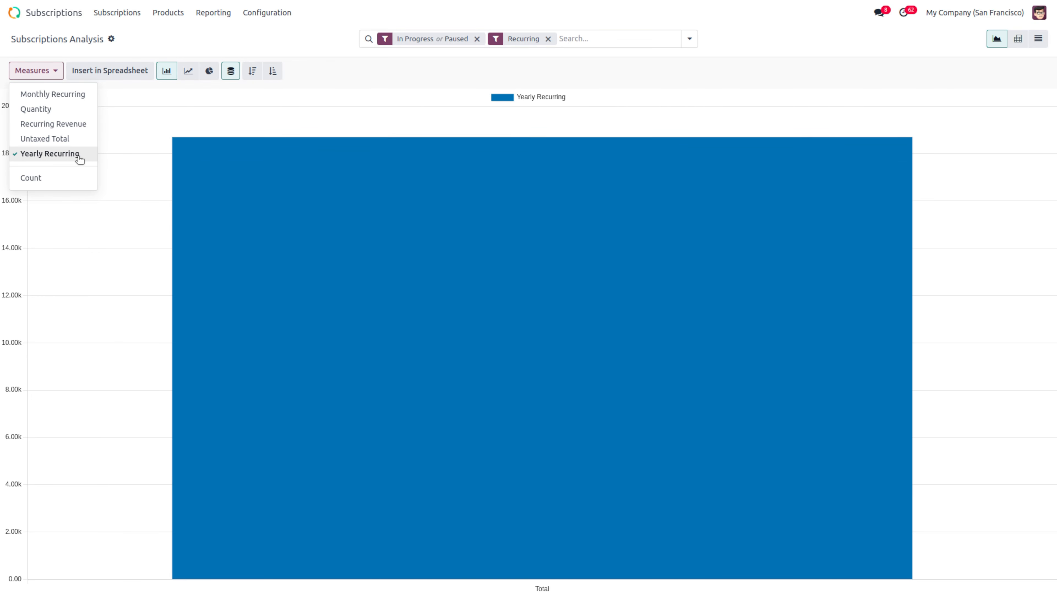
pyautogui.click(42, 178)
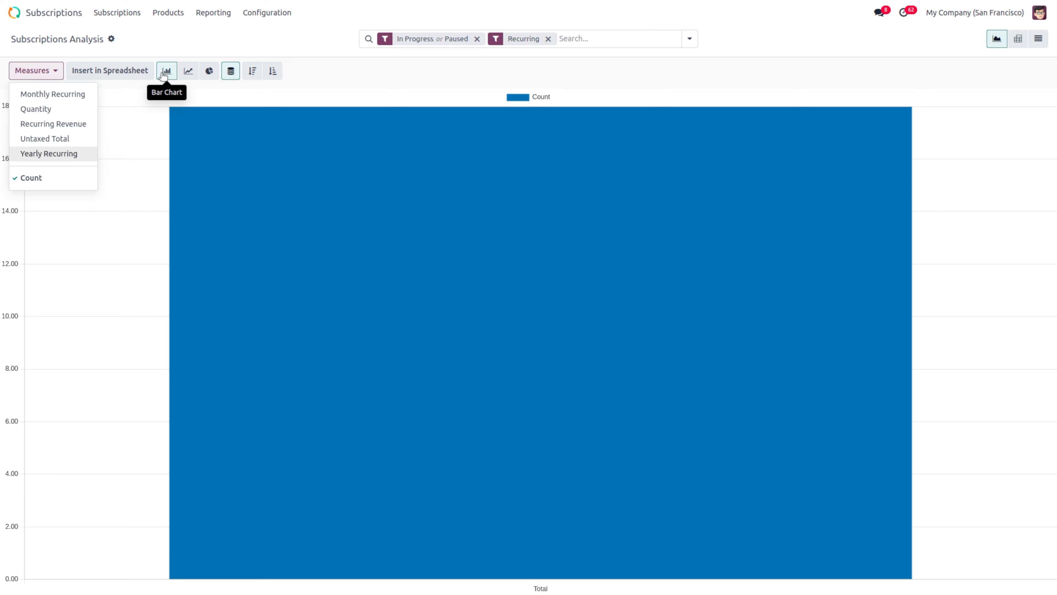
# Step: Compare line and pie views of Count, toggle cumulative and sort orders, ending on the line chart
pyautogui.click(193, 71)
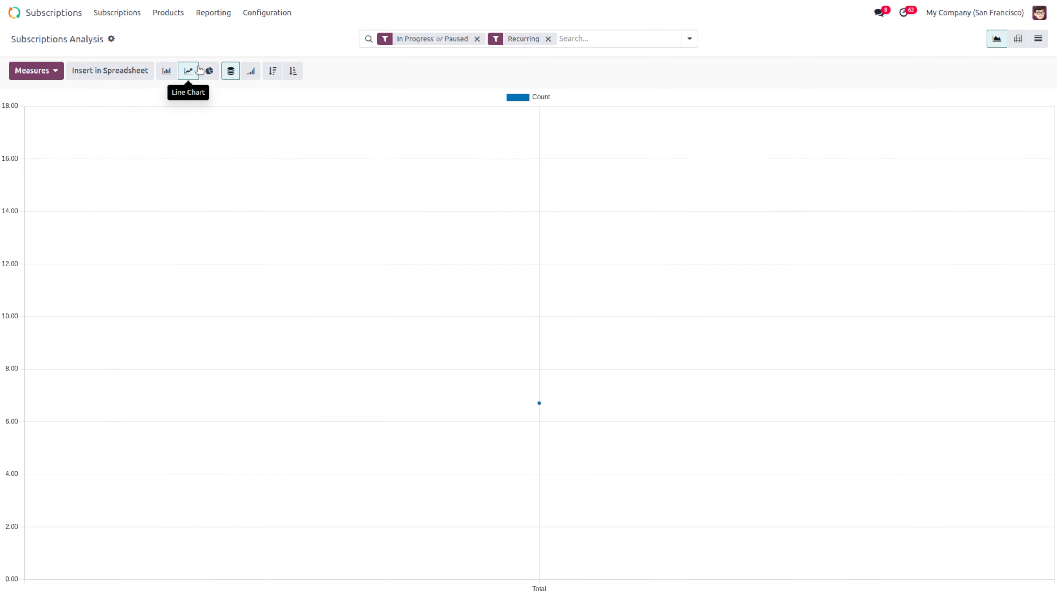
pyautogui.click(208, 70)
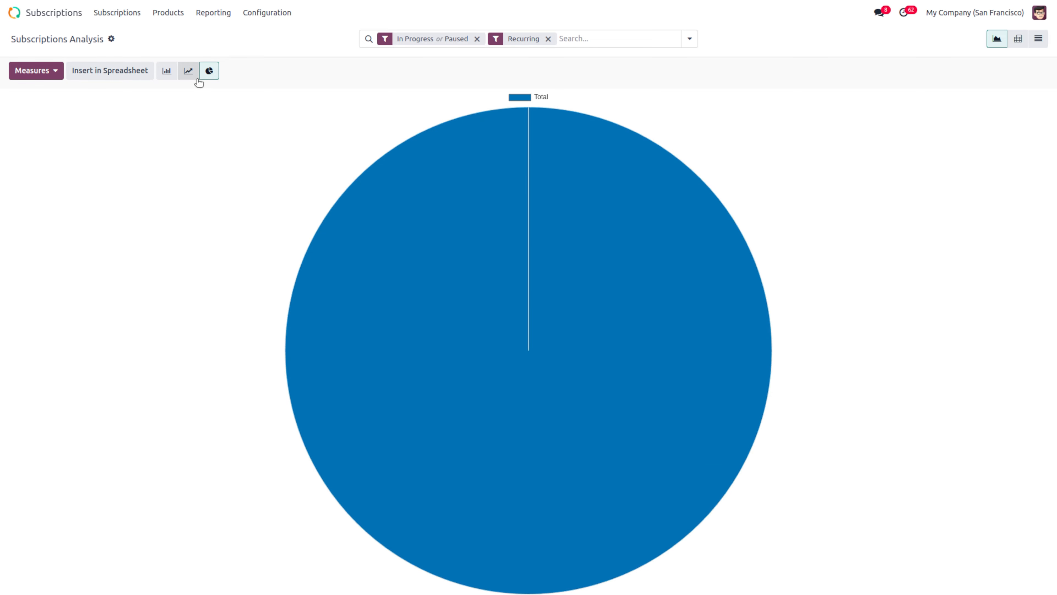
pyautogui.click(188, 71)
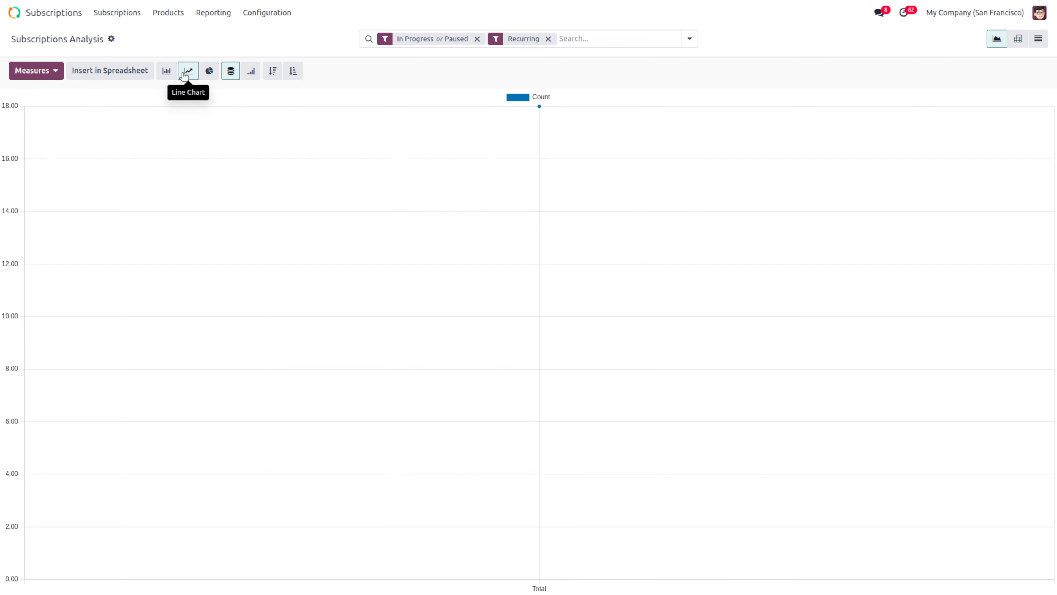
pyautogui.click(251, 72)
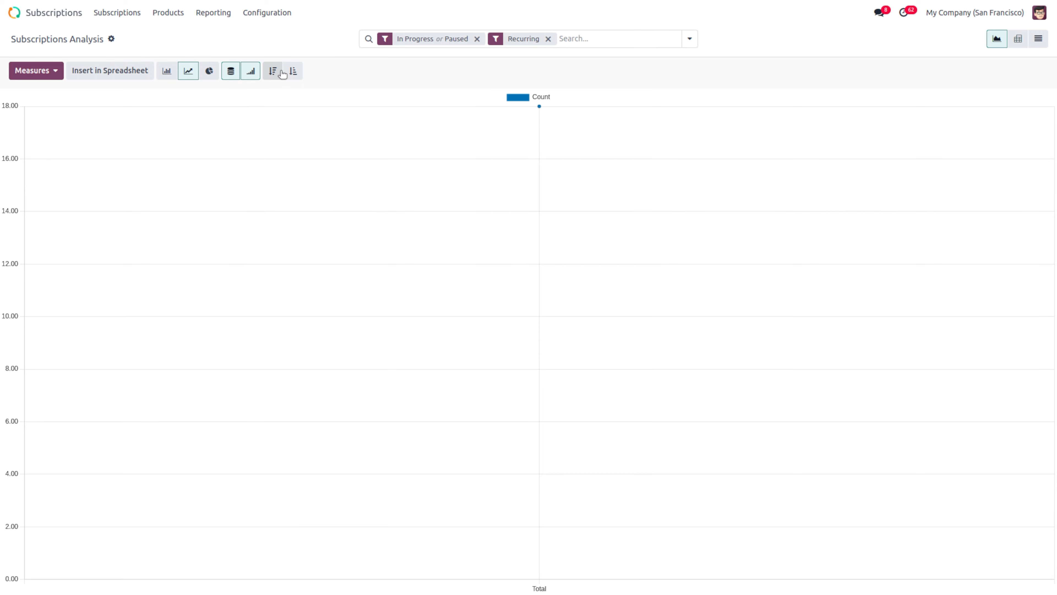
pyautogui.click(272, 72)
pyautogui.click(293, 72)
pyautogui.click(211, 13)
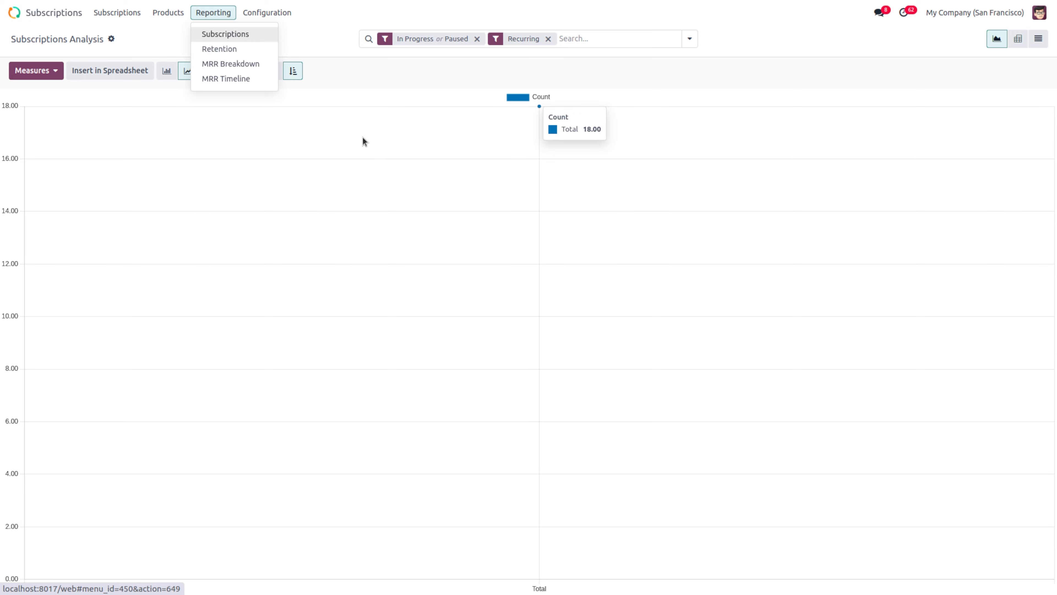
# Step: Open Retention Analysis, review its measures, keep monthly cohorts and download the cohort table
pyautogui.click(234, 49)
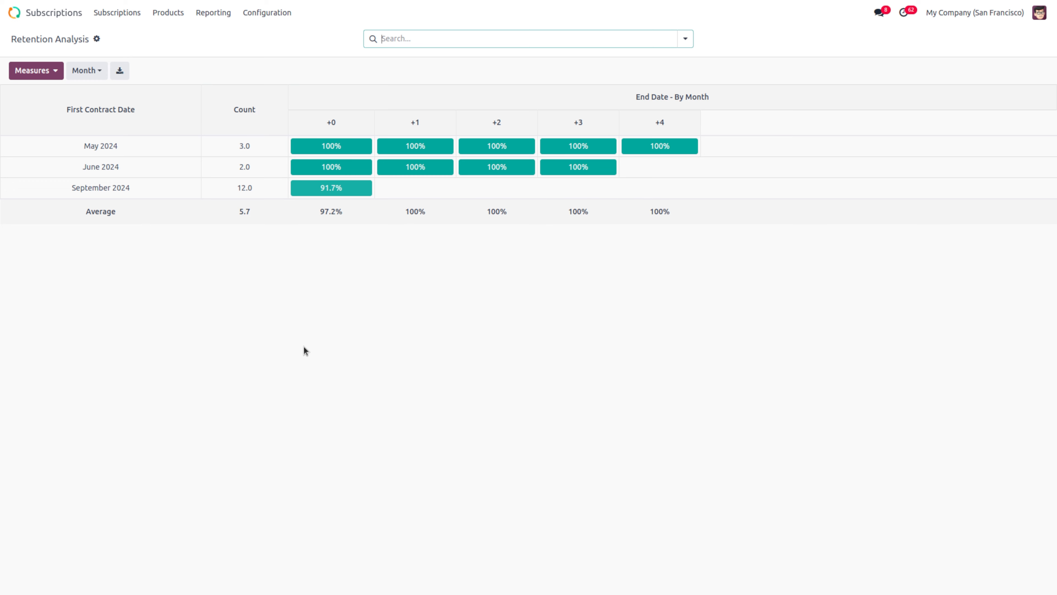
pyautogui.click(33, 68)
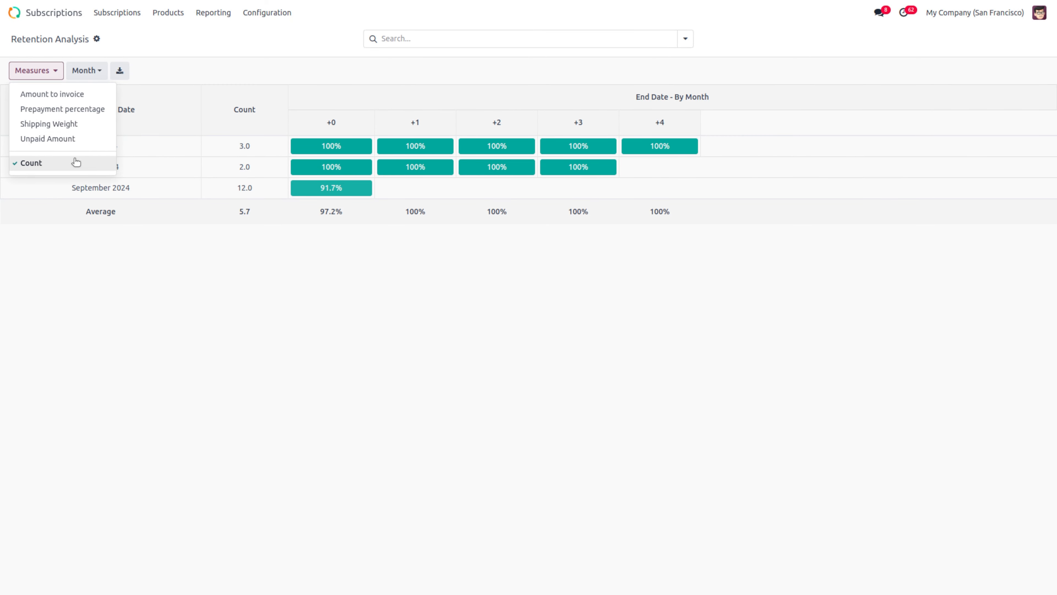
pyautogui.click(133, 372)
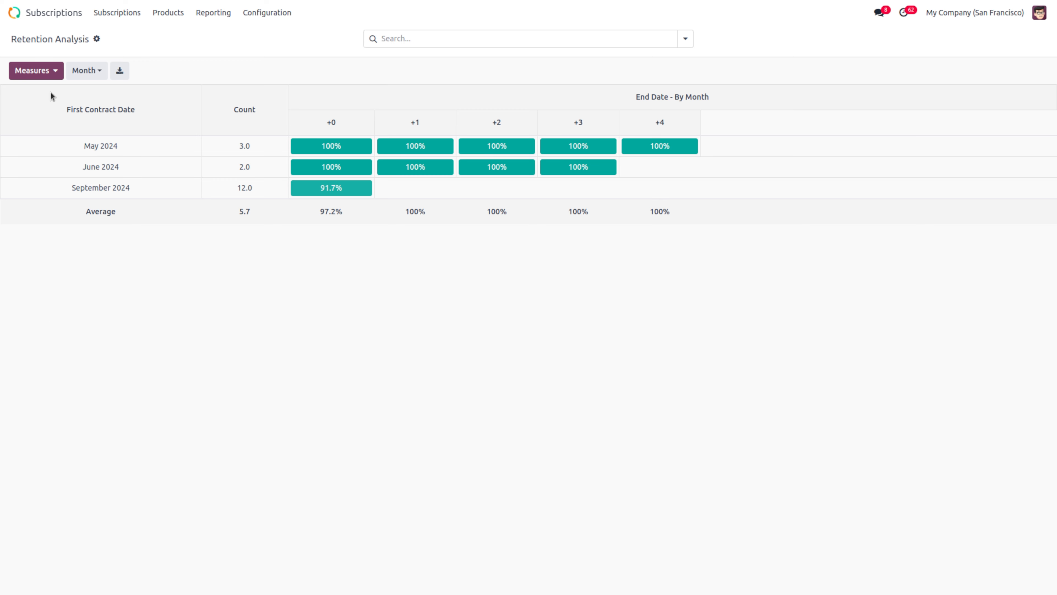
pyautogui.click(75, 79)
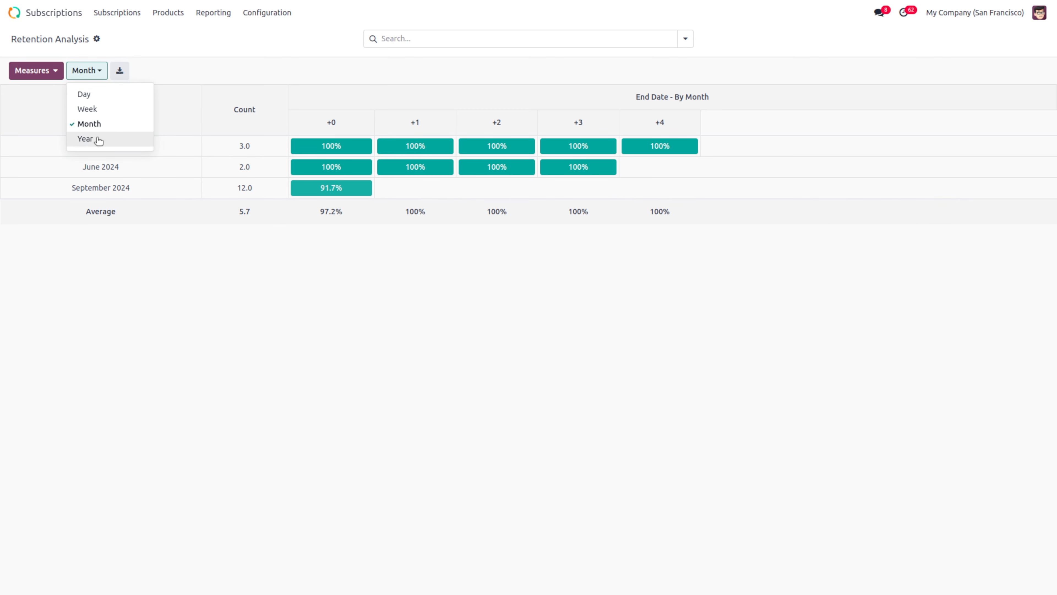
pyautogui.click(174, 369)
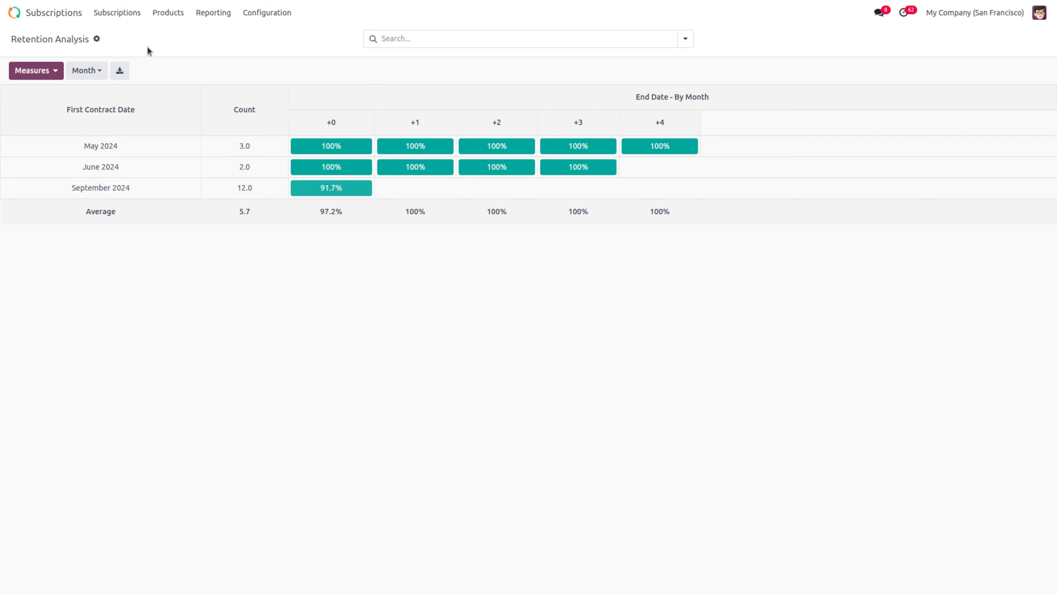
pyautogui.click(120, 70)
# Step: Open the MRR Breakdown stacked bar chart and switch its measure to ARR Change
pyautogui.click(201, 14)
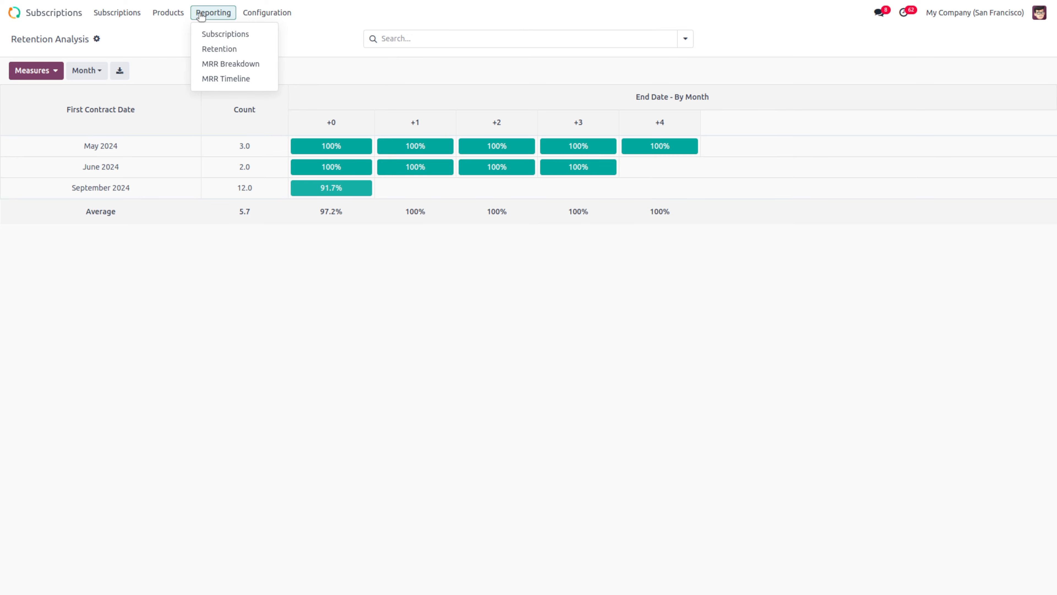
pyautogui.click(232, 64)
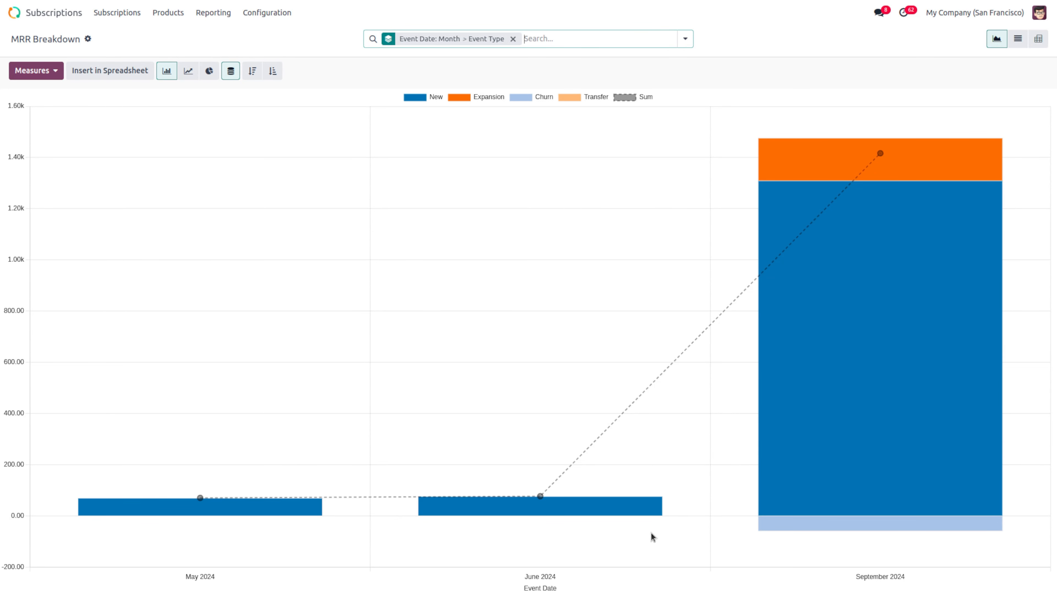
pyautogui.moveTo(797, 527)
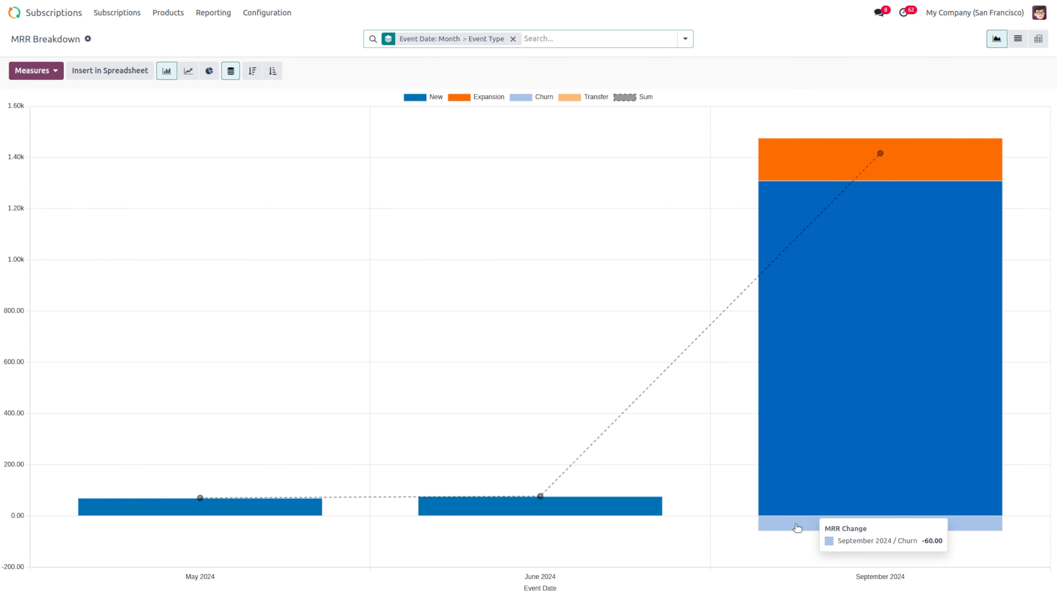
pyautogui.moveTo(856, 326)
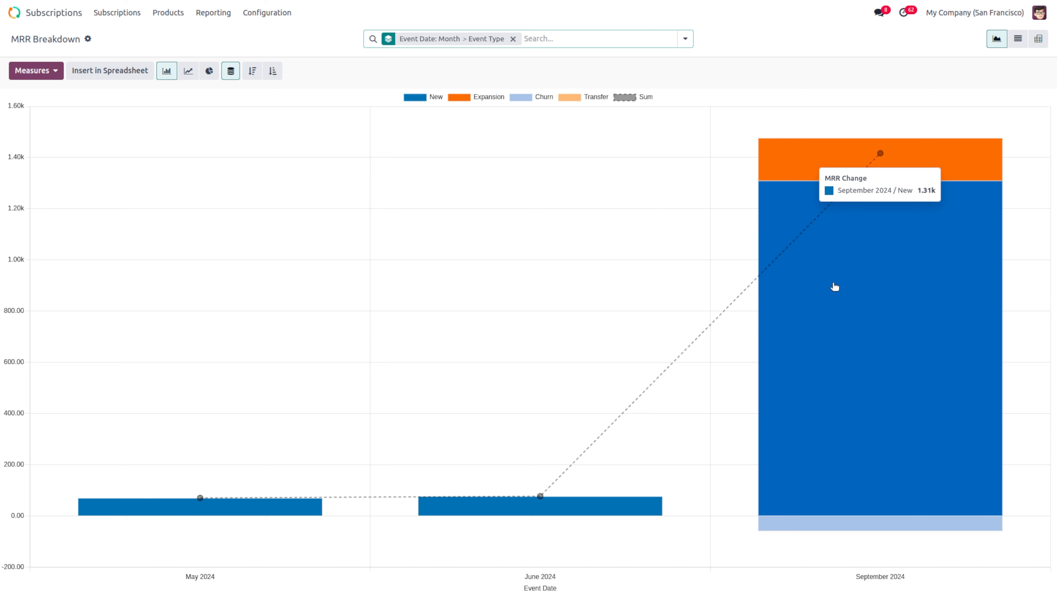
pyautogui.moveTo(797, 177)
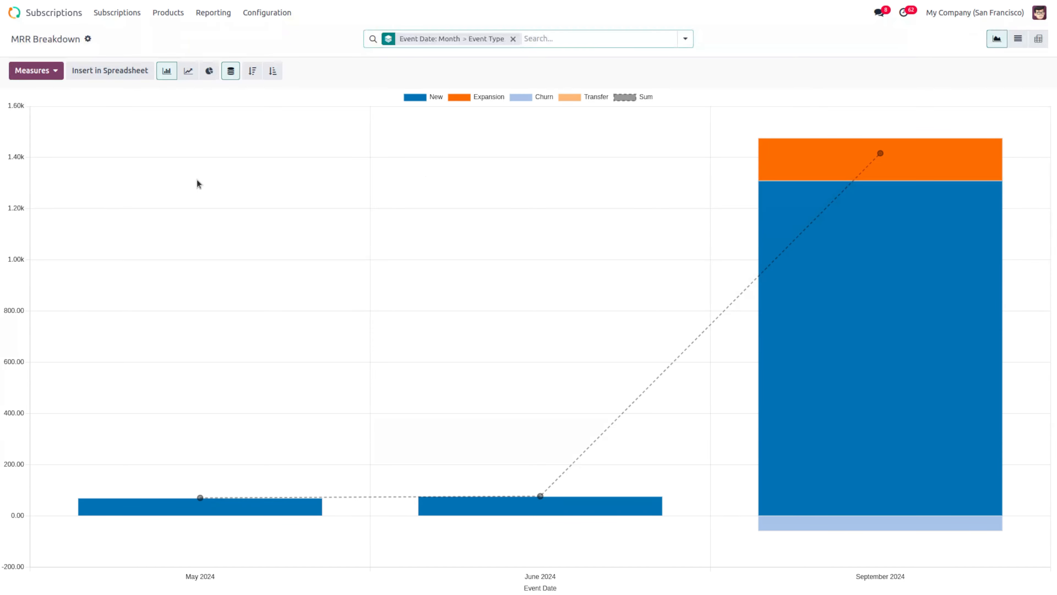
pyautogui.click(42, 74)
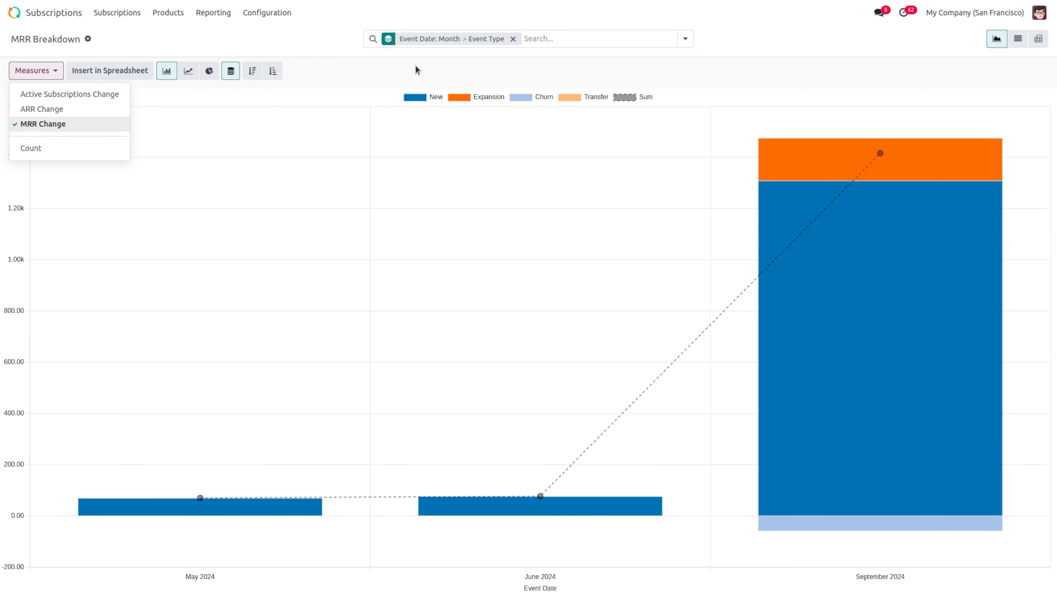
pyautogui.click(70, 109)
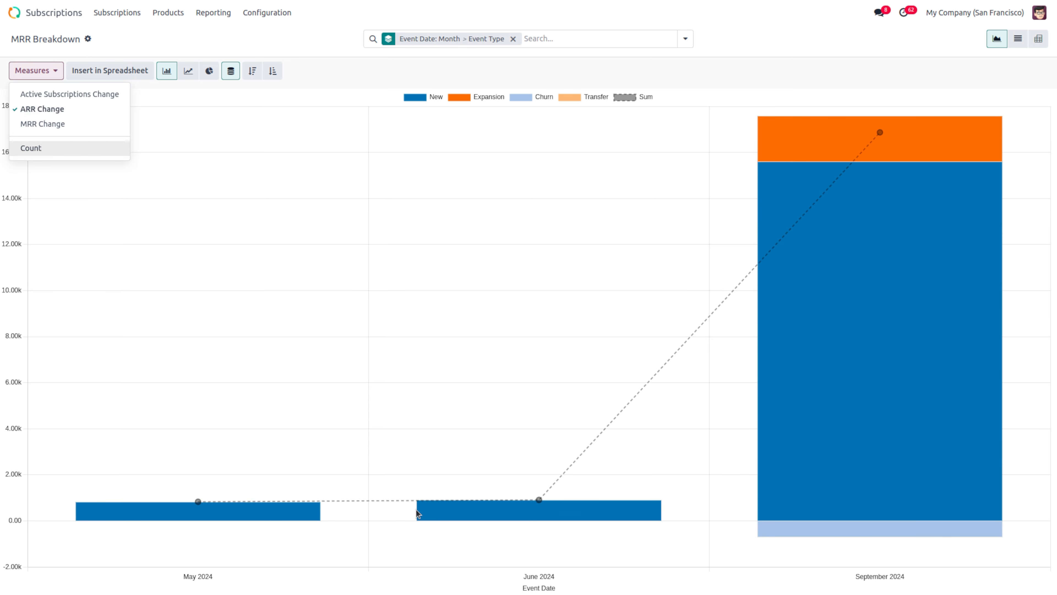
pyautogui.click(305, 453)
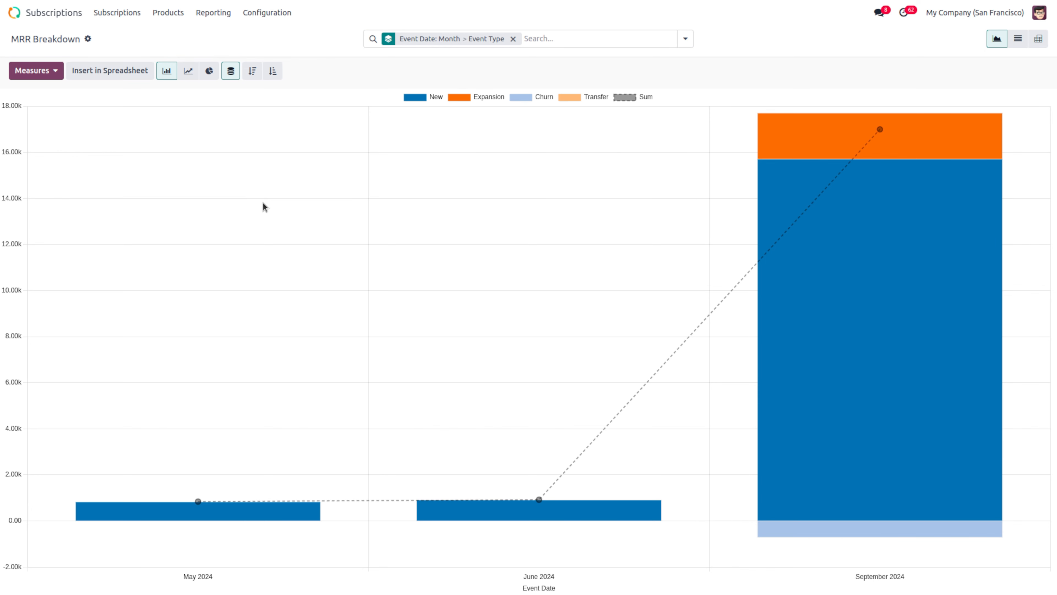
pyautogui.click(210, 15)
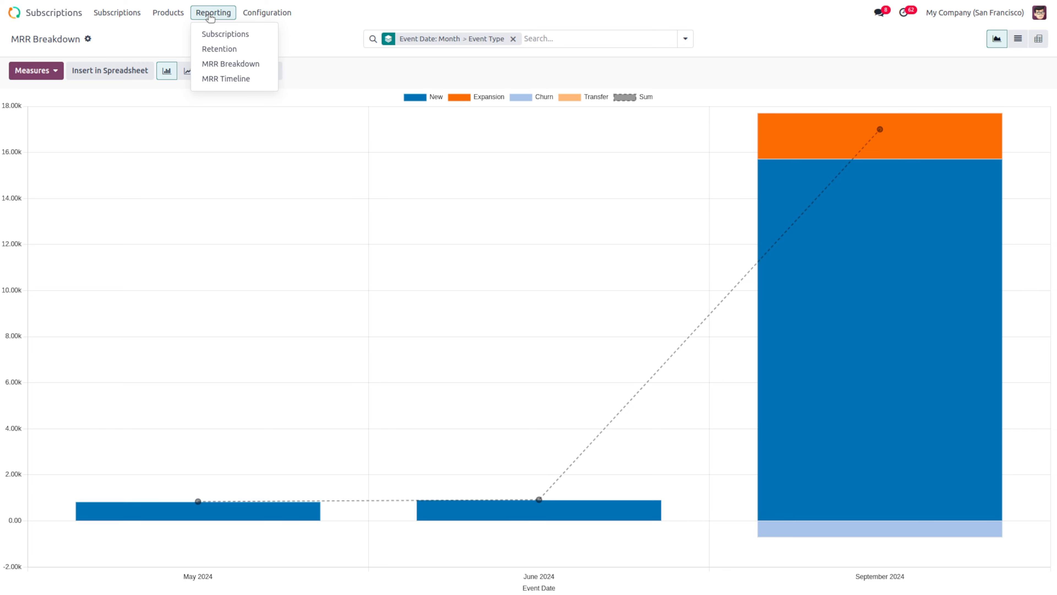
# Step: Open MRR Timeline and chart its monthly MRR Change as bars
pyautogui.click(247, 79)
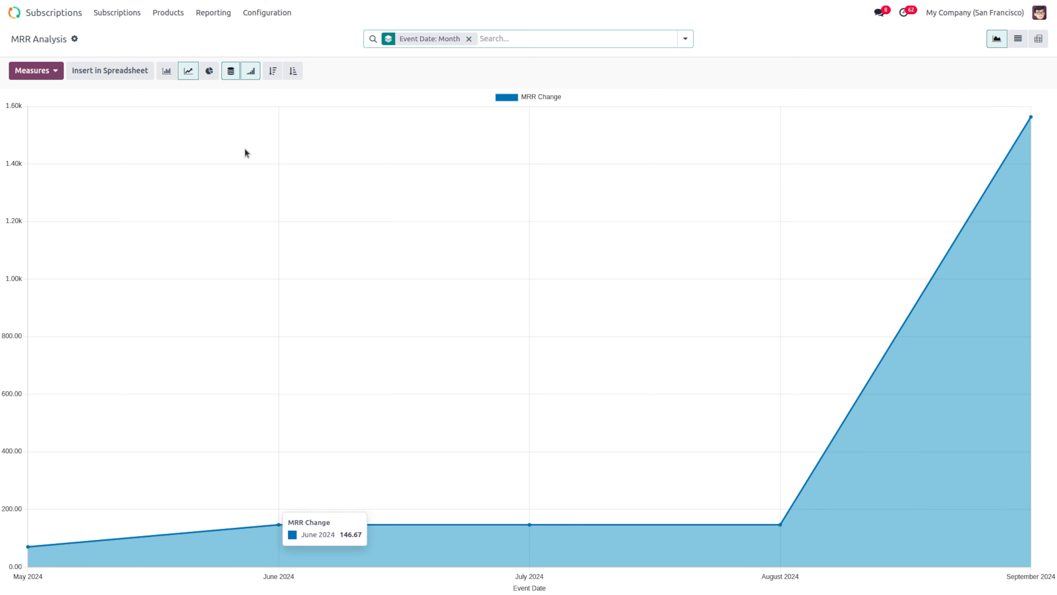
pyautogui.click(166, 78)
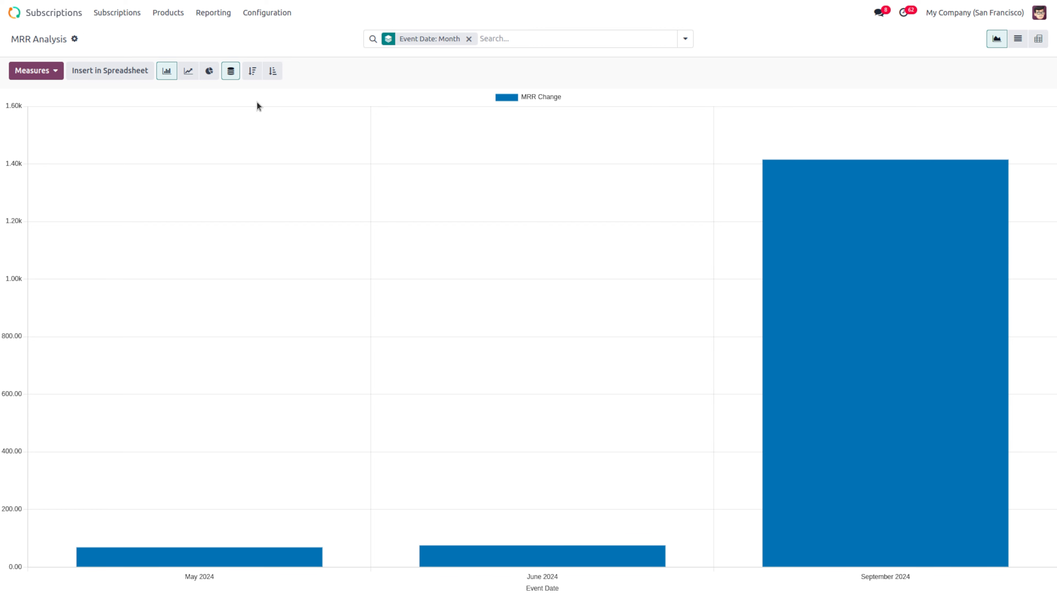
pyautogui.click(223, 13)
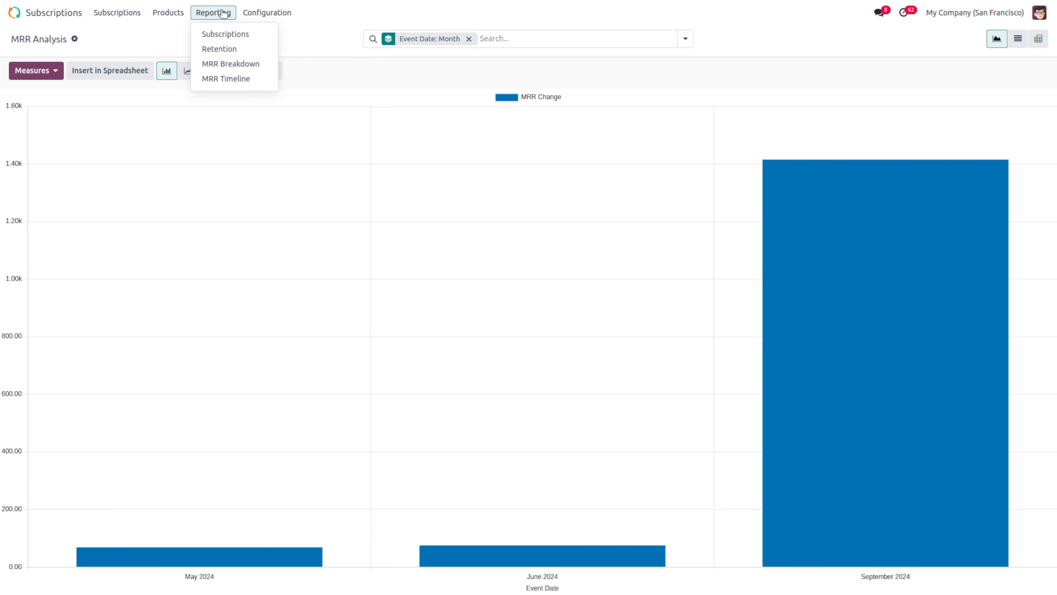